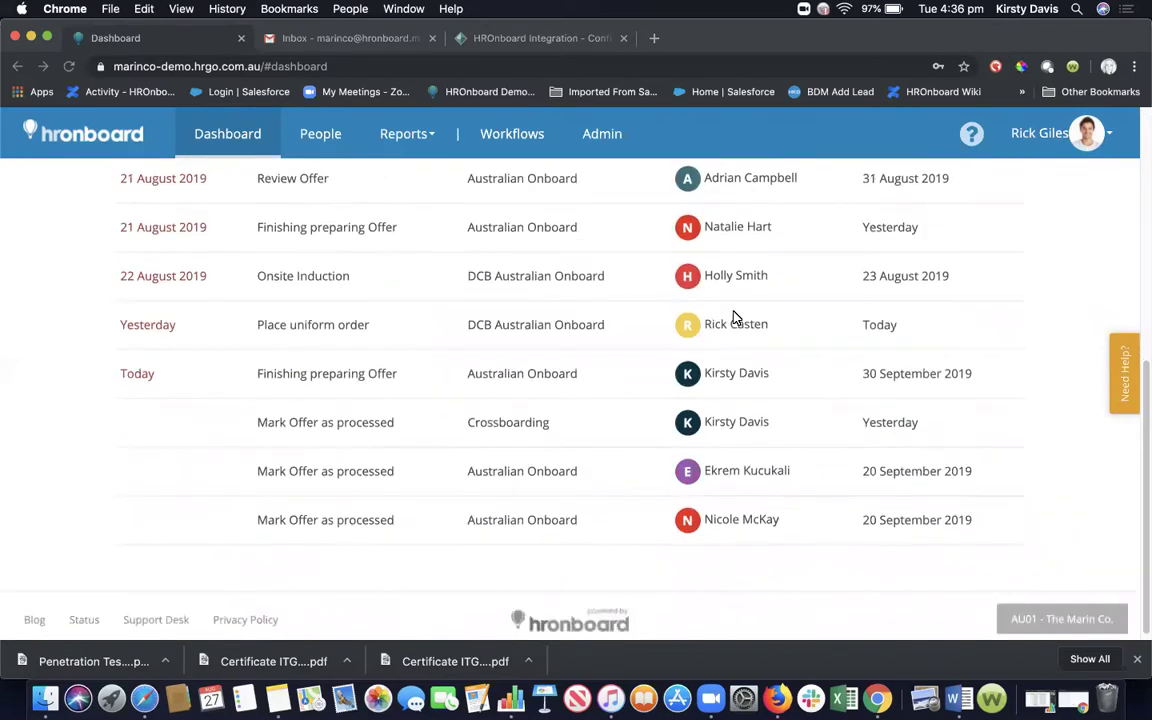
Step: Start a Create Offer form from the Australian Onboard workflow, keeping Melbourne as location
scroll(729, 311, up, 10)
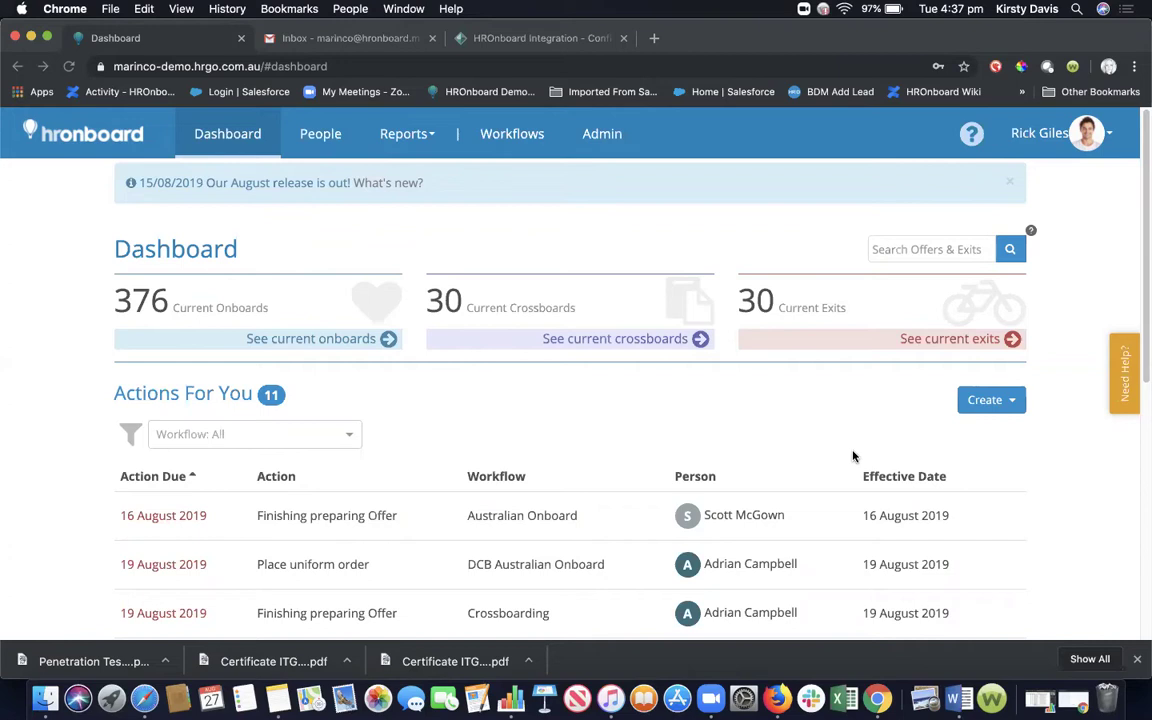
scroll(691, 444, down, 1)
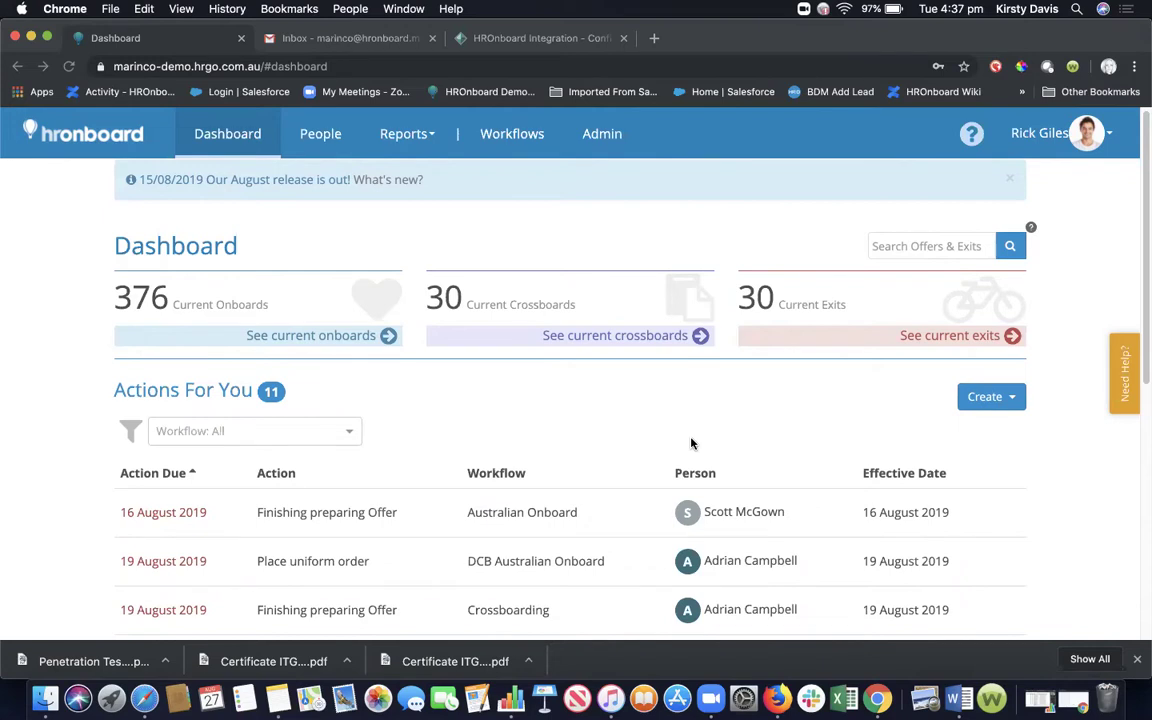
click(1008, 402)
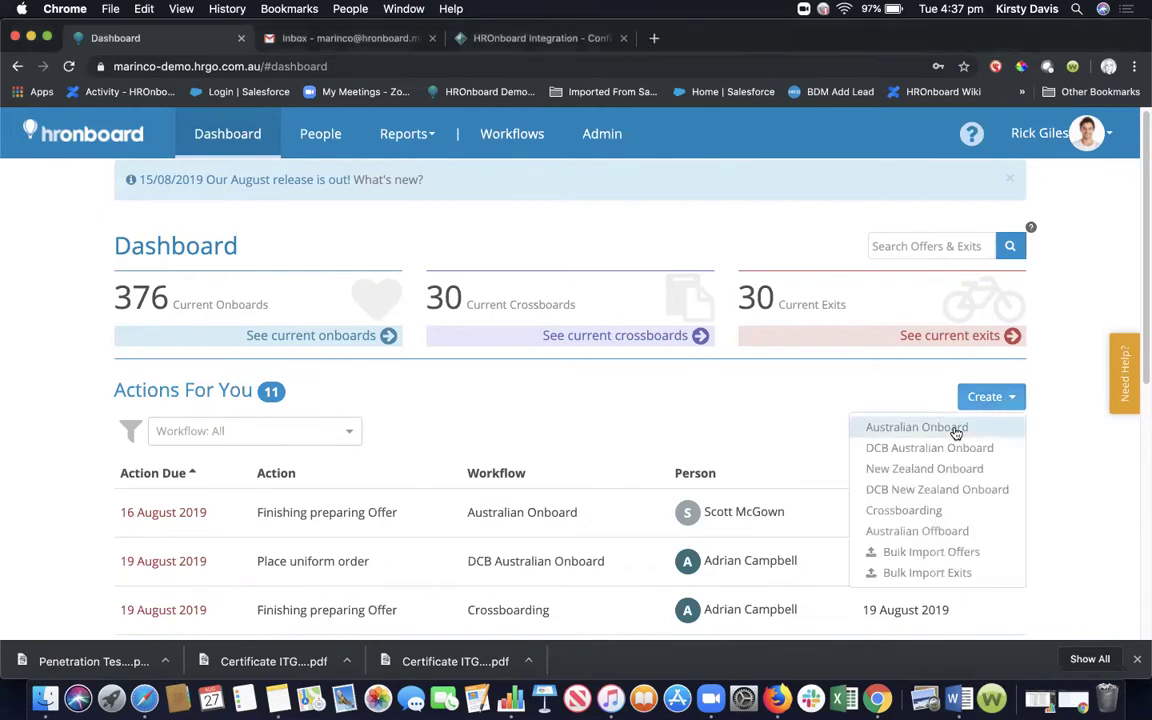
click(957, 428)
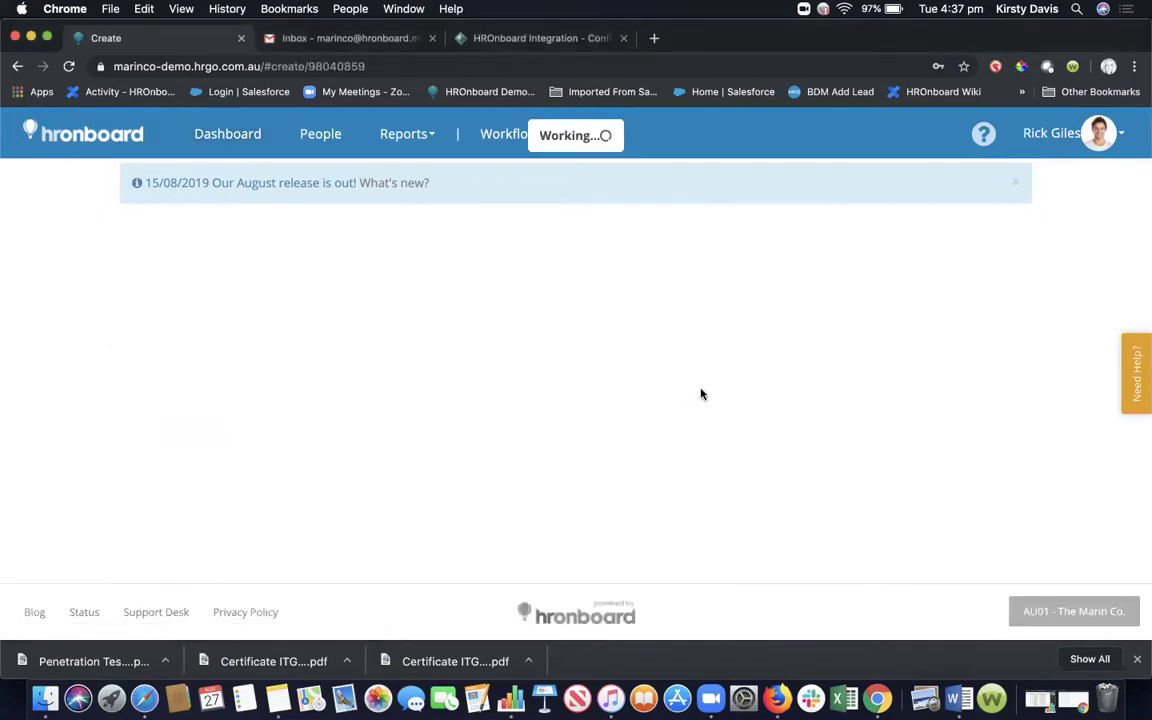
scroll(699, 373, down, 5)
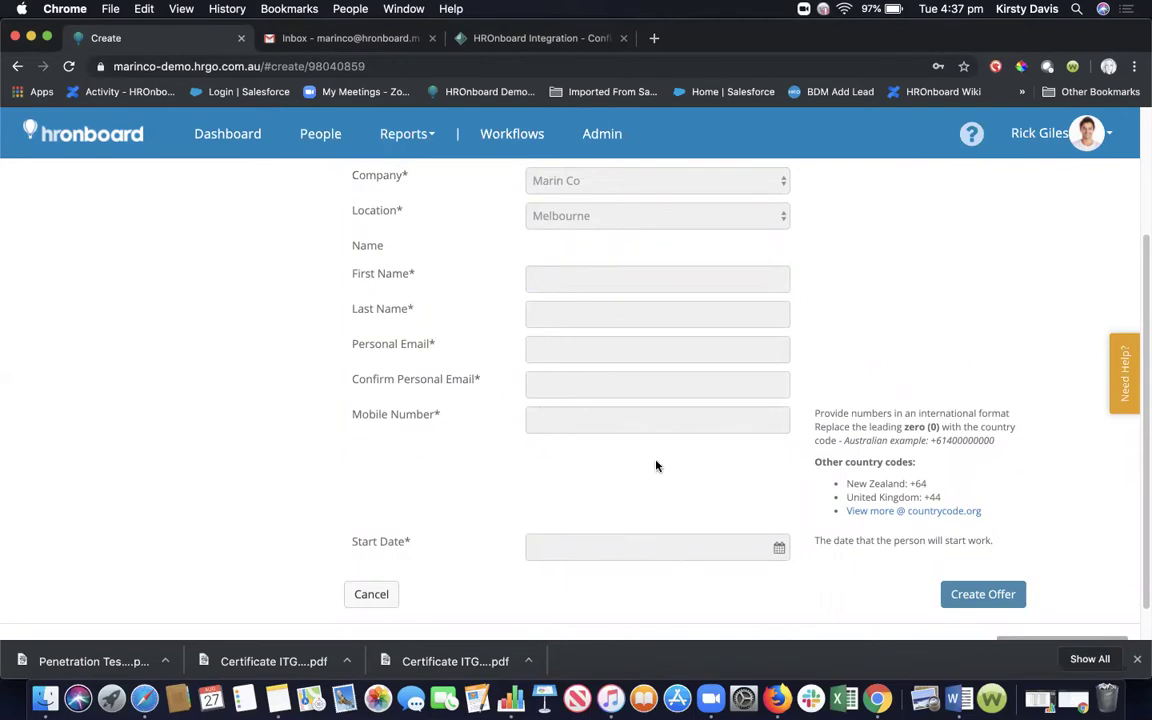
scroll(656, 466, up, 3)
click(596, 391)
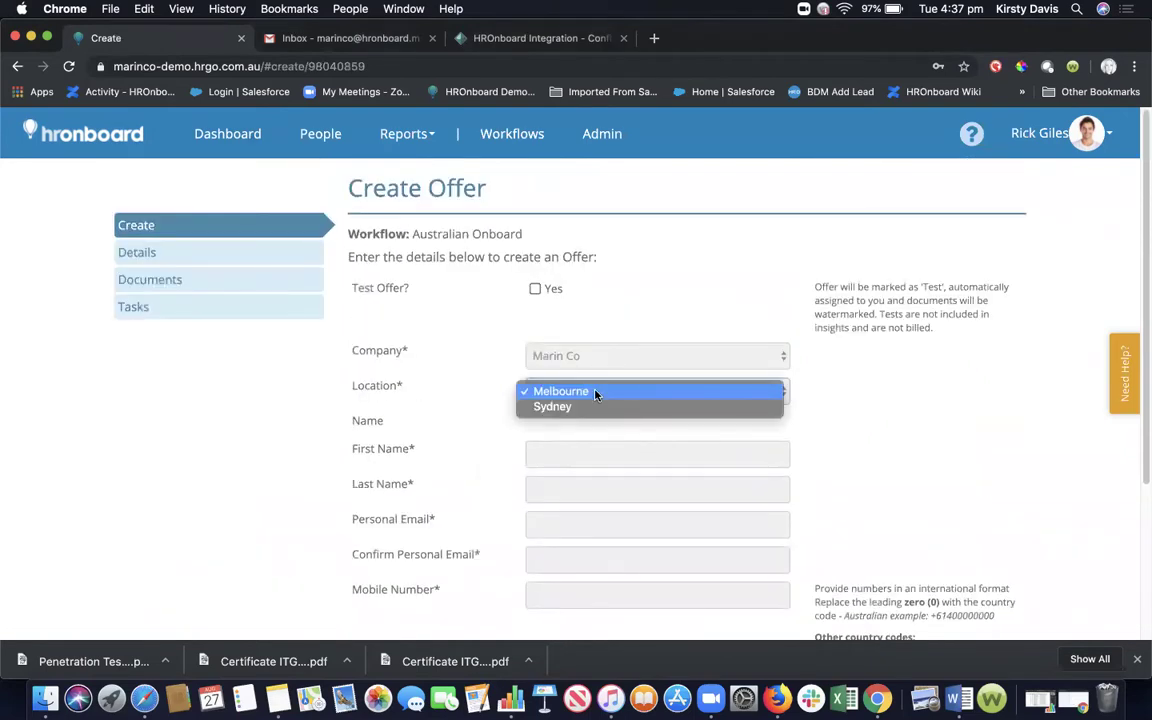
click(595, 391)
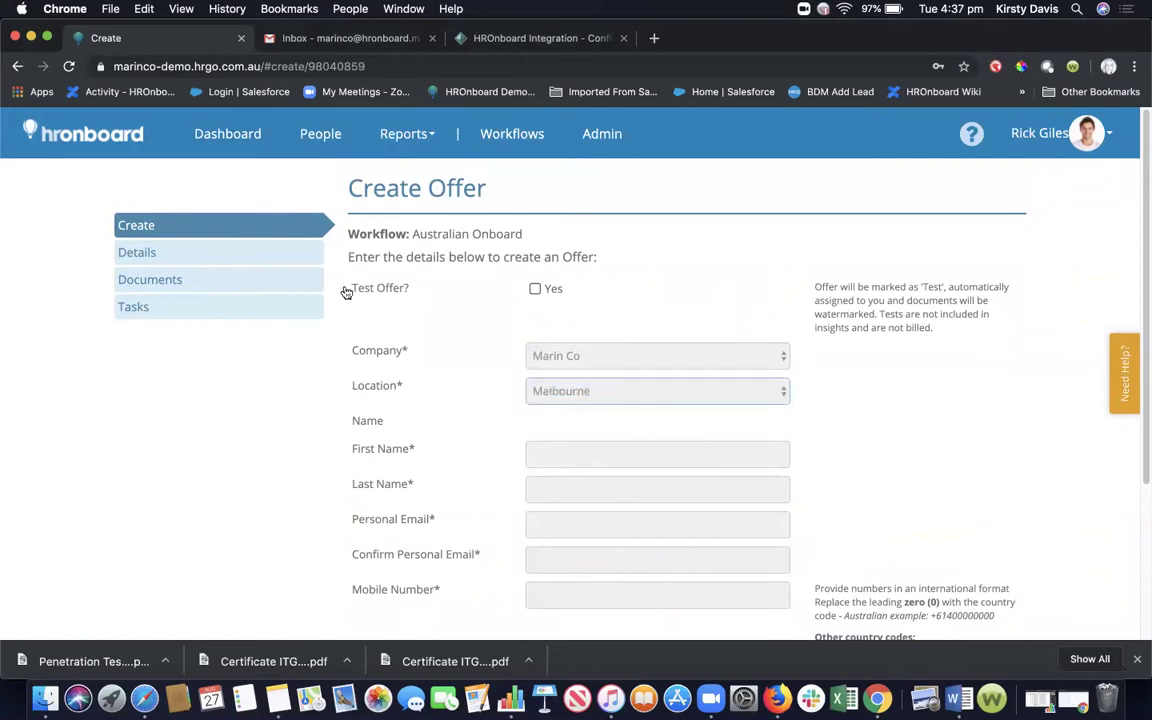
Step: Return to the dashboard and open the Finishing preparing Offer action due Today
click(17, 66)
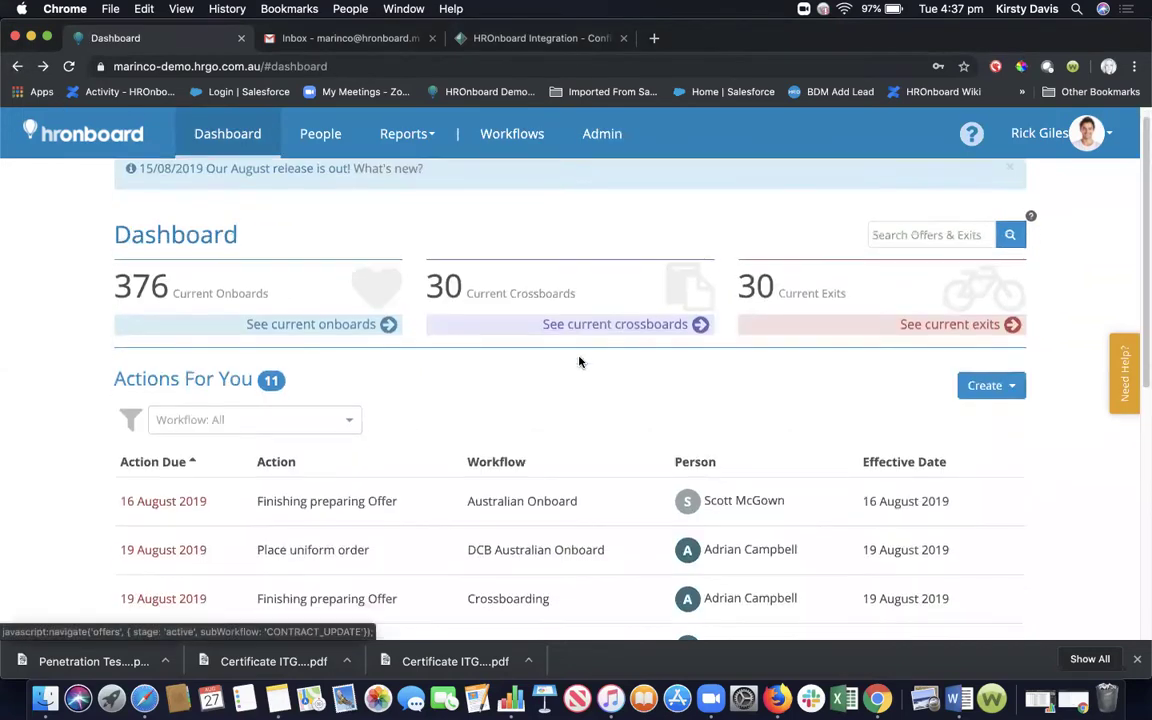
scroll(579, 362, down, 5)
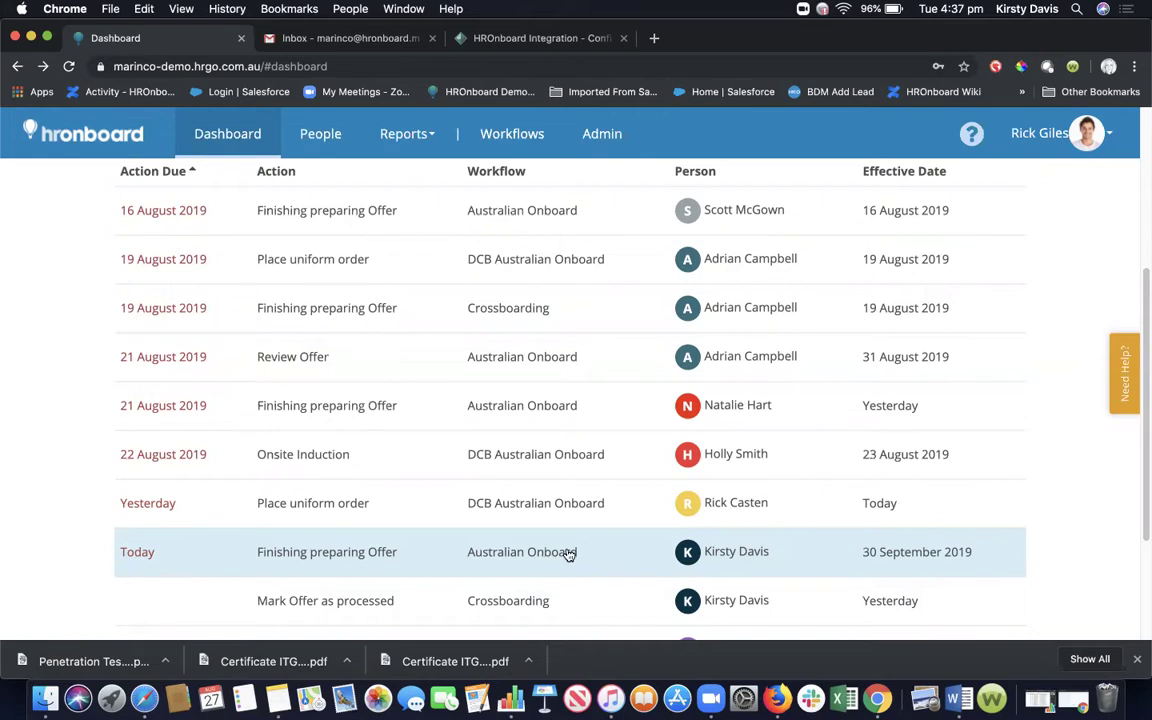
click(568, 555)
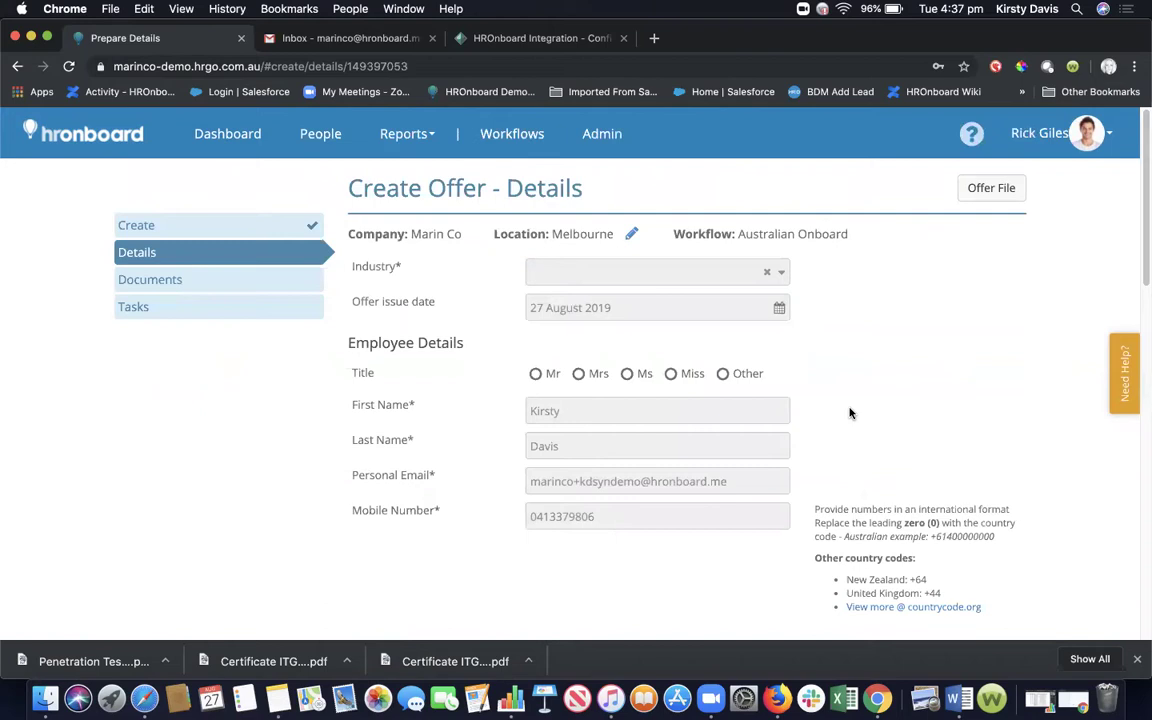
Step: Set the industry to Education and the employee's title to Mrs
click(642, 281)
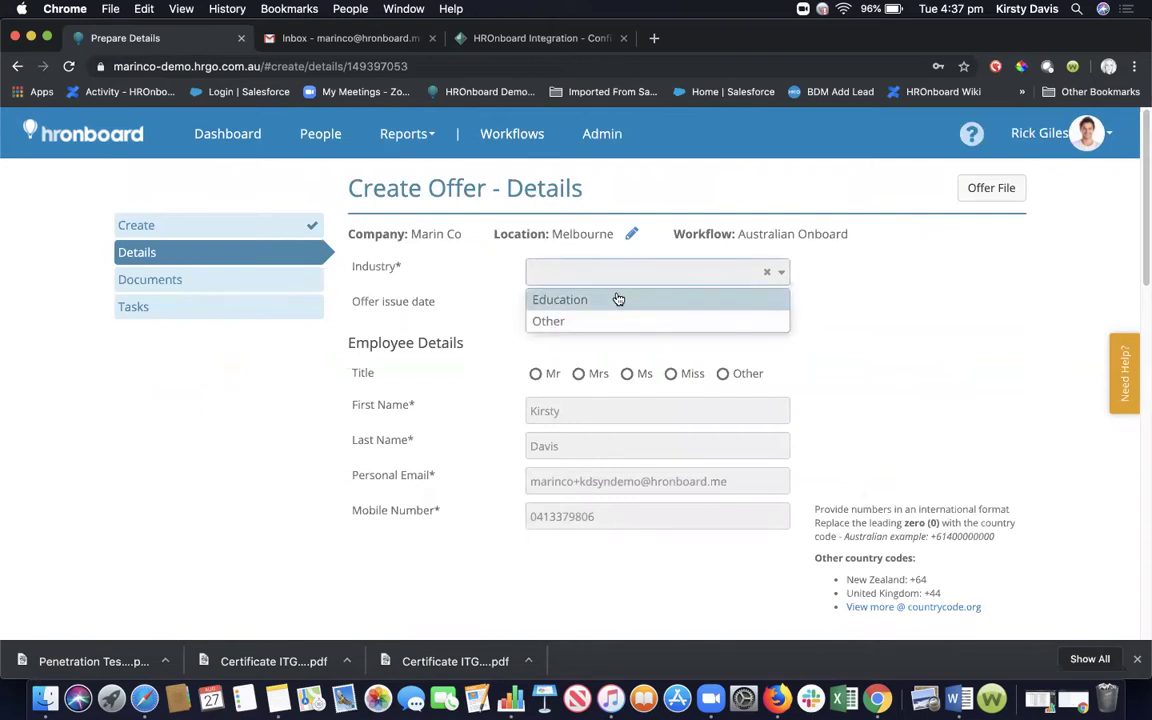
click(617, 298)
scroll(797, 349, down, 1)
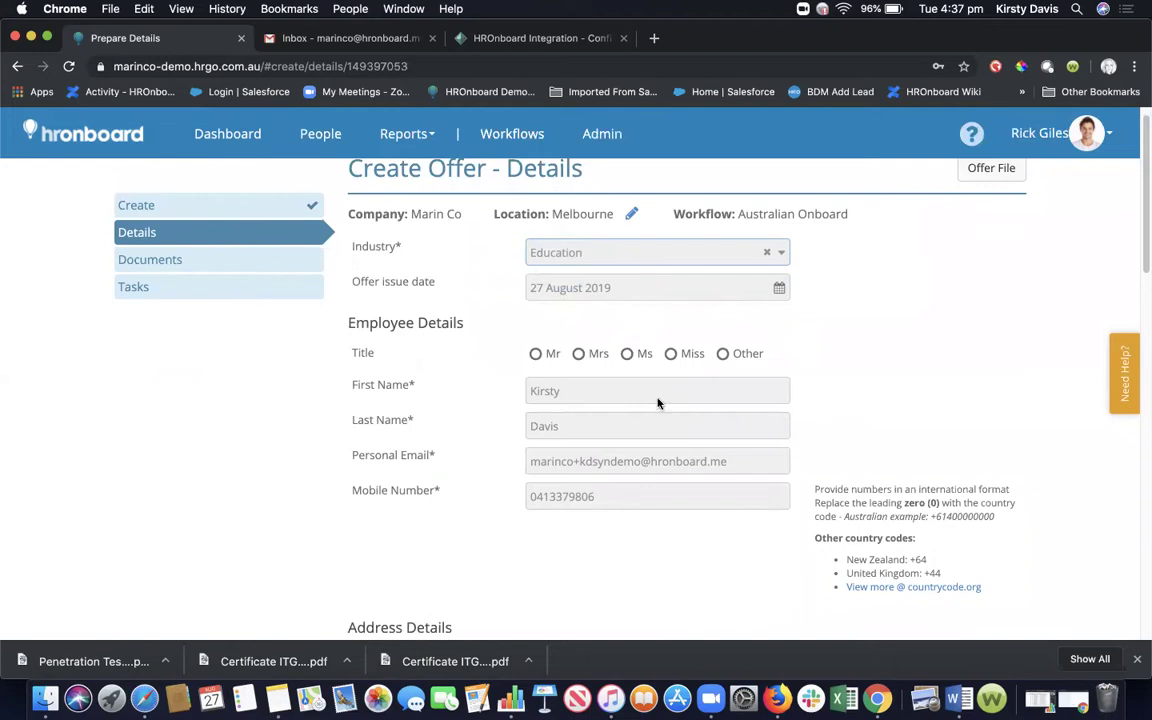
click(580, 355)
Step: Choose a Teaching contract, Early Learning department and Teacher - ELC position title
scroll(630, 401, down, 5)
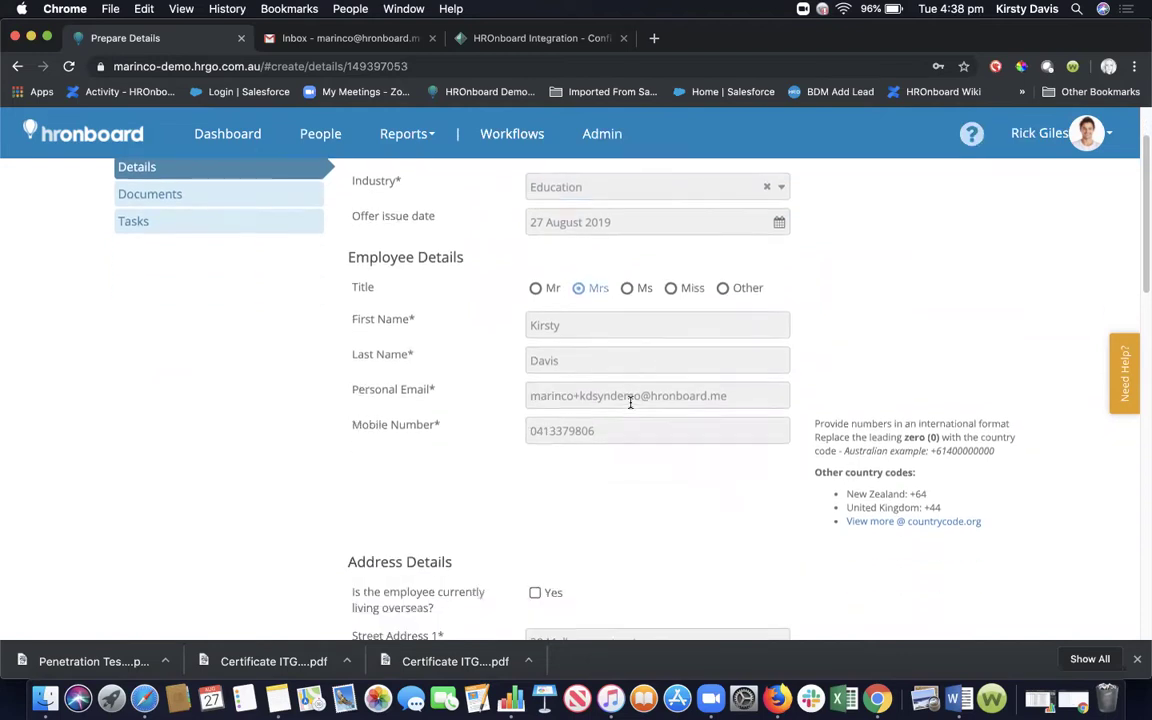
scroll(660, 430, down, 3)
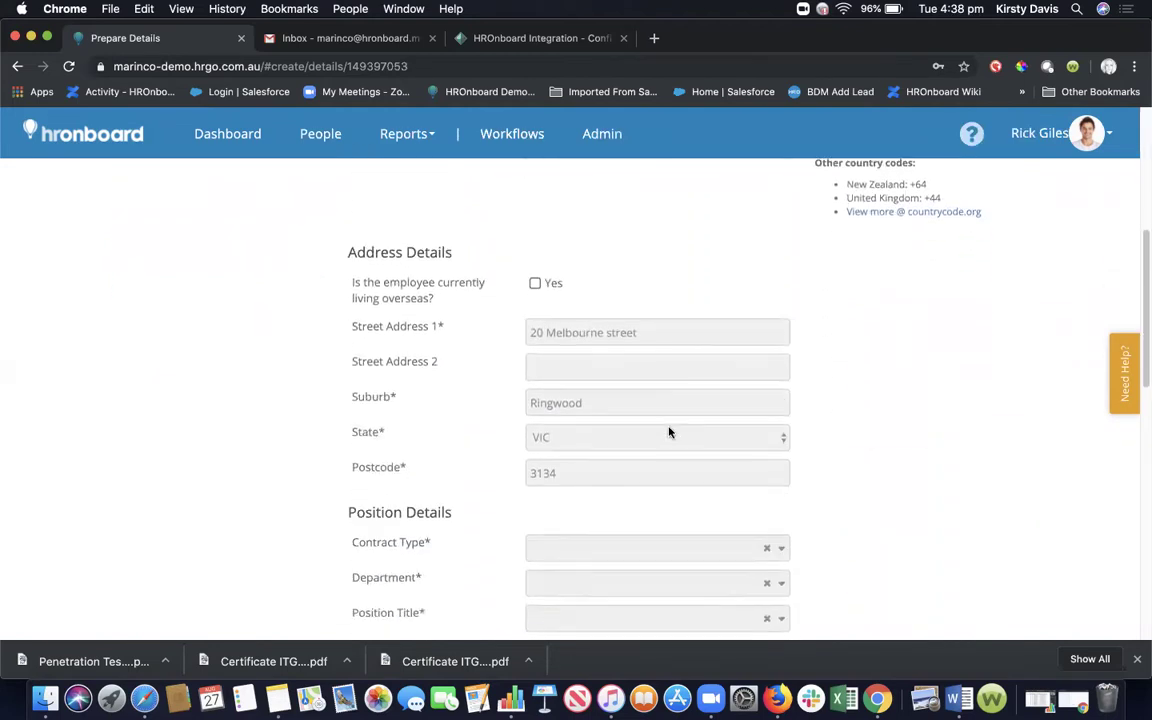
scroll(641, 450, down, 1)
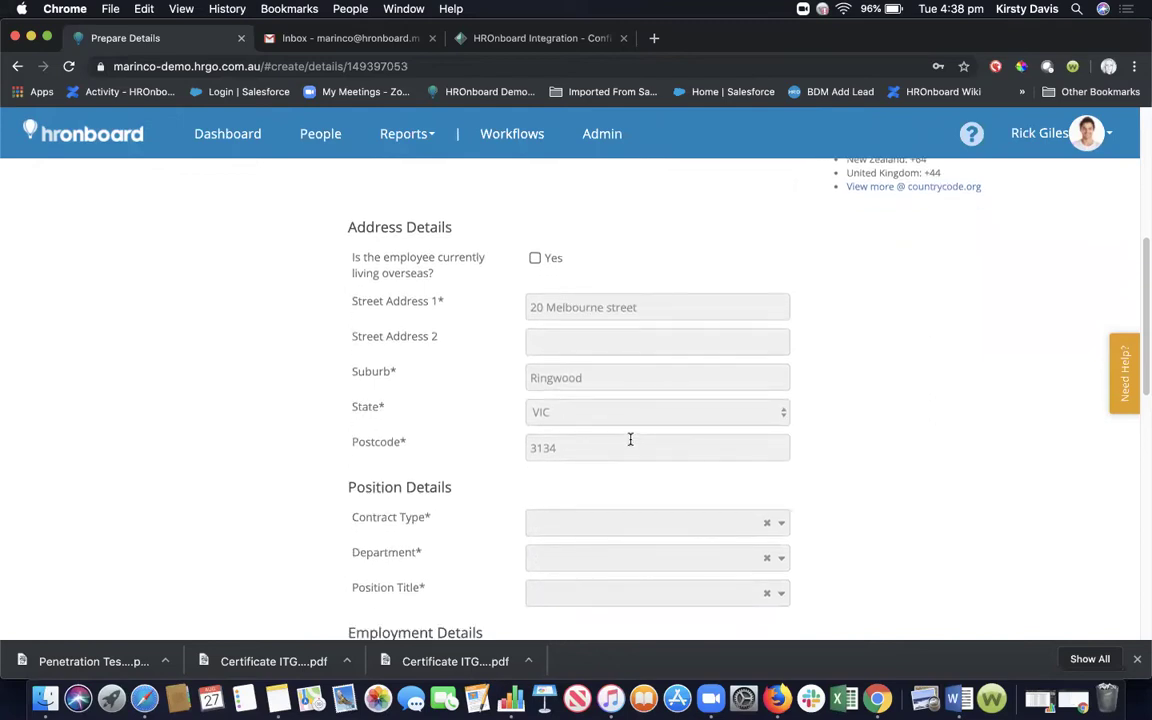
scroll(715, 499, down, 1)
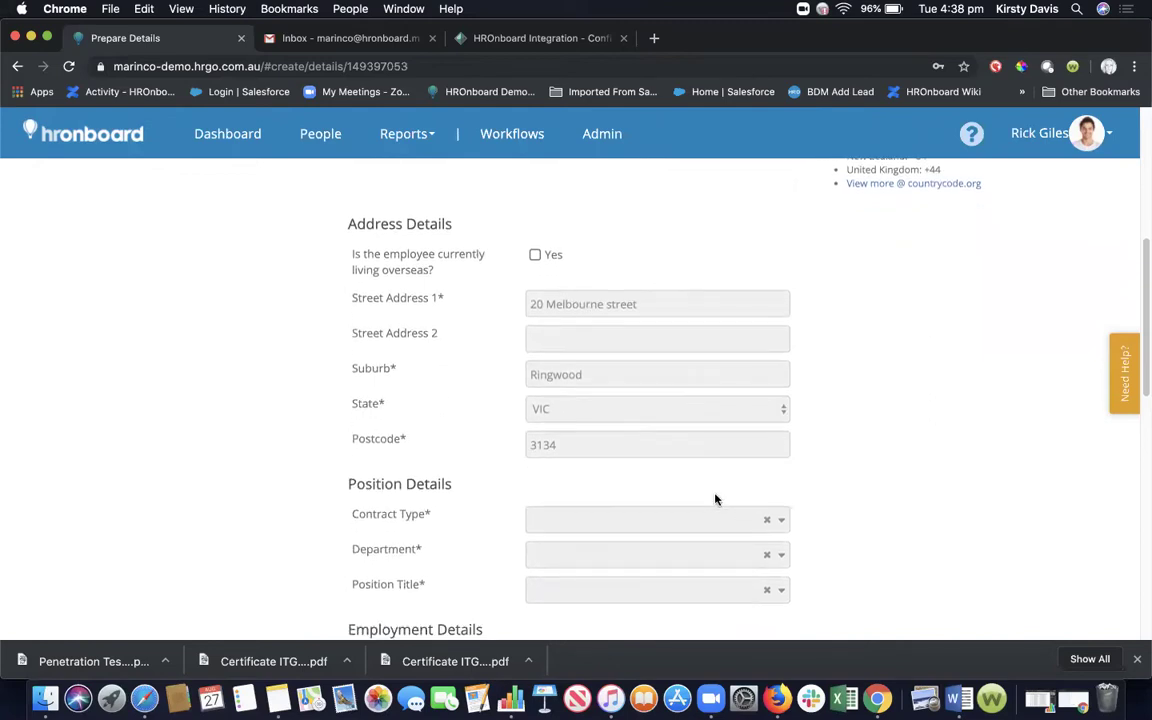
scroll(699, 494, down, 3)
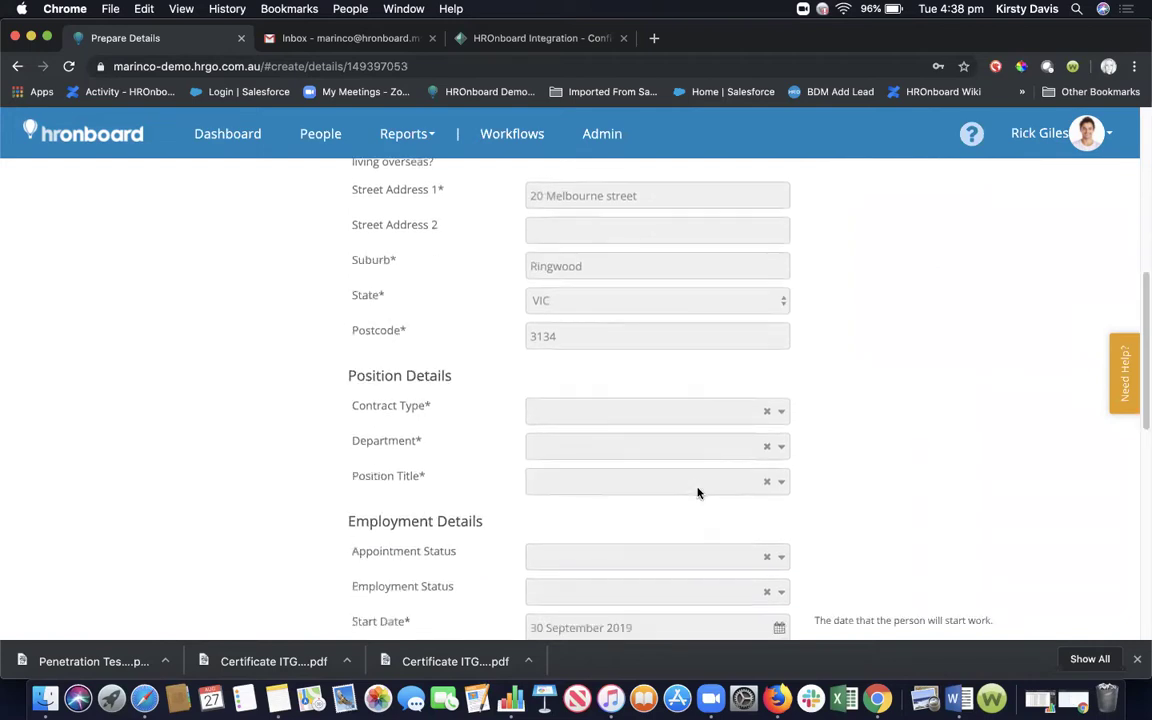
click(664, 412)
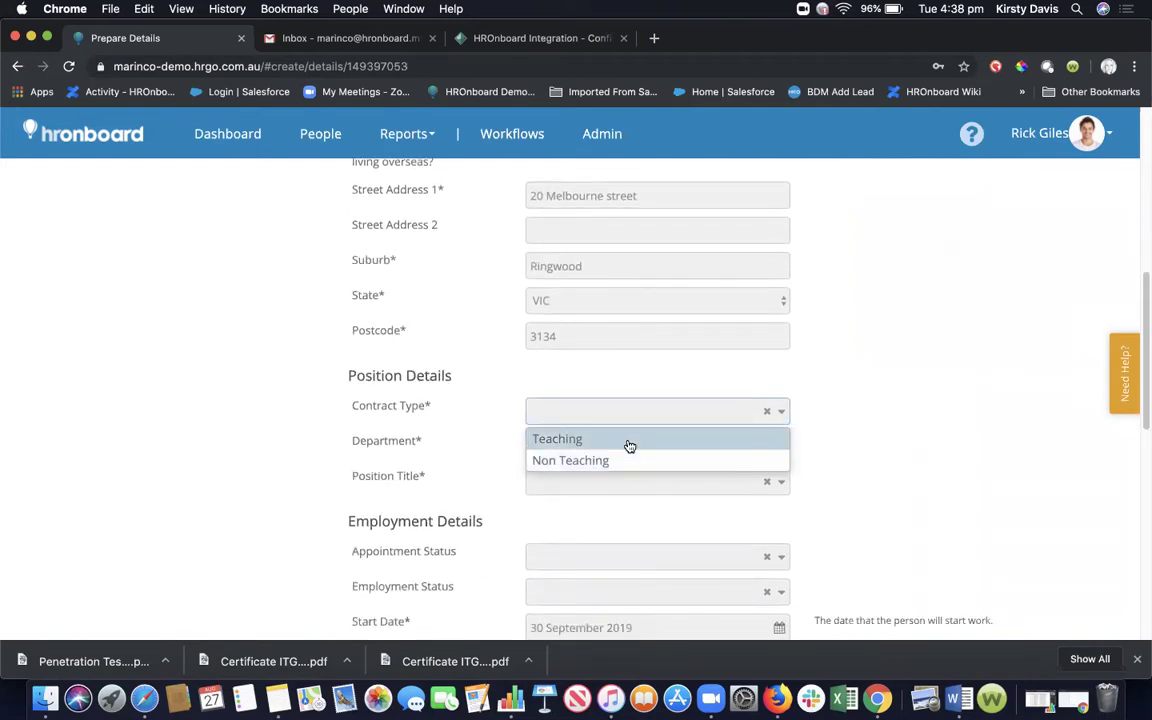
click(626, 441)
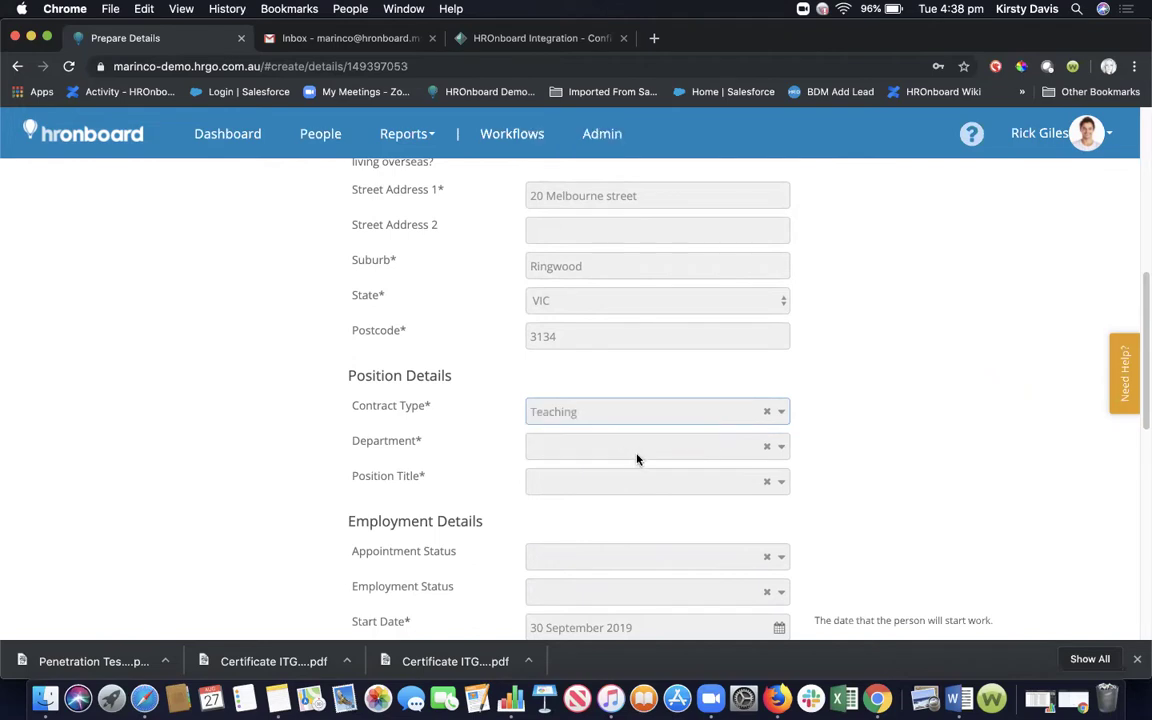
click(637, 450)
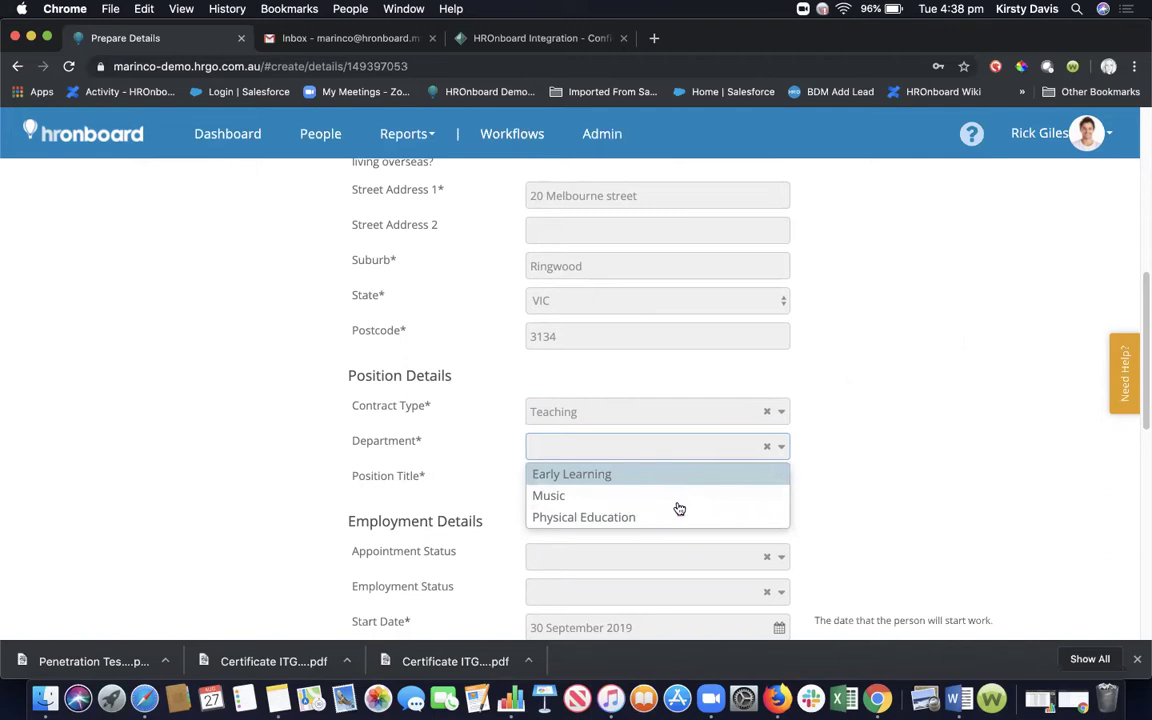
click(655, 476)
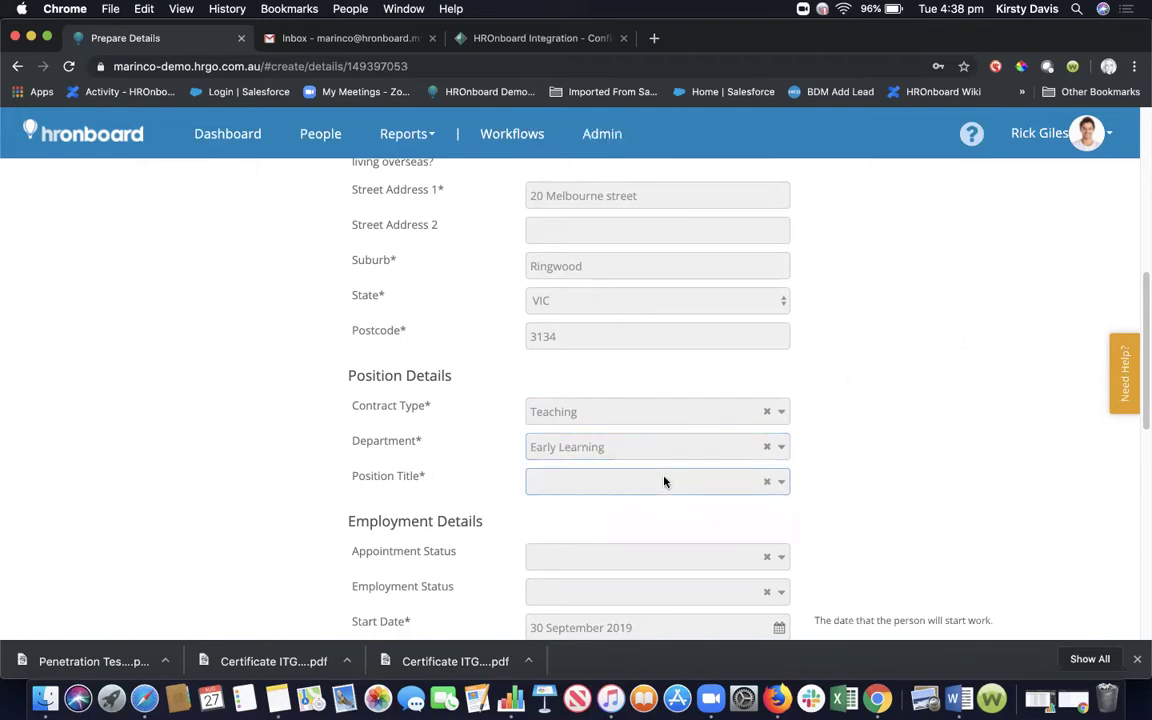
click(662, 481)
click(662, 512)
scroll(869, 501, down, 3)
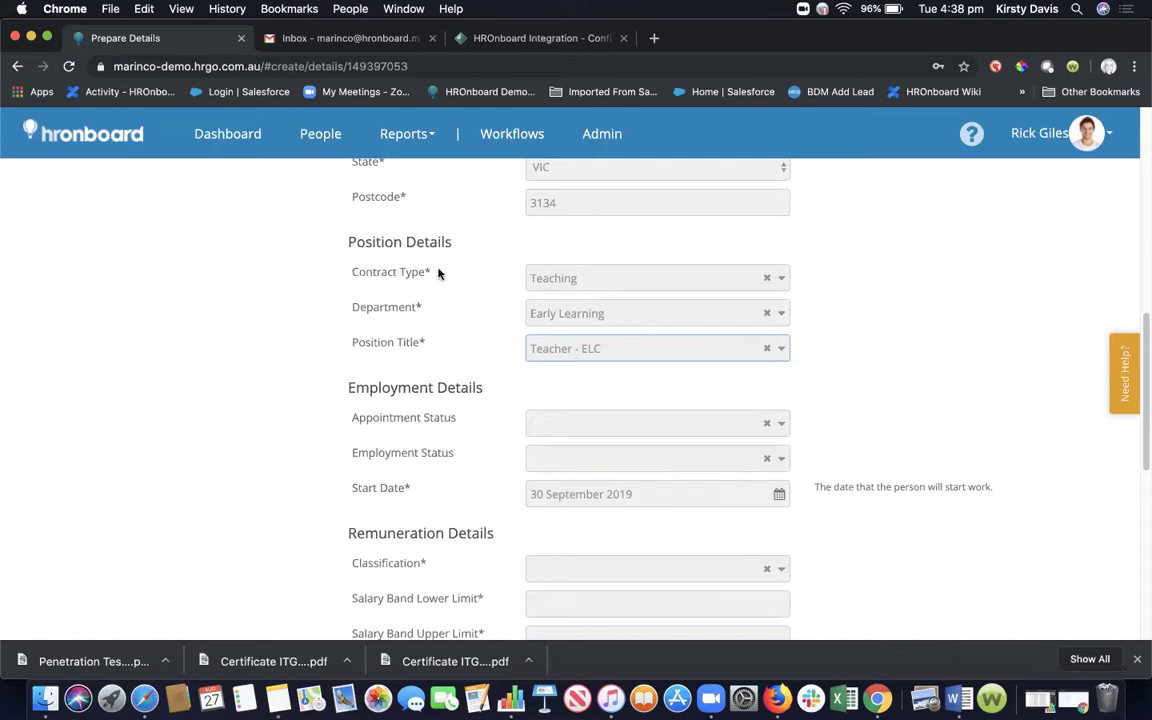
Step: Keep the Teaching contract and change the position to Physical Education, Sports - Instructor
click(617, 279)
click(622, 303)
click(646, 318)
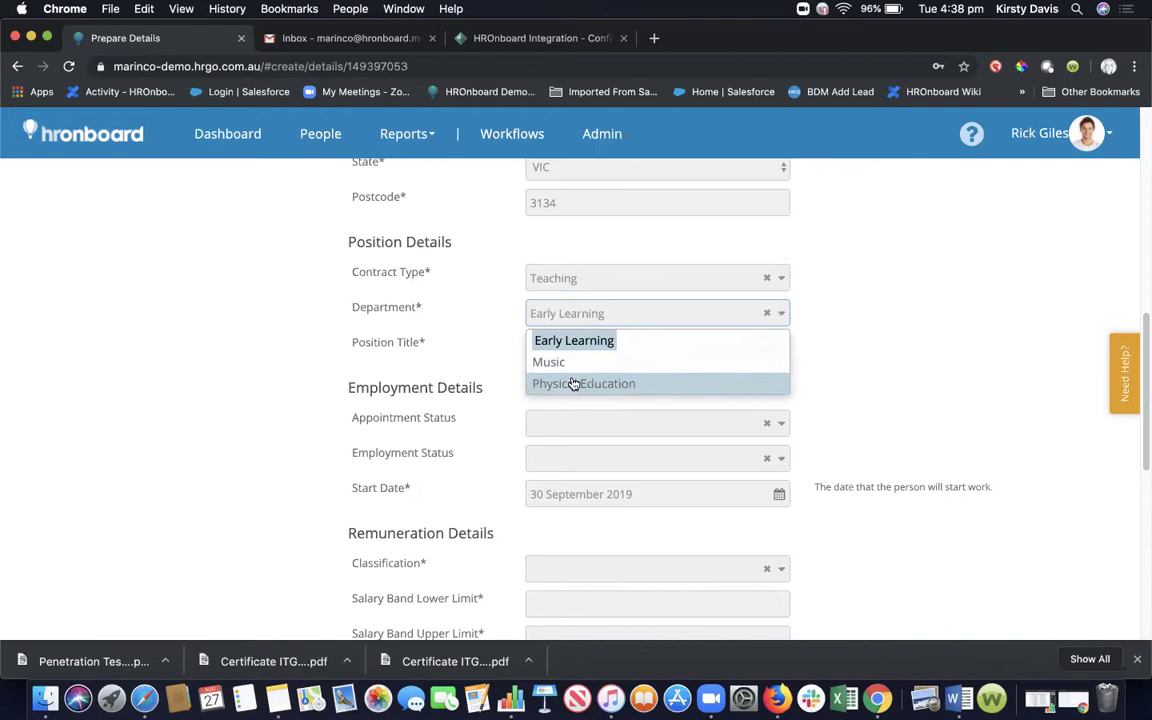
click(576, 383)
click(633, 347)
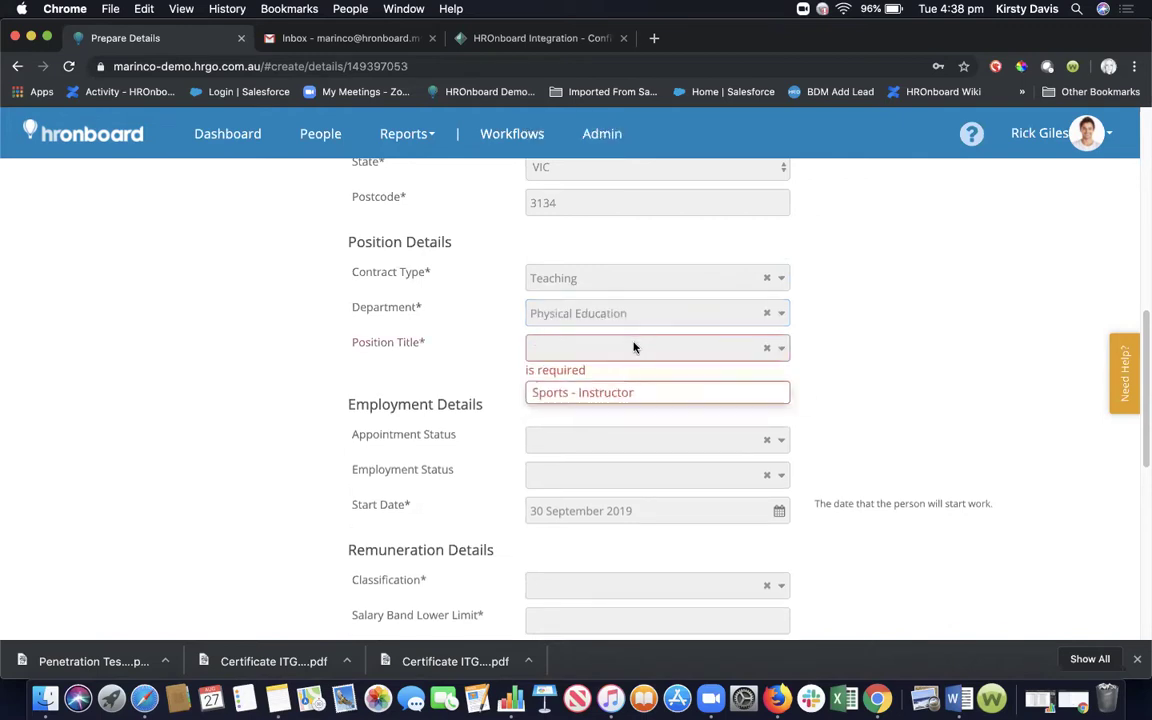
click(620, 392)
Step: Make the appointment Permanent and the employment status Full Time
click(642, 428)
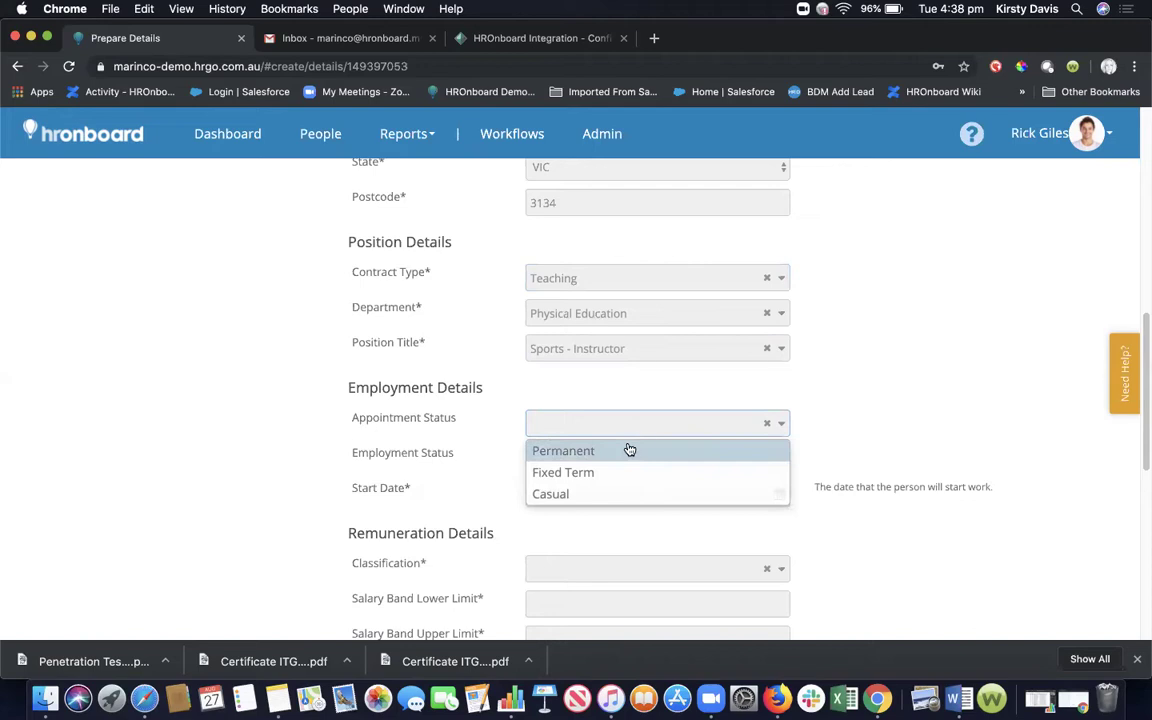
click(629, 450)
click(643, 459)
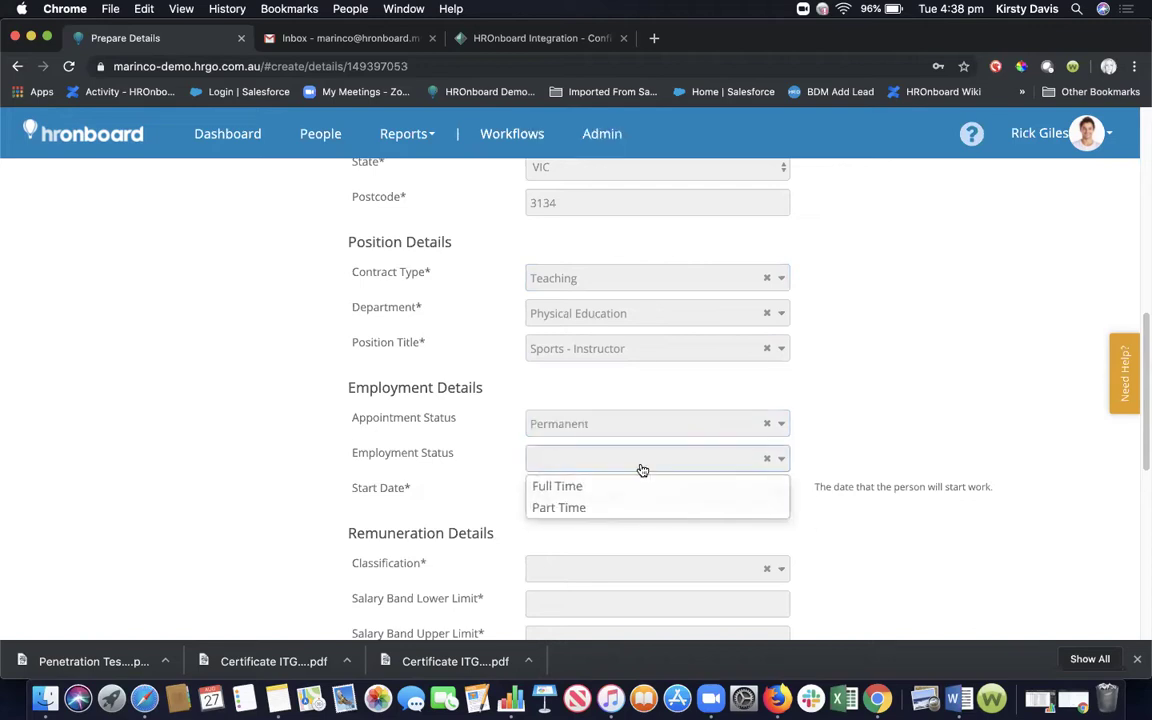
click(639, 488)
scroll(712, 476, down, 2)
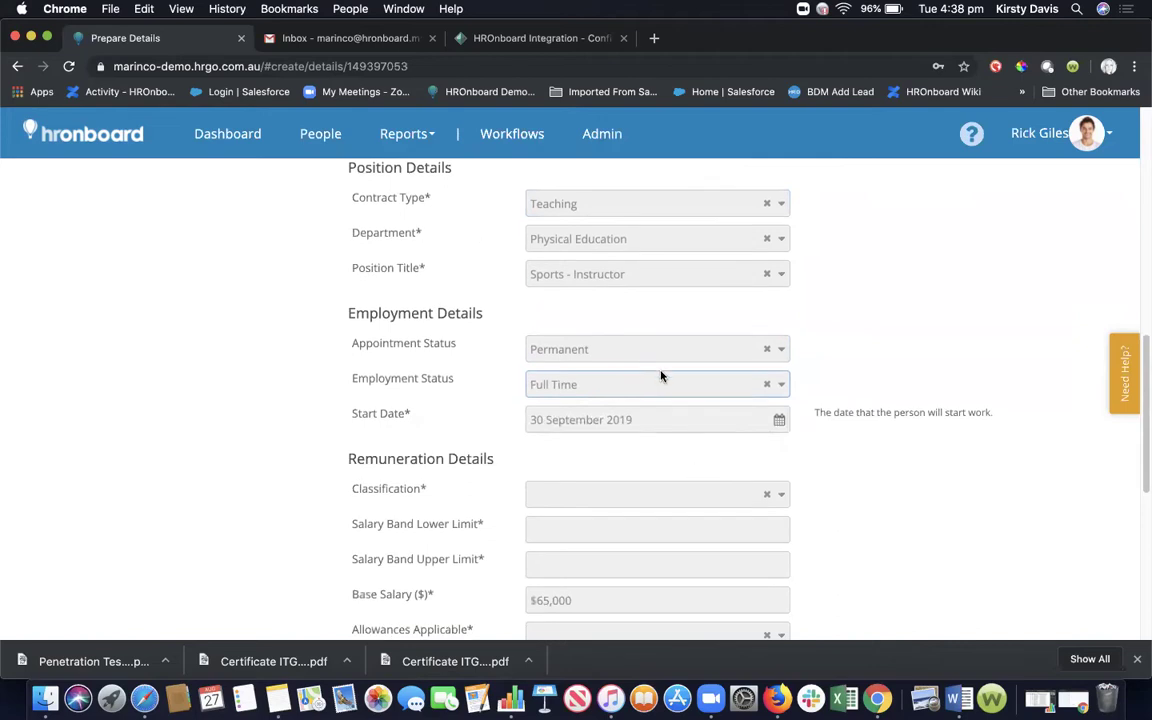
scroll(717, 452, down, 2)
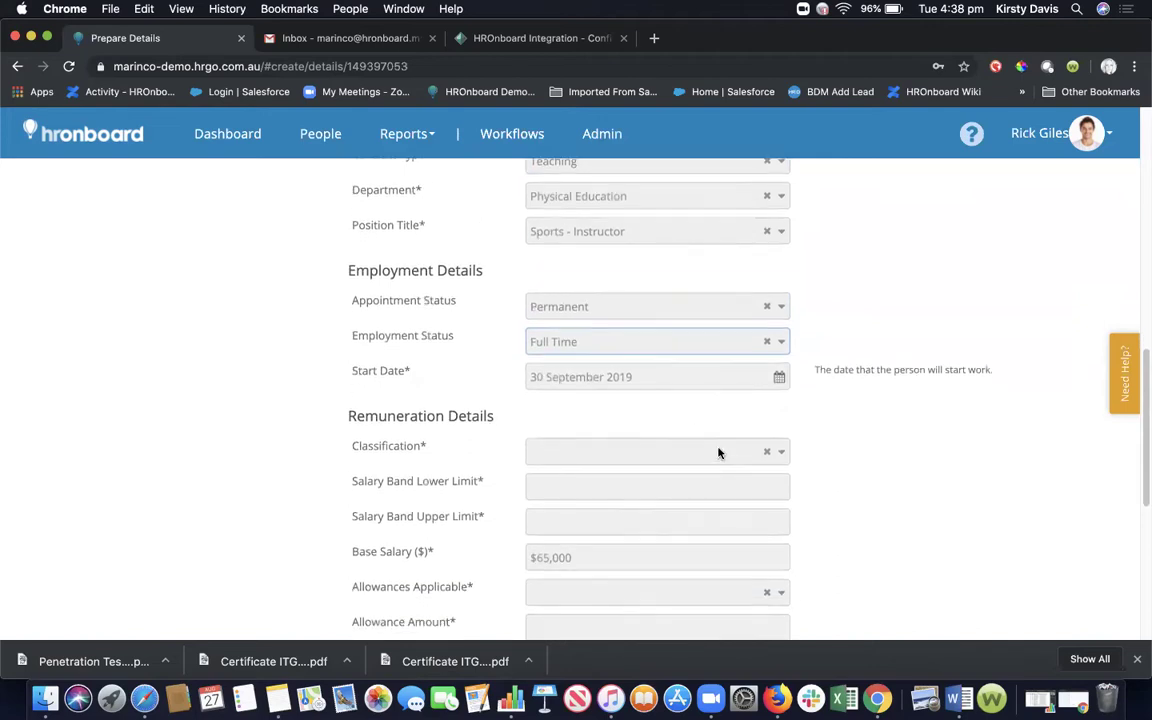
scroll(716, 452, down, 1)
click(692, 429)
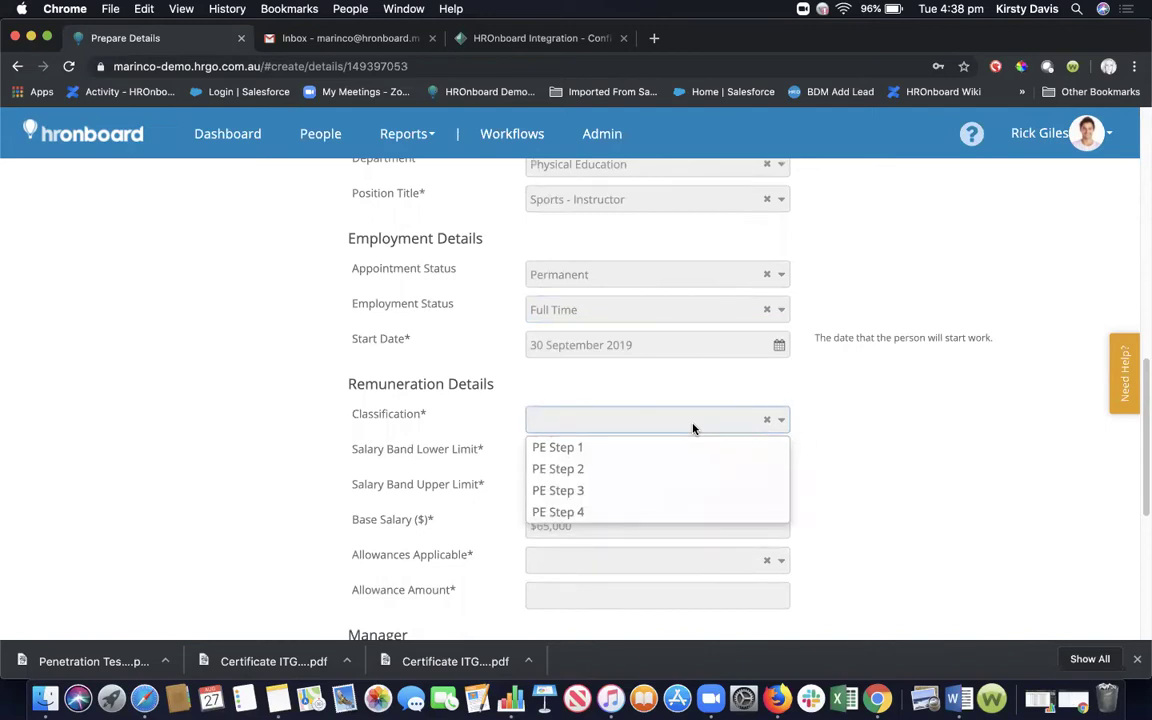
Step: Set classification PE Step 1 and add the Higher Duties Allowance
click(645, 447)
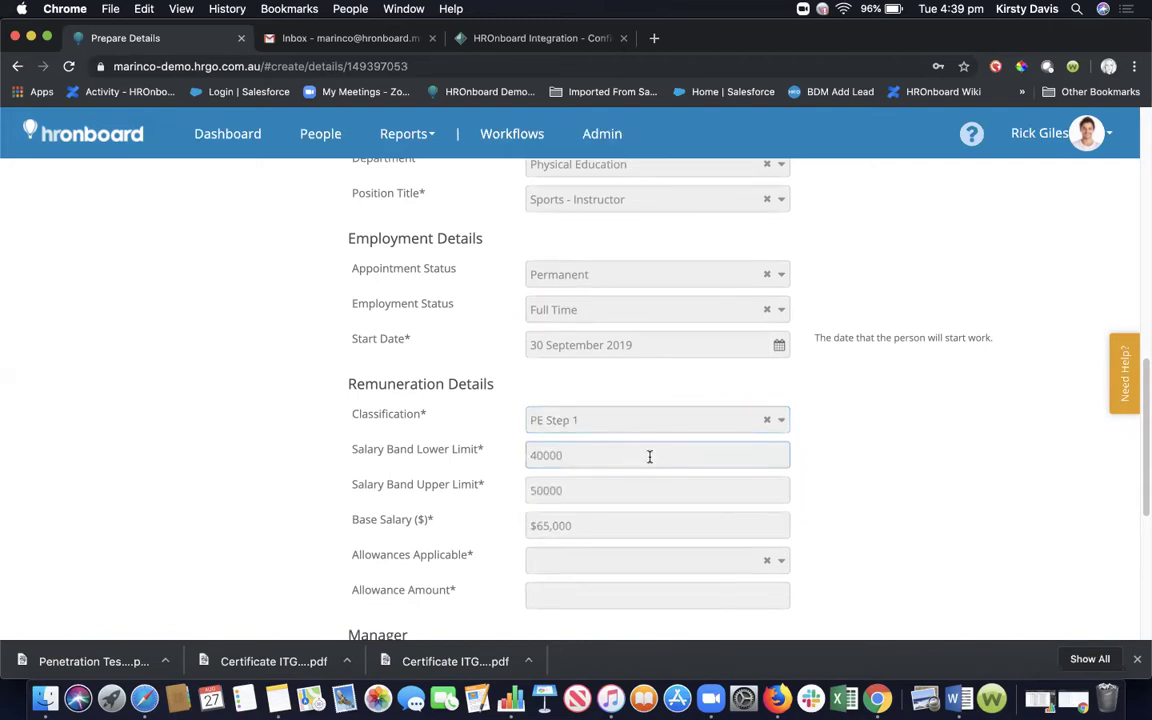
scroll(654, 511, down, 1)
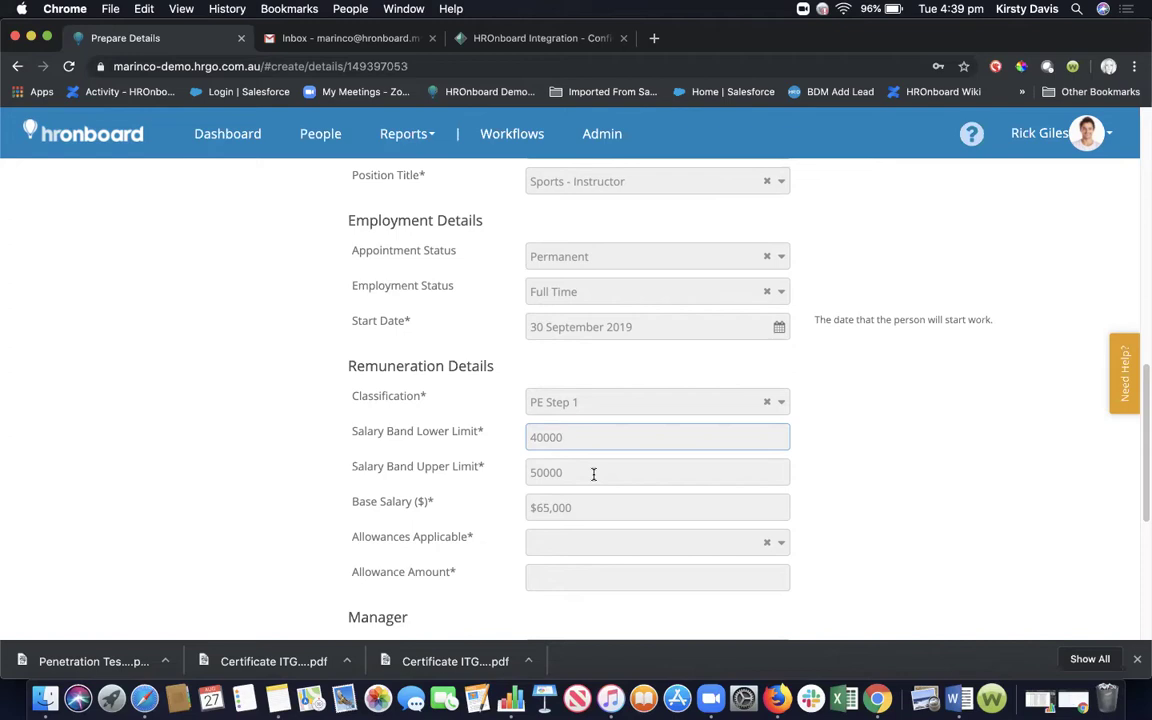
click(622, 543)
scroll(625, 530, down, 1)
click(635, 507)
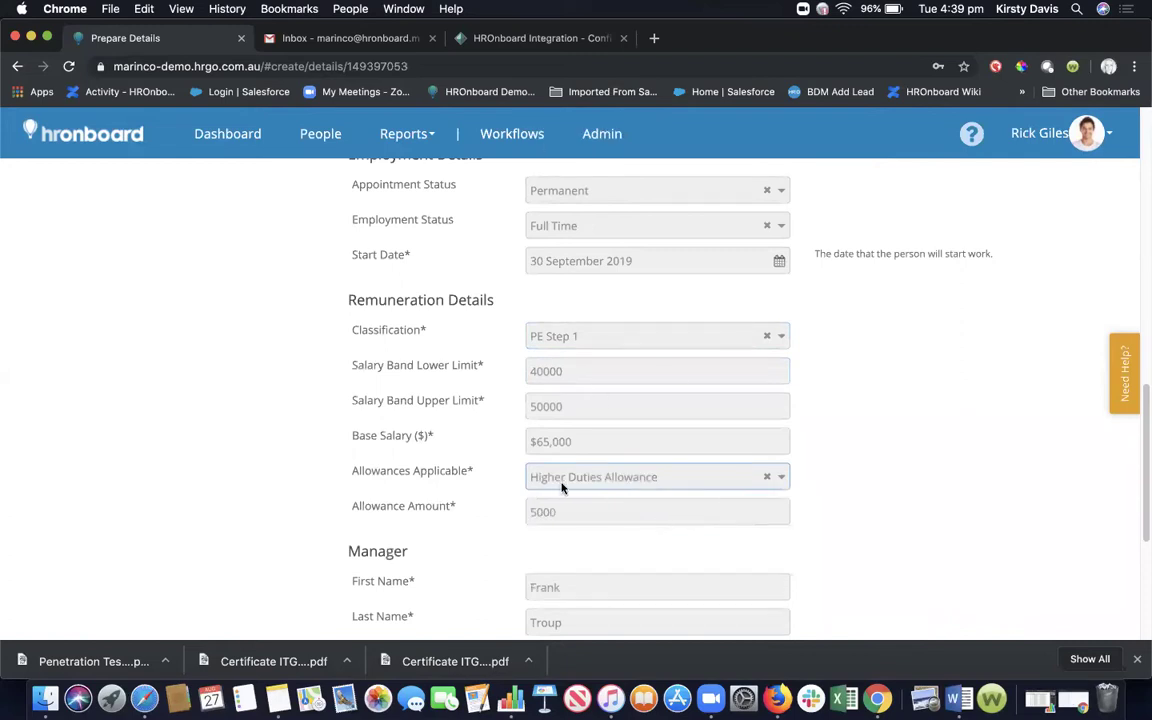
Step: After a save attempt, change the base salary from 65 to 45 ($45,000)
scroll(640, 499, down, 1)
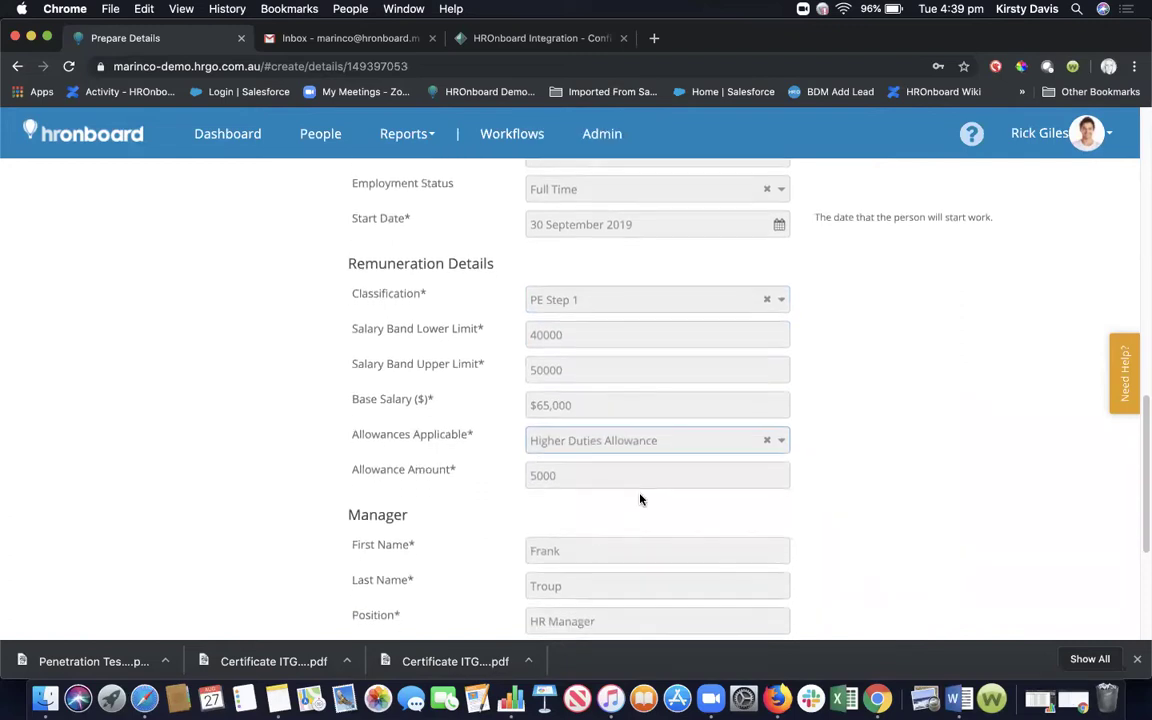
scroll(681, 500, down, 5)
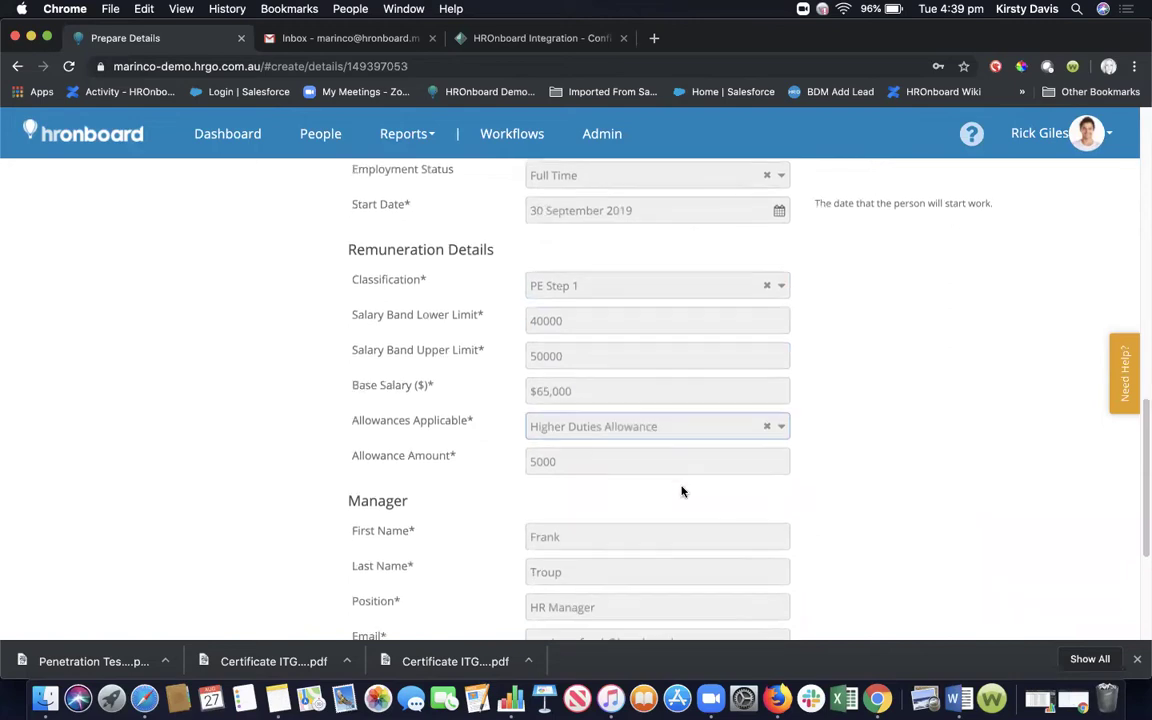
click(950, 572)
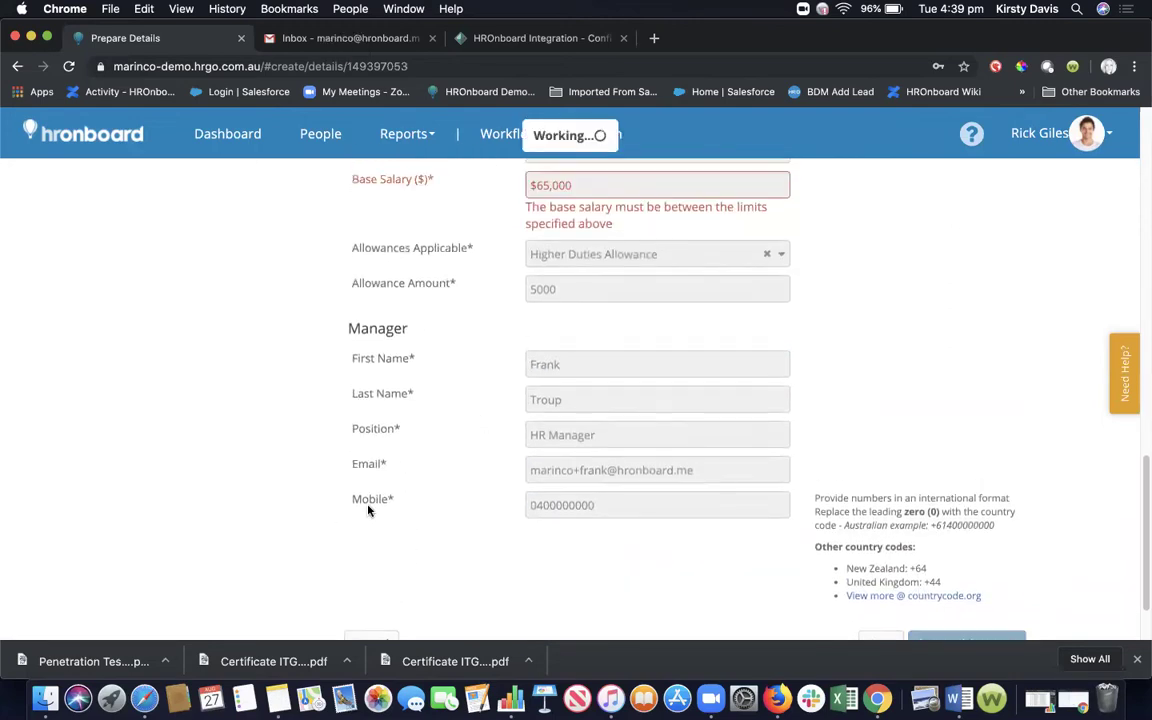
scroll(468, 430, up, 4)
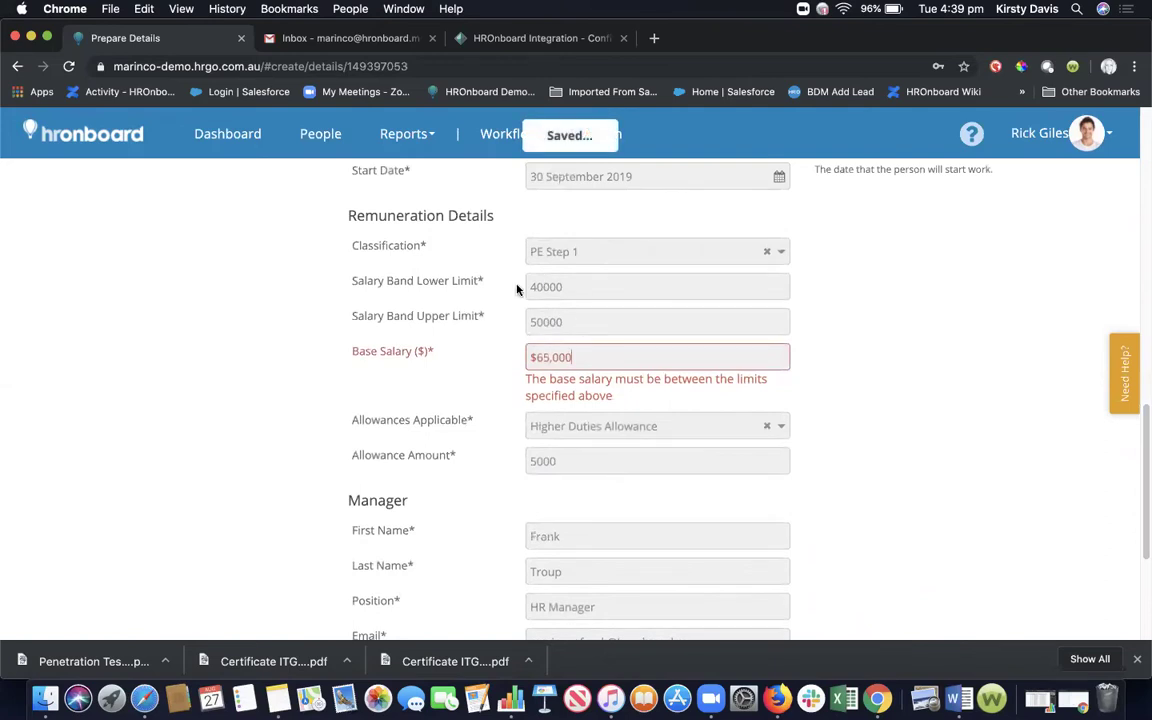
double_click(541, 356)
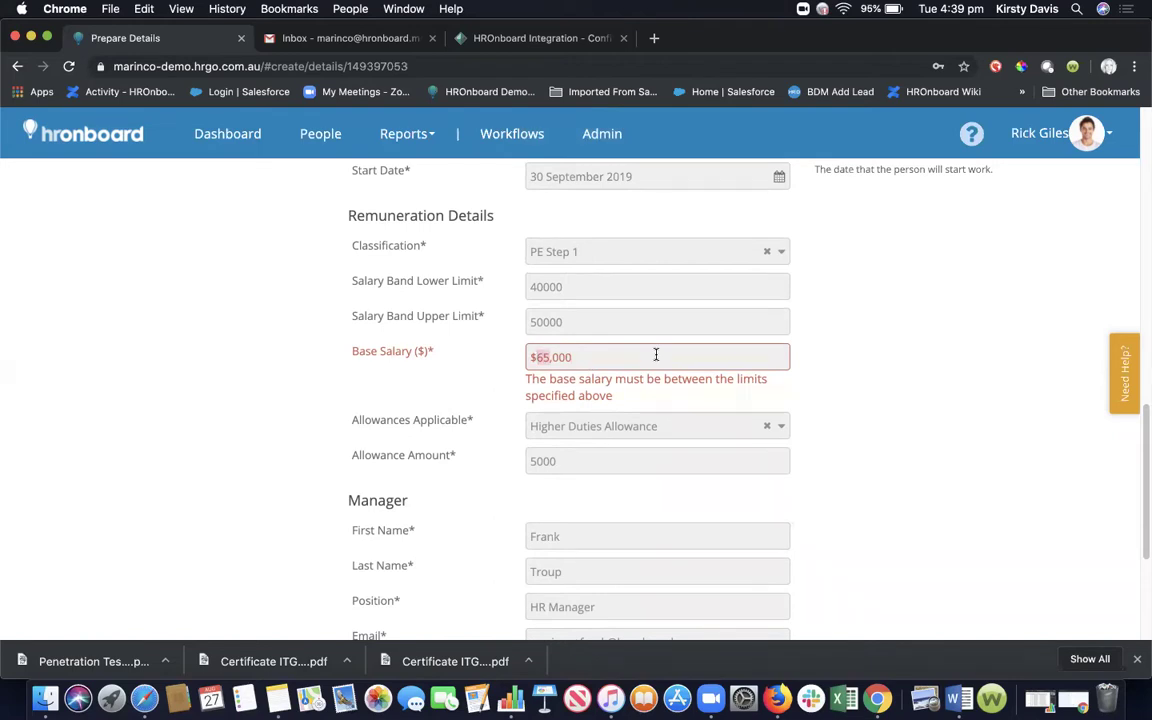
text(45)
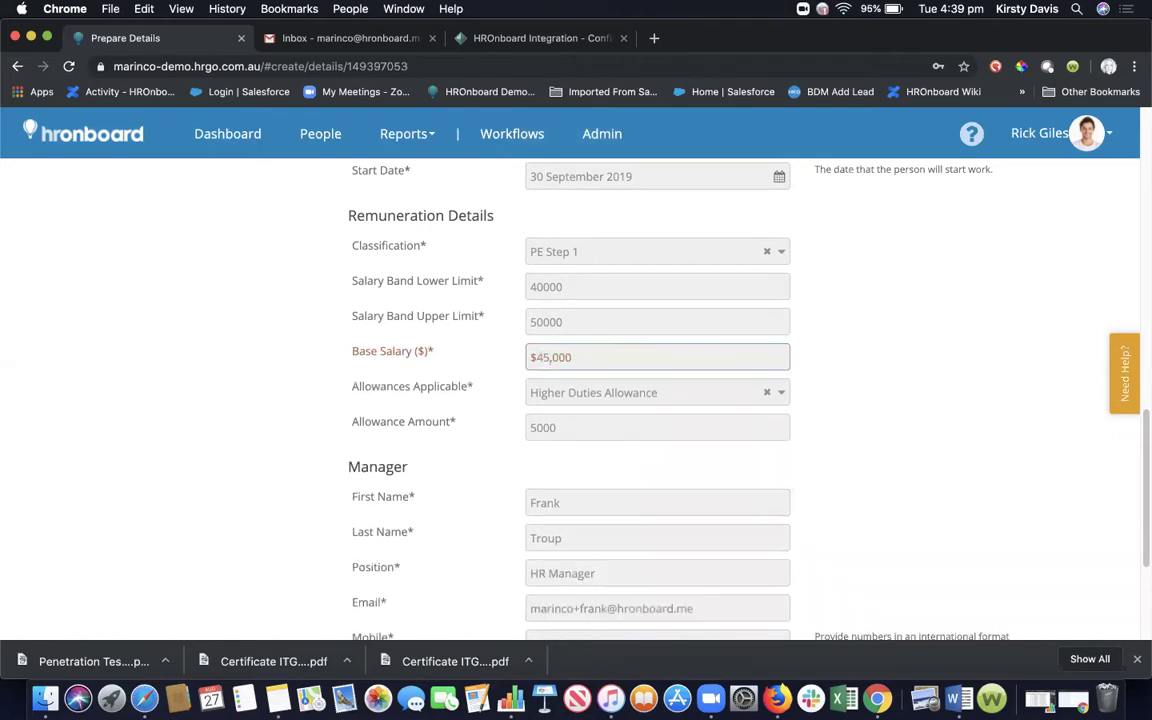
scroll(788, 410, down, 5)
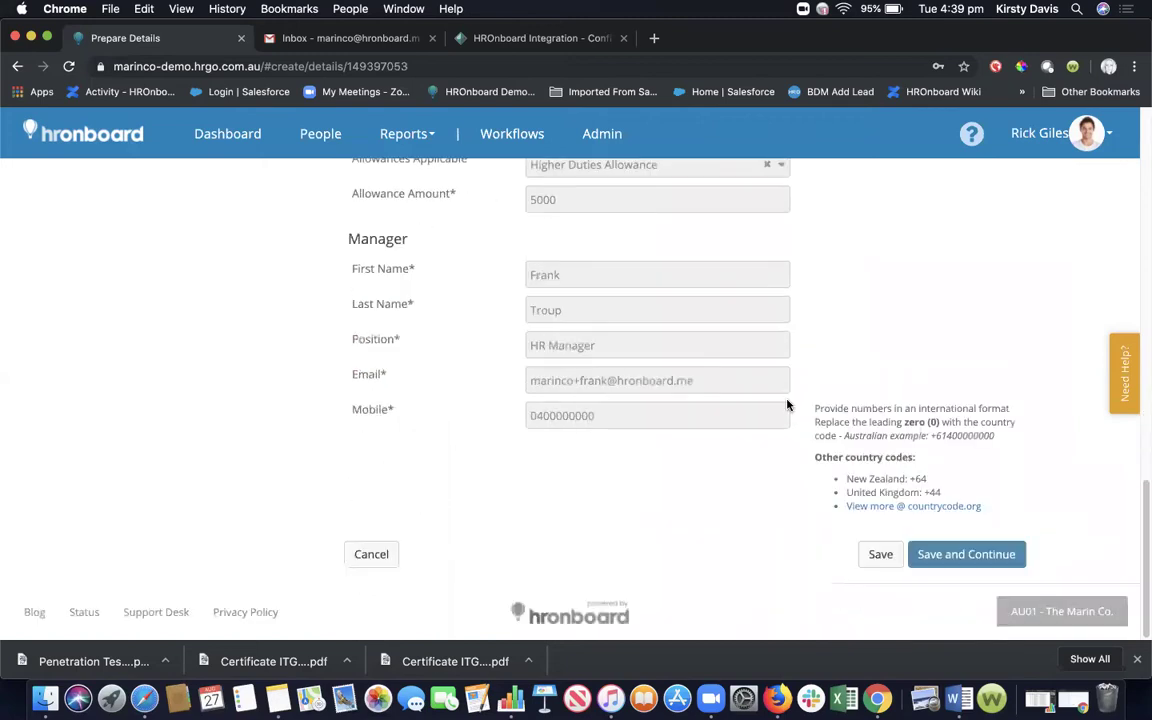
Step: Save the details, attach the Full Time - Employment Contract and download its Employment Contract PDF
click(955, 563)
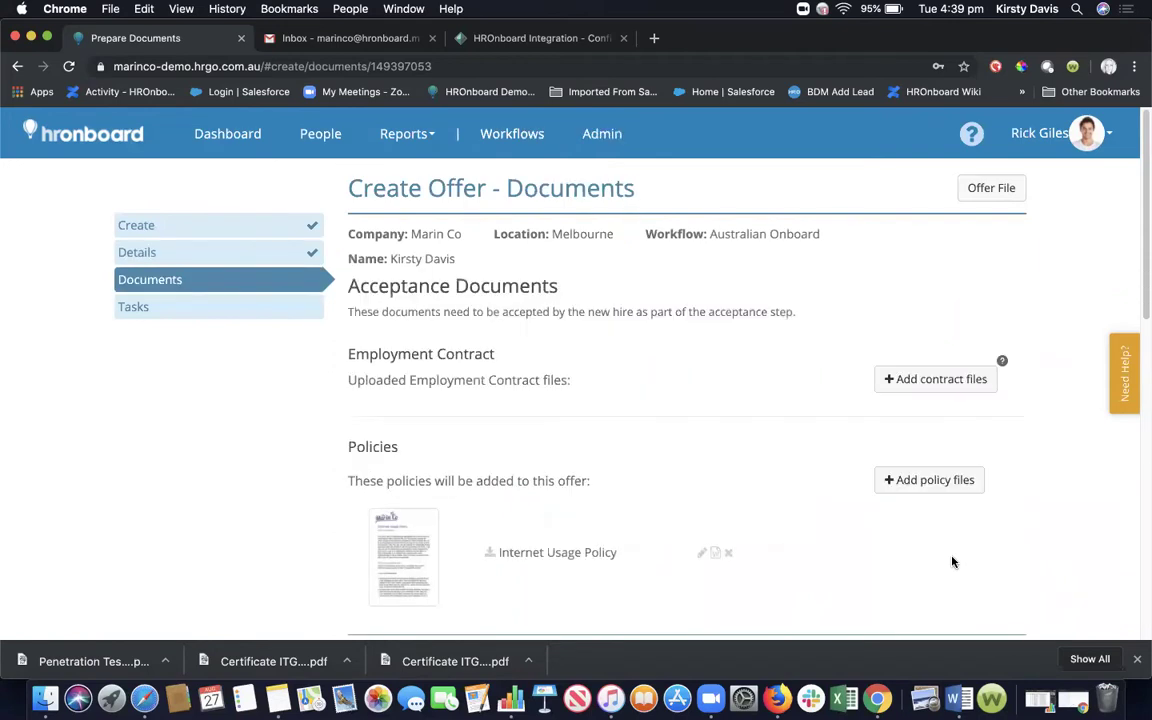
scroll(594, 386, down, 4)
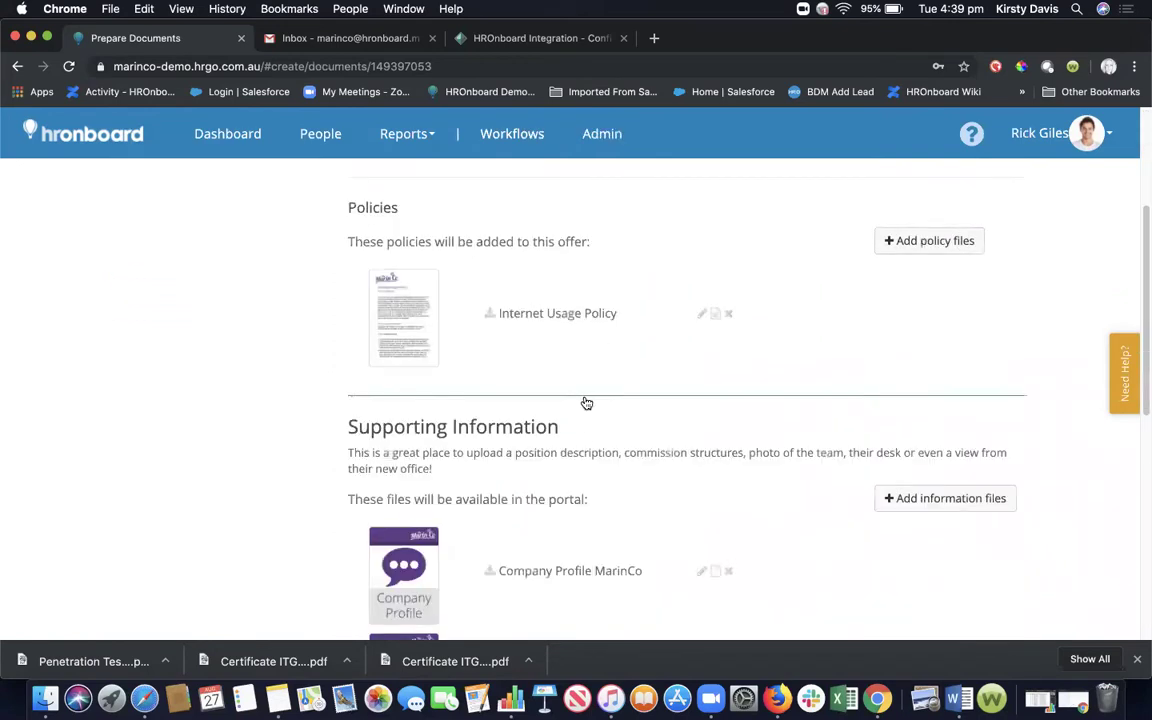
scroll(665, 365, up, 4)
click(905, 380)
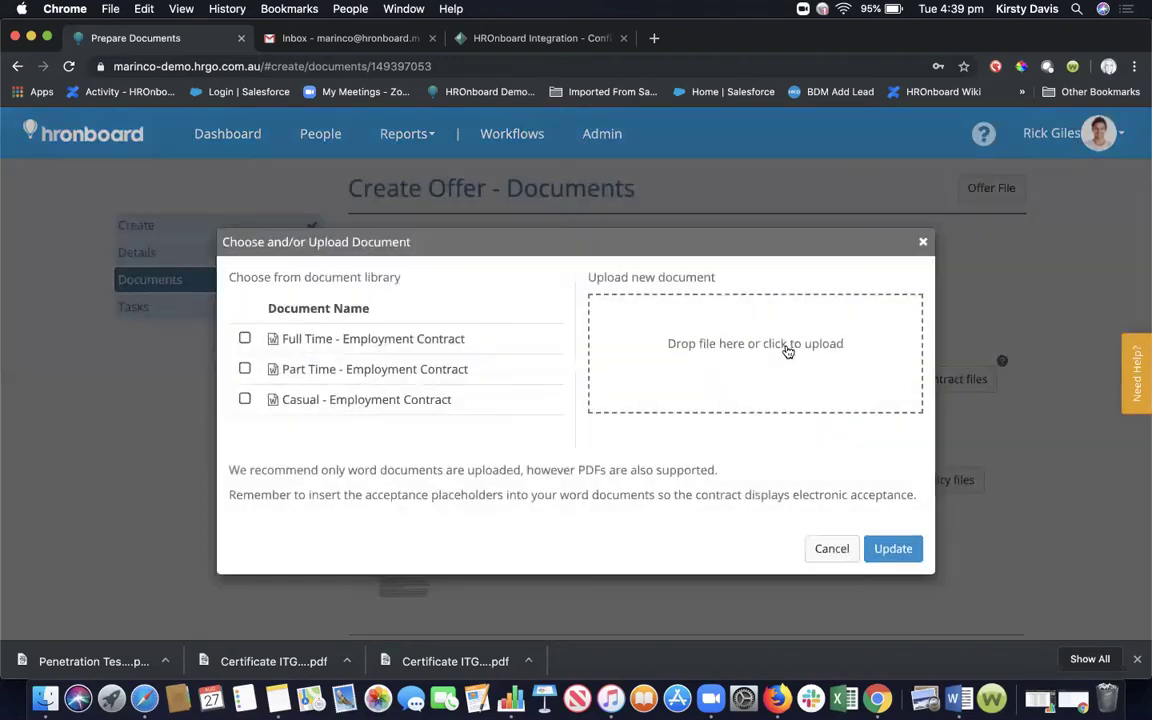
click(245, 339)
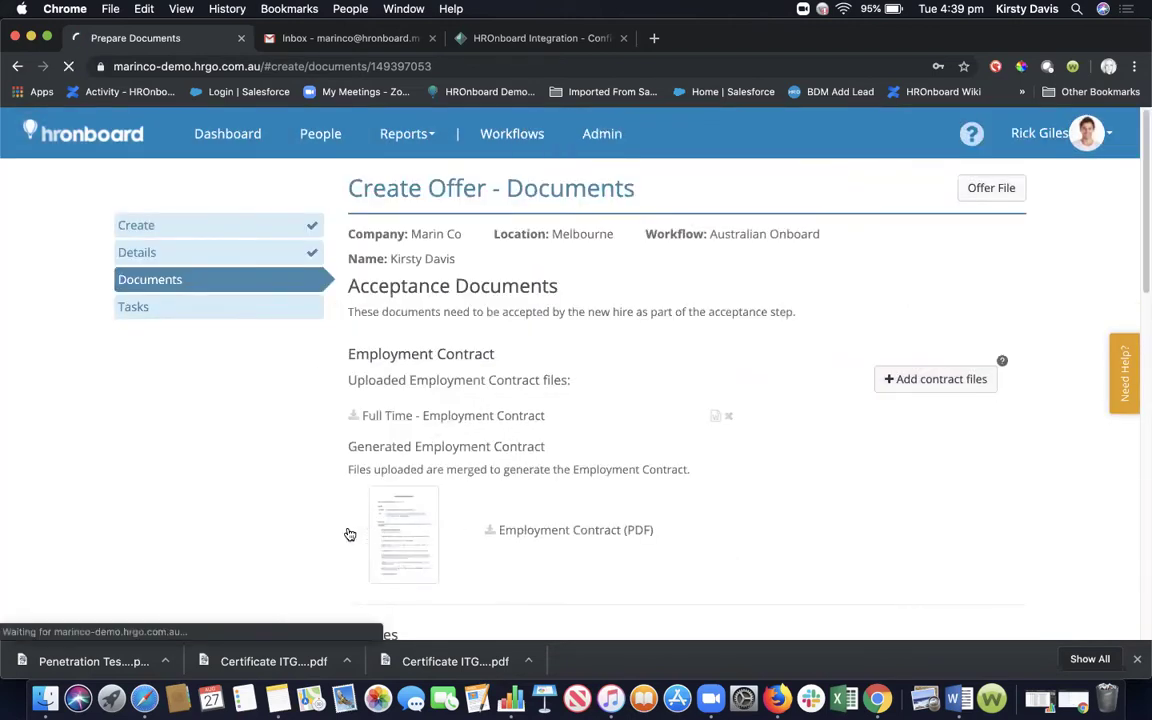
click(363, 537)
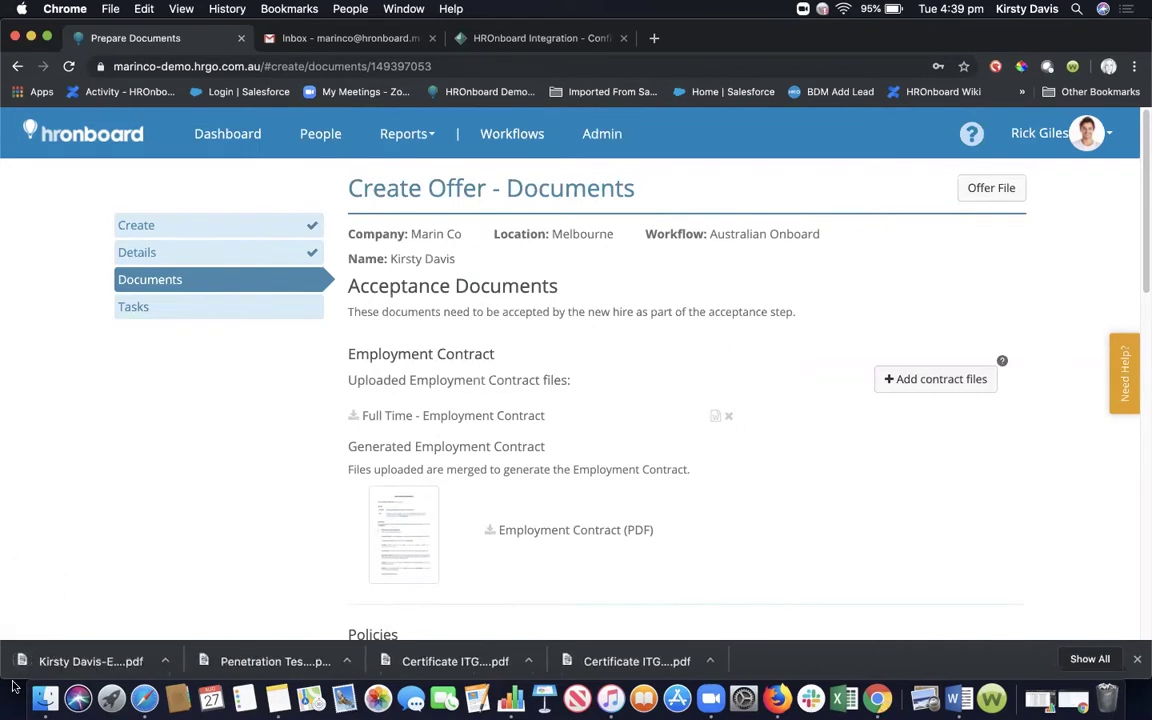
Step: Open the downloaded contract PDF and check Schedule 1: Sports - Instructor, Full Time – Permanent, $45,000
click(50, 661)
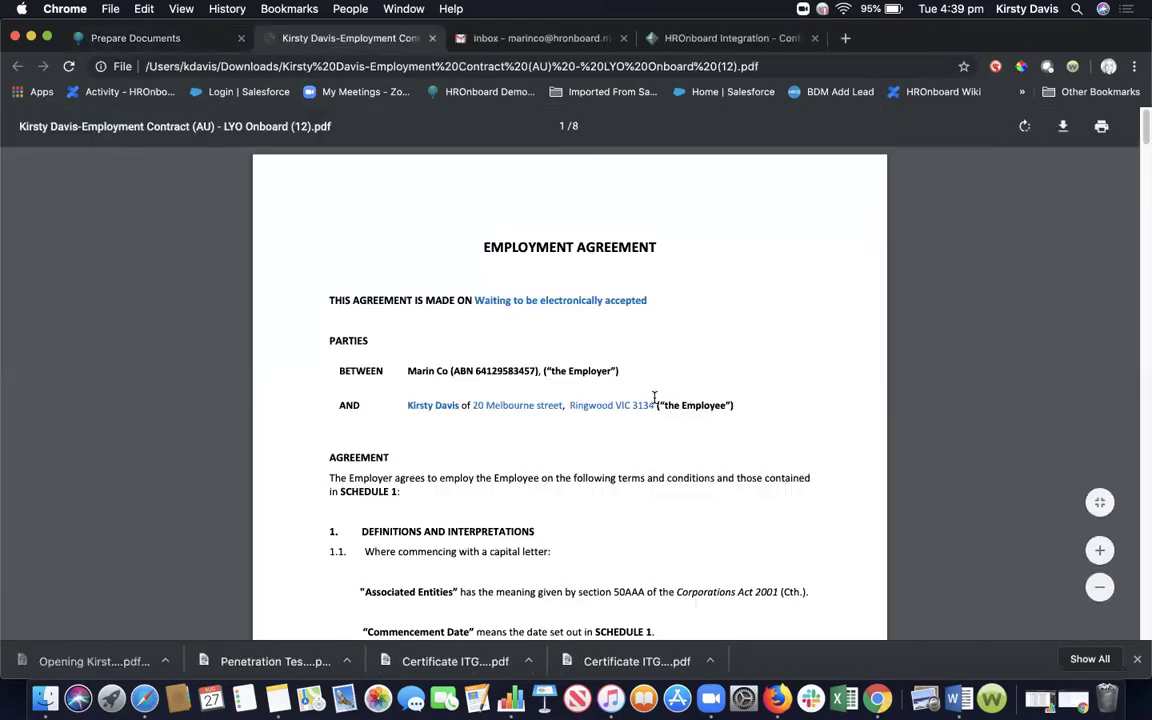
scroll(525, 411, down, 5)
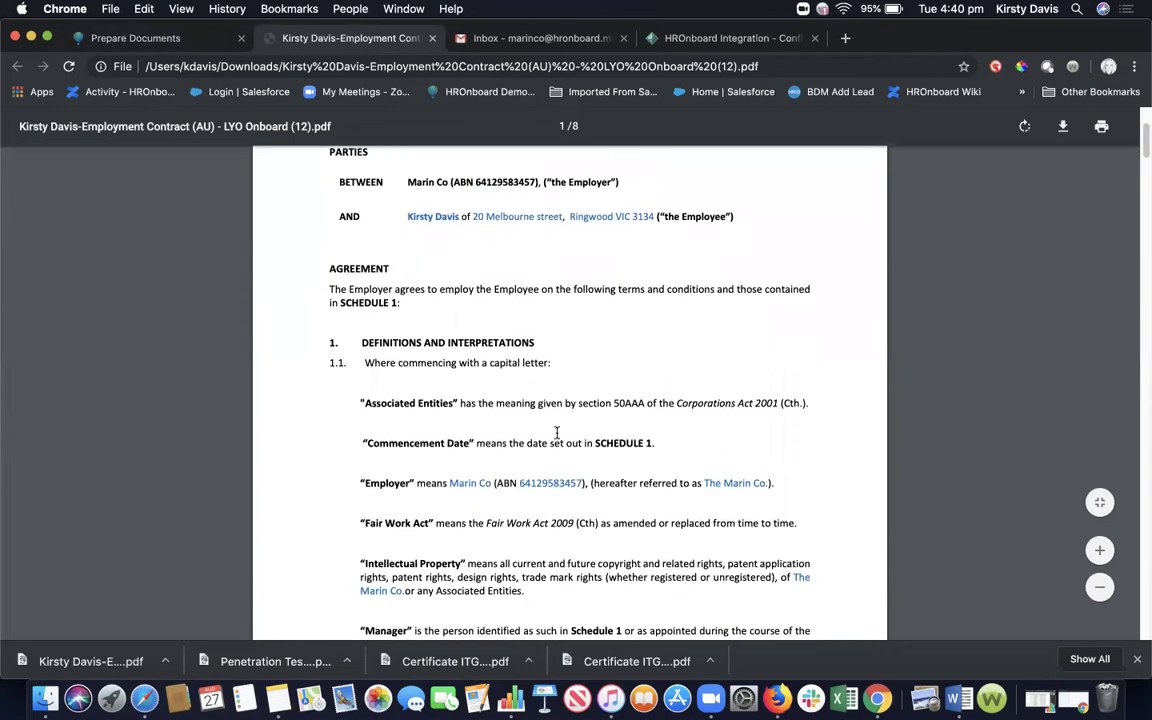
scroll(557, 432, down, 20)
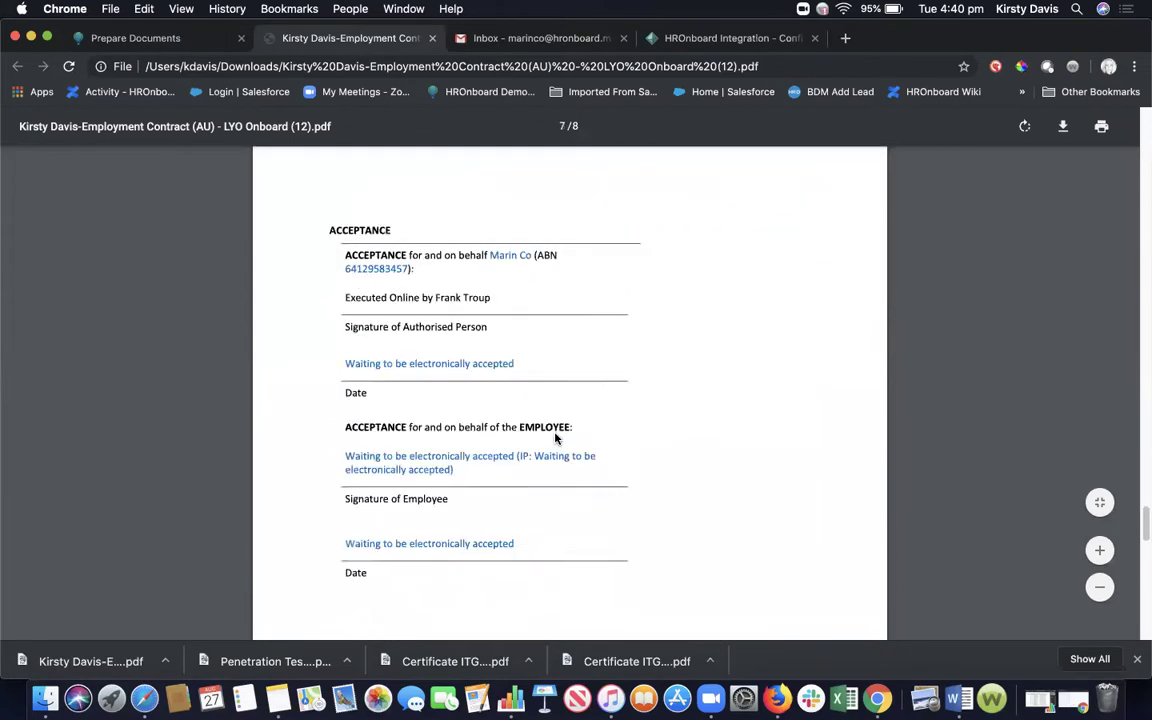
scroll(557, 437, down, 8)
scroll(557, 437, up, 4)
scroll(557, 437, down, 1)
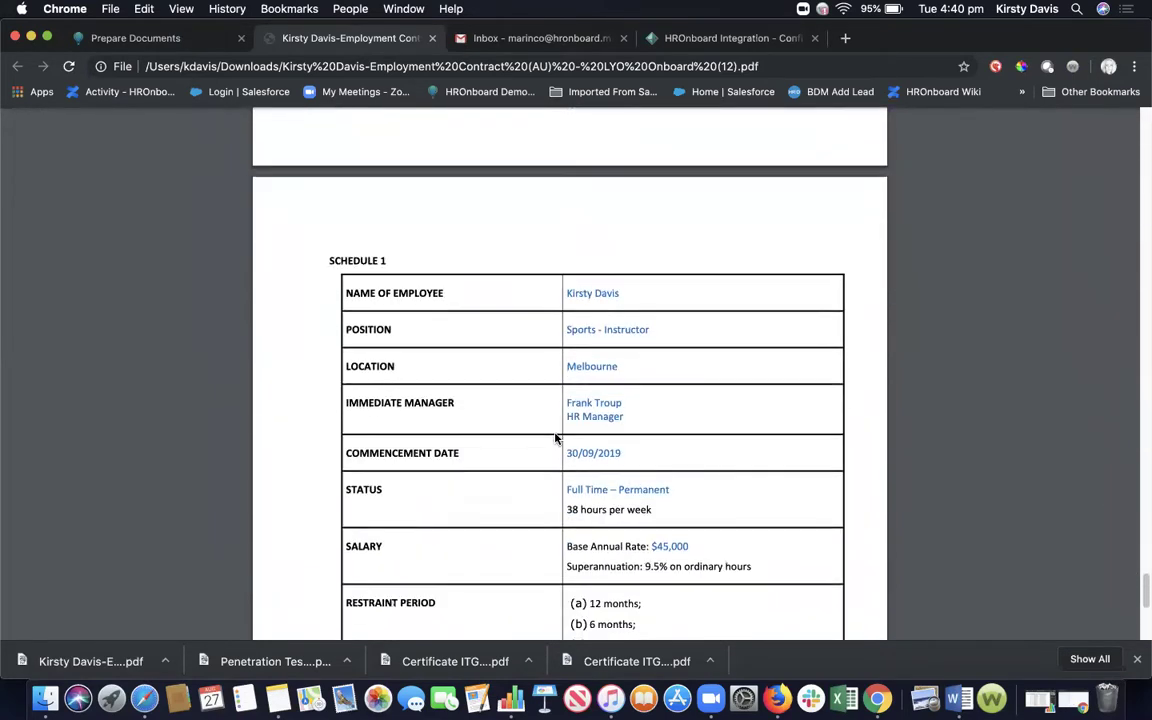
scroll(557, 437, down, 3)
scroll(750, 414, up, 1)
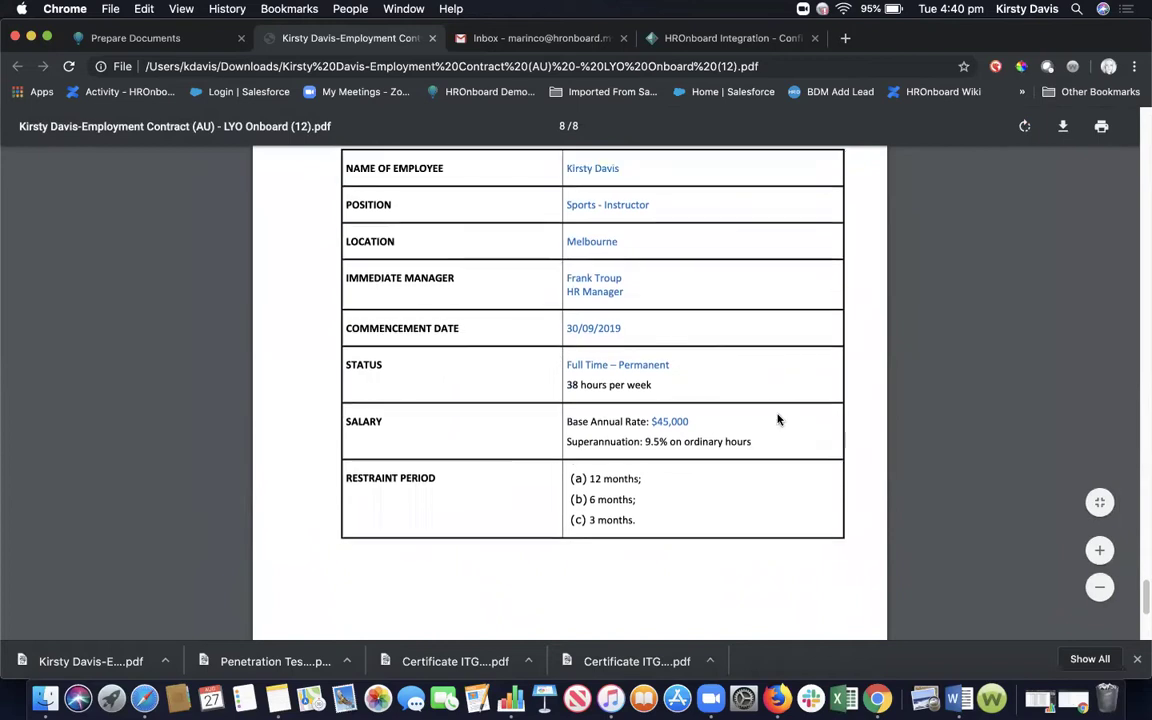
scroll(774, 417, up, 1)
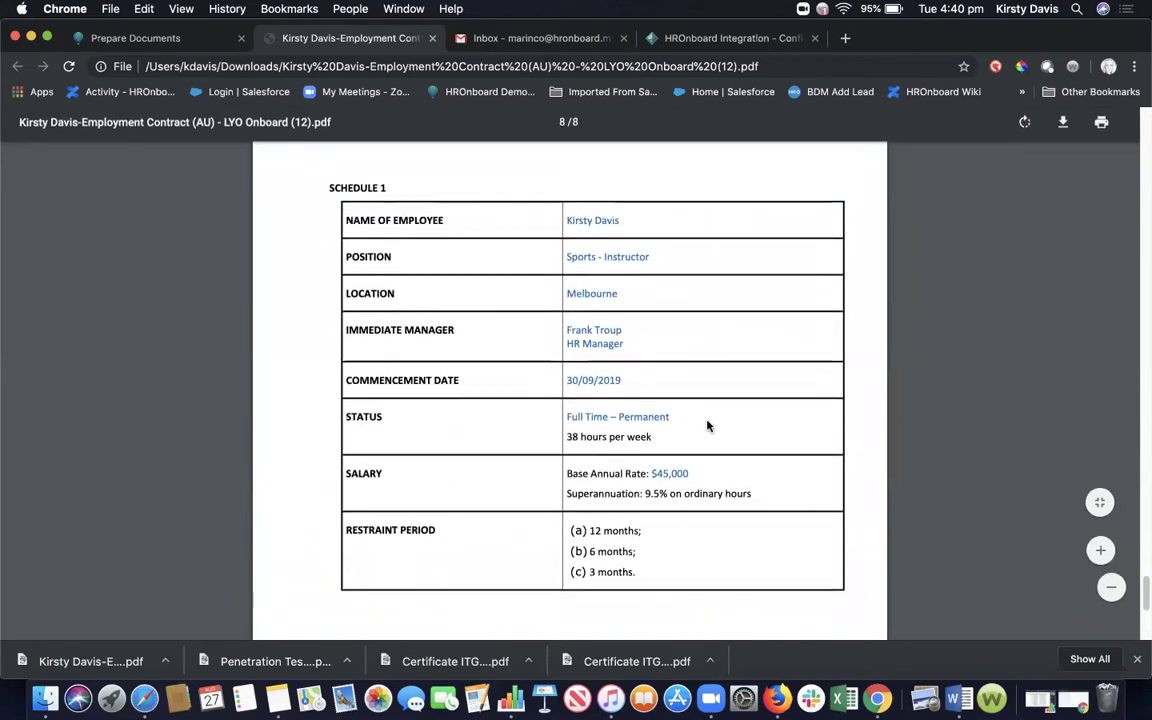
Step: Go back to Prepare Documents and review the Internet Usage Policy and Company Profile MarinCo file
click(117, 40)
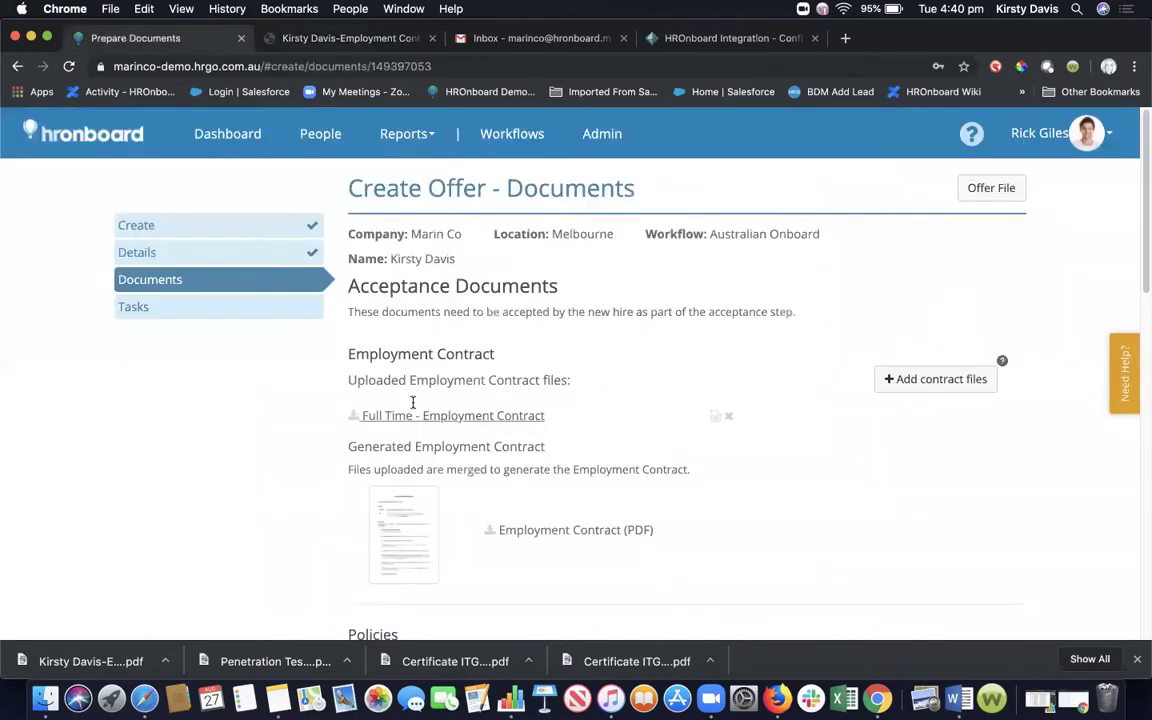
scroll(476, 450, down, 3)
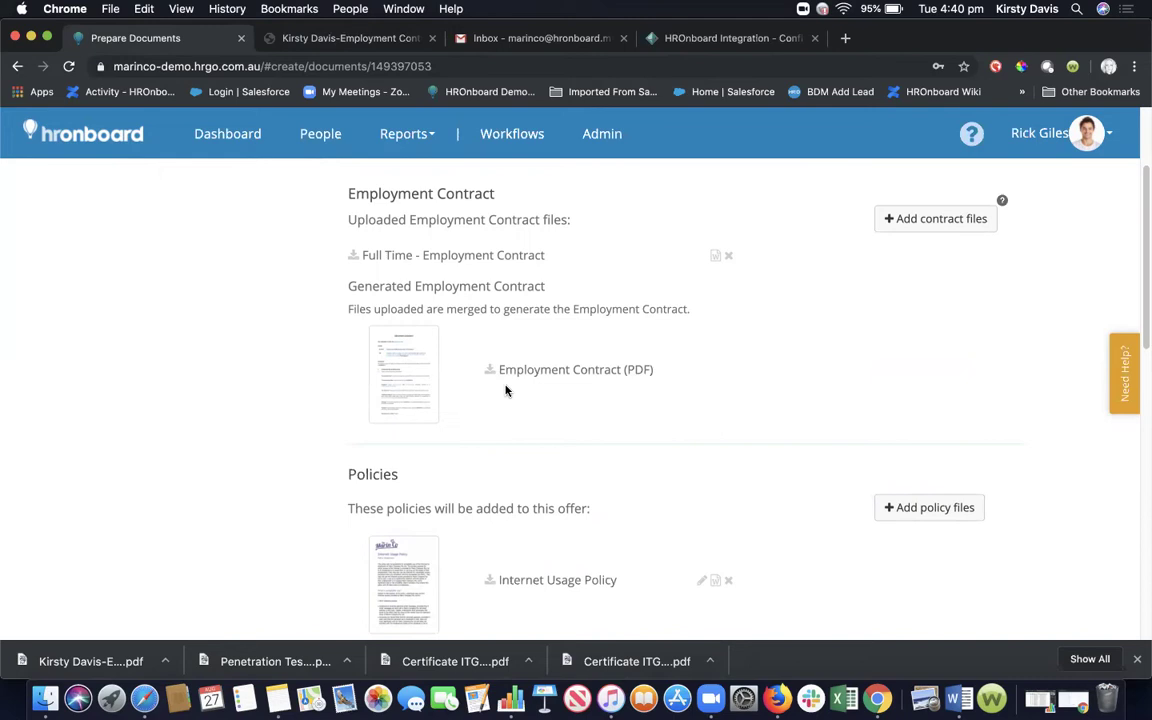
scroll(500, 395, down, 3)
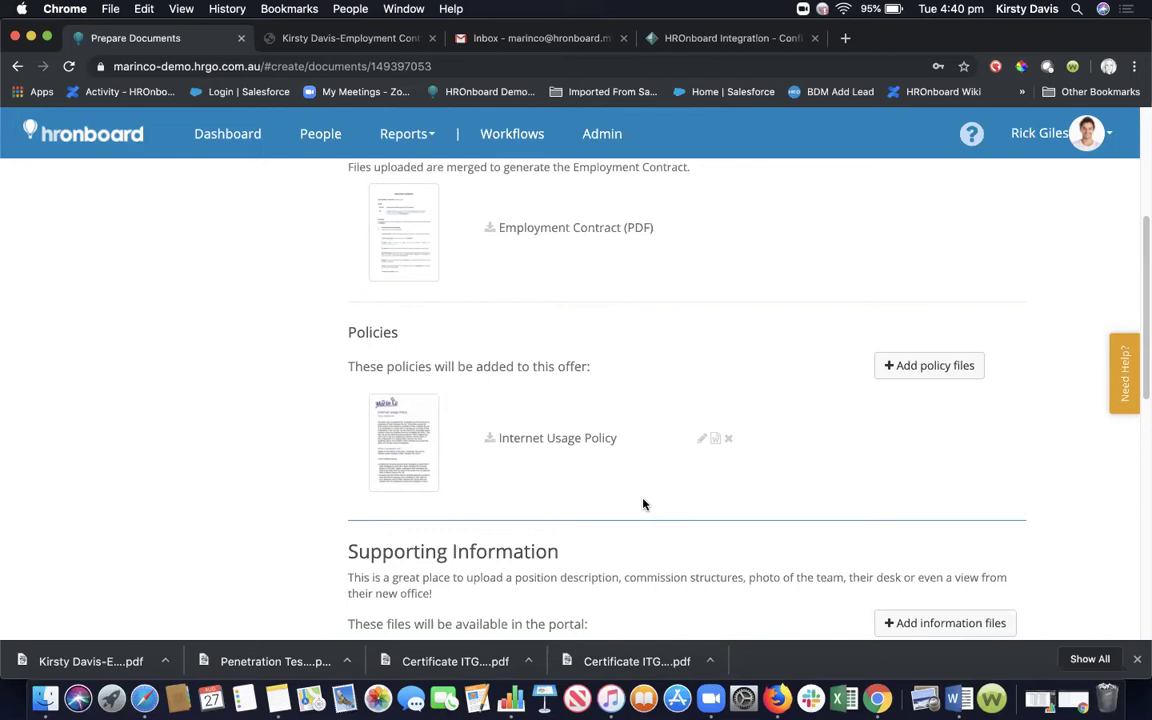
scroll(576, 455, down, 2)
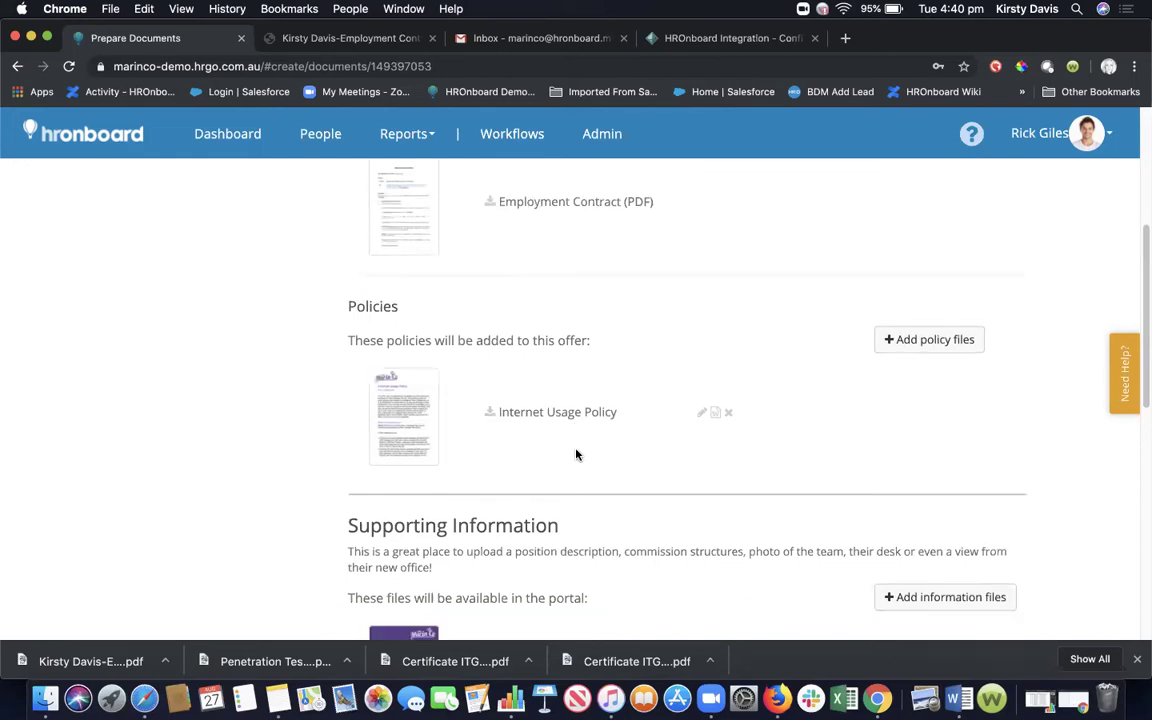
scroll(604, 452, down, 1)
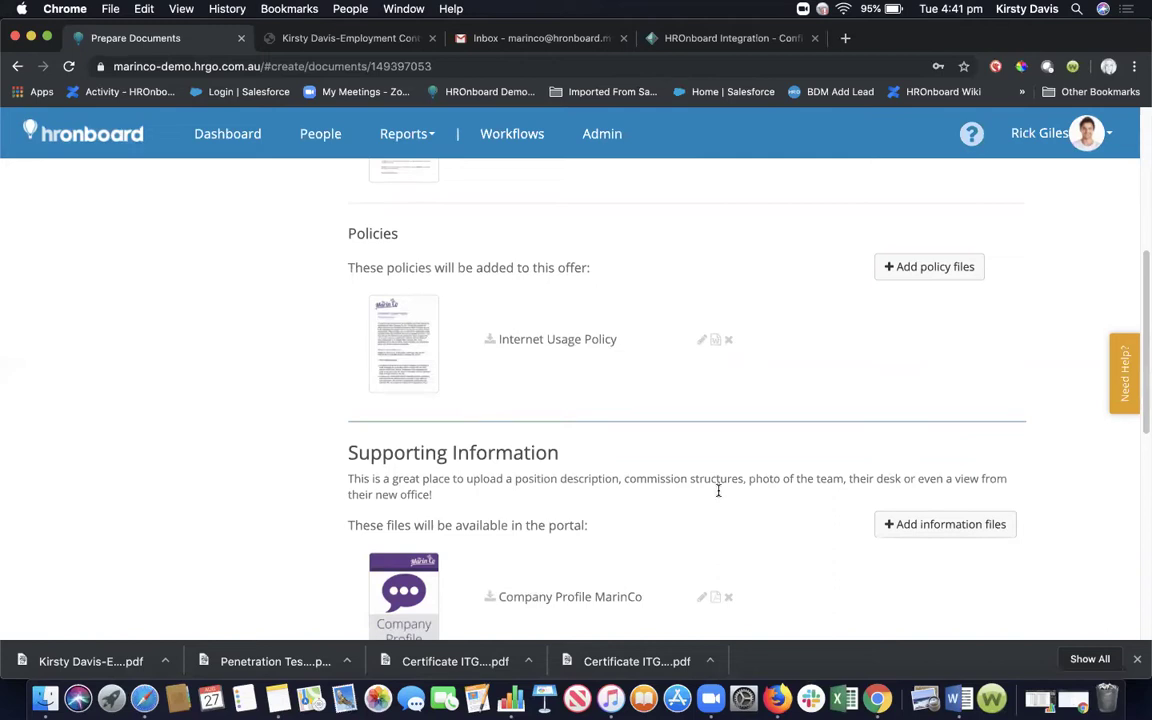
scroll(764, 450, down, 4)
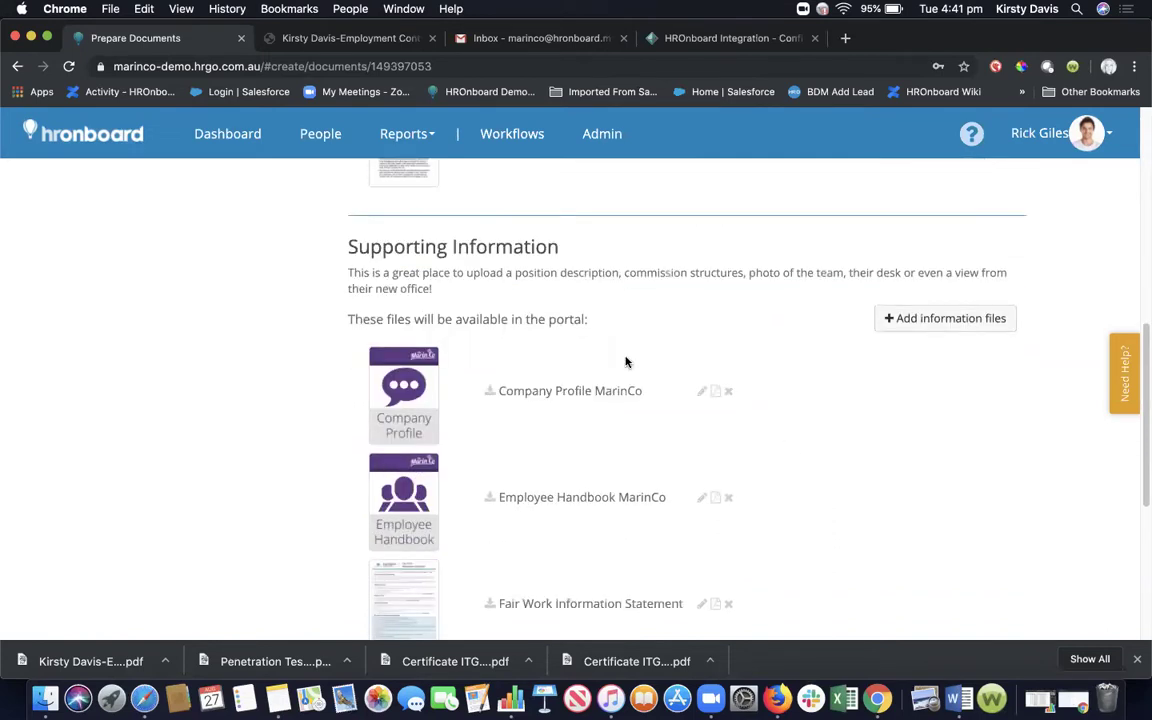
scroll(625, 363, down, 1)
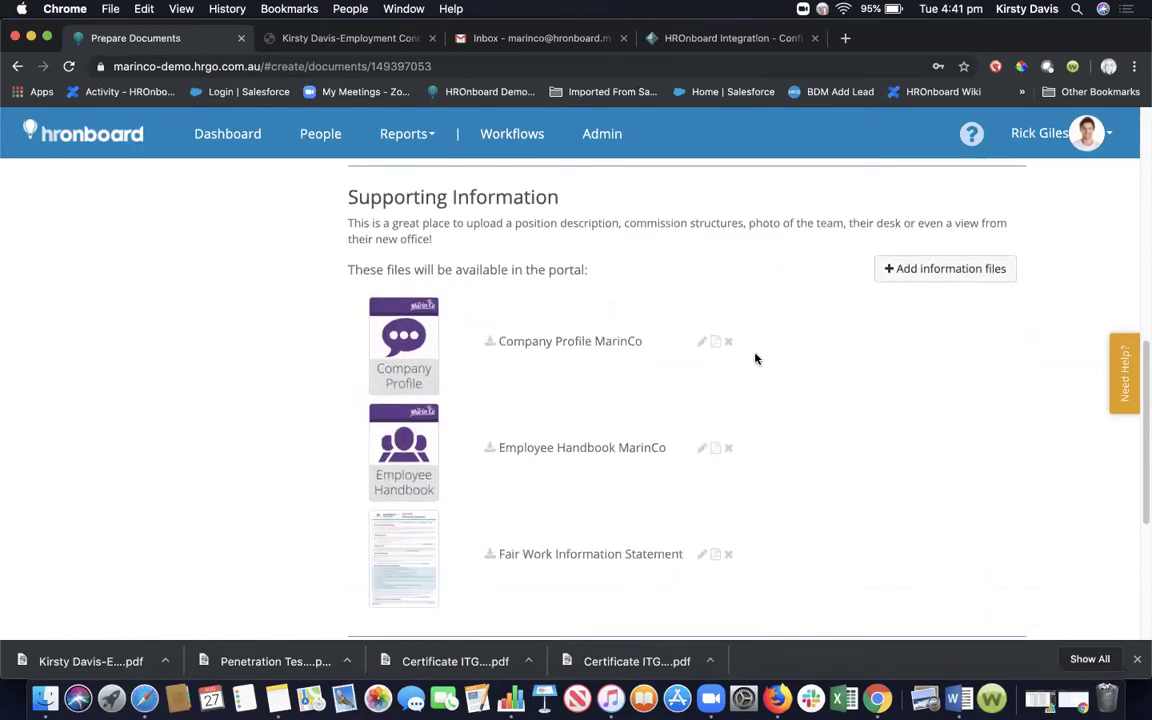
scroll(779, 378, down, 1)
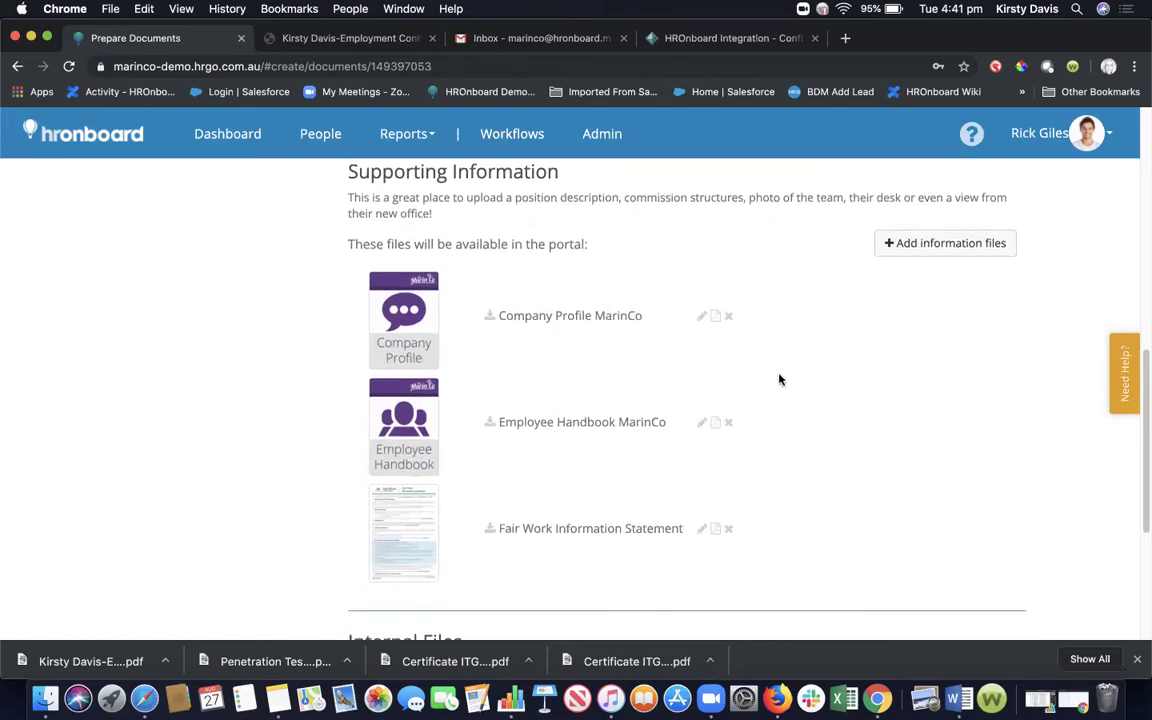
scroll(779, 378, down, 2)
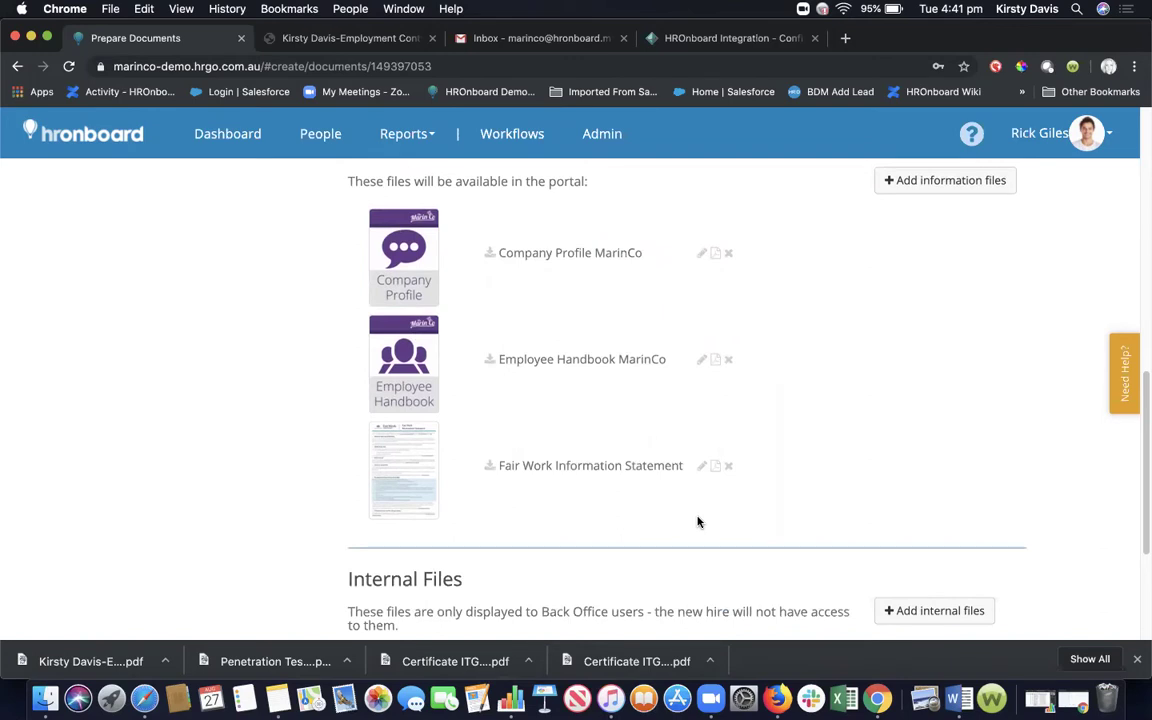
scroll(748, 500, down, 2)
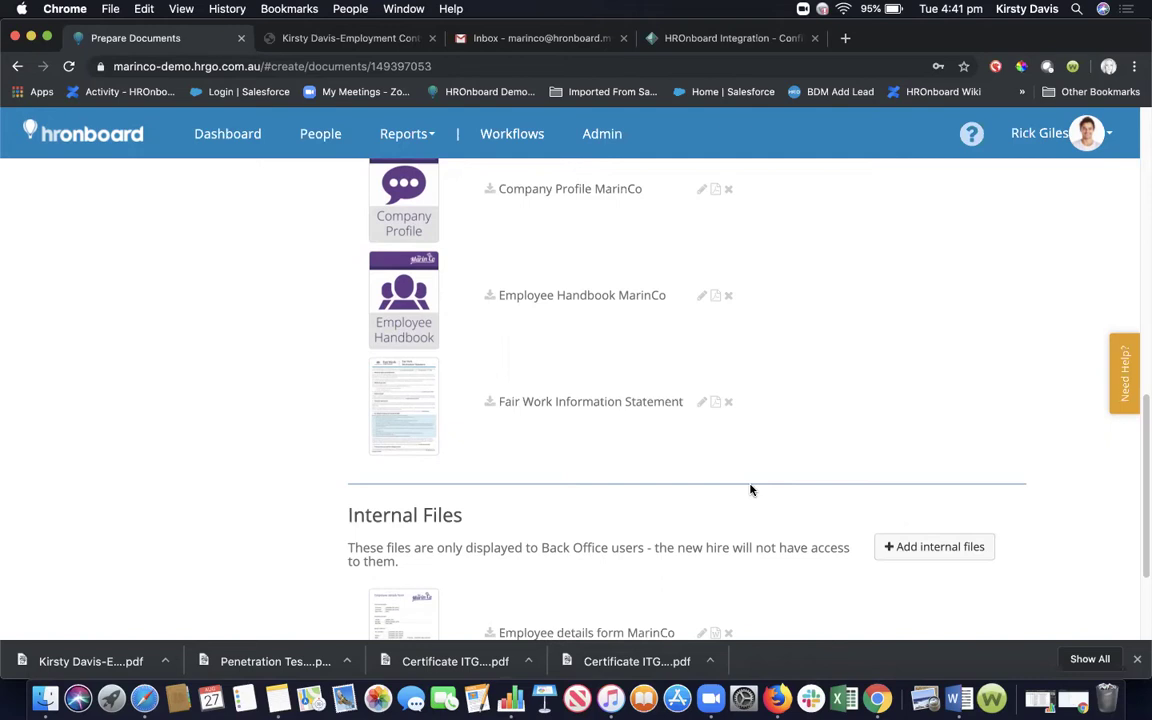
scroll(755, 488, down, 4)
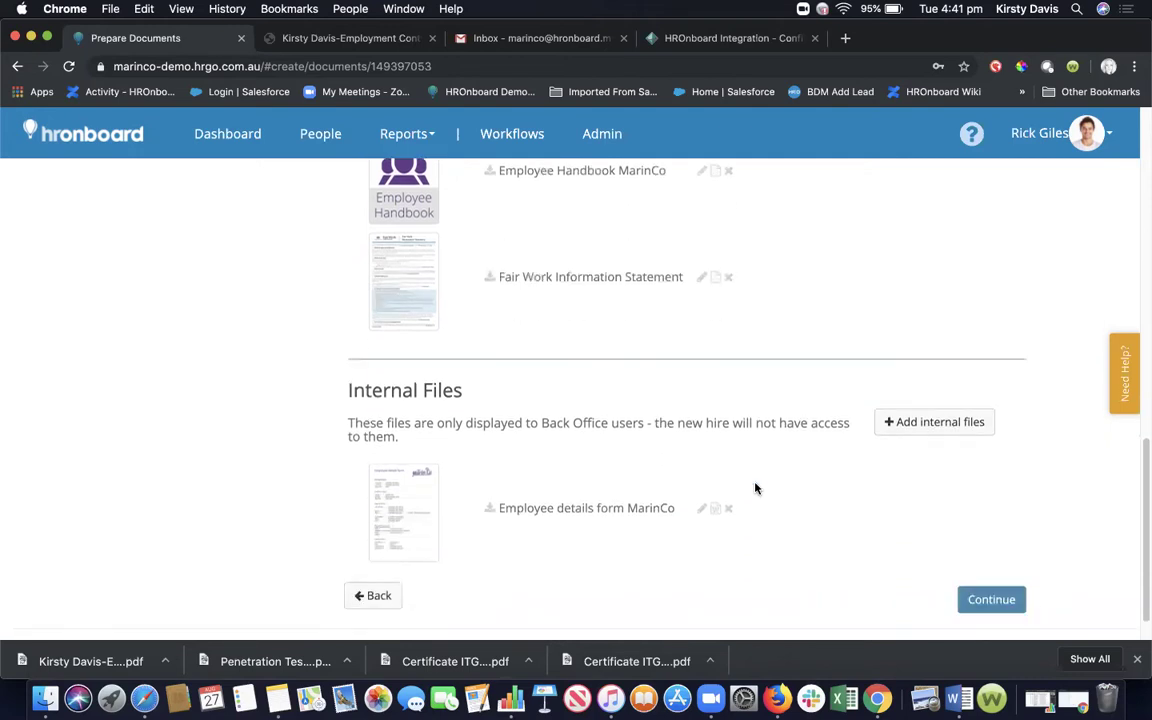
scroll(748, 494, down, 2)
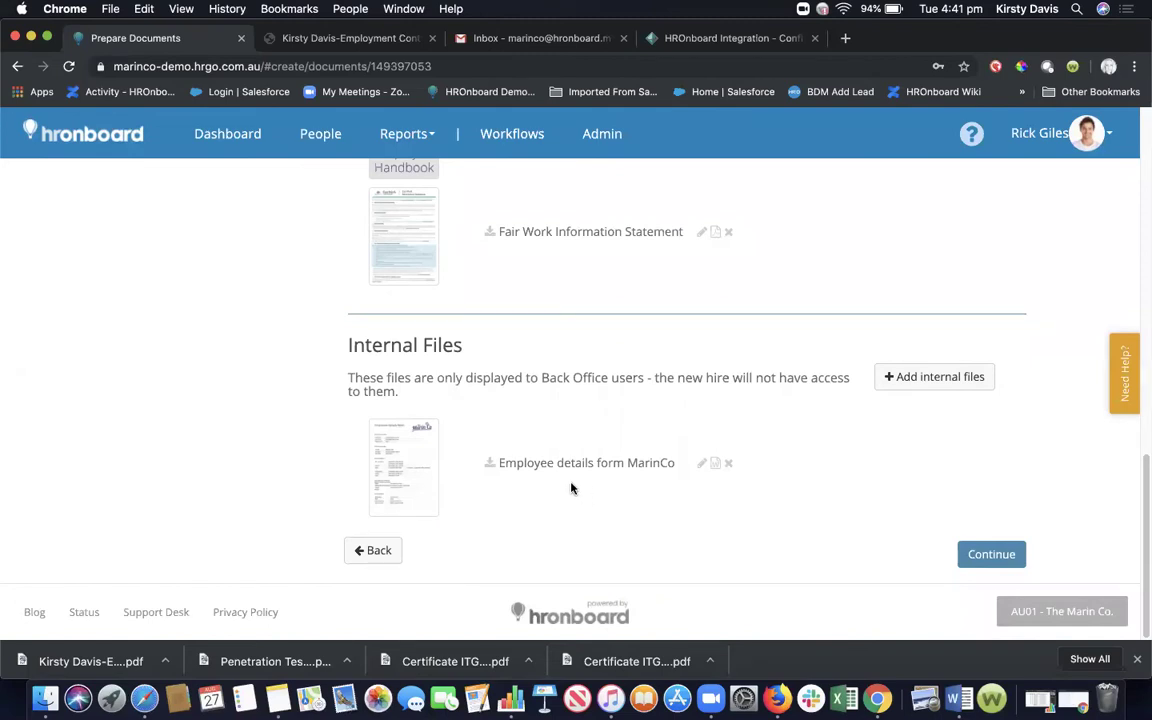
click(936, 376)
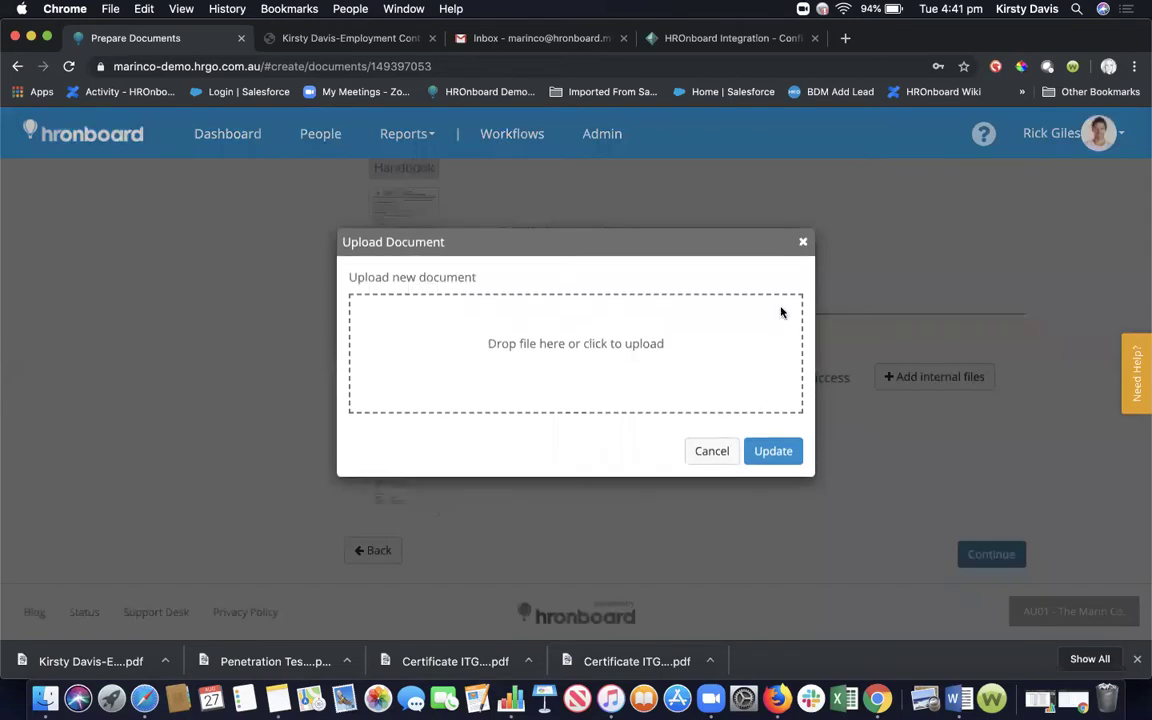
click(803, 241)
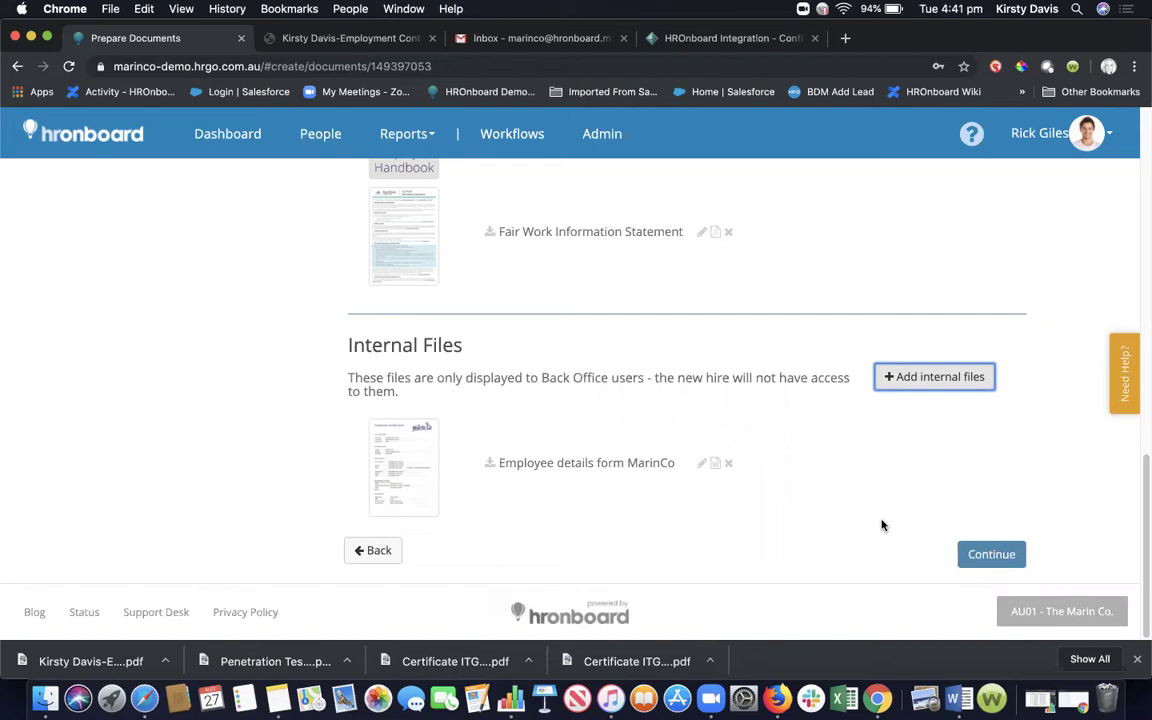
Step: Continue to the Tasks step and review its three Back Office Tasks
click(1007, 554)
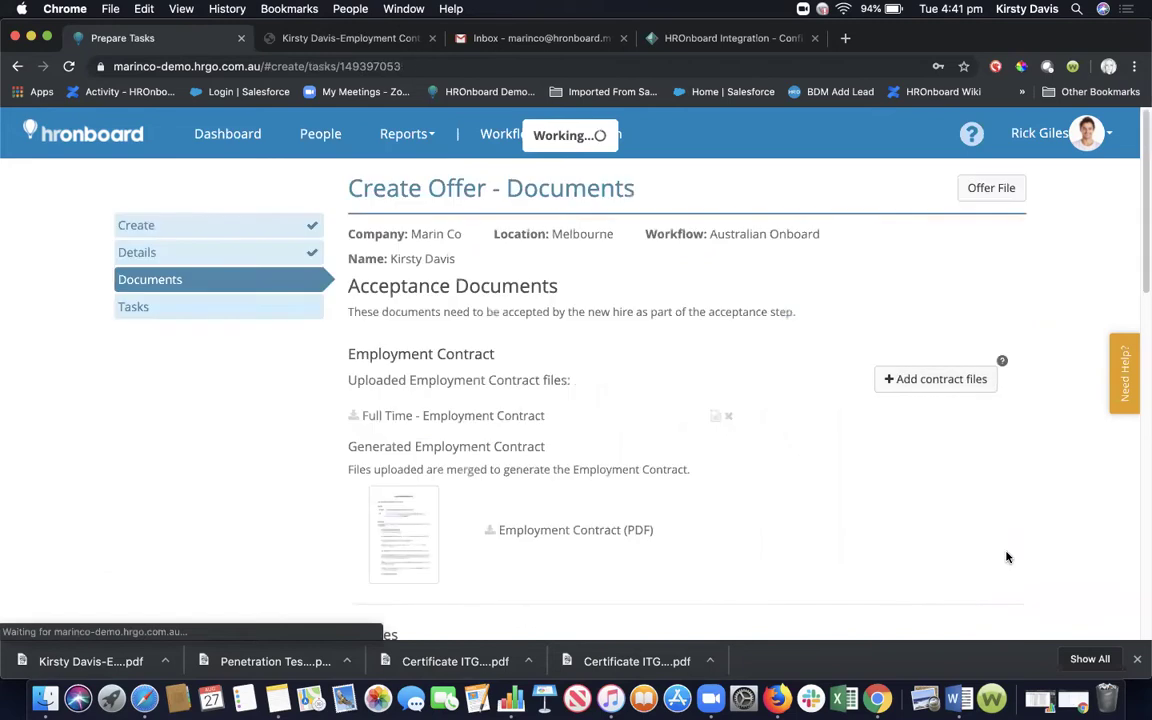
scroll(950, 520, down, 1)
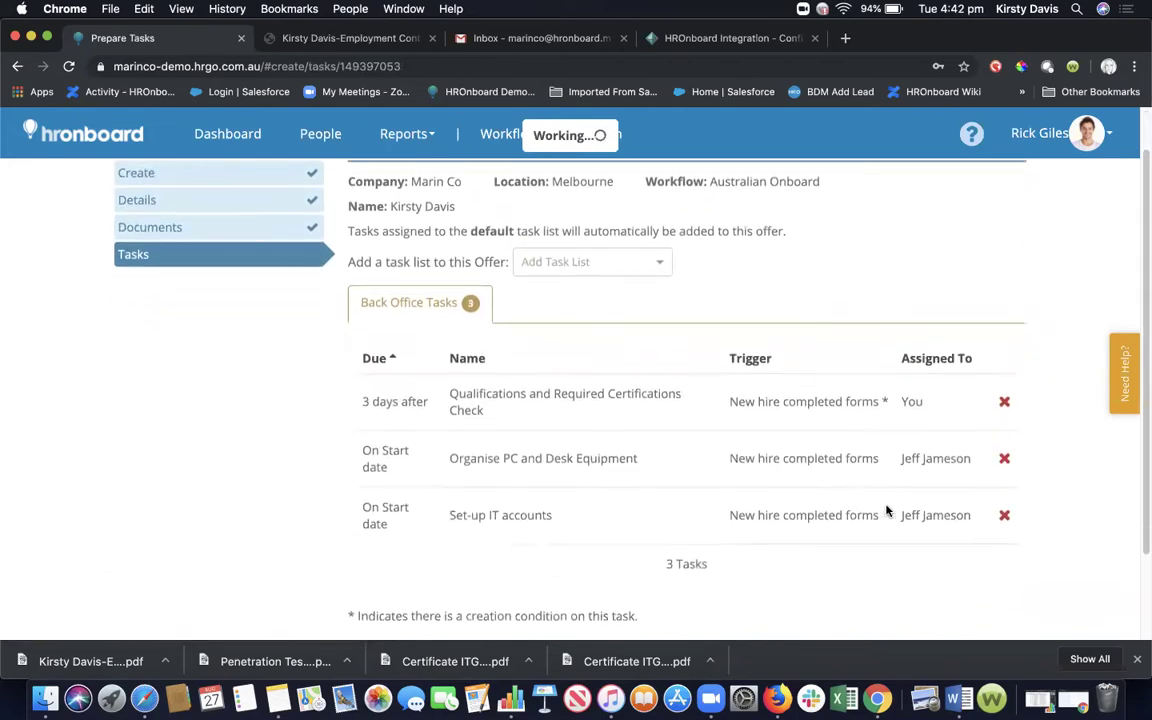
scroll(745, 459, up, 1)
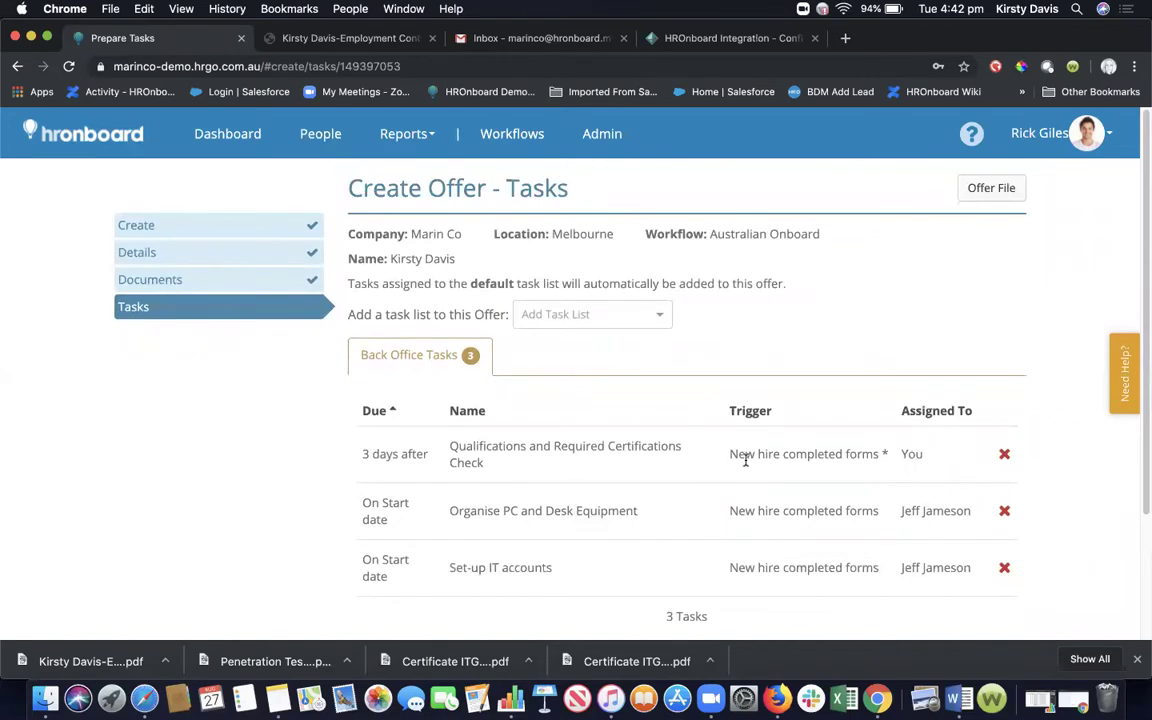
scroll(745, 459, down, 2)
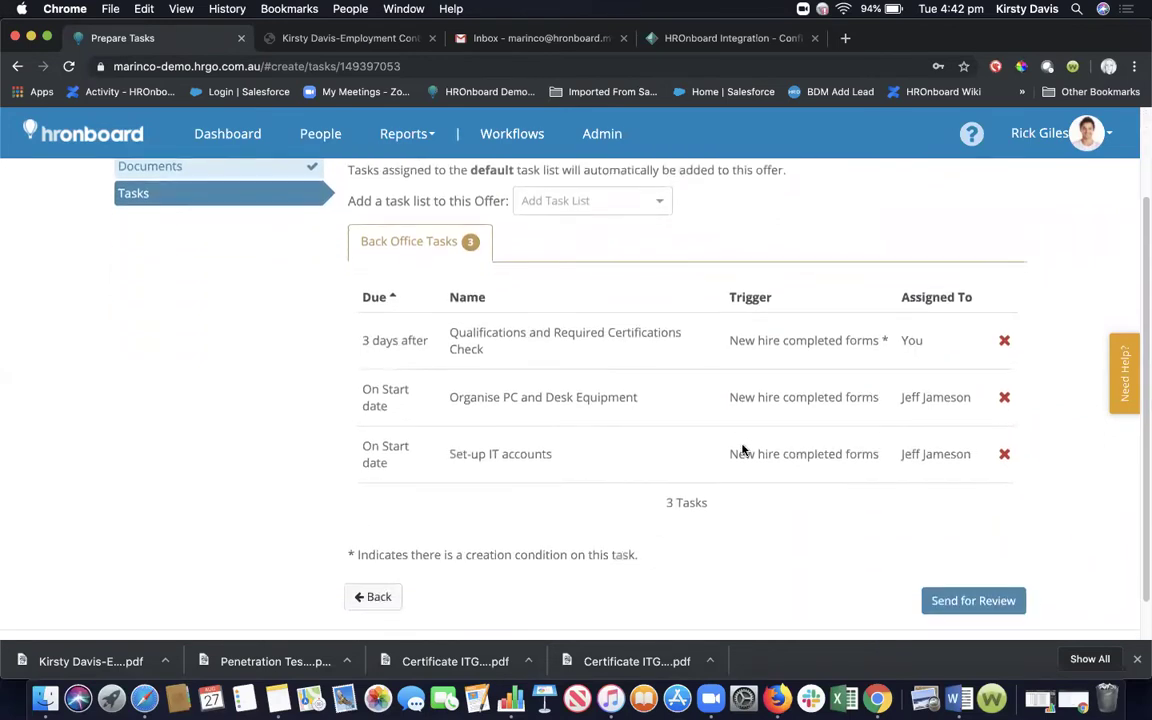
scroll(742, 452, up, 1)
scroll(742, 452, up, 1)
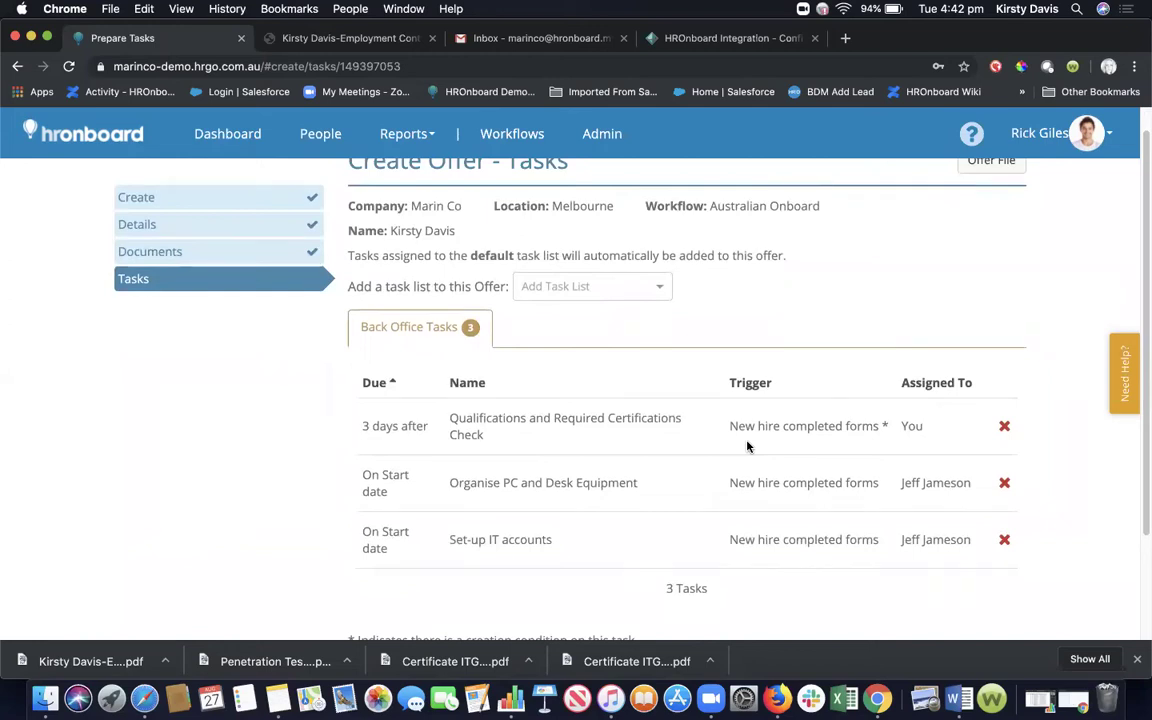
scroll(747, 446, down, 1)
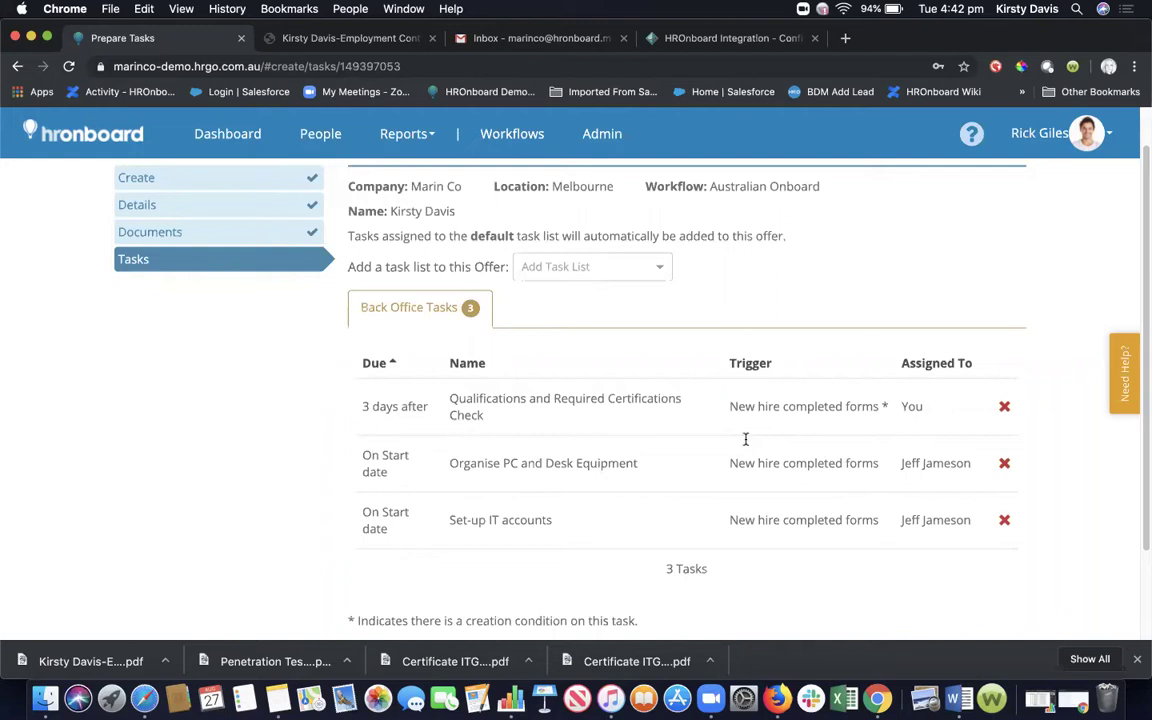
scroll(746, 440, down, 2)
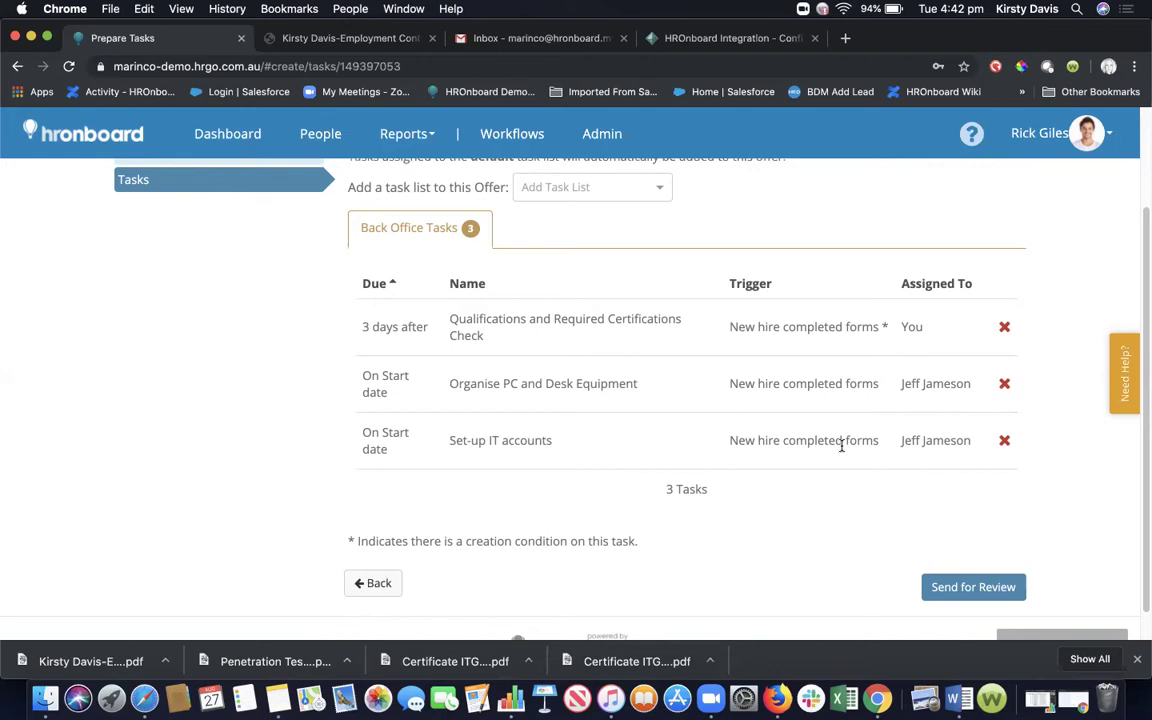
Step: Send the offer for review with the HR co-ordinator as 1st reviewer
click(946, 588)
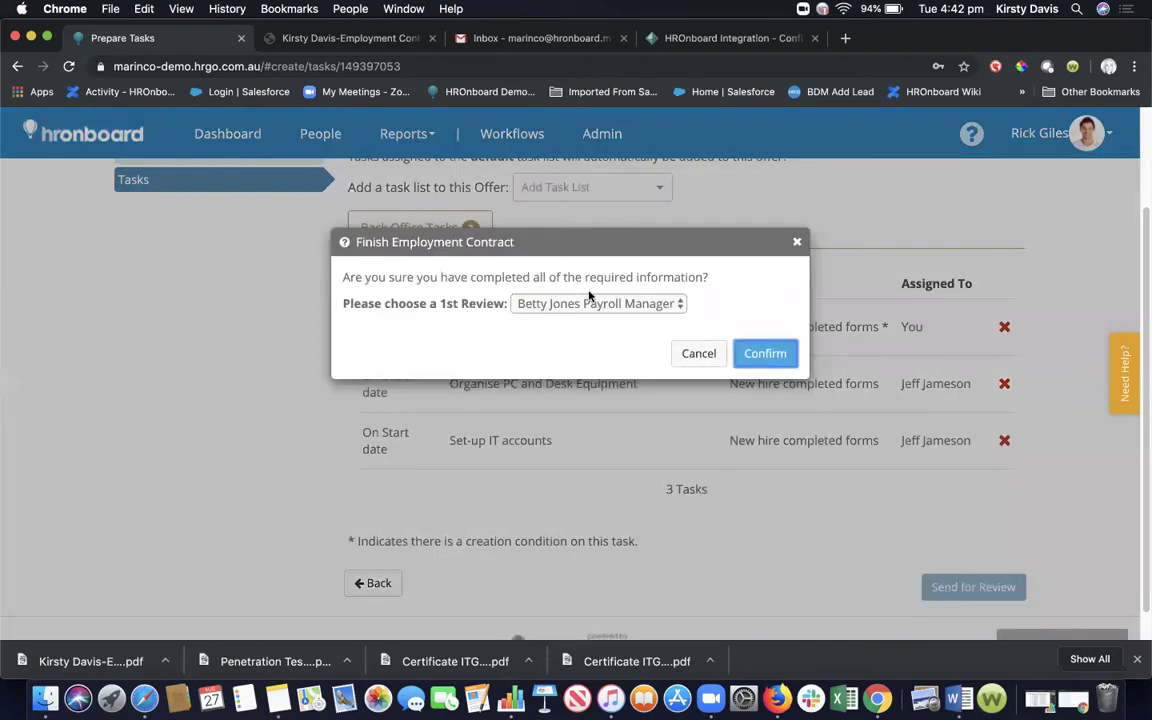
click(592, 302)
click(566, 352)
click(758, 357)
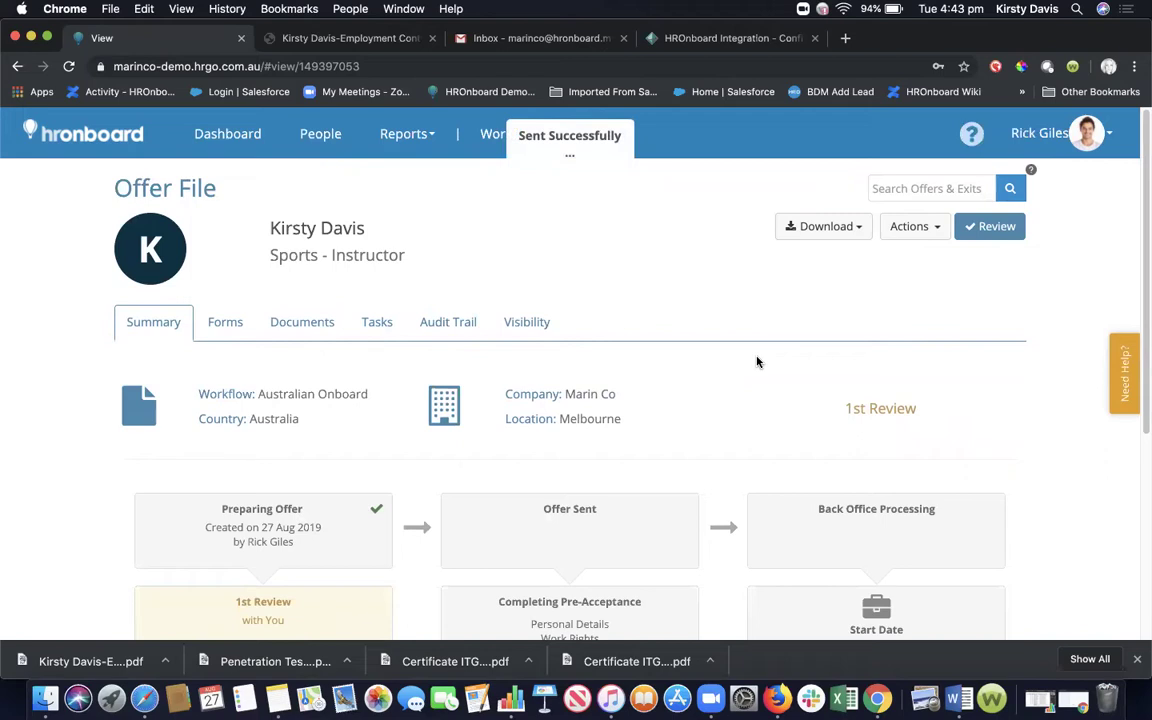
scroll(748, 358, down, 2)
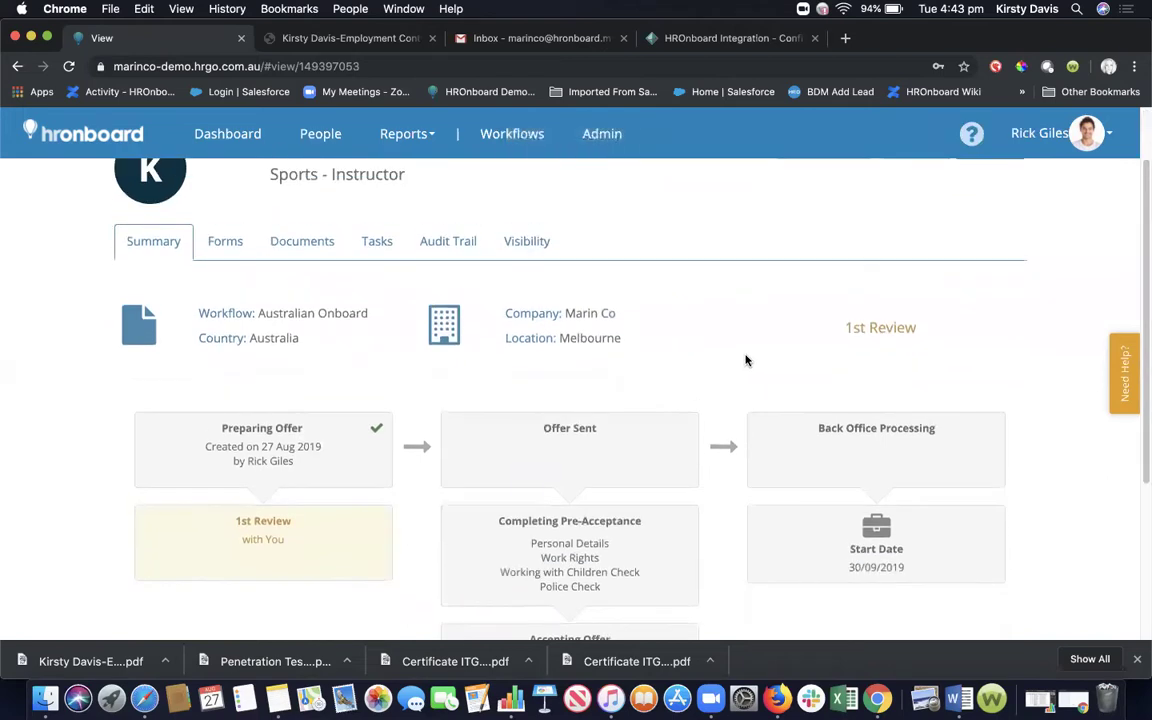
scroll(745, 360, up, 3)
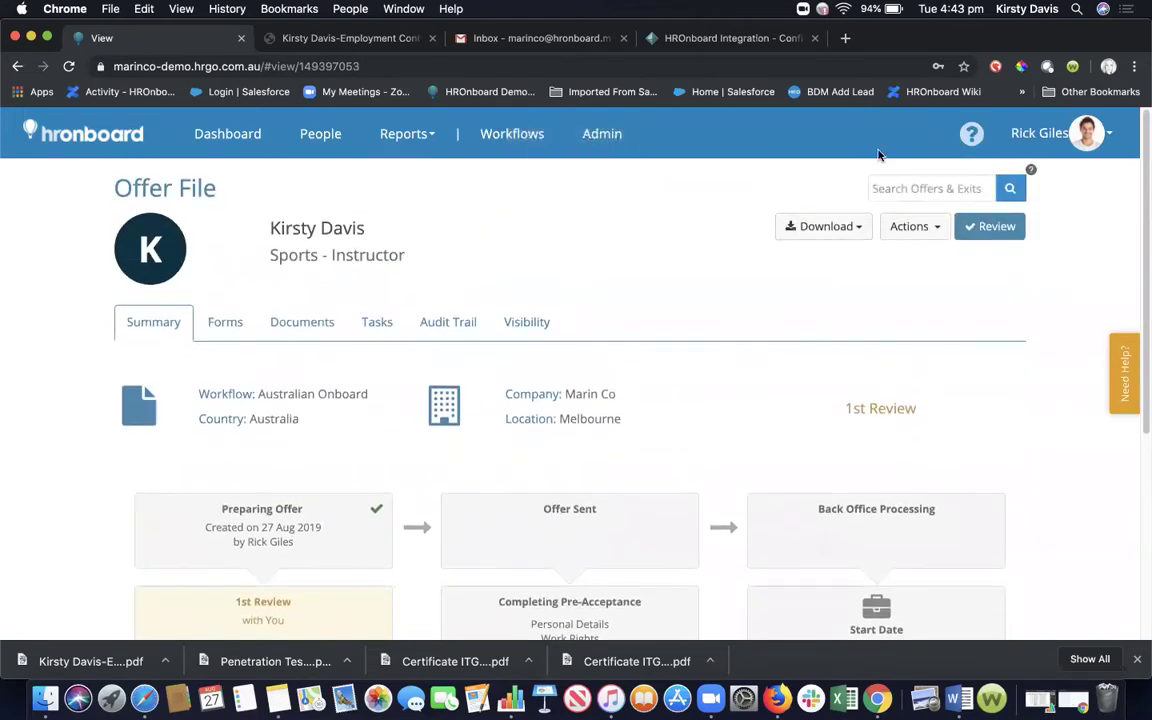
Step: Switch to the Gmail inbox and open the offer's ready-for-review email
drag(944, 40, 905, 108)
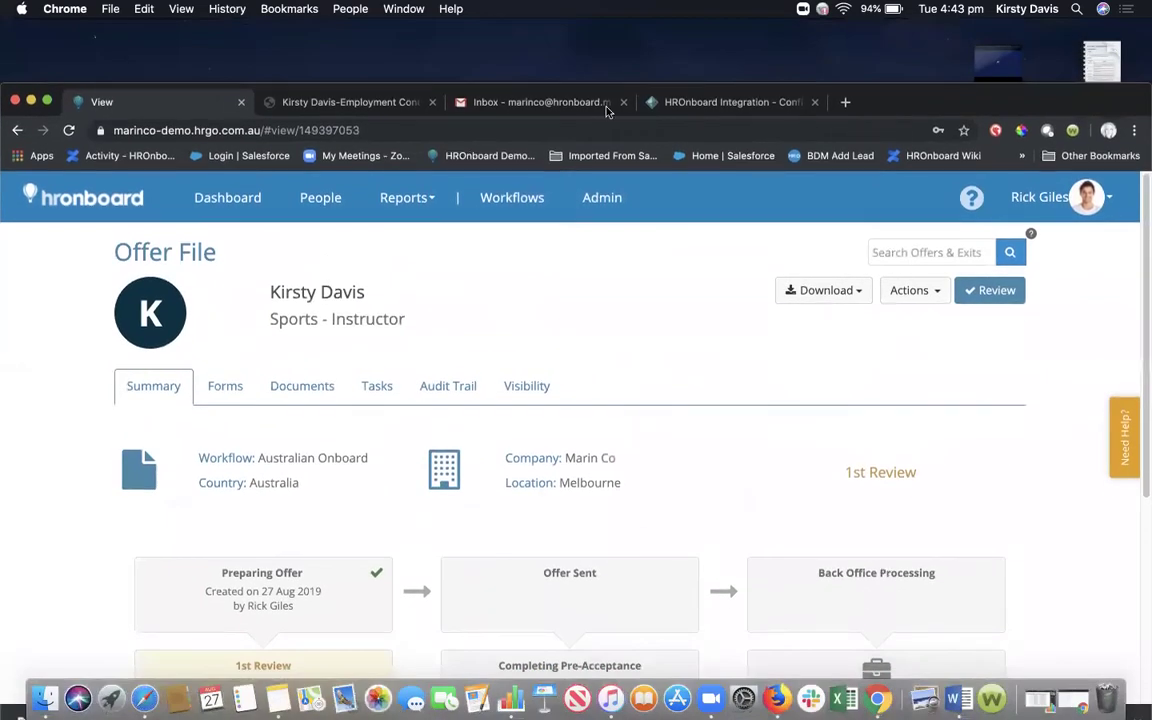
click(476, 106)
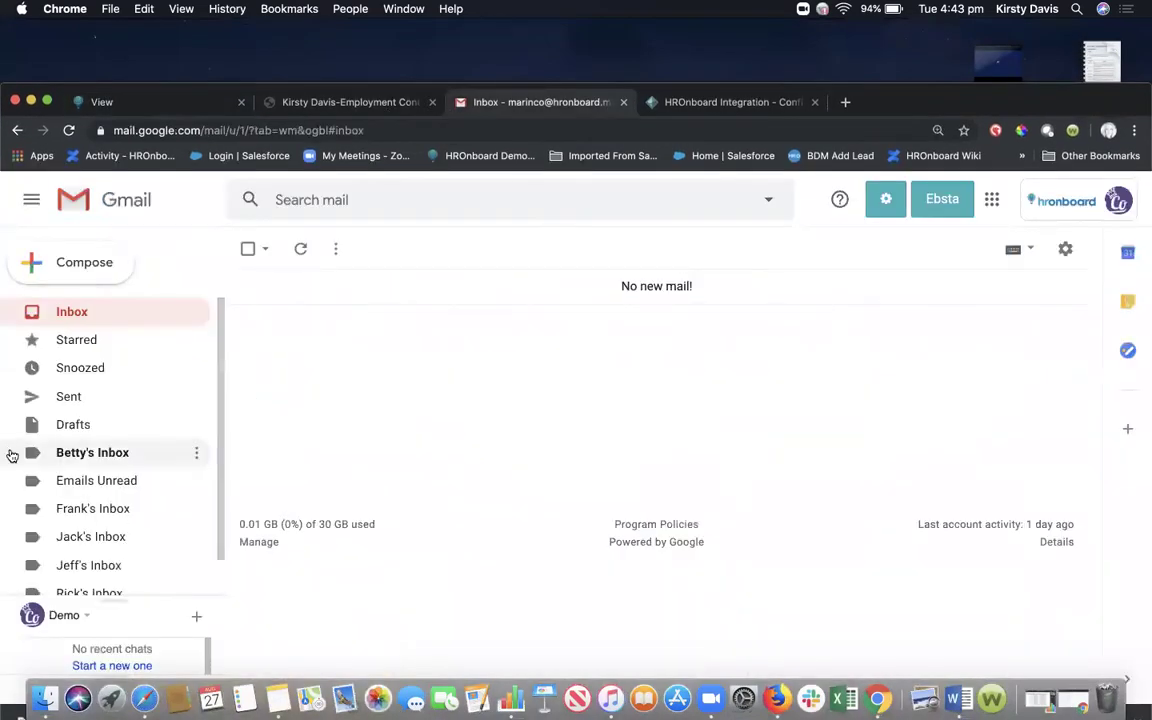
scroll(80, 470, down, 1)
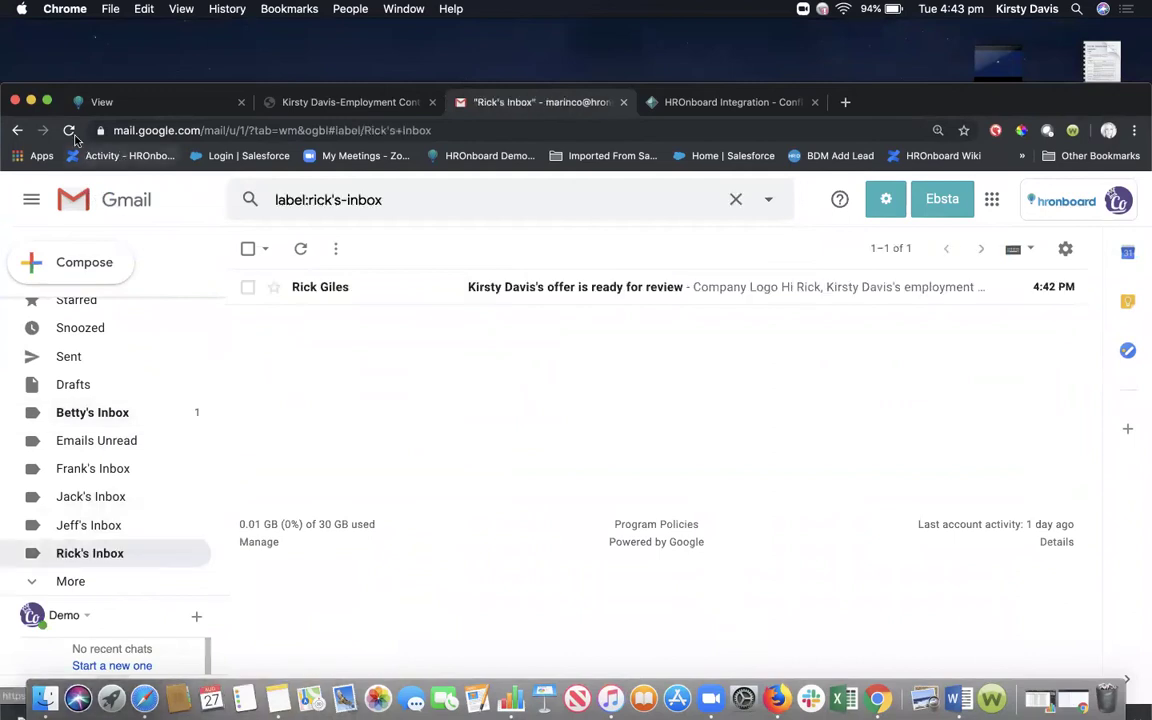
click(578, 292)
scroll(600, 450, down, 2)
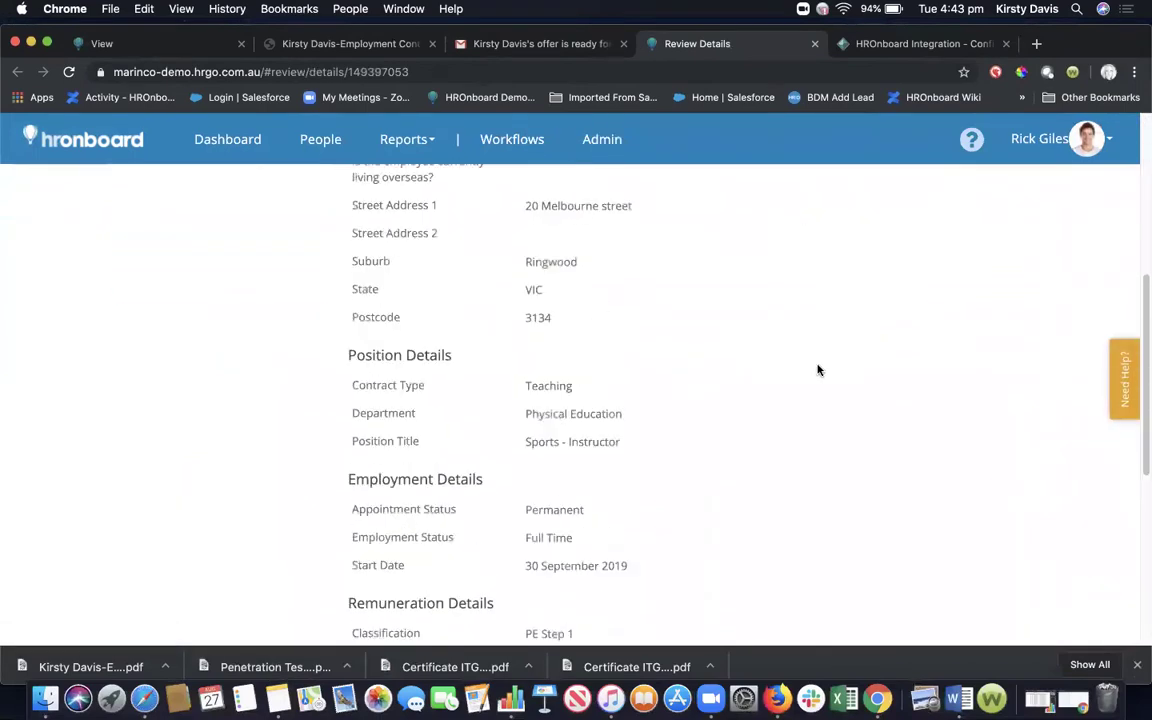
Step: Continue past Details and Documents, then approve the offer at first review and confirm
scroll(817, 370, down, 5)
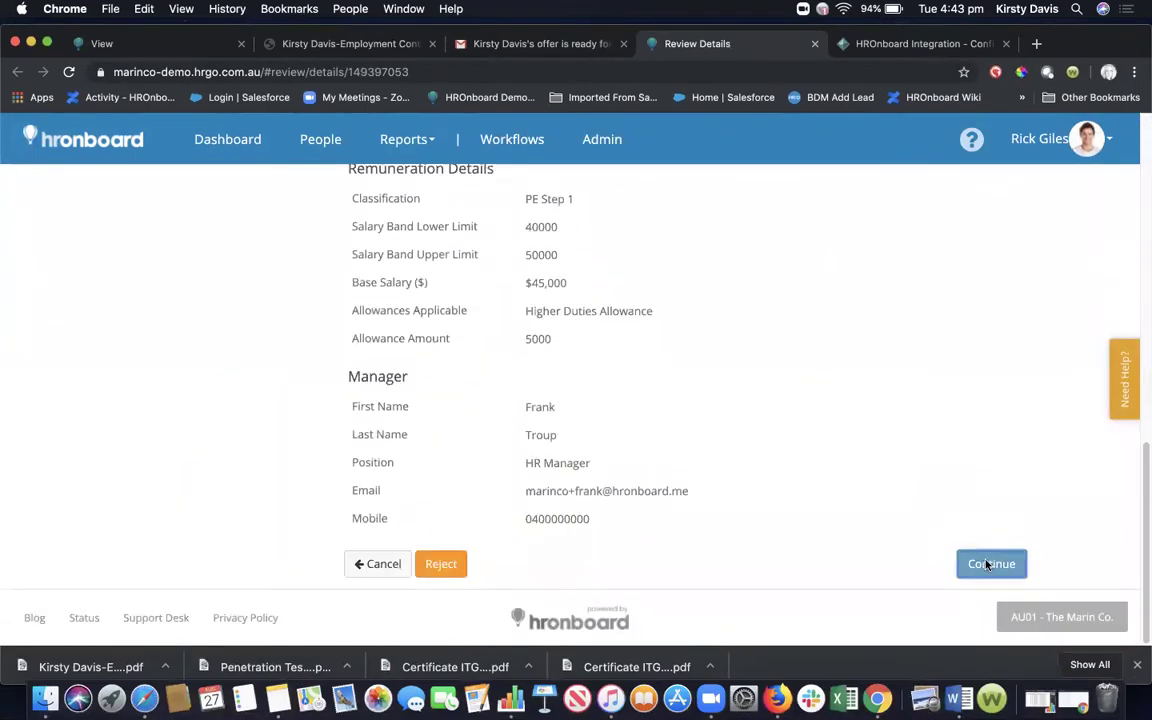
click(986, 565)
scroll(654, 465, down, 10)
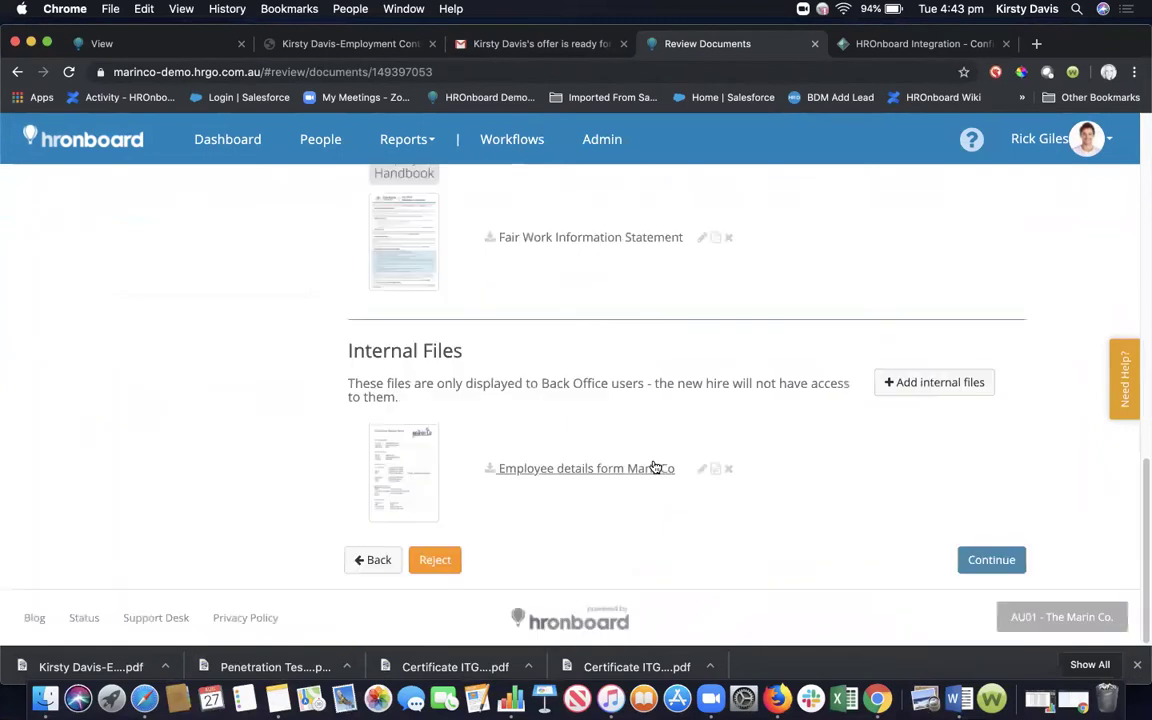
click(962, 558)
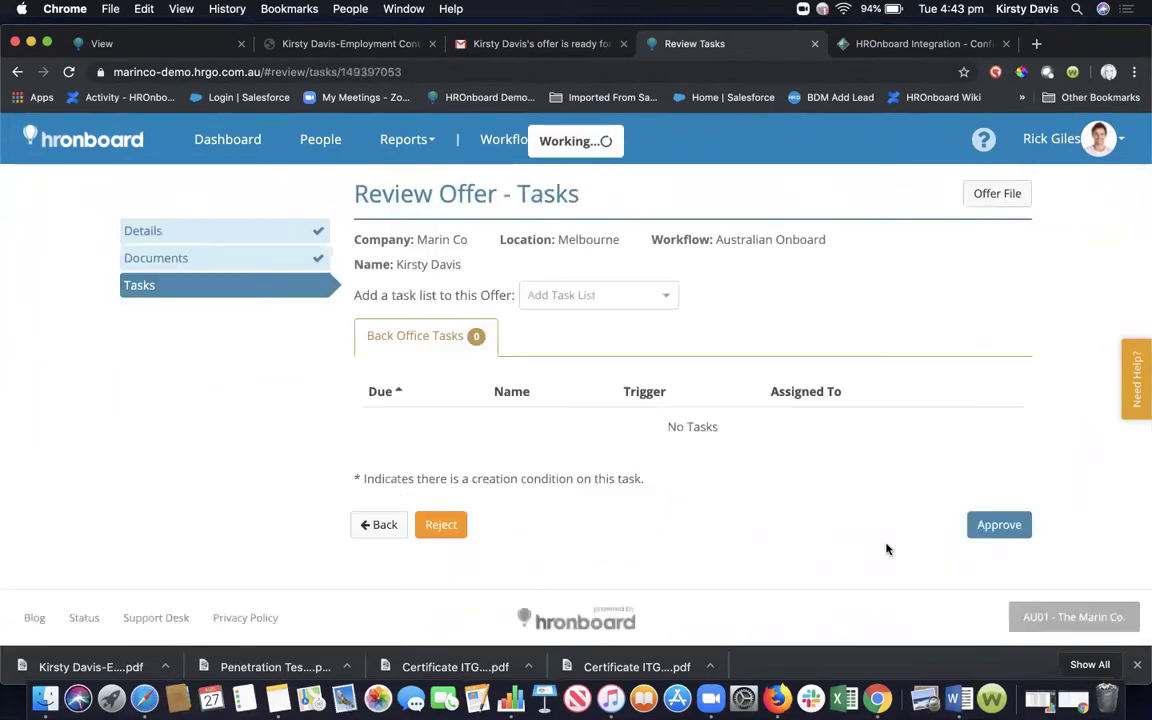
scroll(967, 545, down, 3)
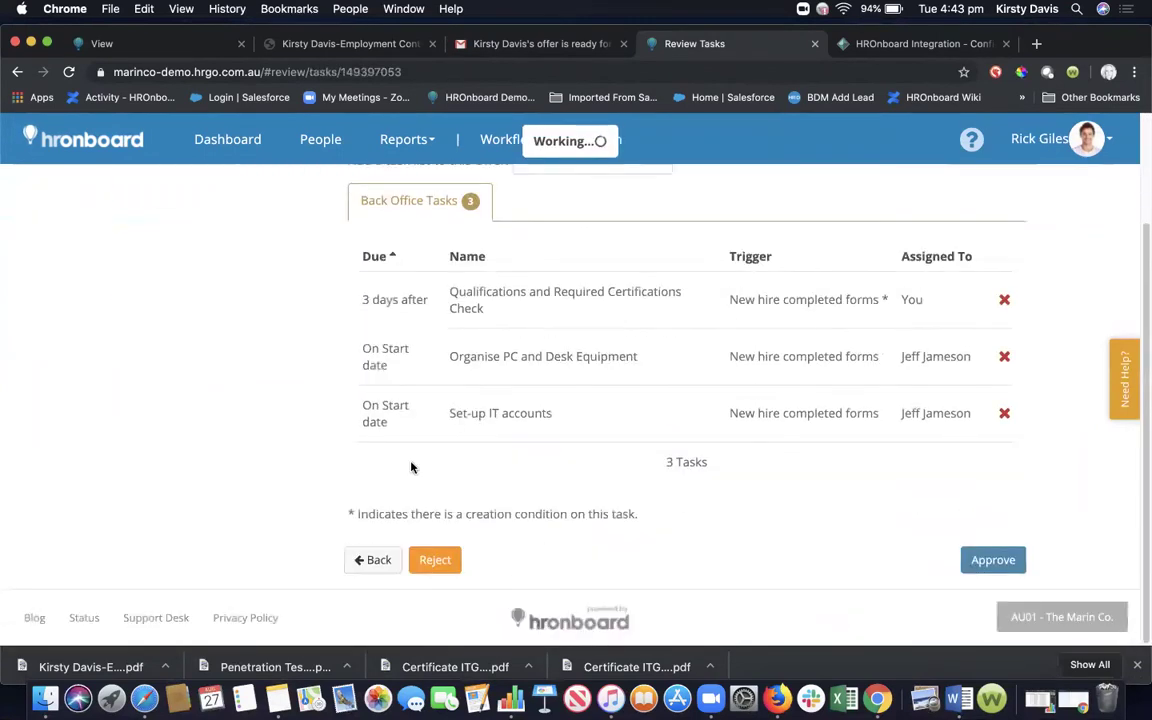
click(984, 559)
click(777, 331)
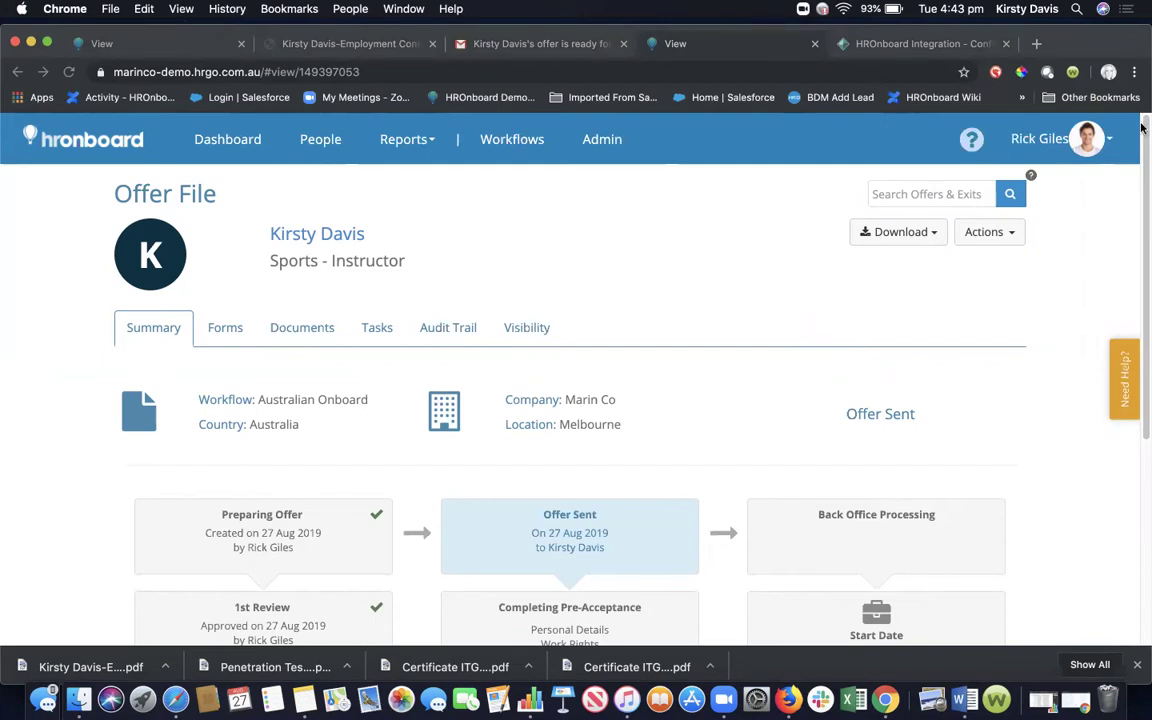
Step: Log out of HROnboard in both the reviewer tab and the offer file tab
click(1090, 142)
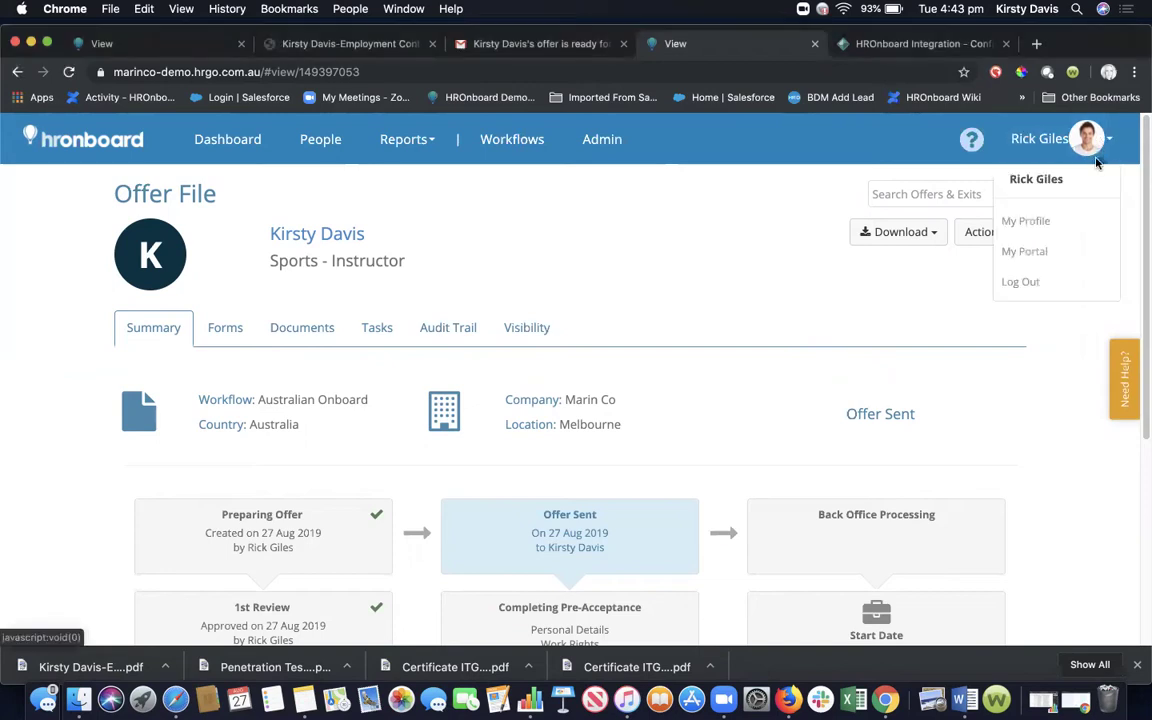
click(1074, 292)
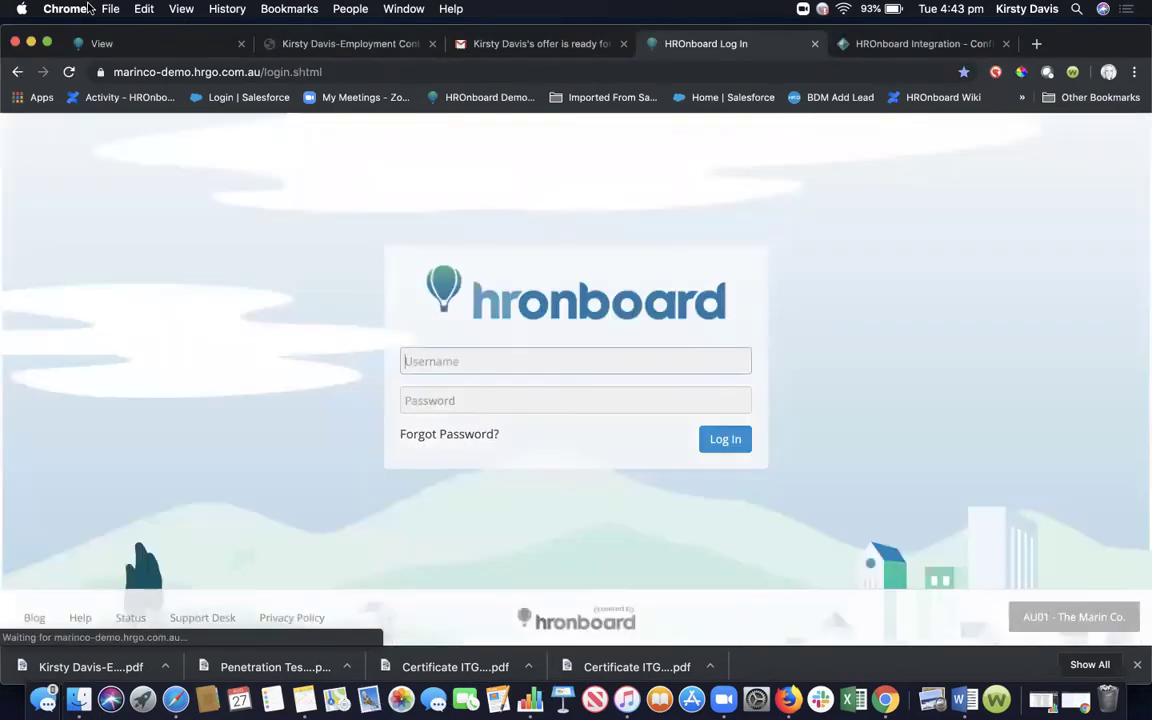
click(101, 43)
click(1088, 140)
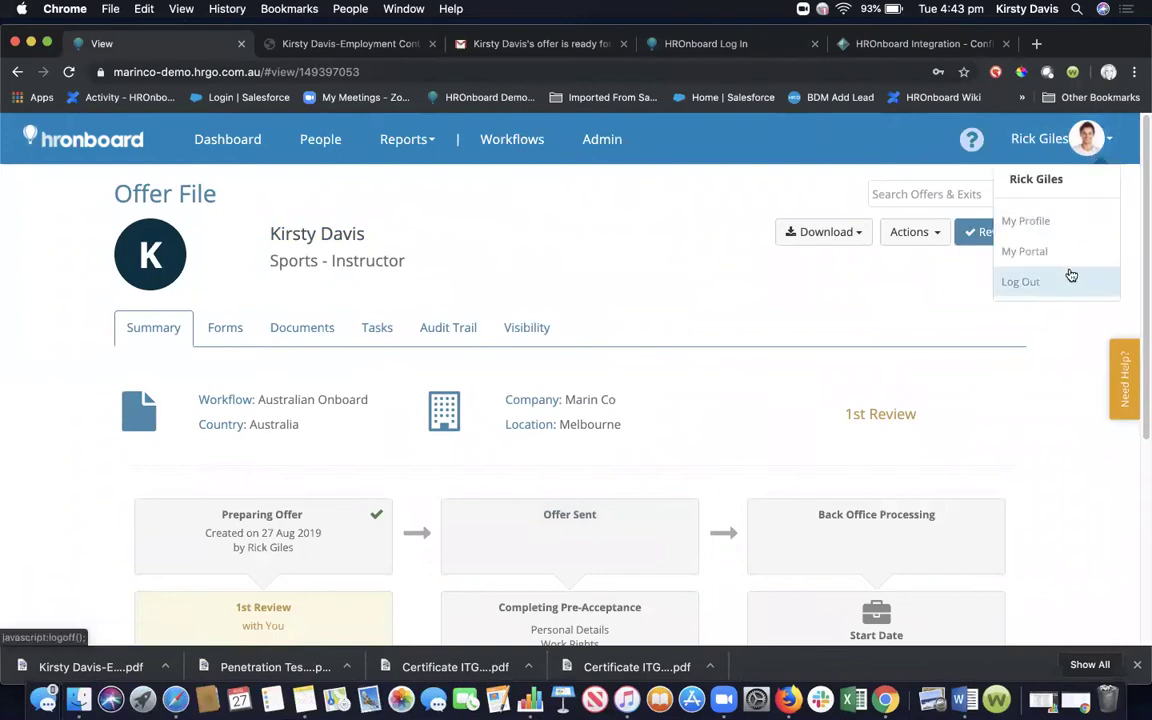
click(1071, 280)
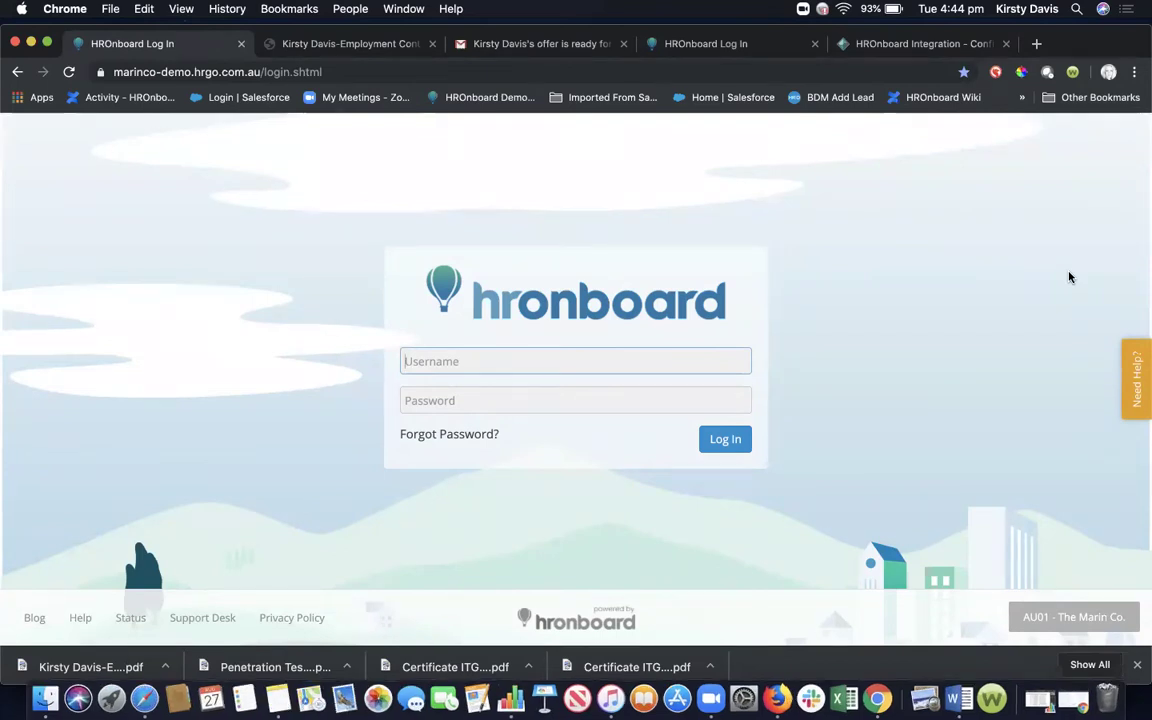
Step: Return to the offer-ready-for-review email in Gmail with the browser maximised
drag(635, 45, 635, 118)
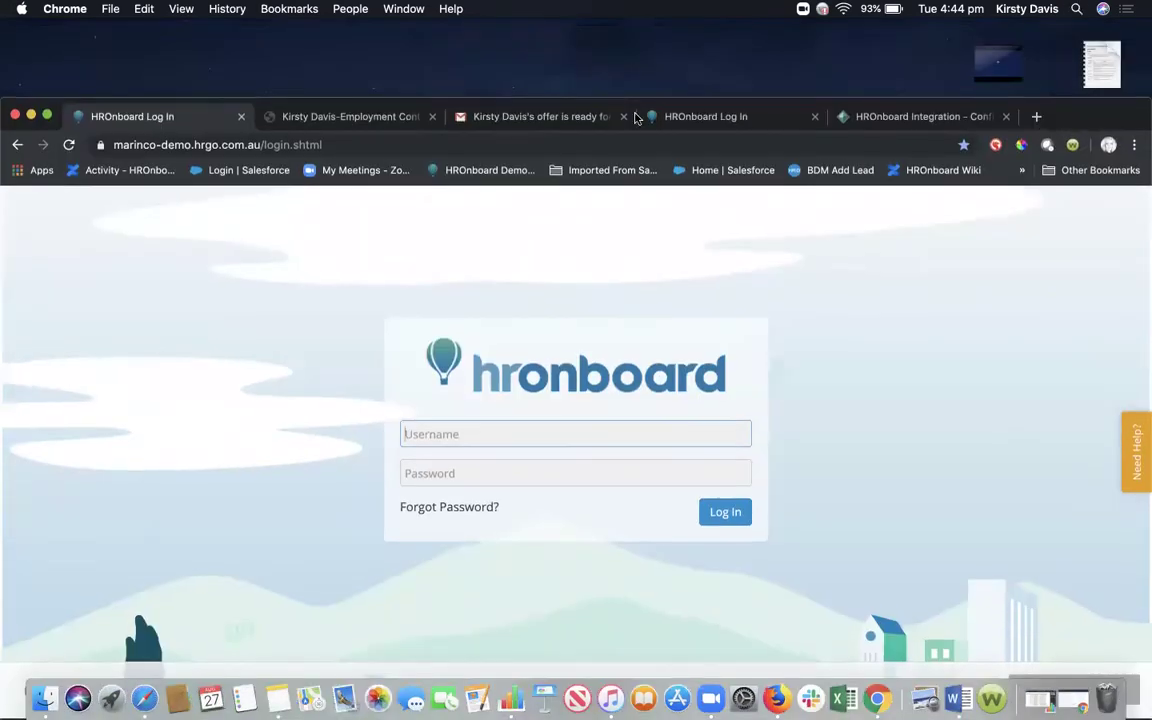
click(460, 116)
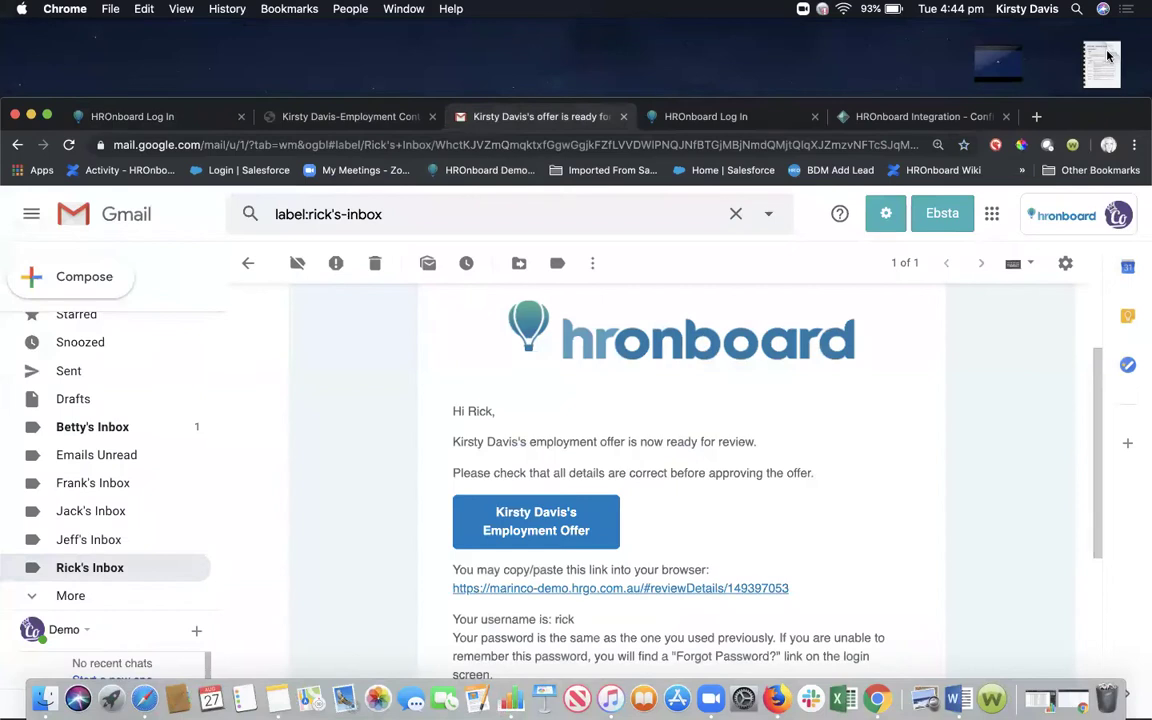
double_click(1090, 116)
Step: Refresh the Gmail Inbox and read the 'Employment Offer from Marin Co' email
scroll(120, 330, up, 1)
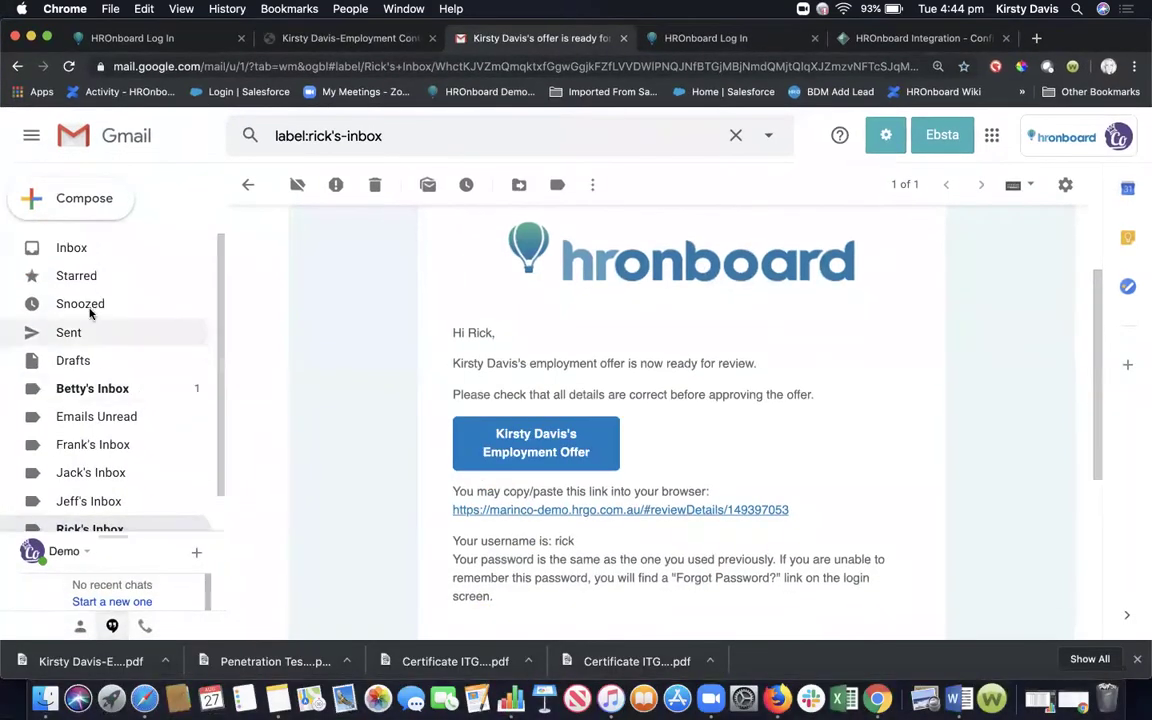
click(80, 248)
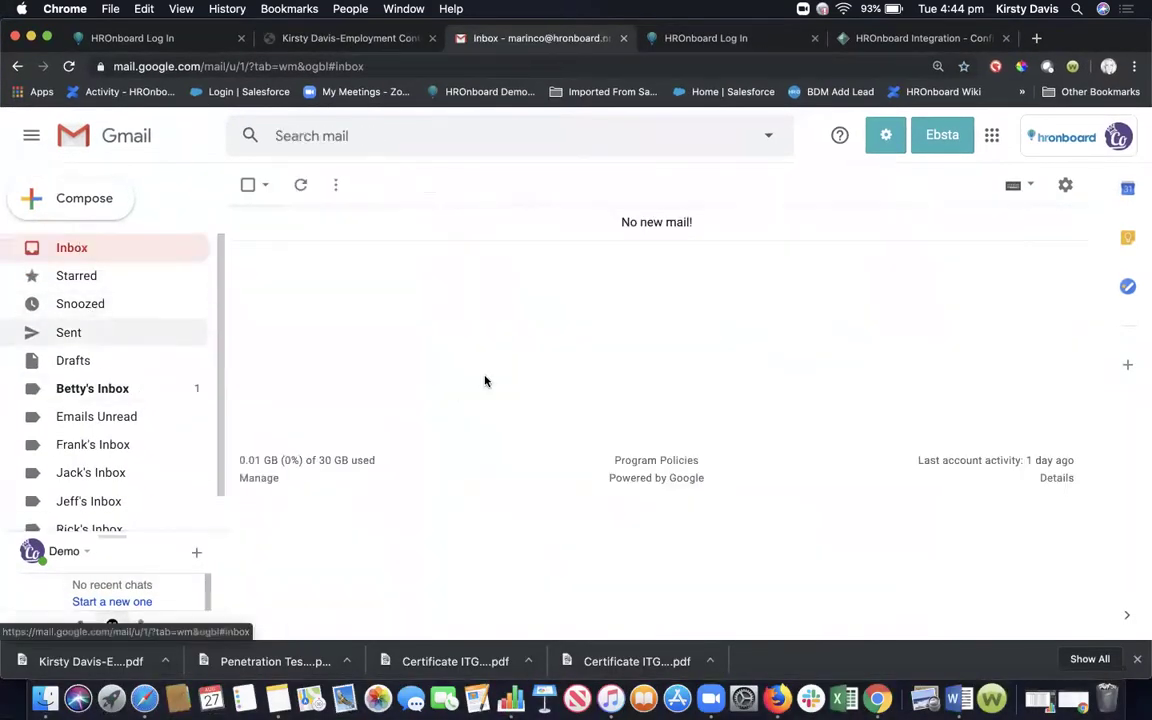
click(69, 66)
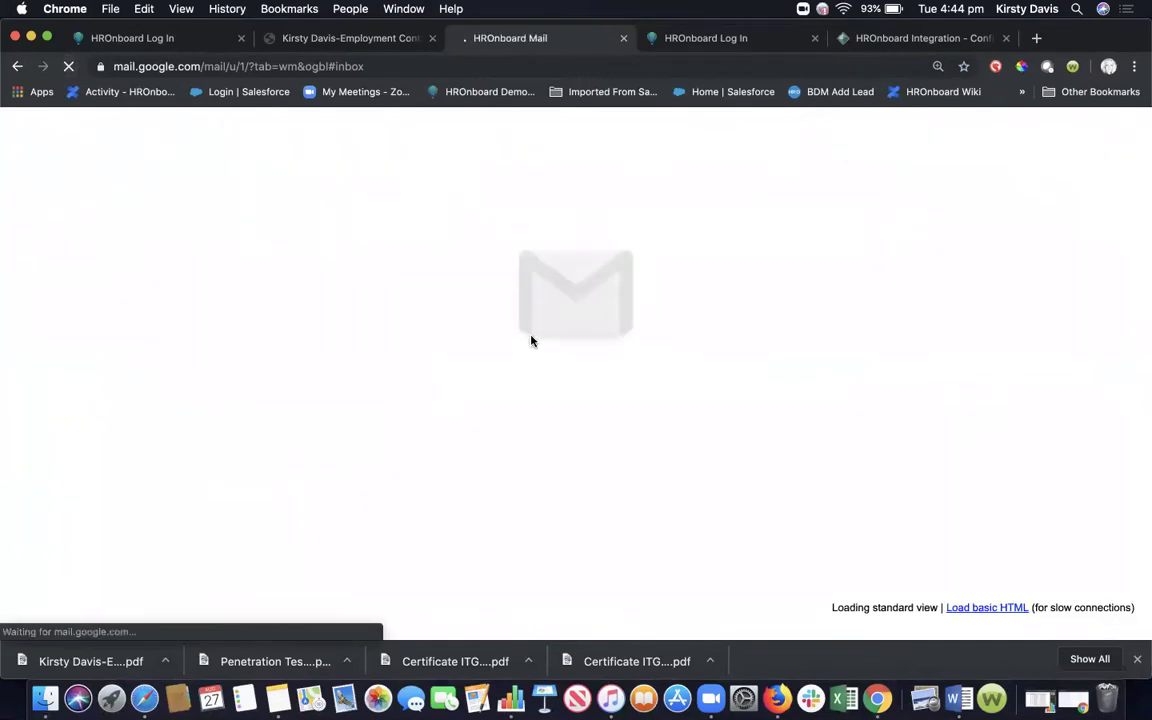
click(579, 224)
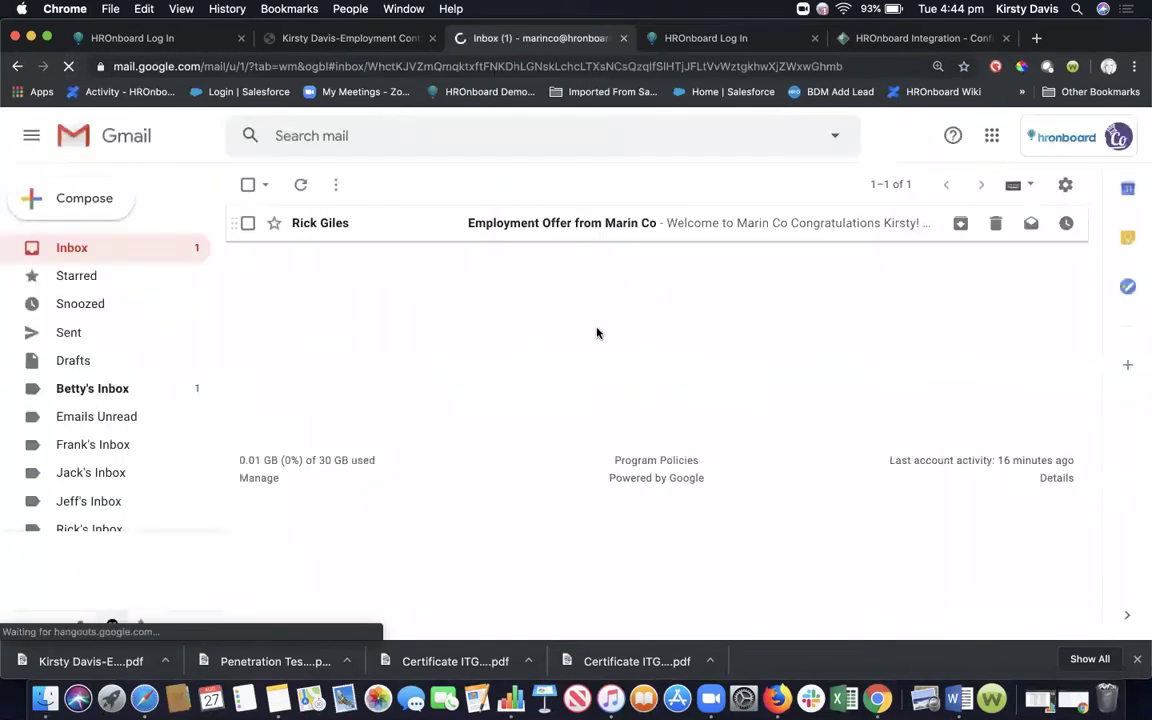
scroll(656, 382, down, 2)
scroll(724, 450, down, 3)
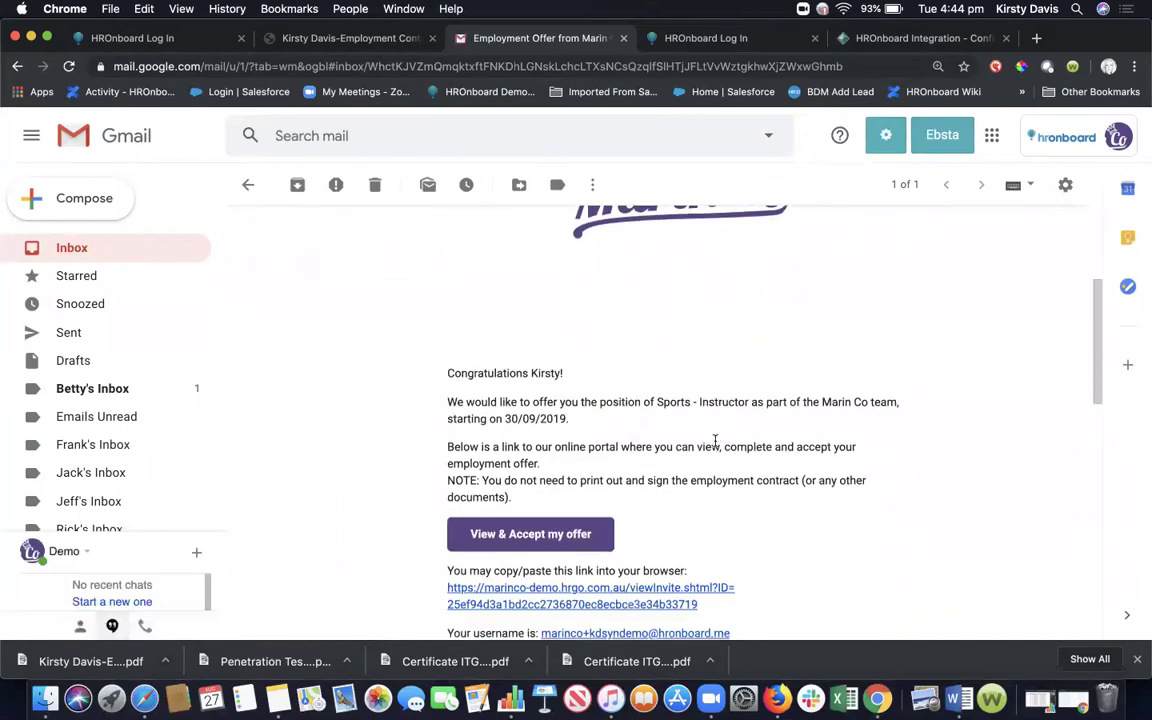
scroll(660, 440, up, 2)
scroll(655, 442, down, 2)
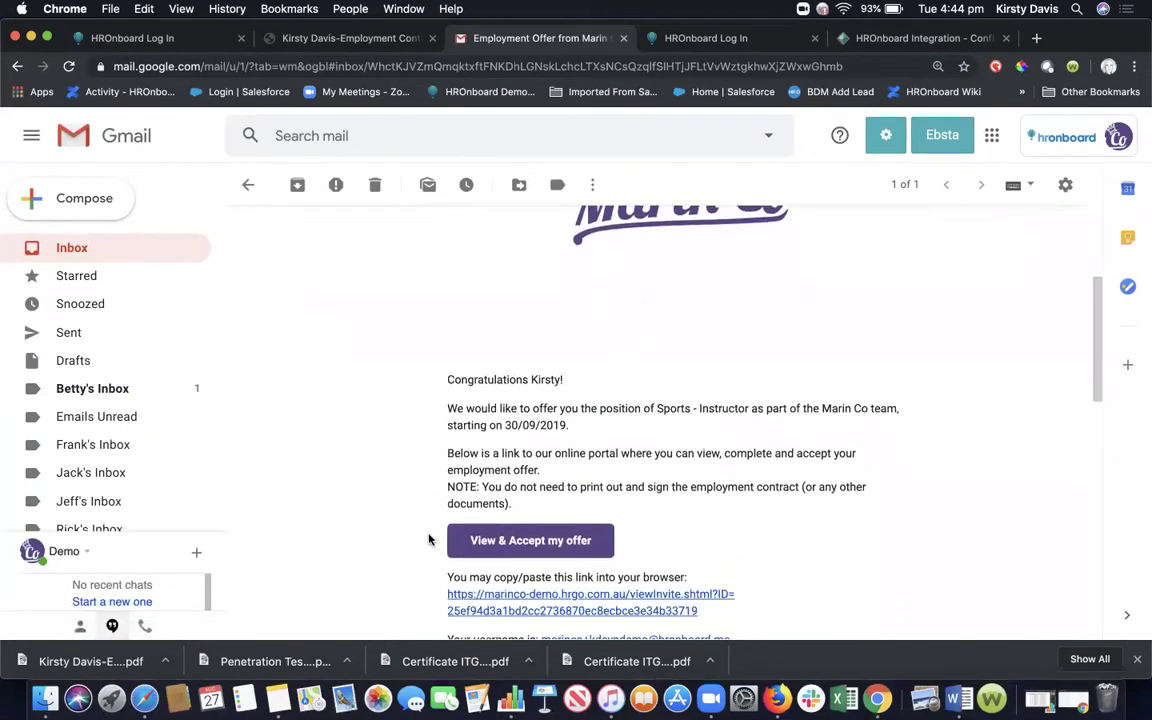
Step: Follow the offer link and set a new portal password, entering it twice
click(515, 547)
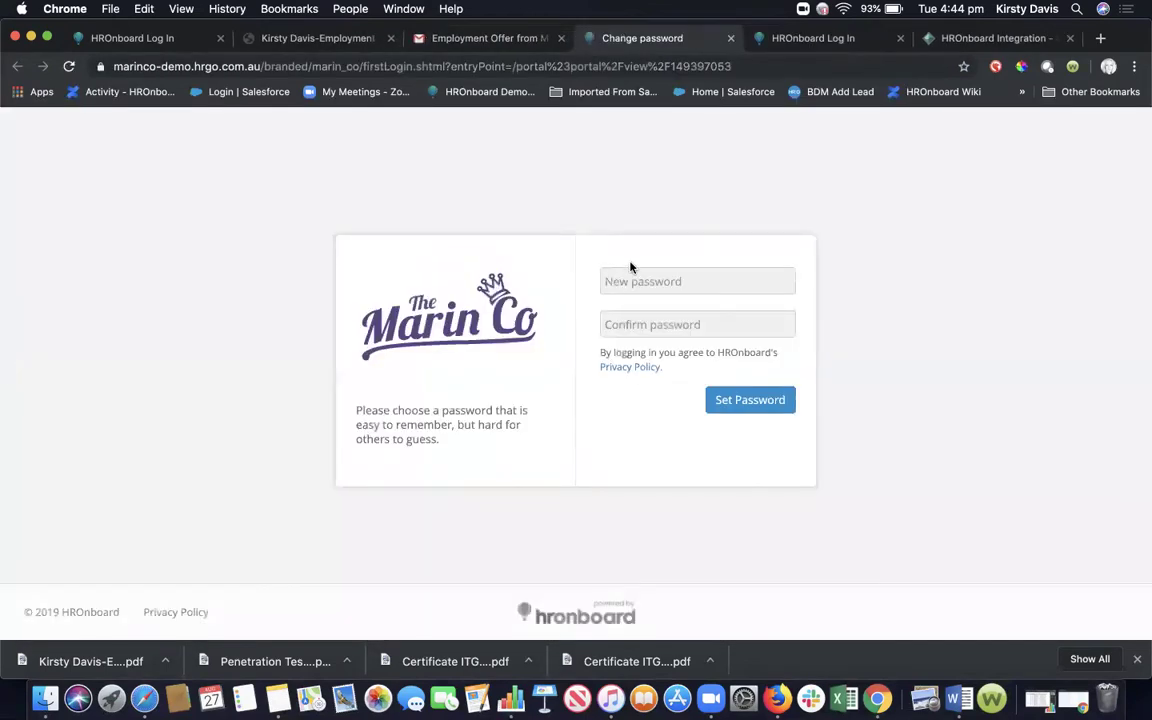
click(631, 280)
text(••)
click(697, 324)
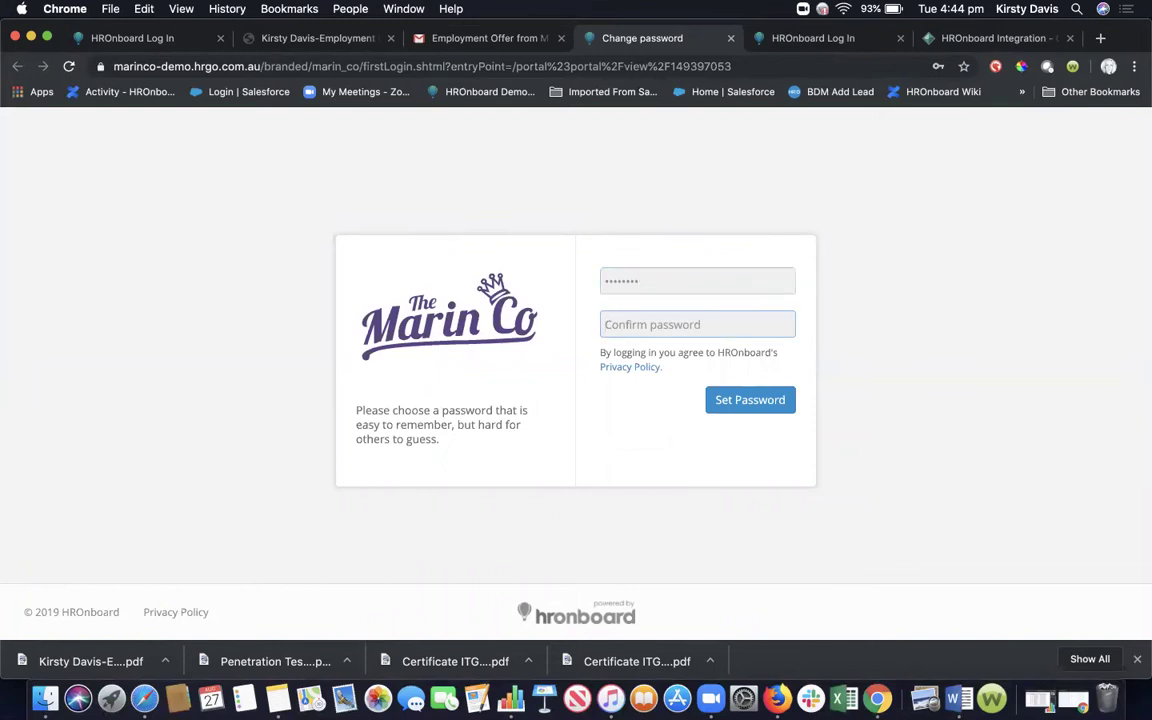
text(••)
click(745, 405)
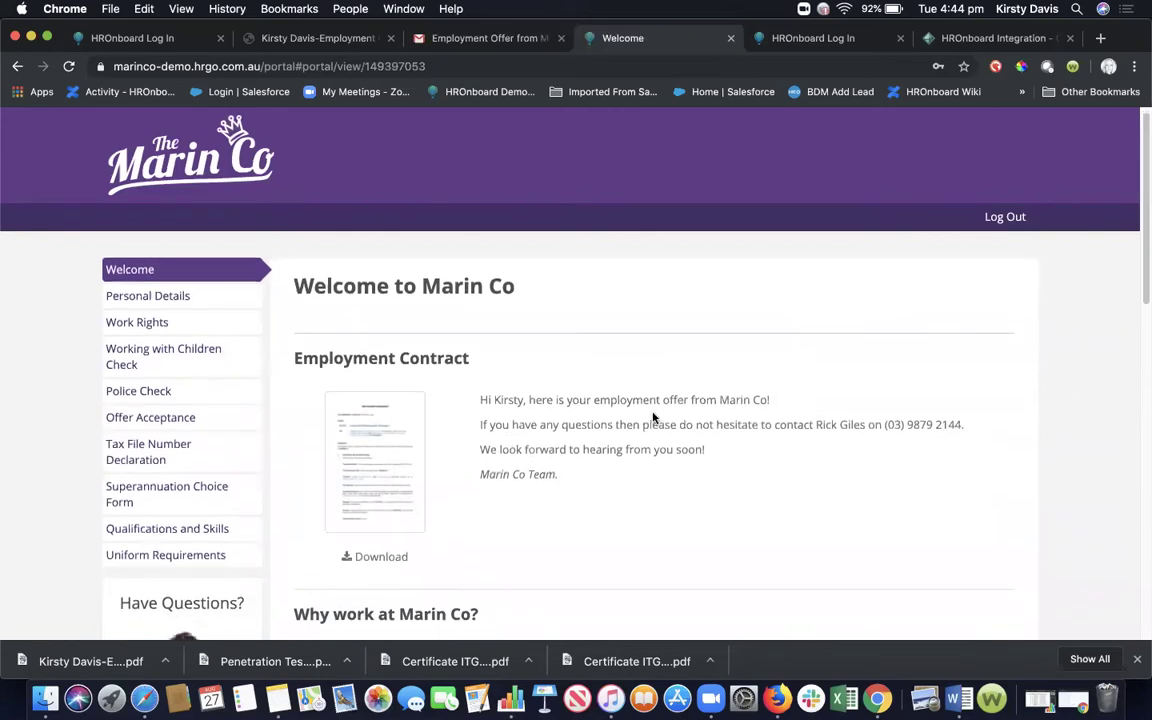
Step: Preview the Welcome to Marin Co page in DevTools iPhone device mode
right_click(646, 367)
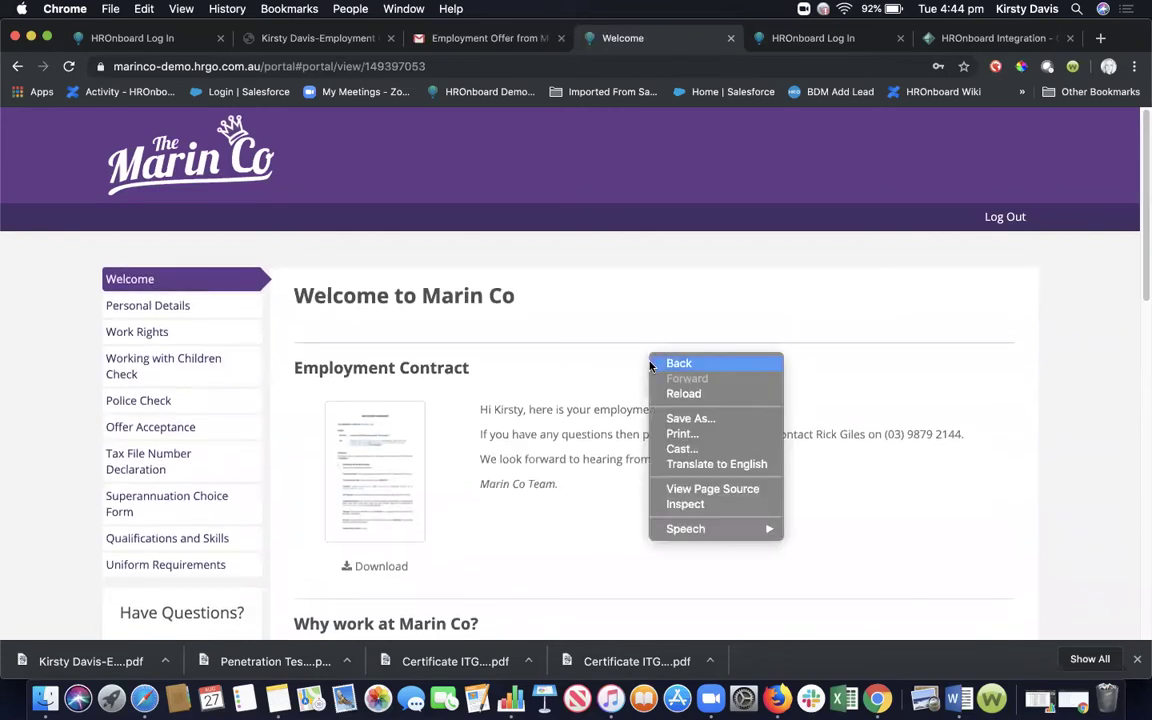
click(690, 503)
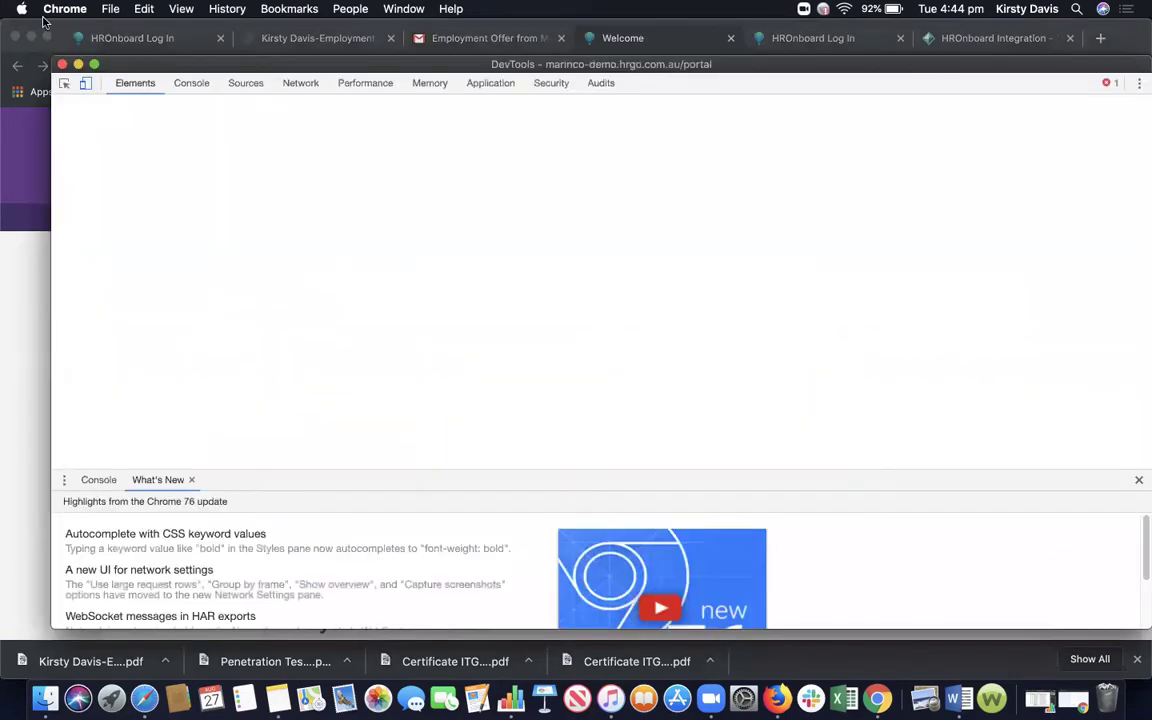
key(super+grave)
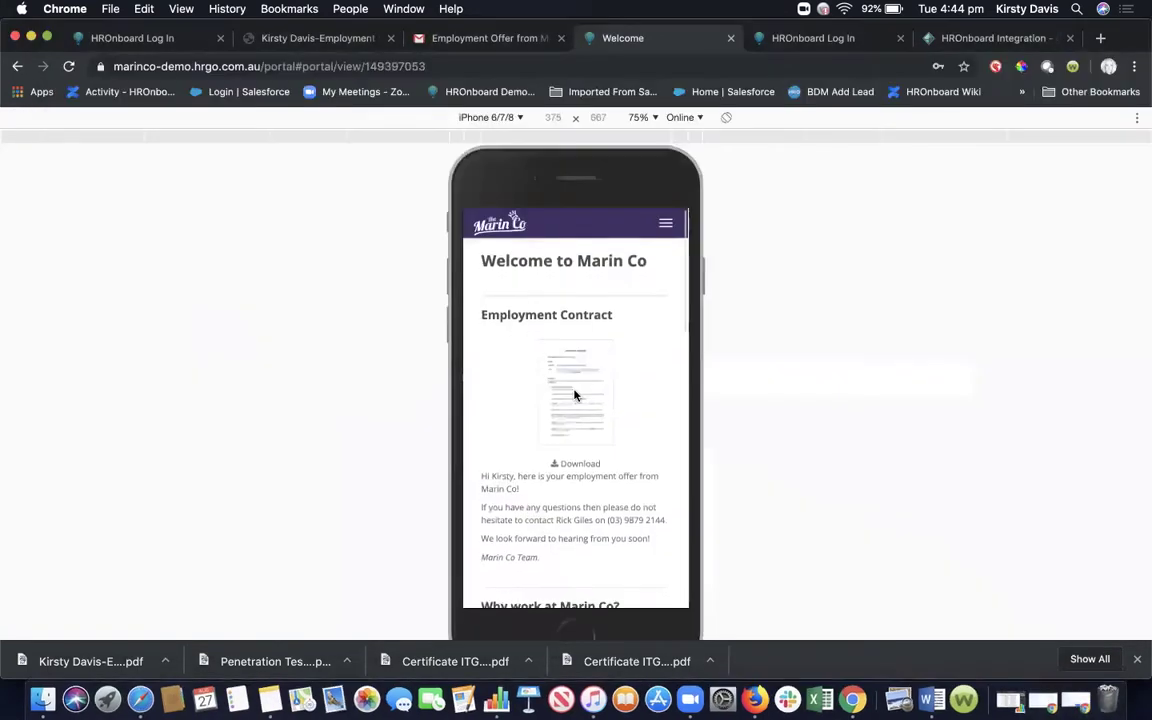
scroll(576, 393, down, 3)
scroll(573, 397, down, 5)
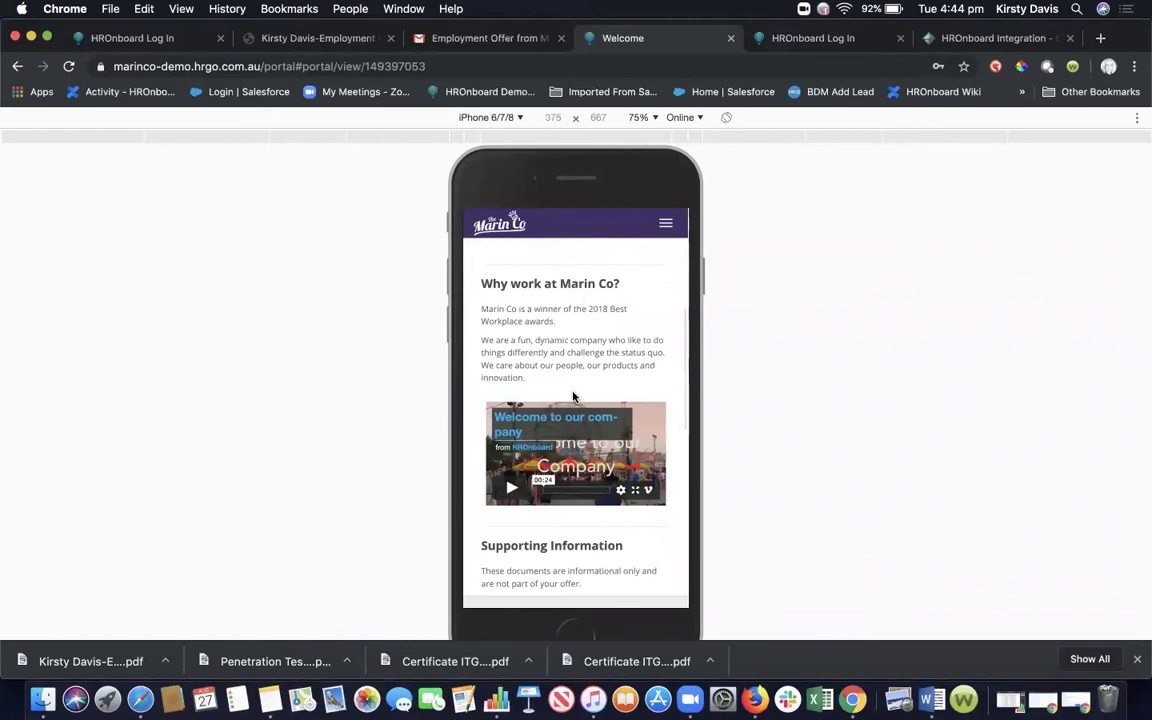
scroll(573, 397, down, 10)
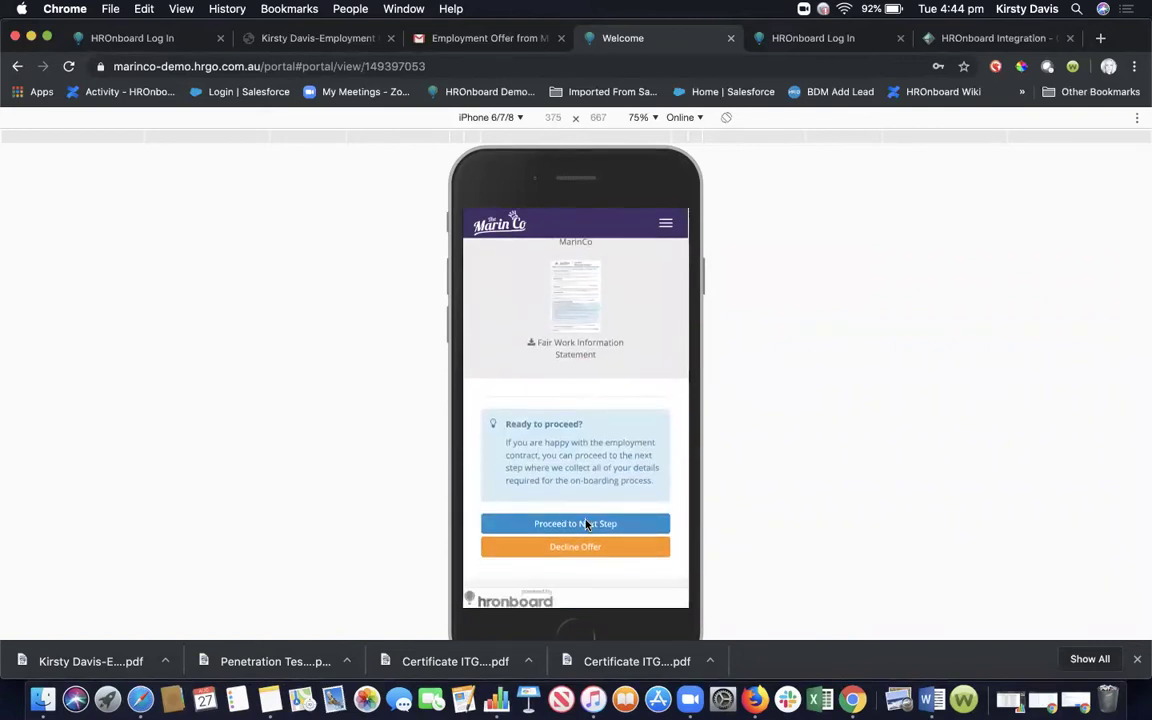
Step: Accept the contract with Proceed to Next Step and close DevTools
click(586, 523)
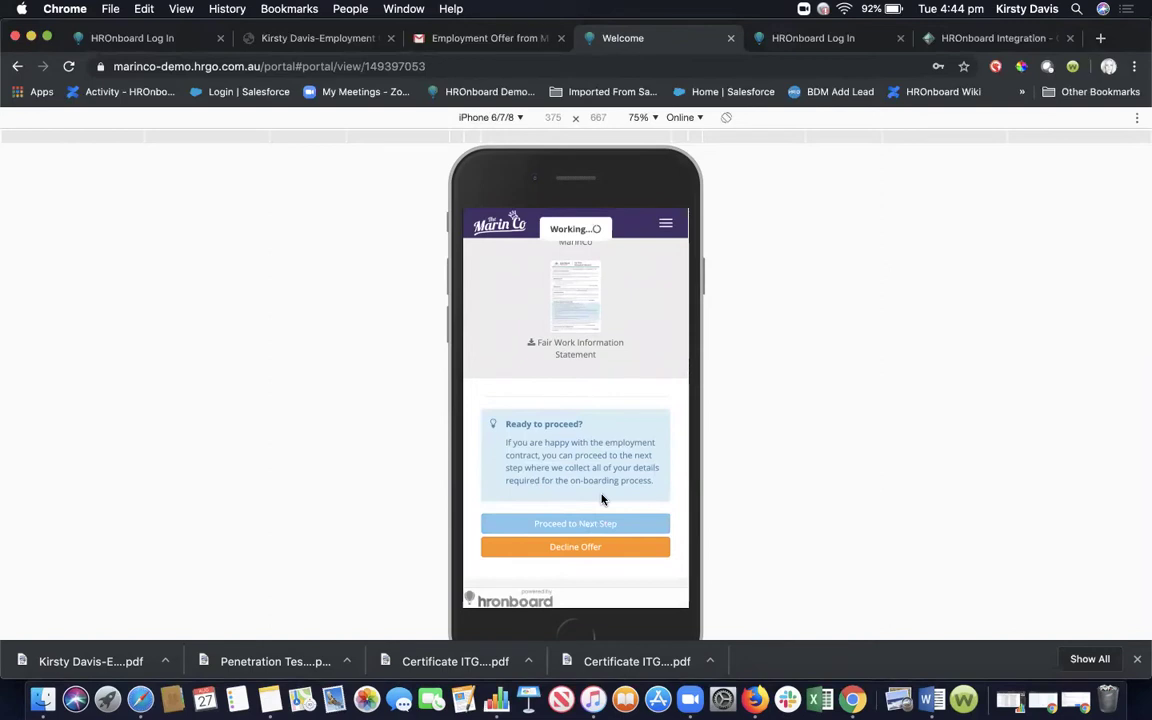
click(1070, 702)
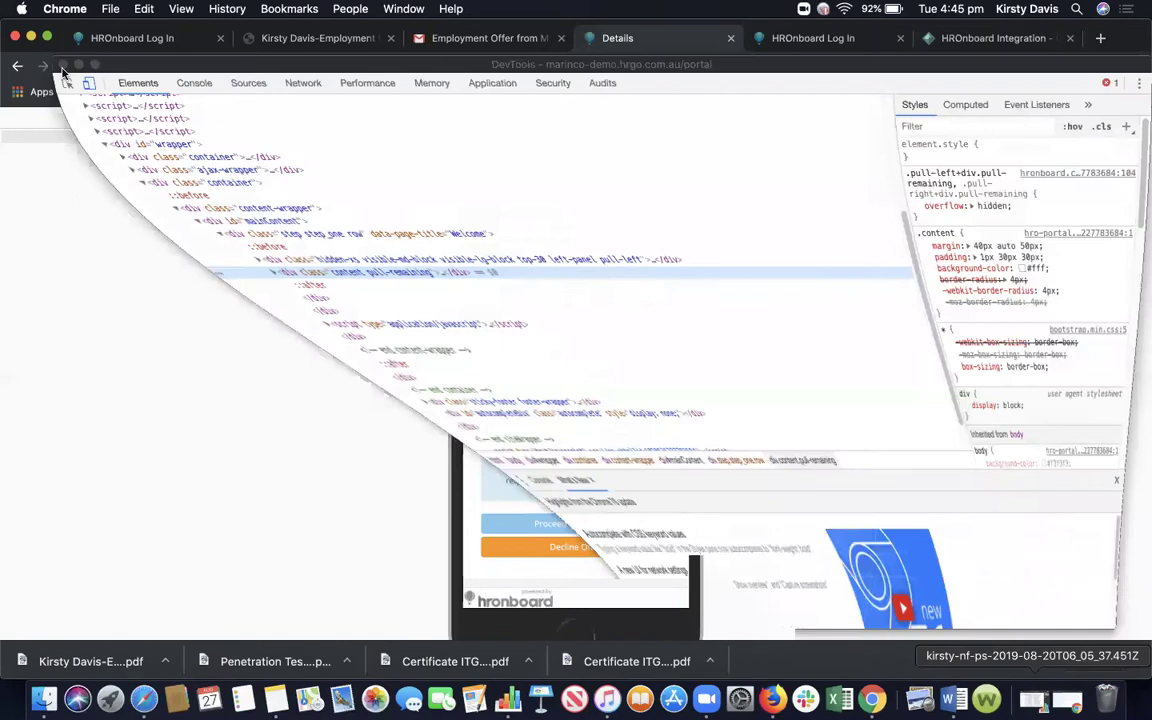
key(super+alt+i)
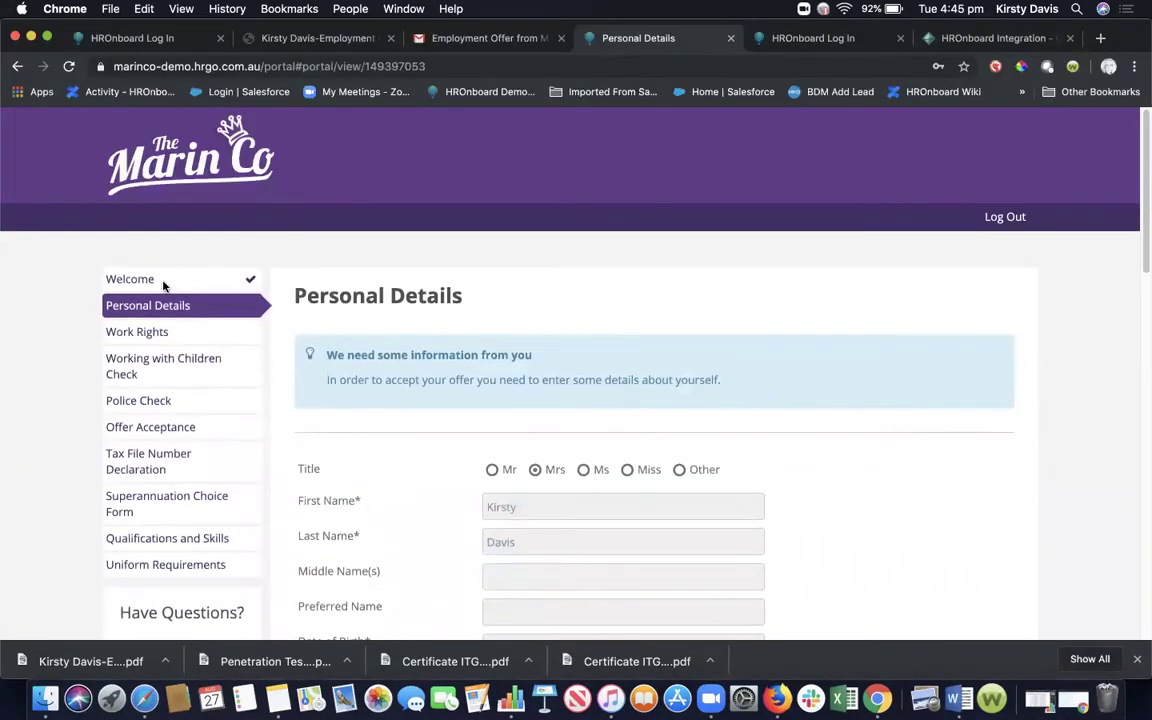
Step: Send the test question 'vjneo;anv;ioe' to the HR coordinator
scroll(171, 456, down, 1)
scroll(171, 456, down, 5)
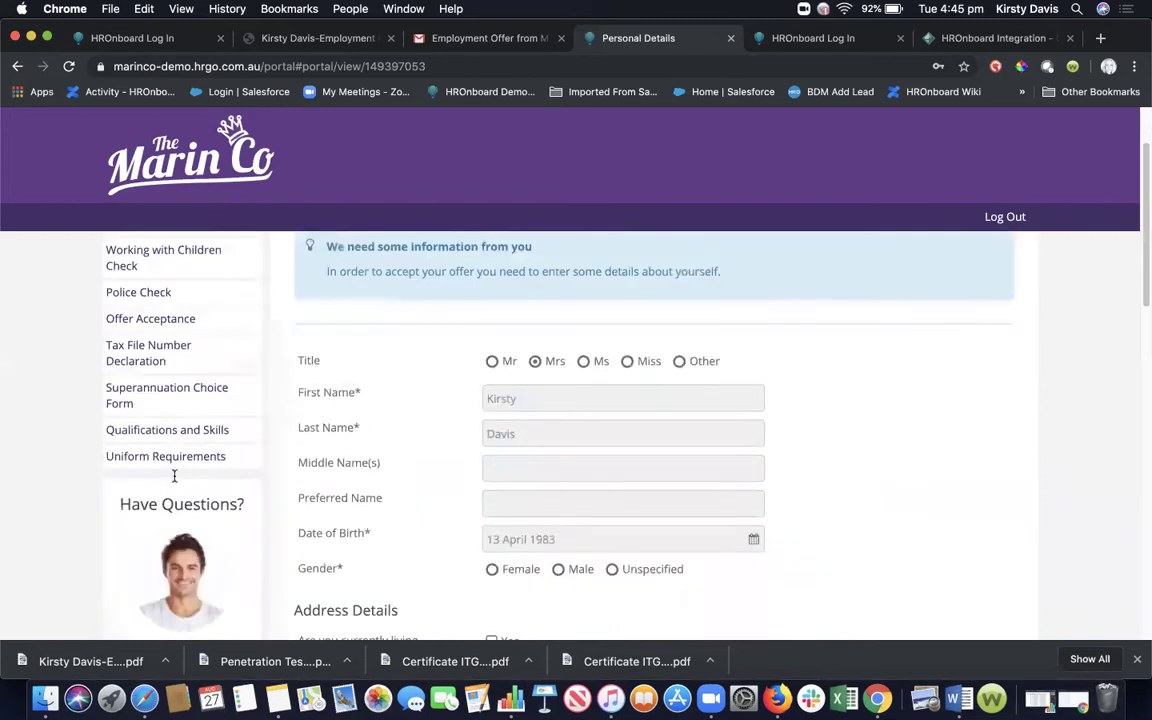
text(vjneo;anv;ioe)
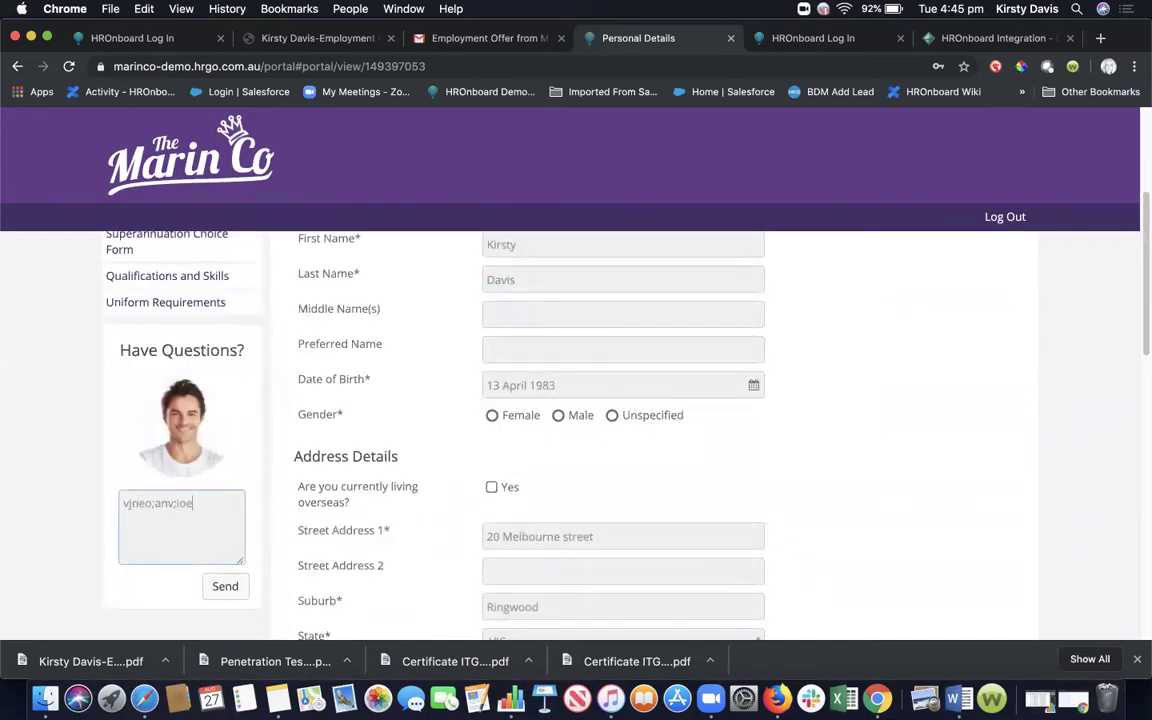
click(225, 586)
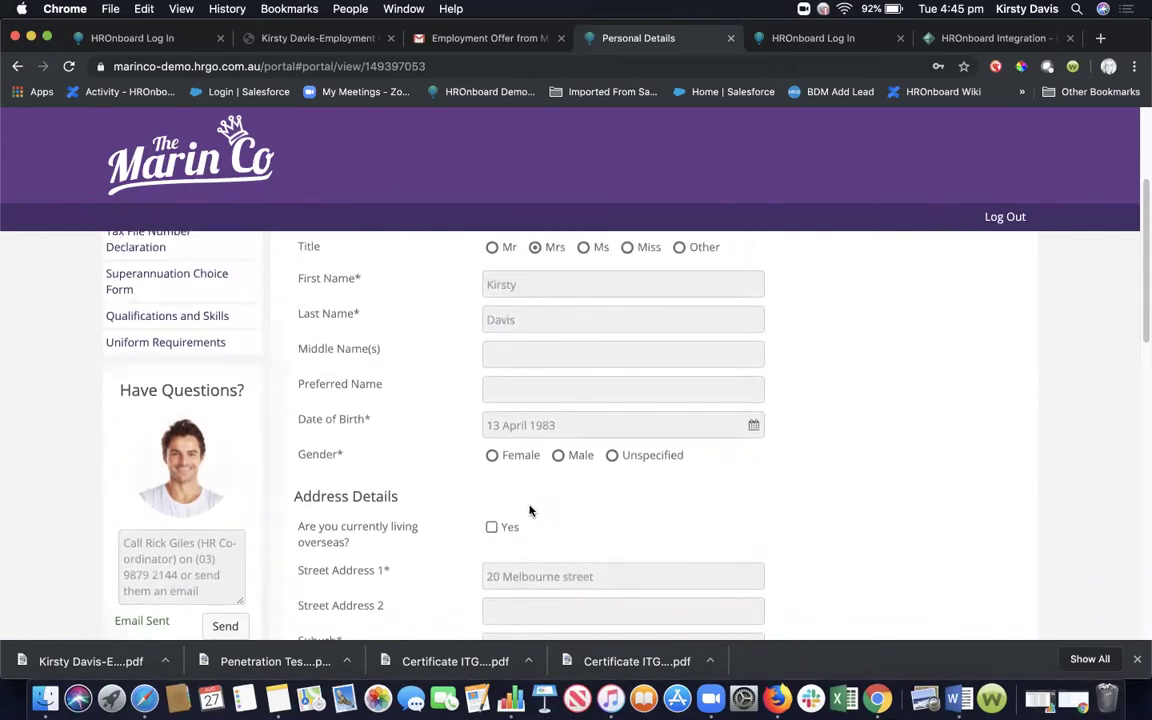
Step: Set the gender to Female and look over the Emergency Contacts section
click(492, 450)
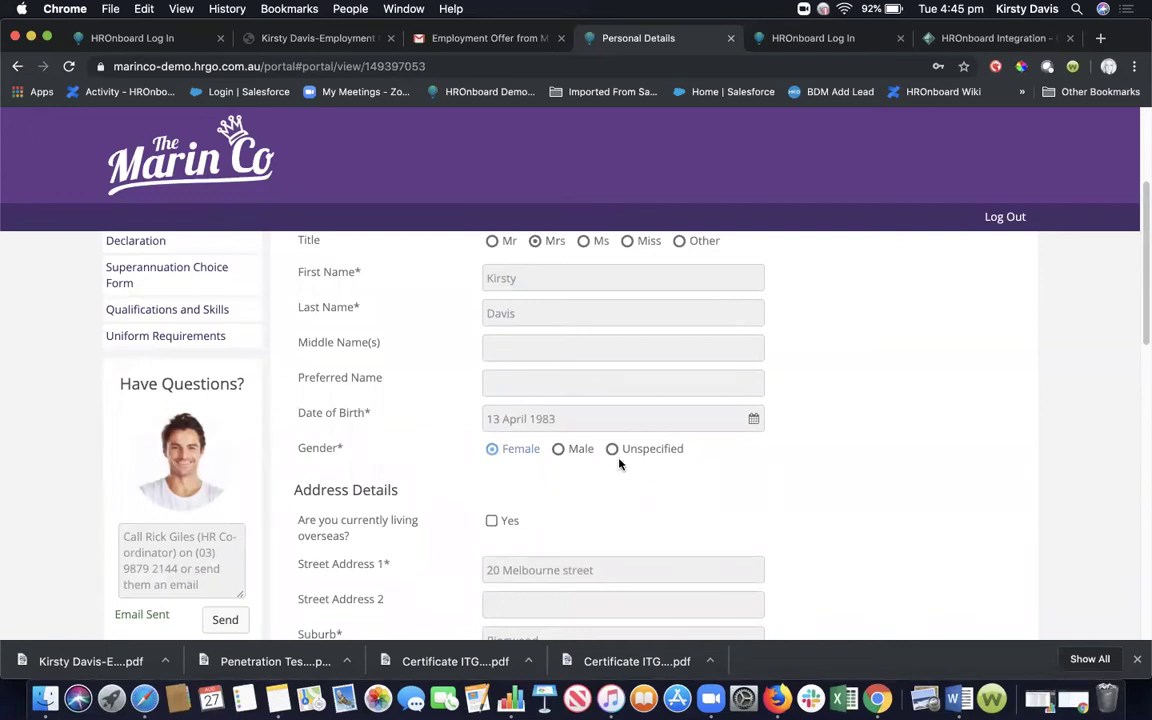
scroll(620, 463, down, 5)
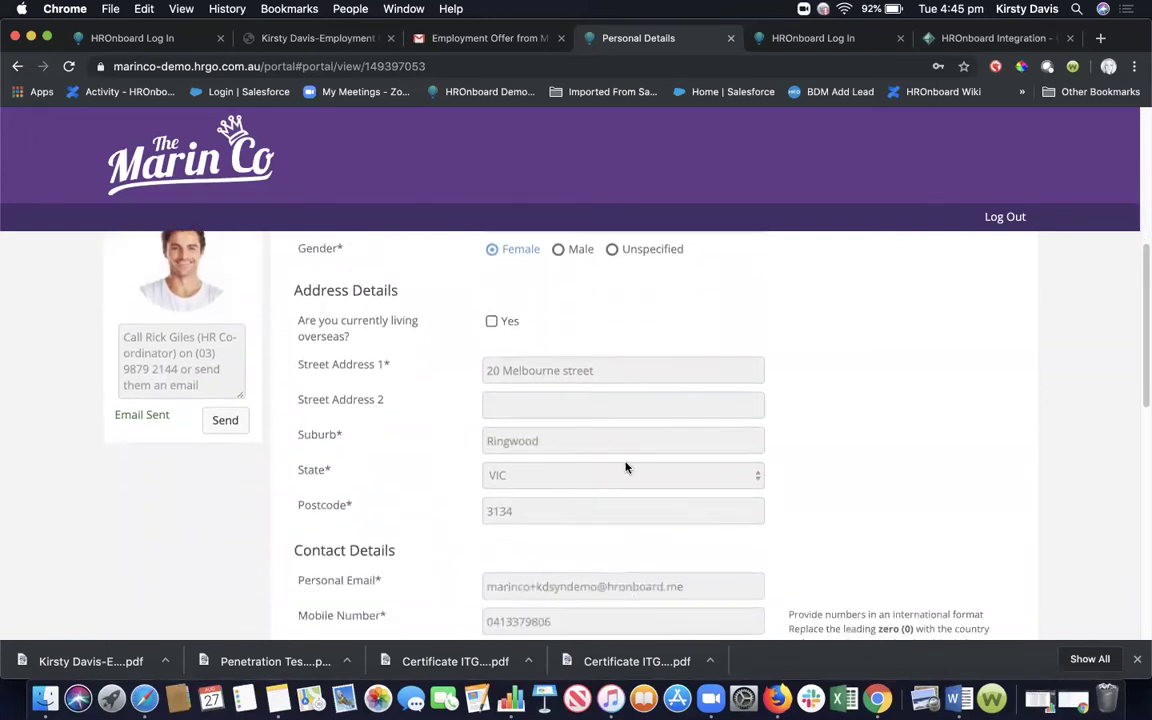
scroll(626, 467, down, 4)
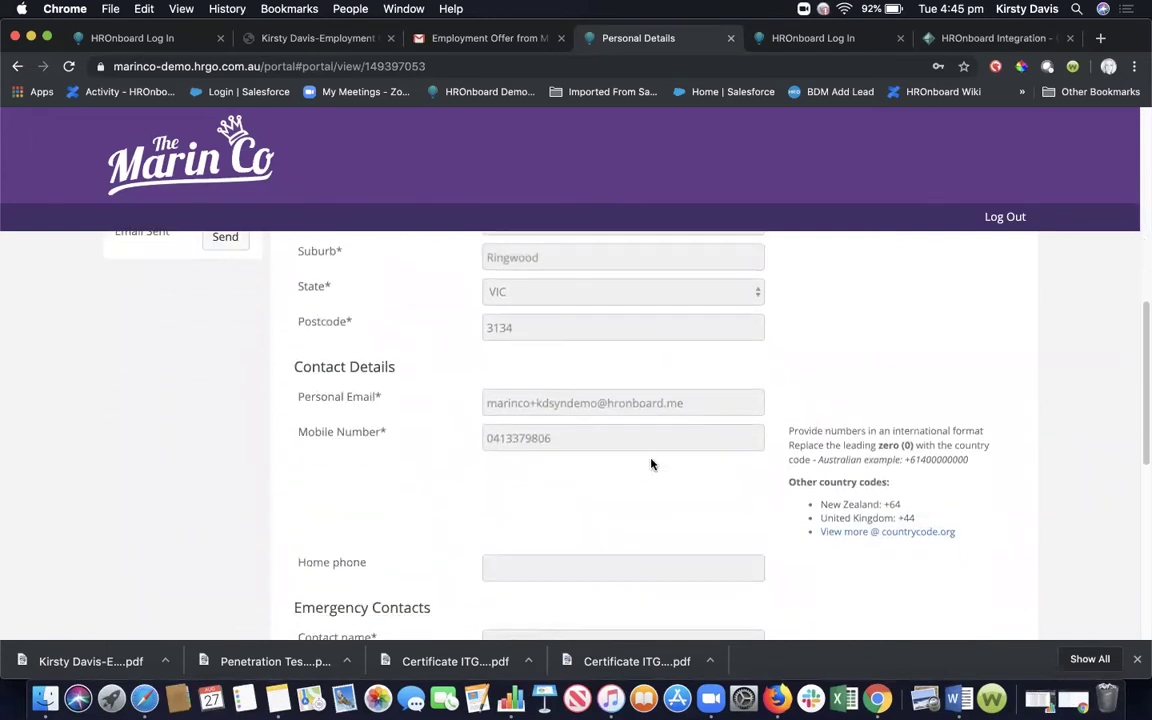
scroll(651, 464, down, 4)
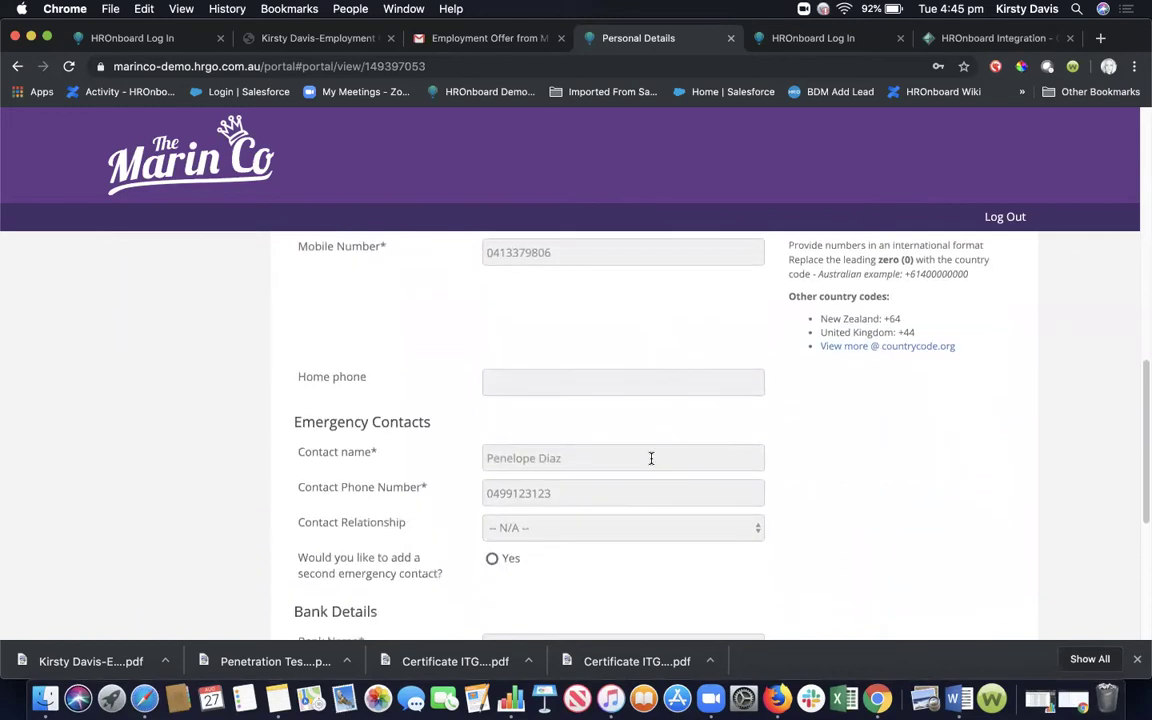
scroll(651, 458, down, 1)
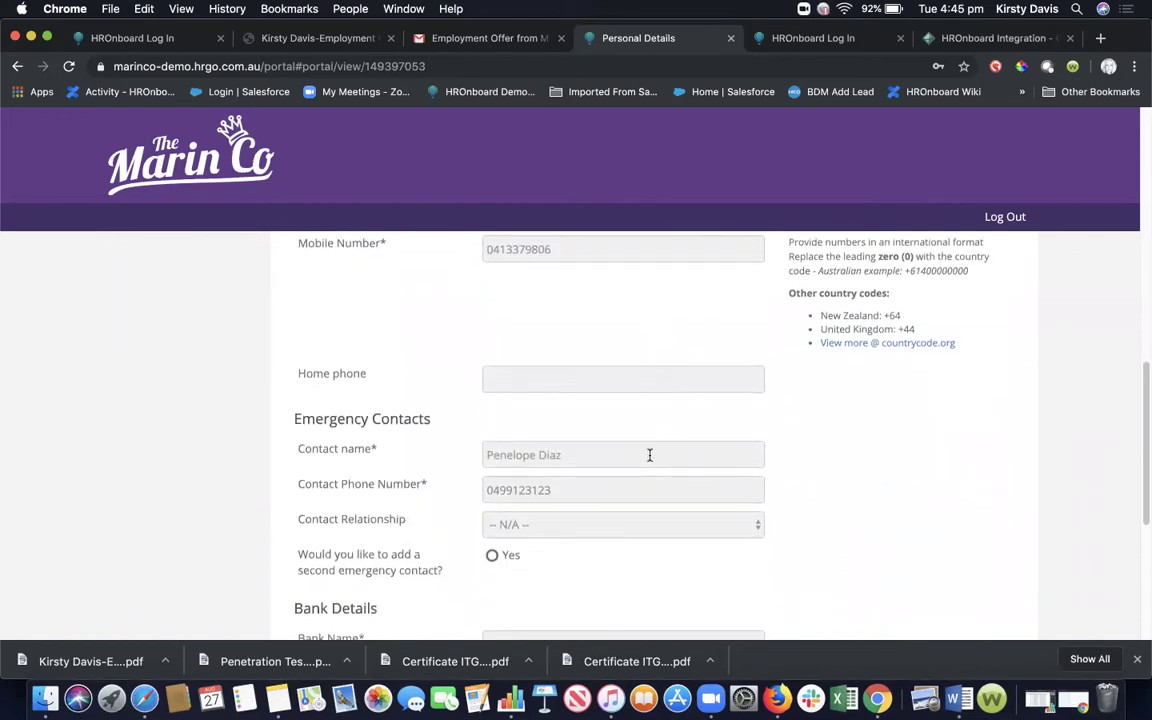
drag(432, 419, 303, 416)
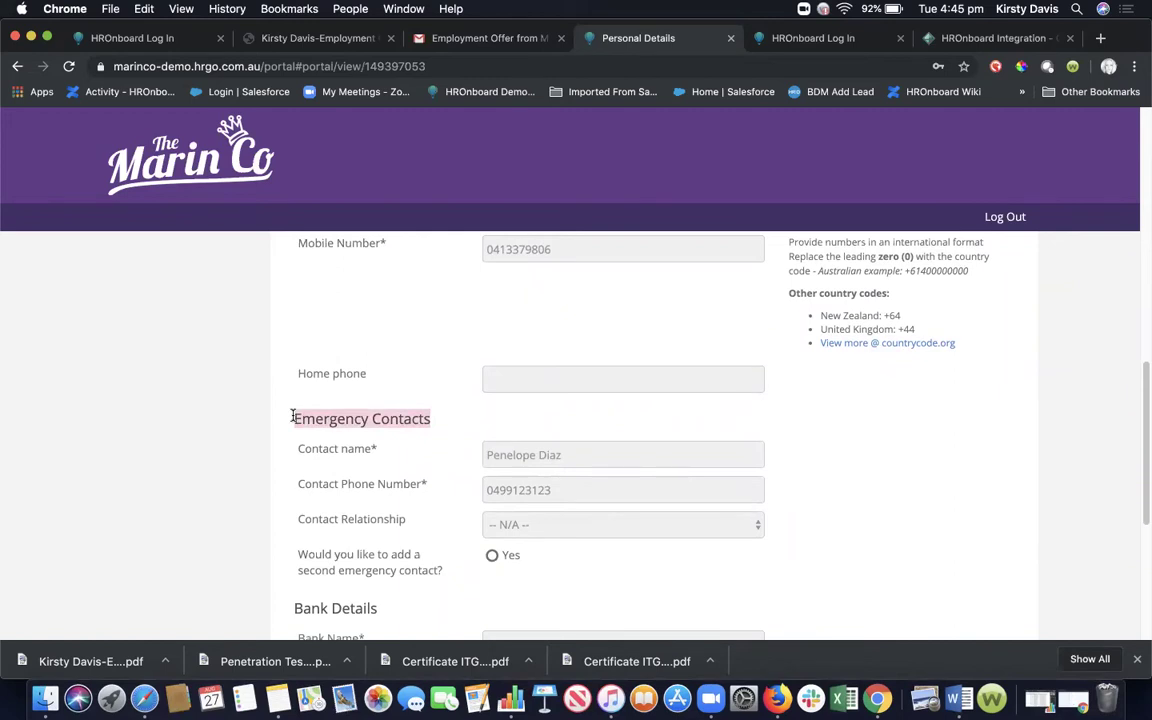
click(418, 481)
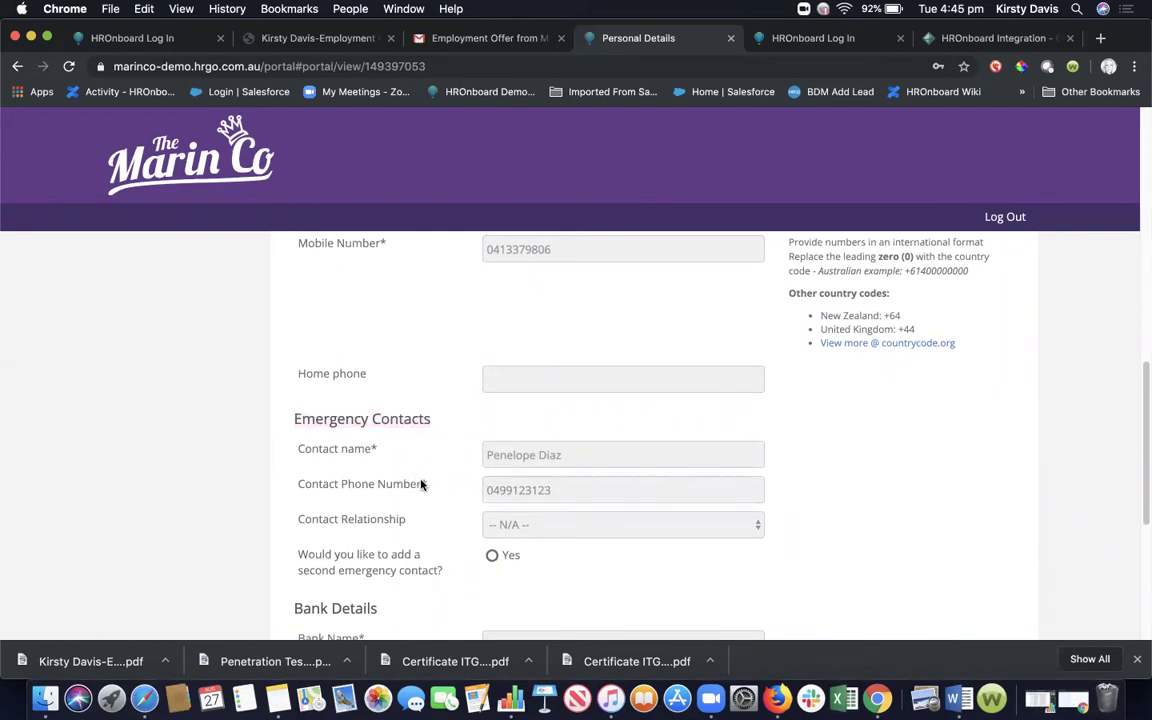
Step: Keep pay in the single ANZ account with no second bank account, and save Personal Details
scroll(420, 483, down, 2)
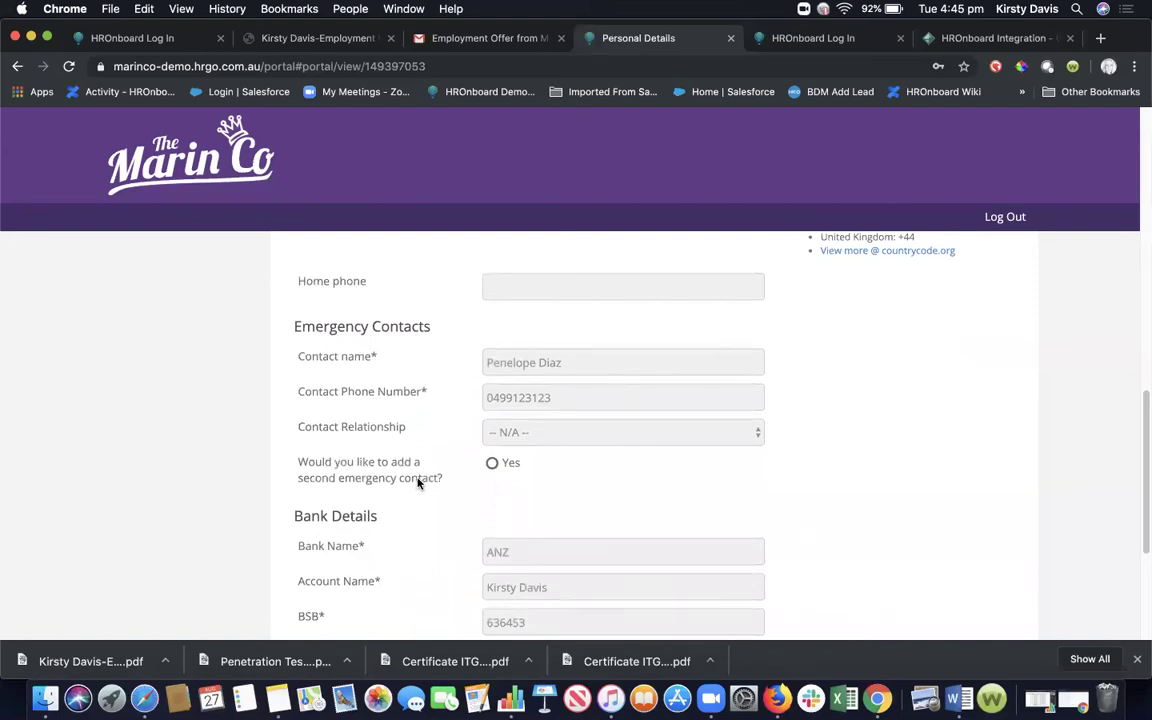
scroll(610, 464, down, 3)
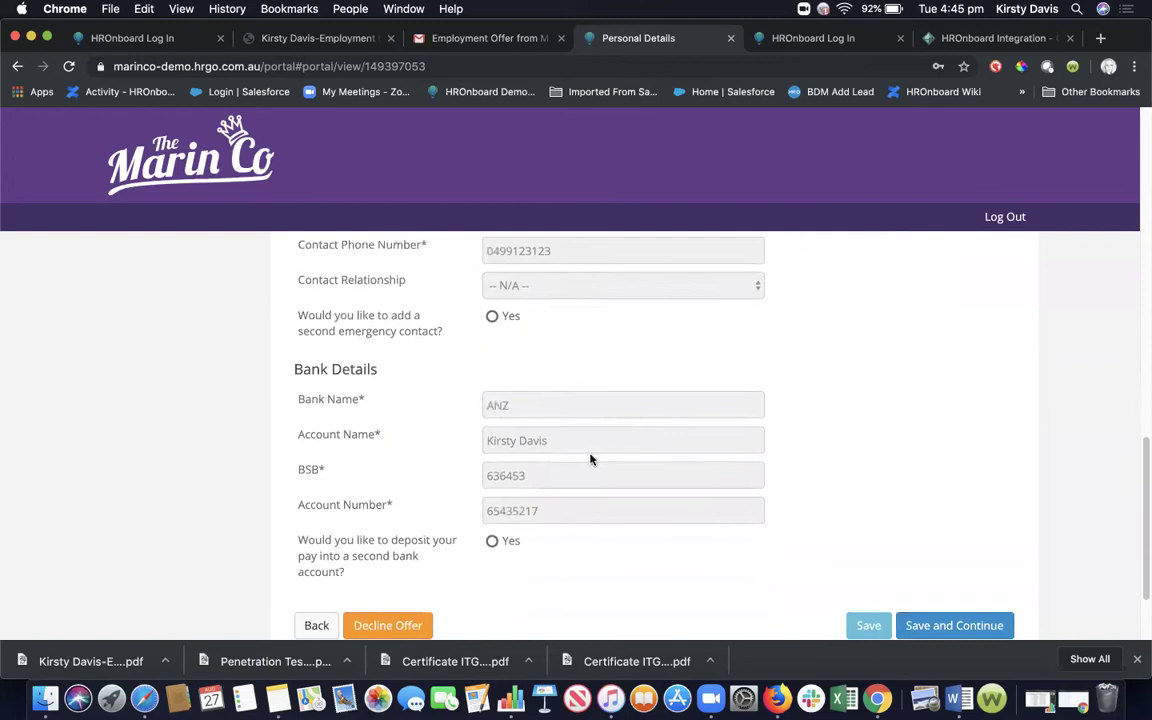
scroll(591, 457, down, 1)
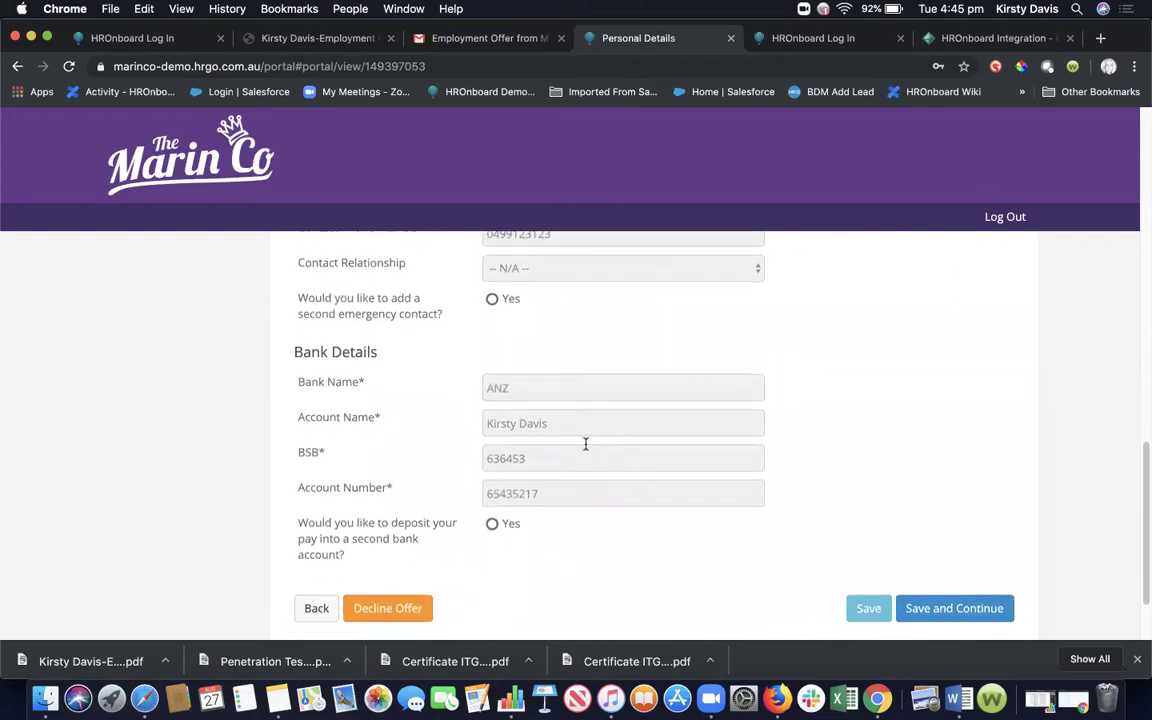
click(492, 524)
scroll(548, 517, down, 6)
scroll(548, 518, up, 3)
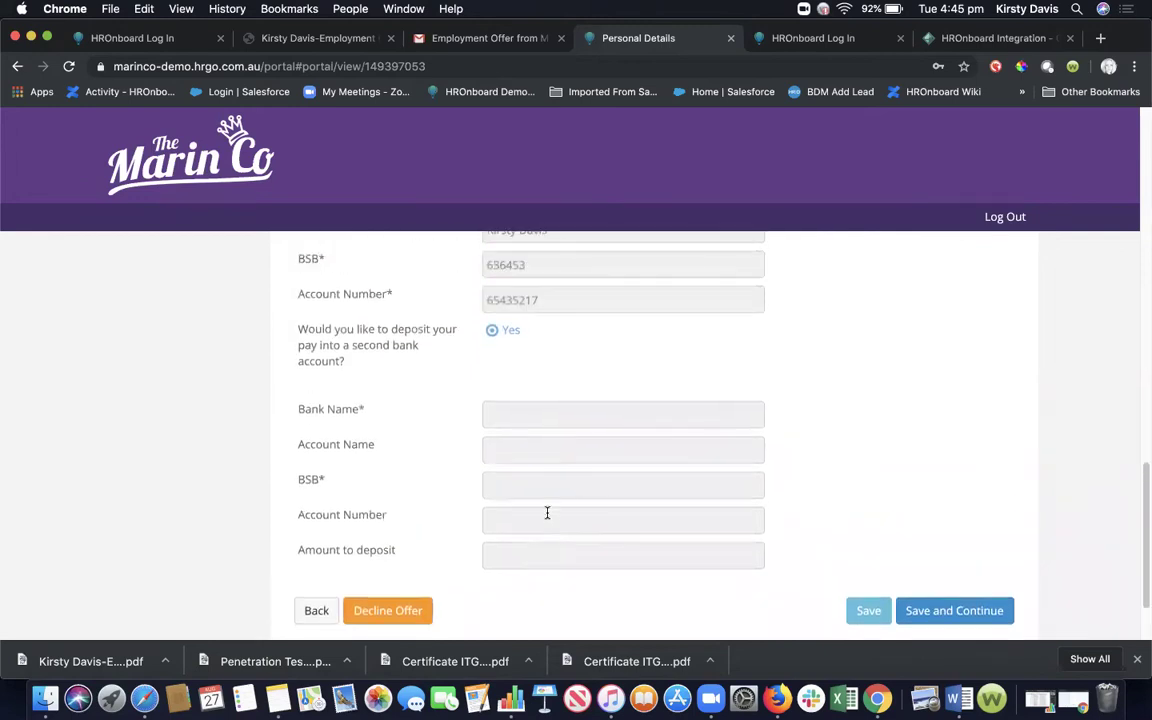
scroll(513, 480, up, 1)
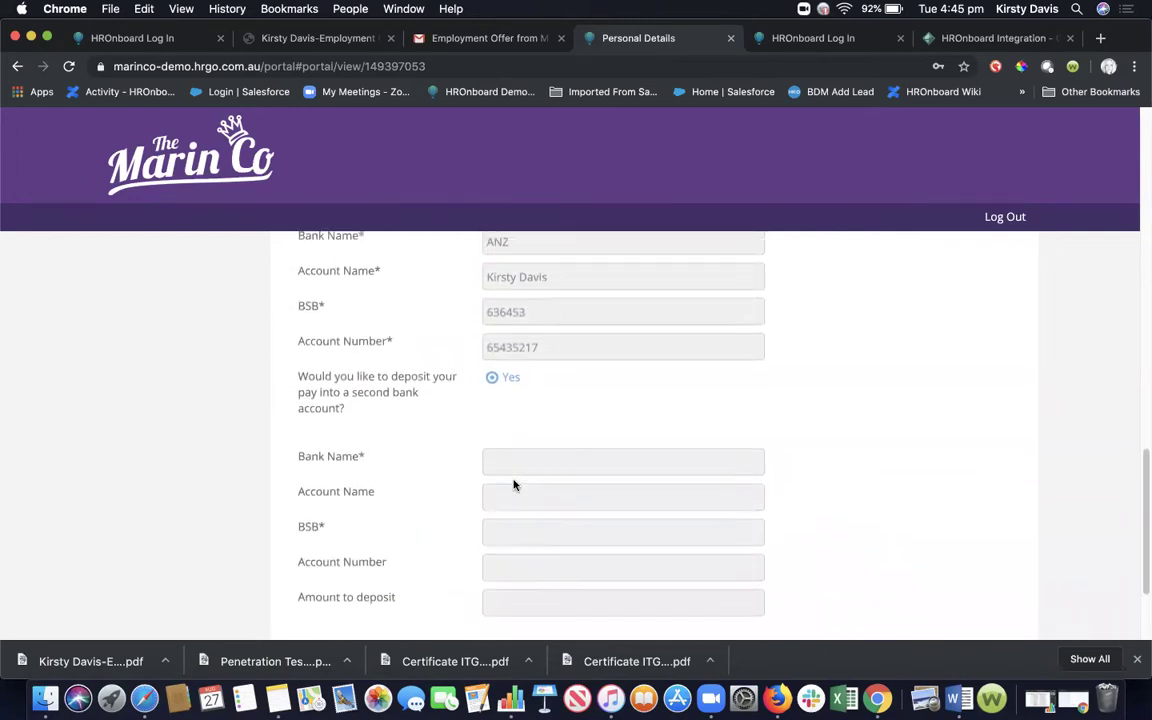
scroll(493, 455, up, 1)
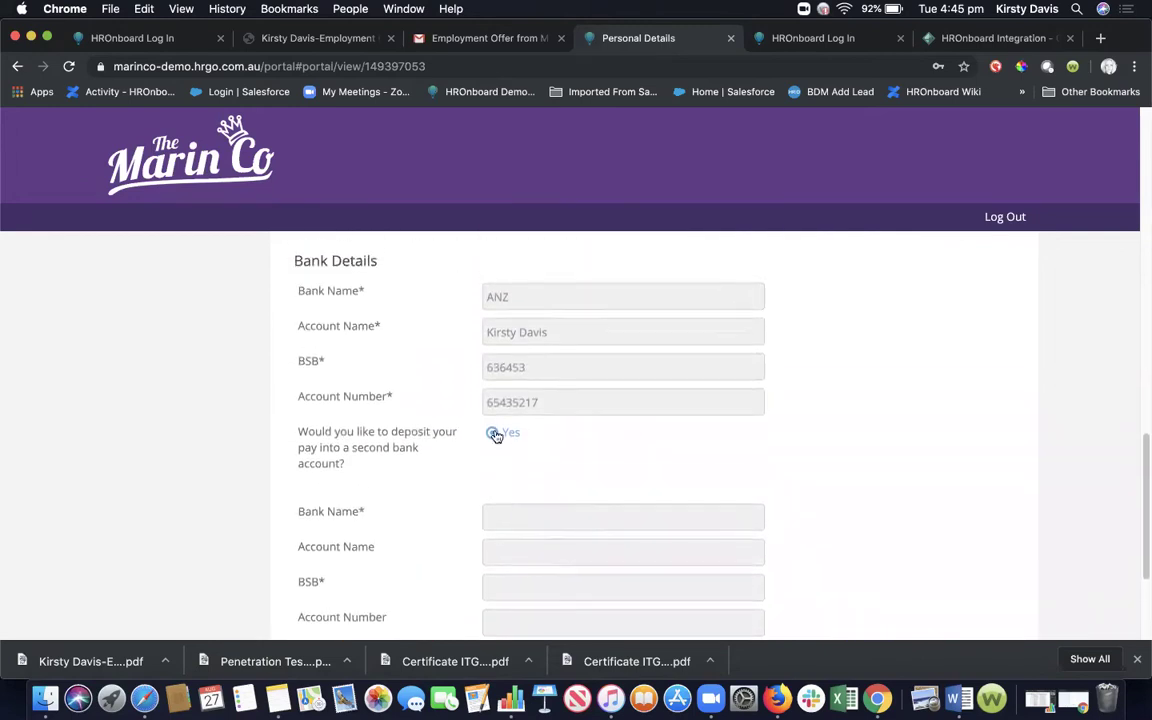
click(493, 436)
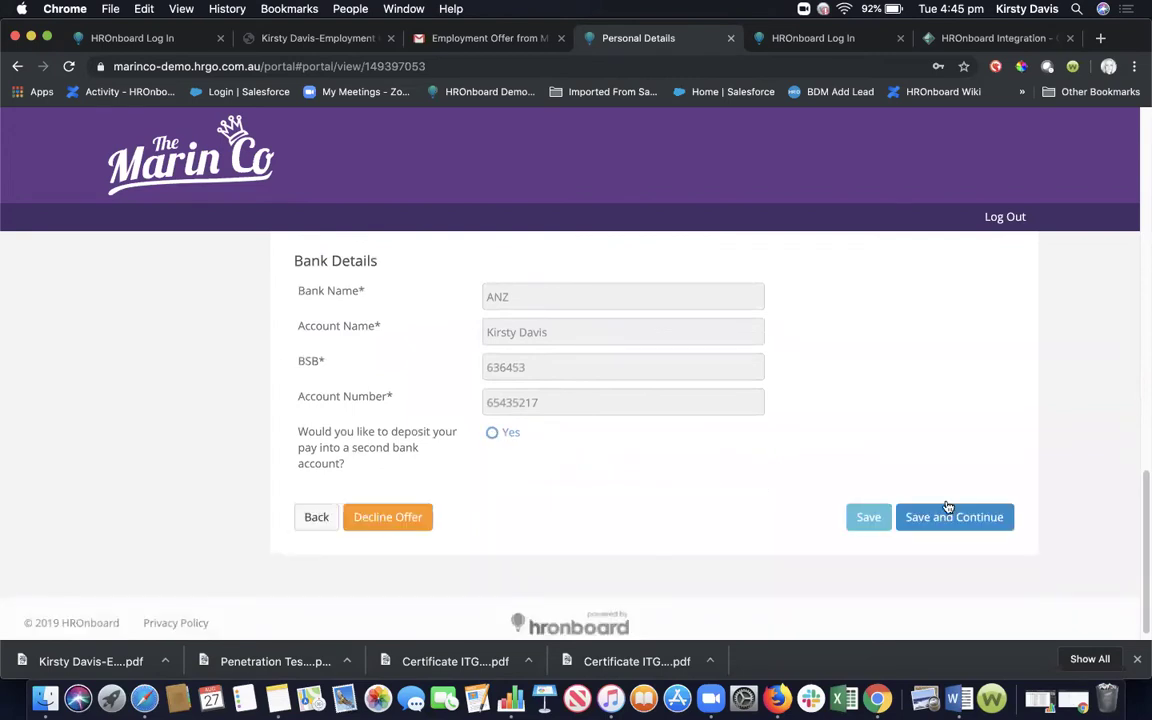
scroll(640, 450, up, 1)
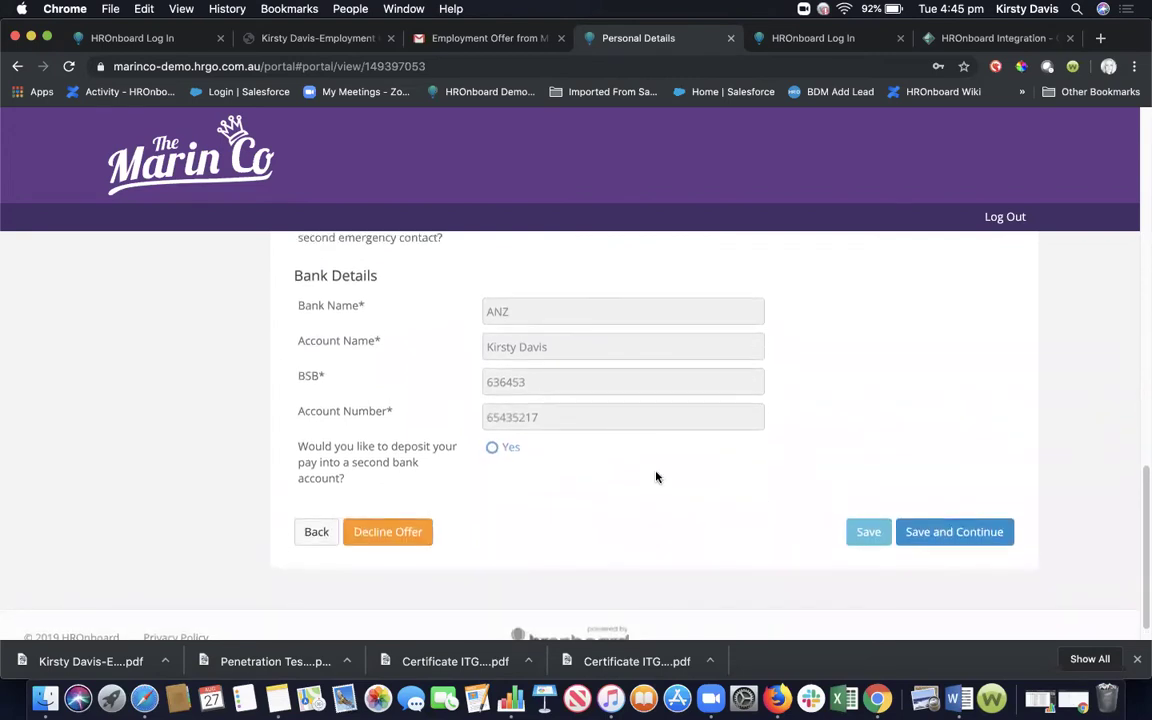
click(946, 532)
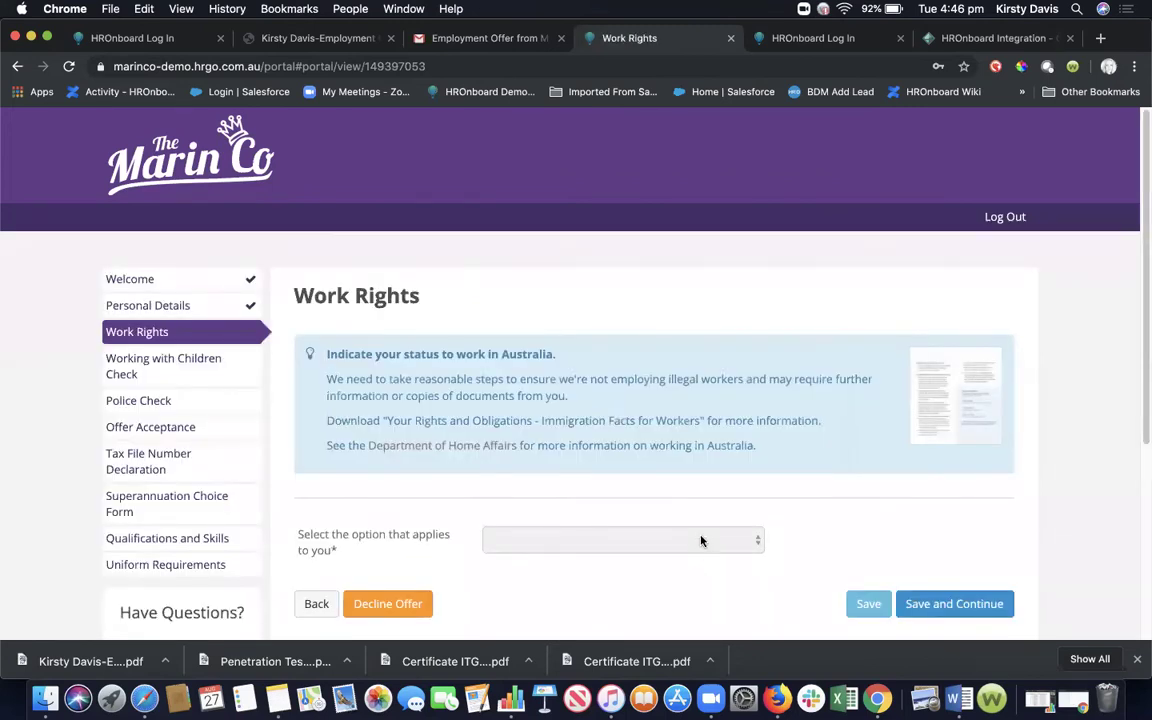
Step: Choose 'I am an Australian or New Zealand Citizen' as the work-rights status
scroll(656, 548, down, 2)
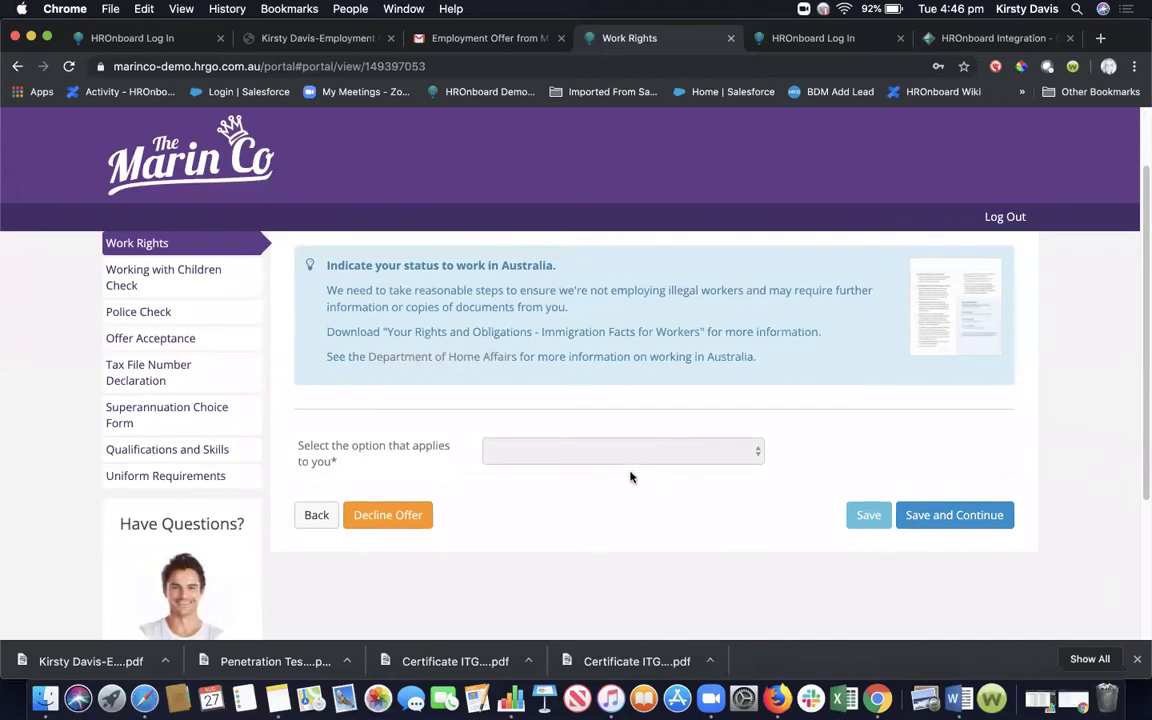
click(632, 452)
click(632, 464)
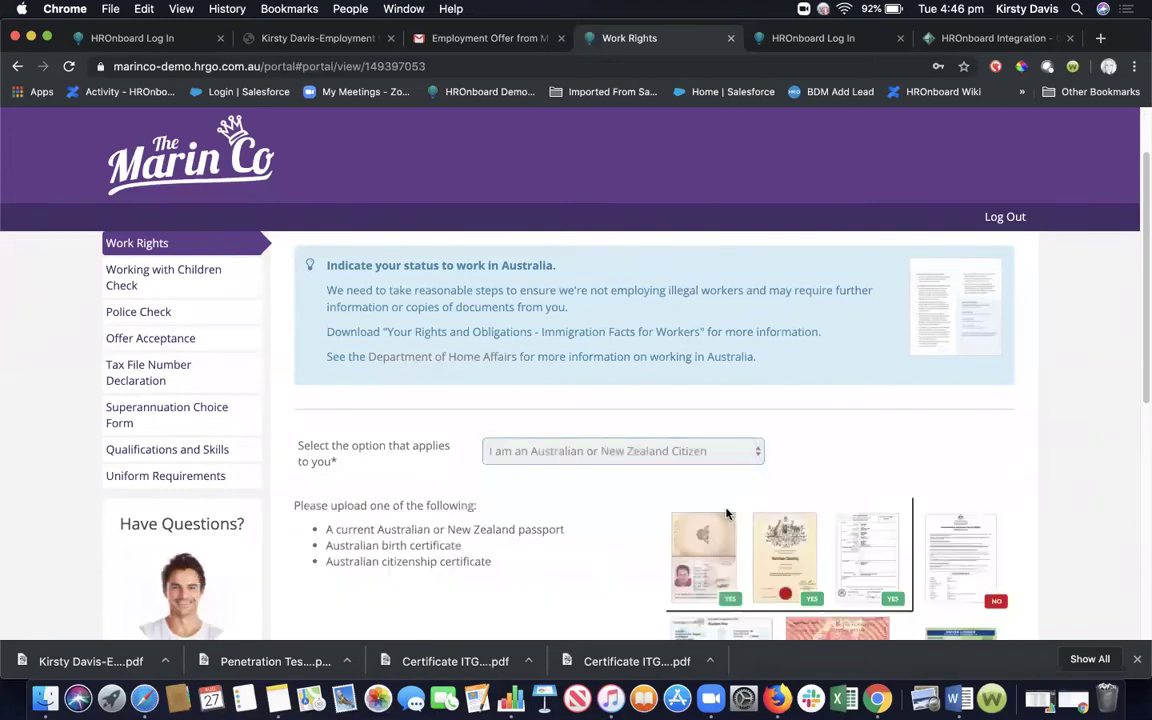
scroll(727, 513, down, 2)
scroll(728, 513, down, 6)
scroll(736, 514, up, 3)
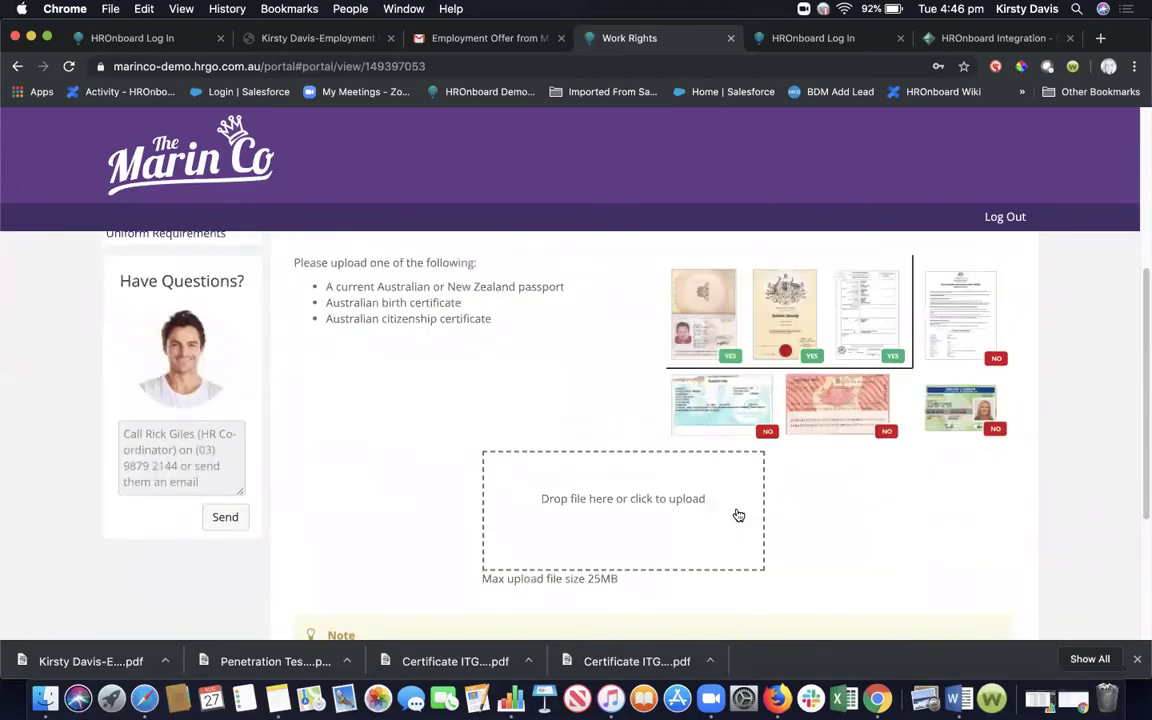
scroll(849, 512, up, 1)
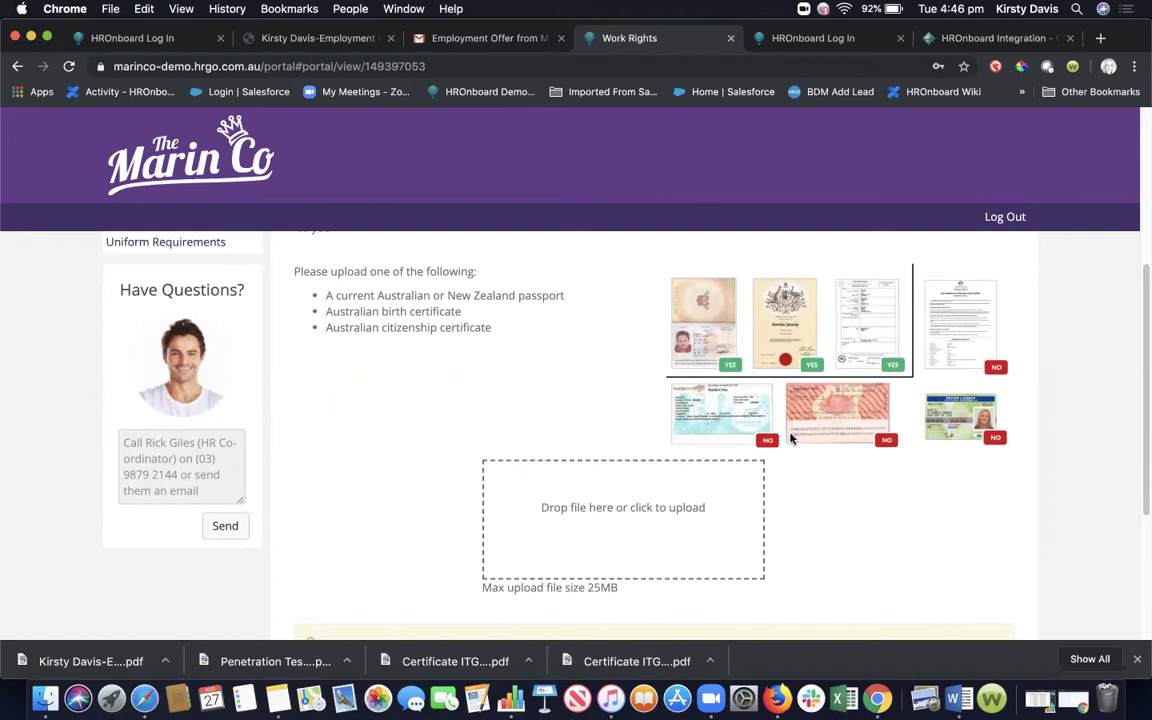
scroll(785, 450, up, 3)
scroll(790, 440, down, 6)
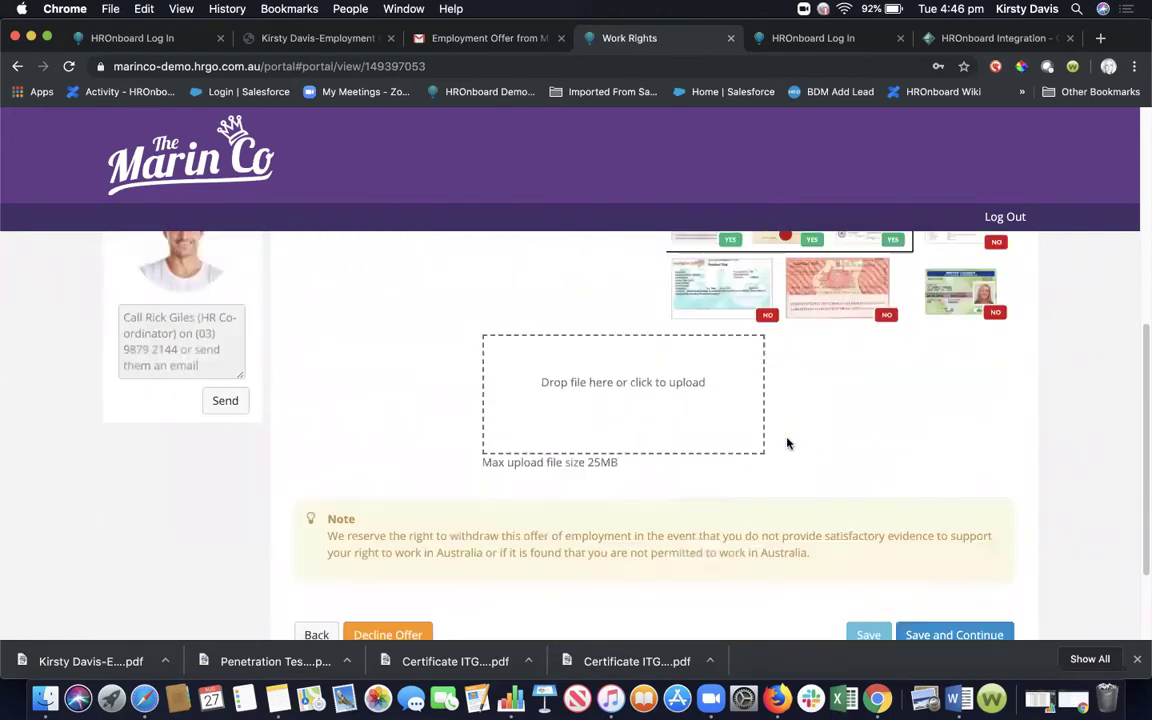
scroll(787, 442, up, 4)
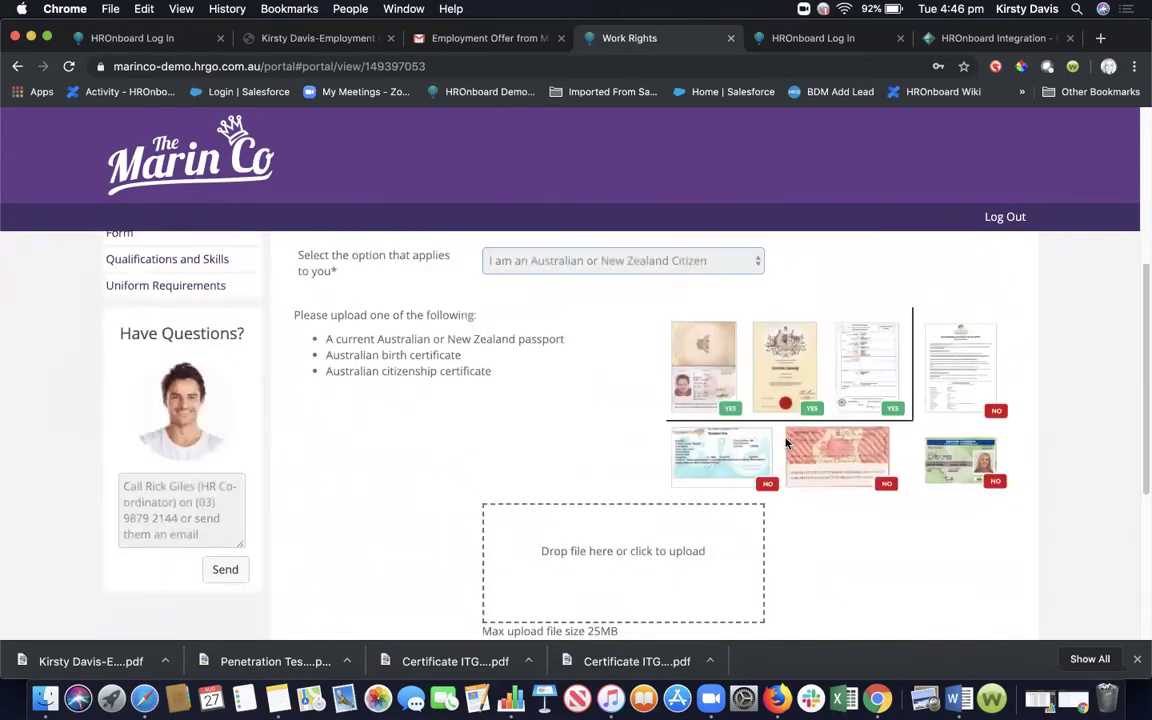
Step: Briefly try the visa-holder status, revert to Australian or New Zealand citizen, and save Work Rights
click(591, 268)
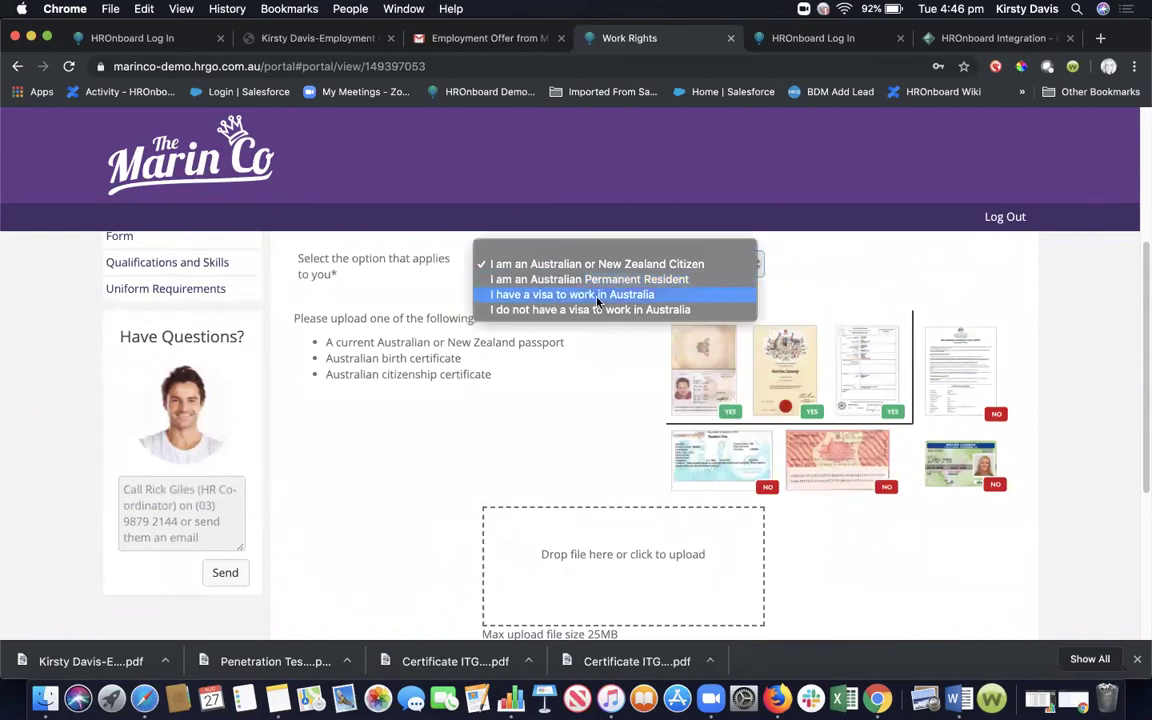
click(580, 294)
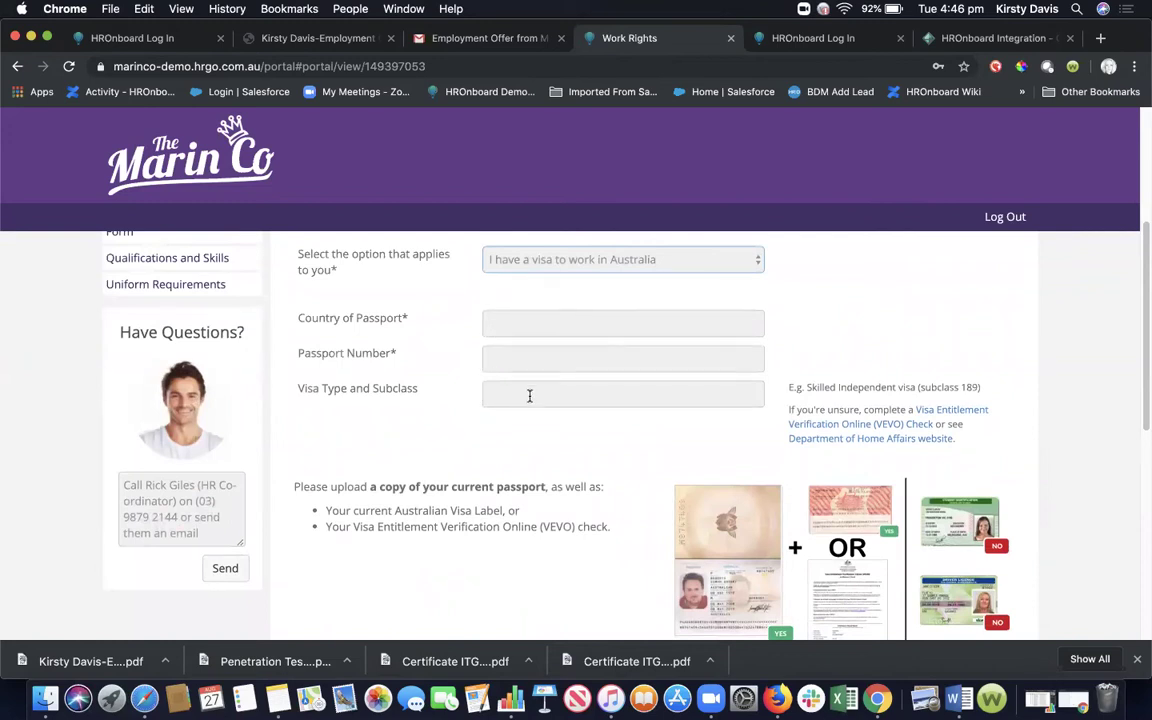
scroll(581, 379, up, 2)
click(727, 285)
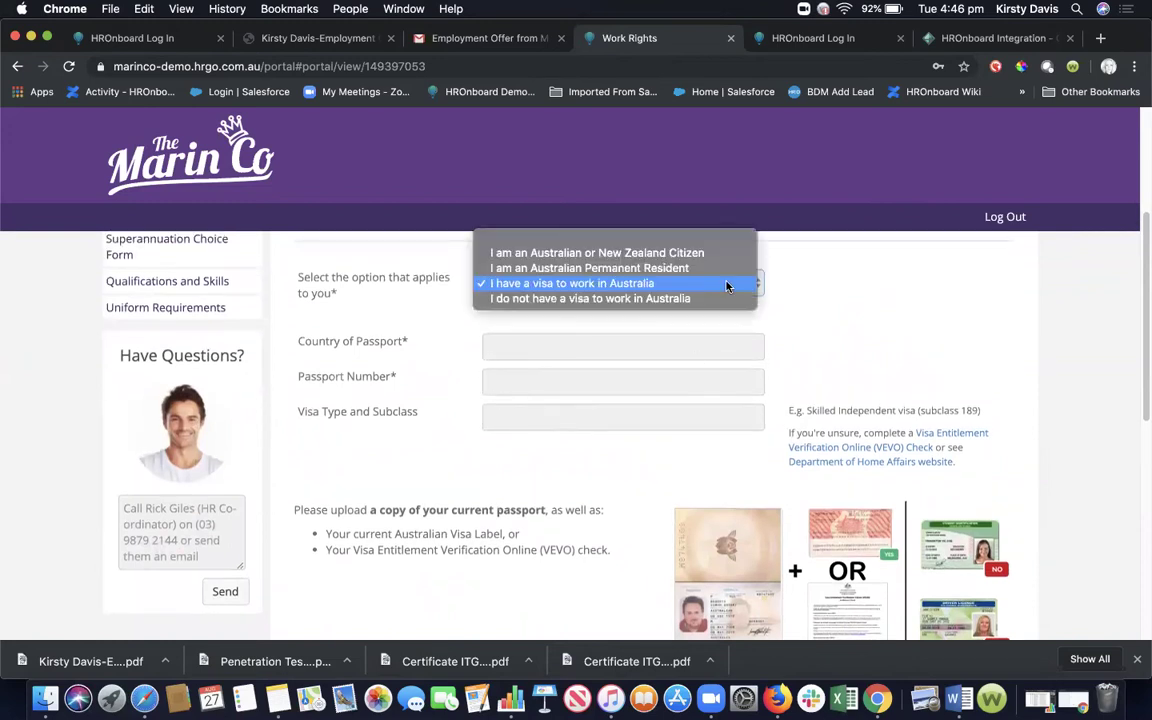
click(697, 252)
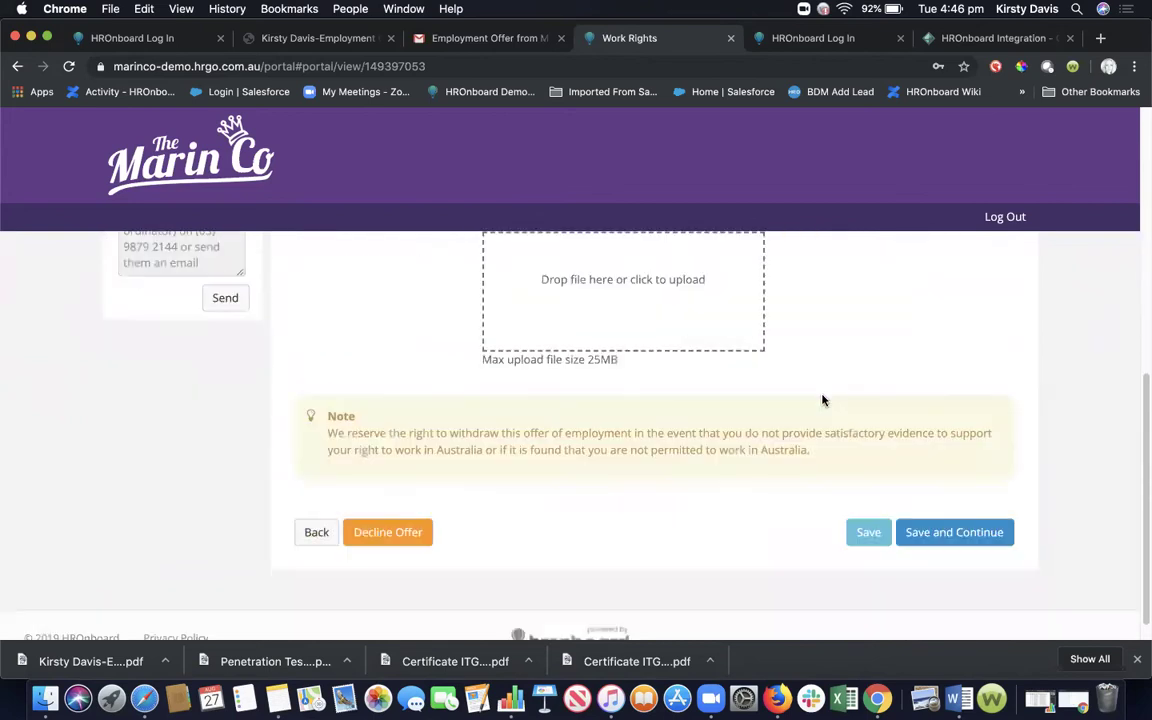
click(970, 534)
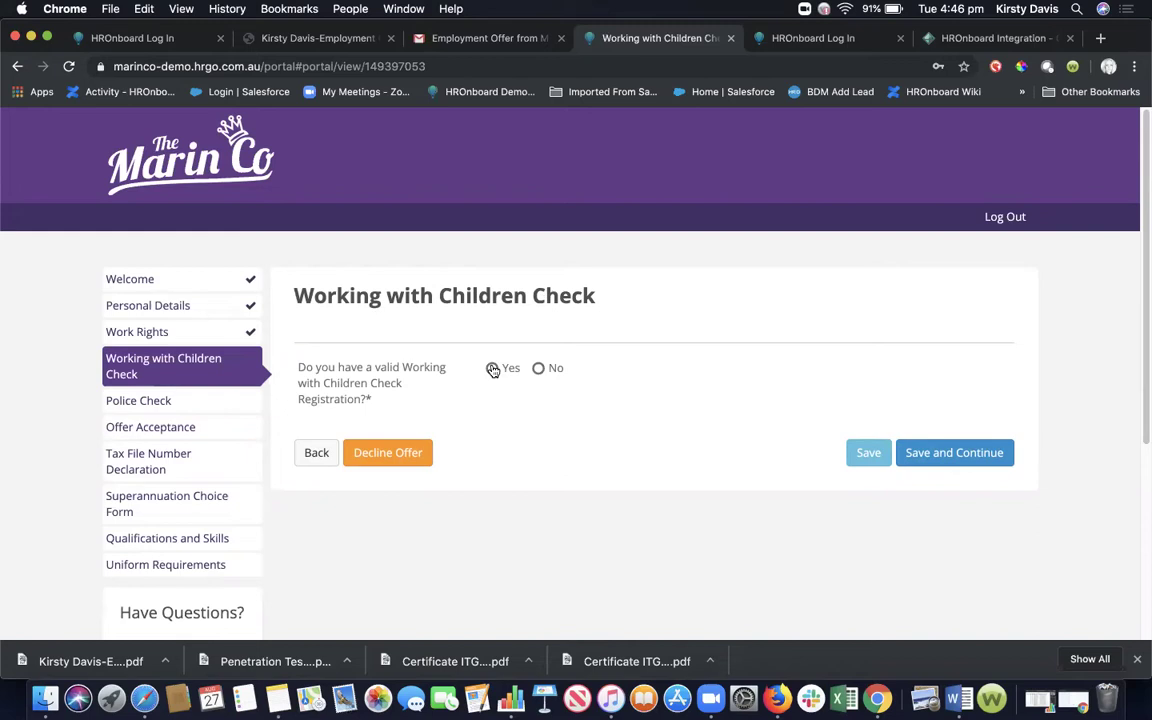
Step: Declare a valid Working with Children Check and enter its registration number
click(491, 370)
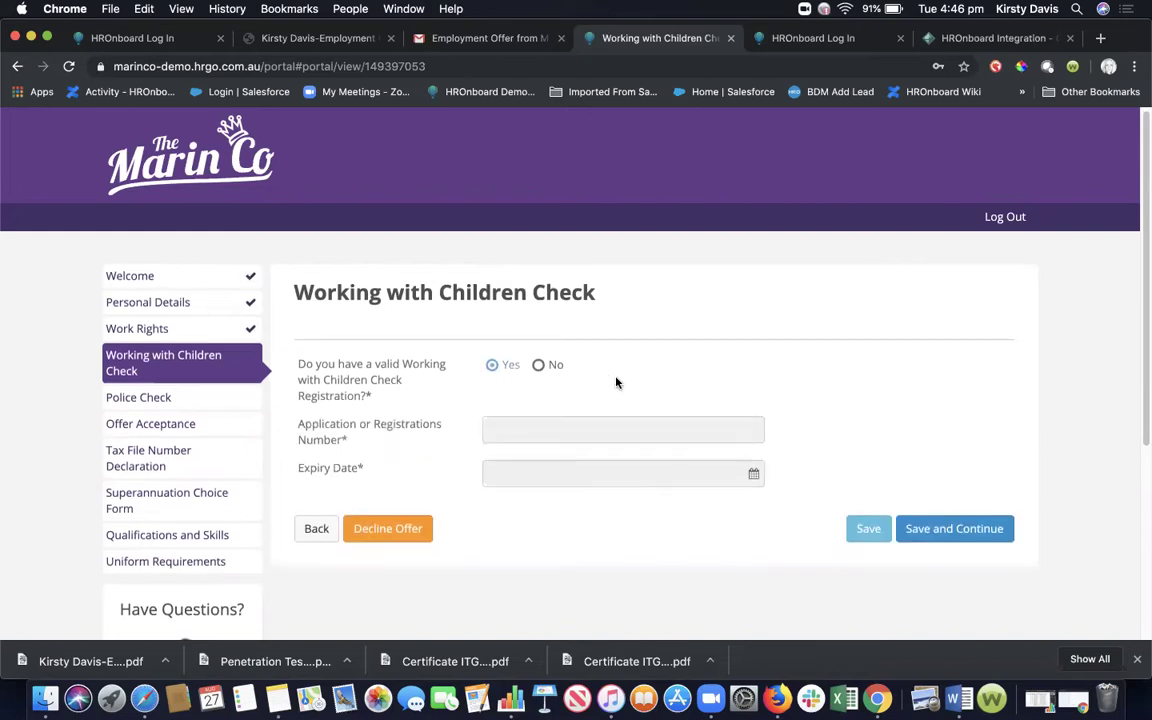
scroll(590, 395, down, 1)
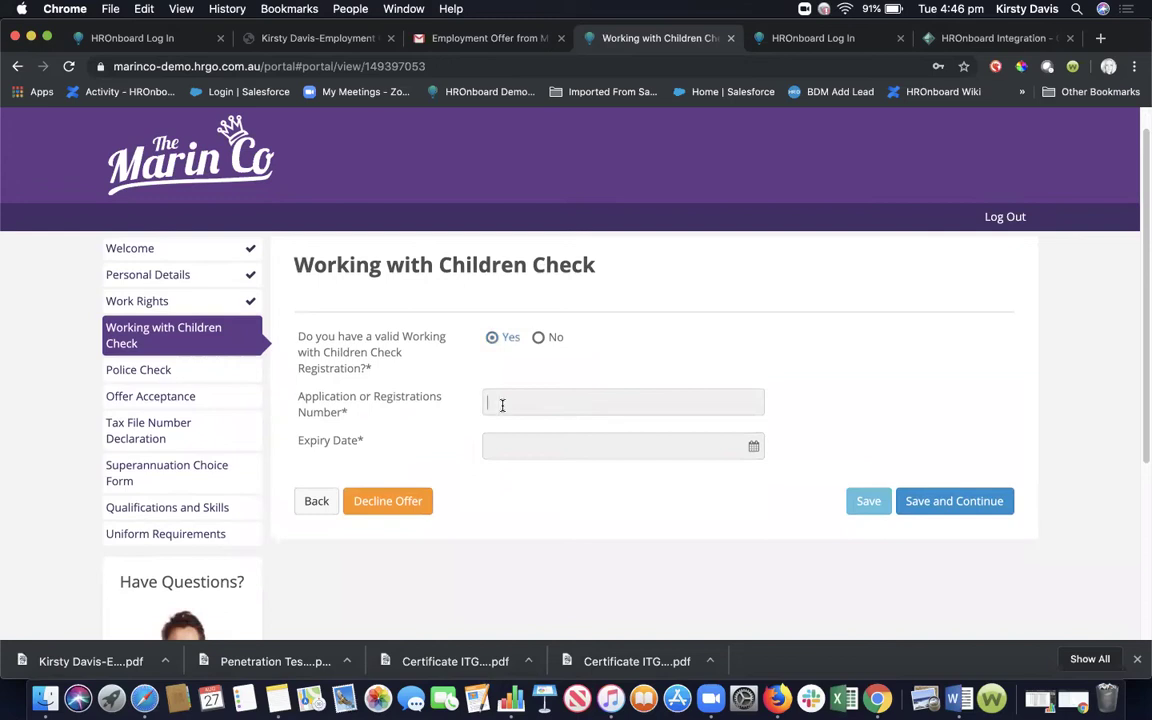
click(643, 408)
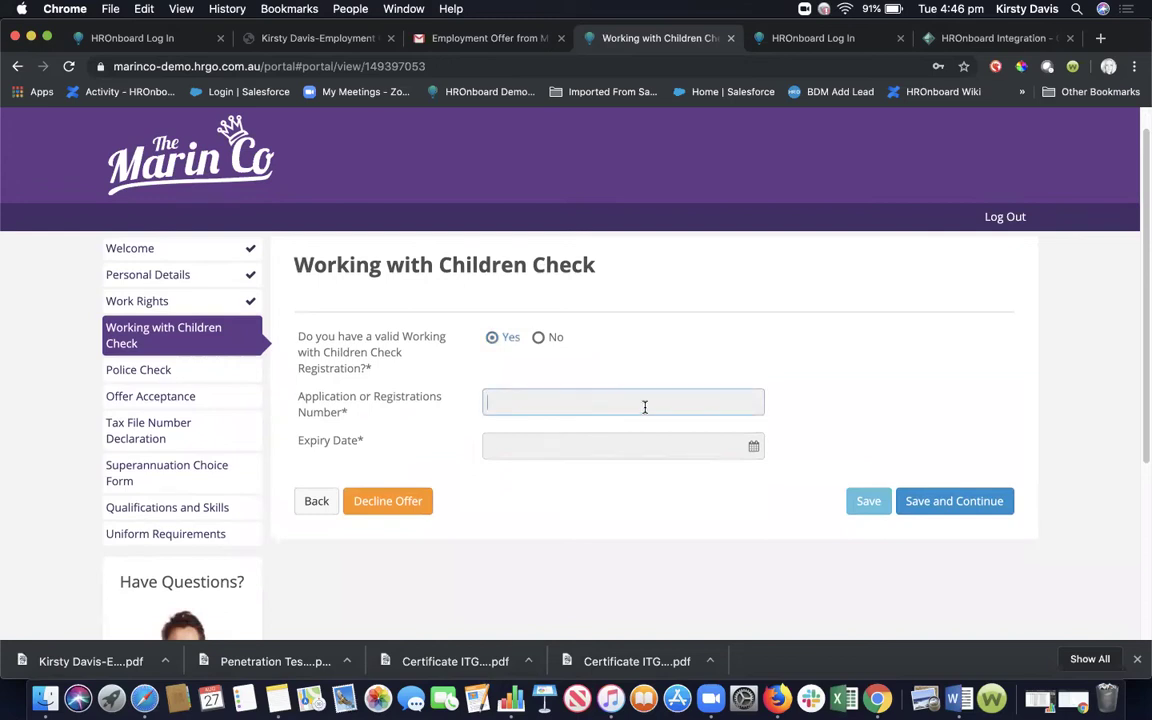
Step: Set the check's expiry date to 4 August 2021 and save the step
click(754, 451)
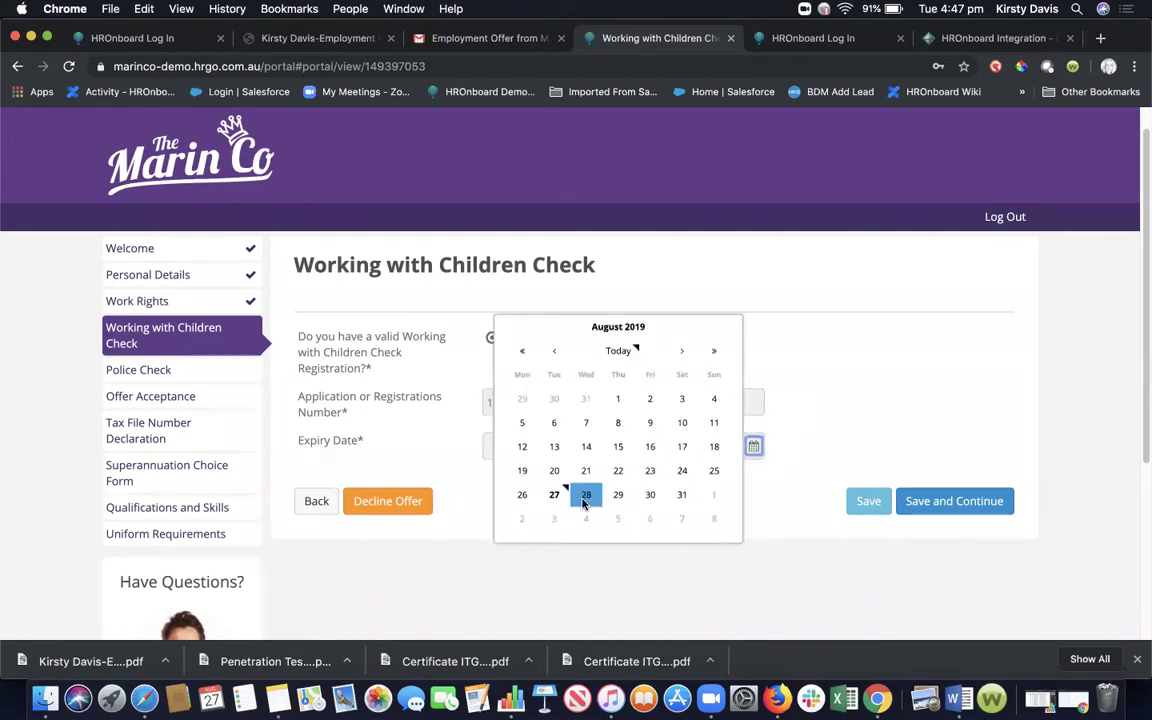
click(716, 351)
click(717, 351)
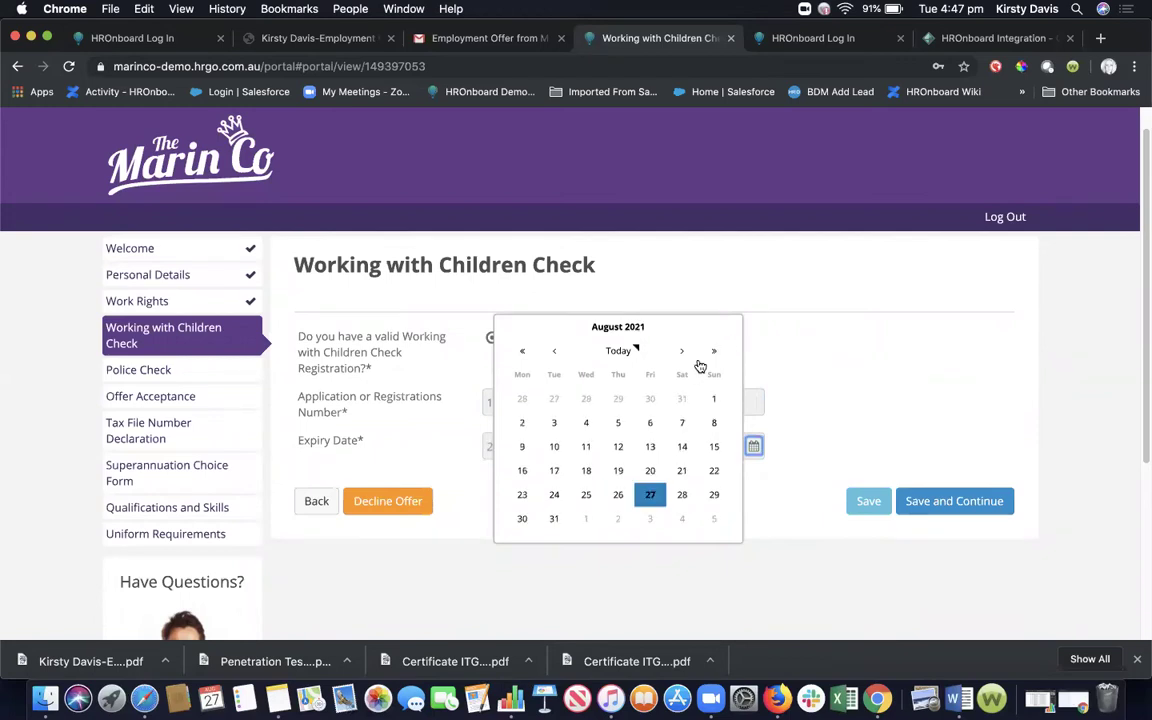
click(585, 423)
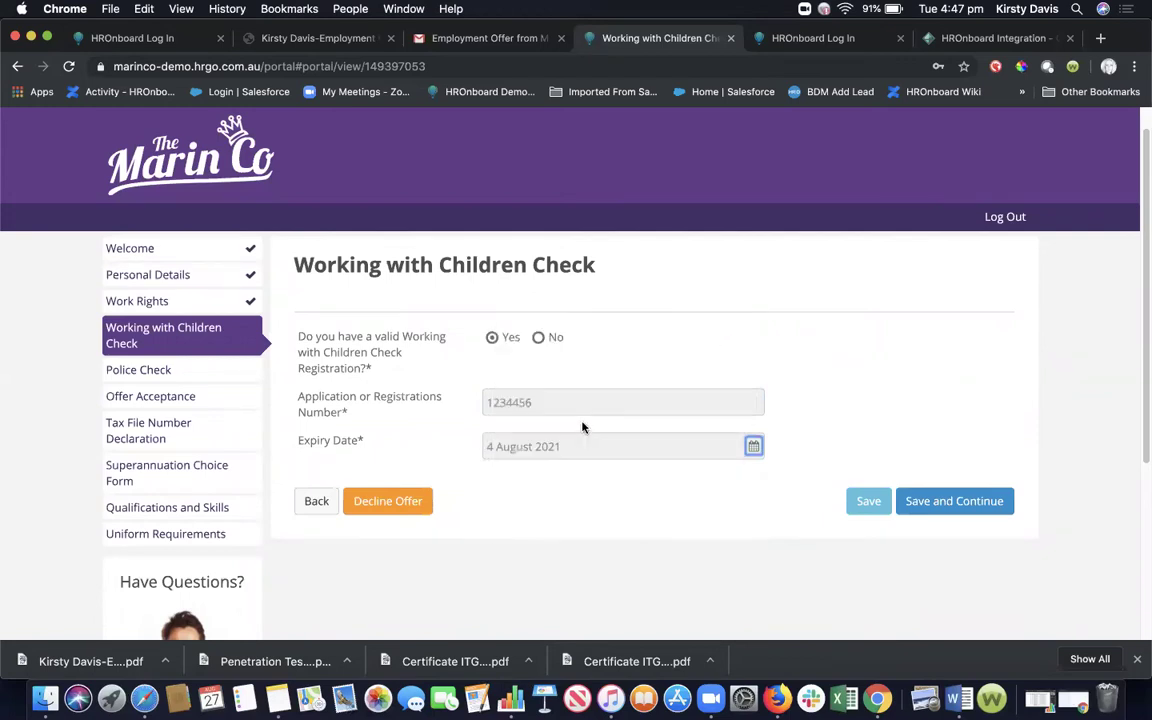
click(955, 500)
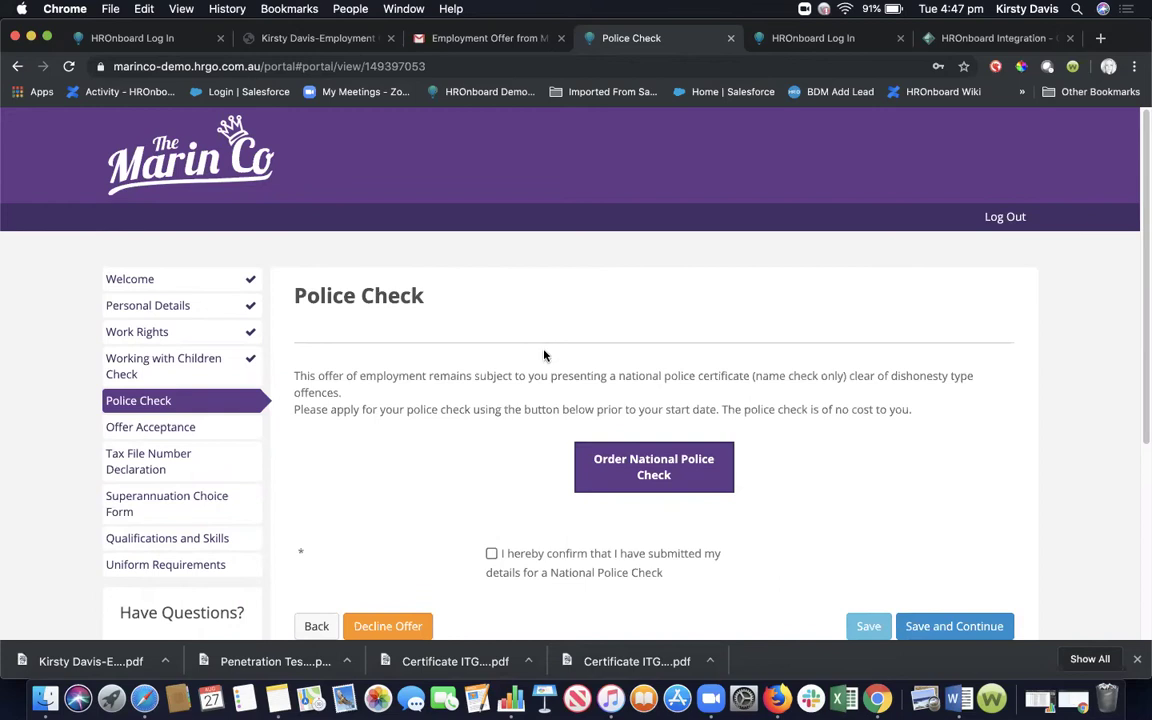
Step: Tick the National Police Check submission confirmation and save the Police Check step
scroll(545, 355, down, 3)
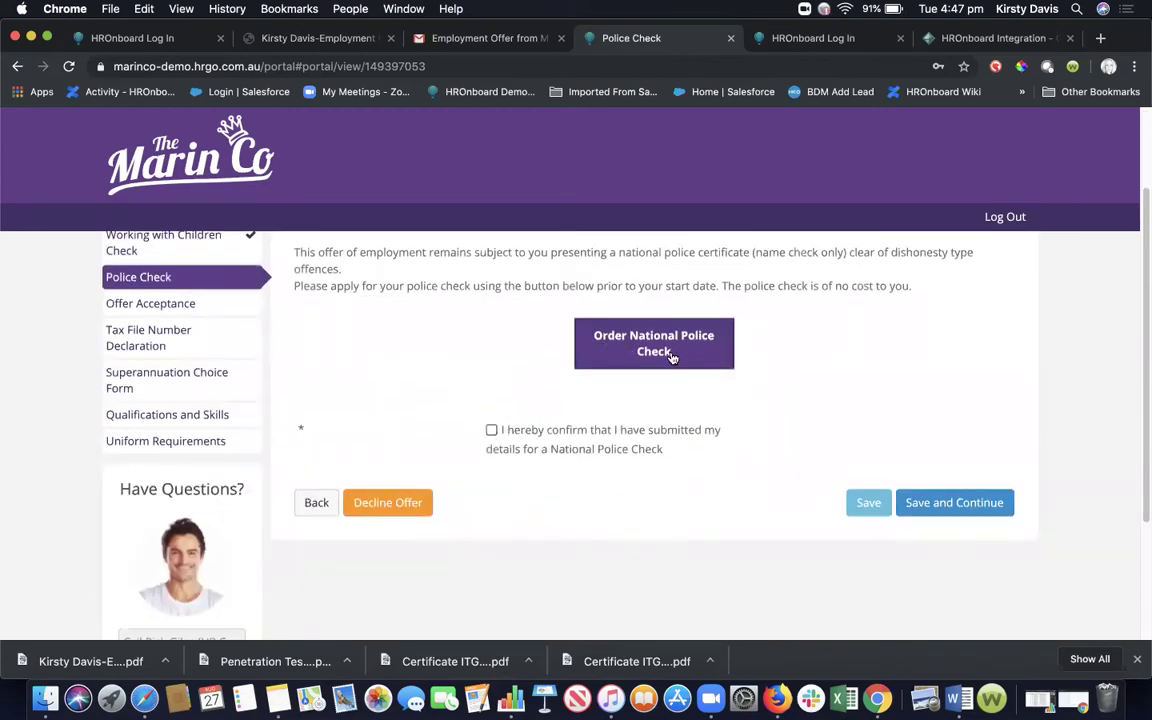
scroll(555, 430, up, 1)
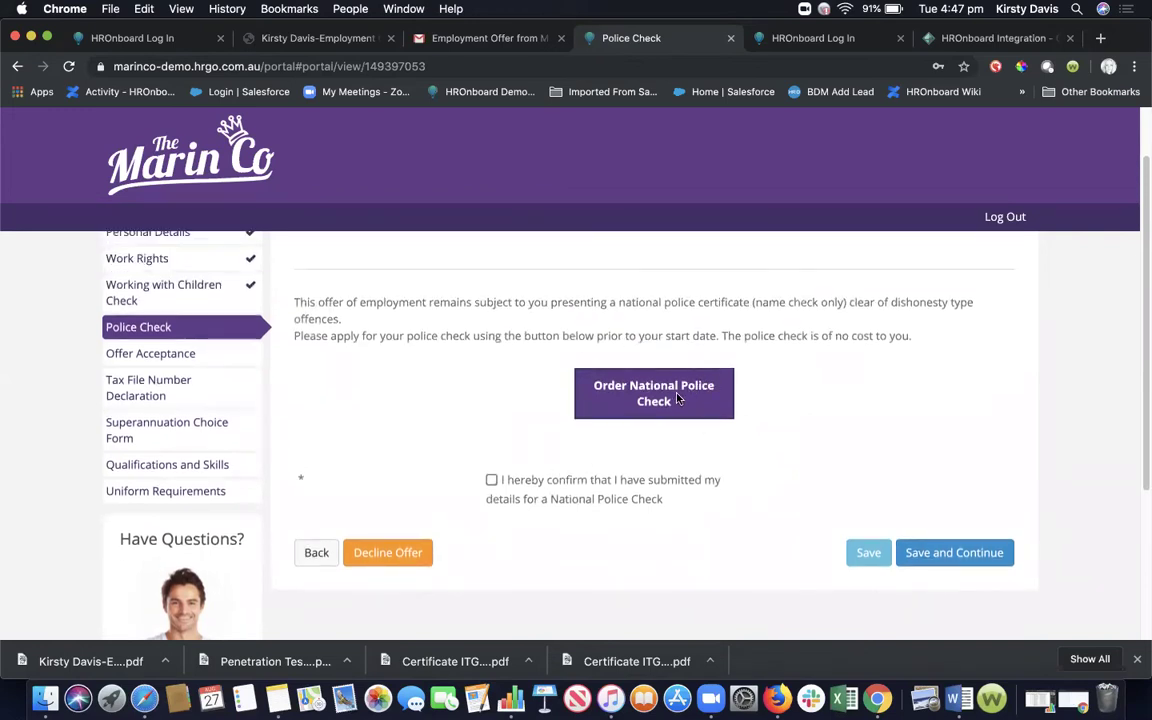
click(491, 480)
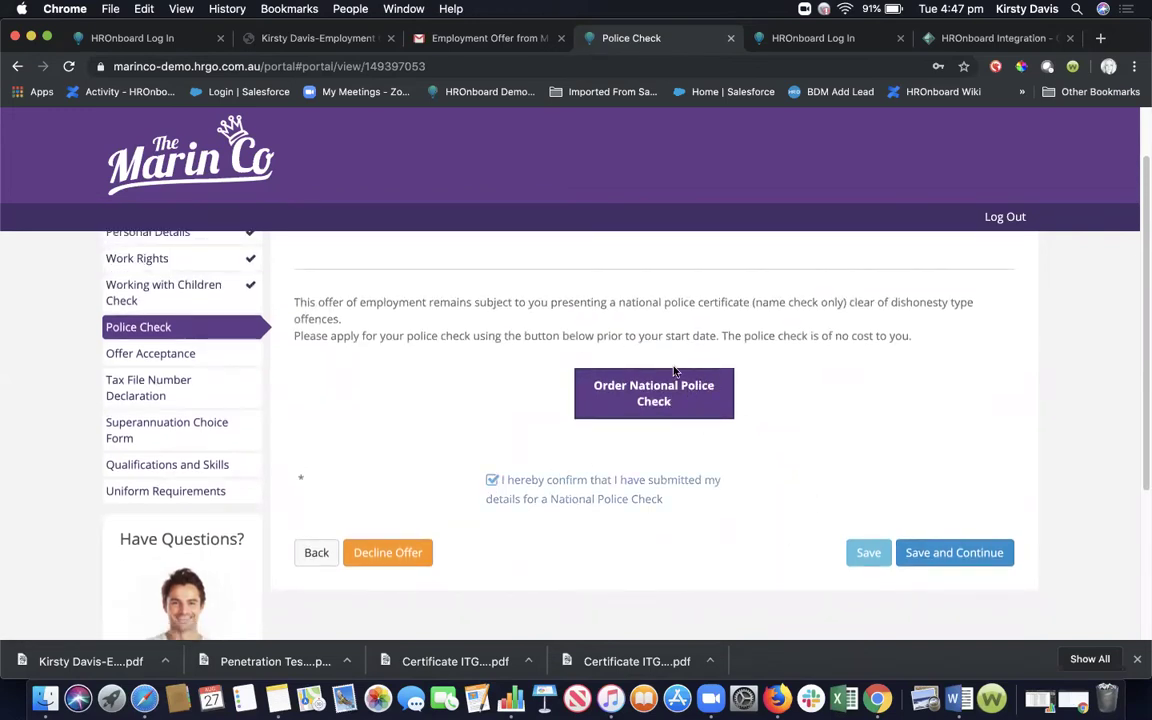
click(975, 552)
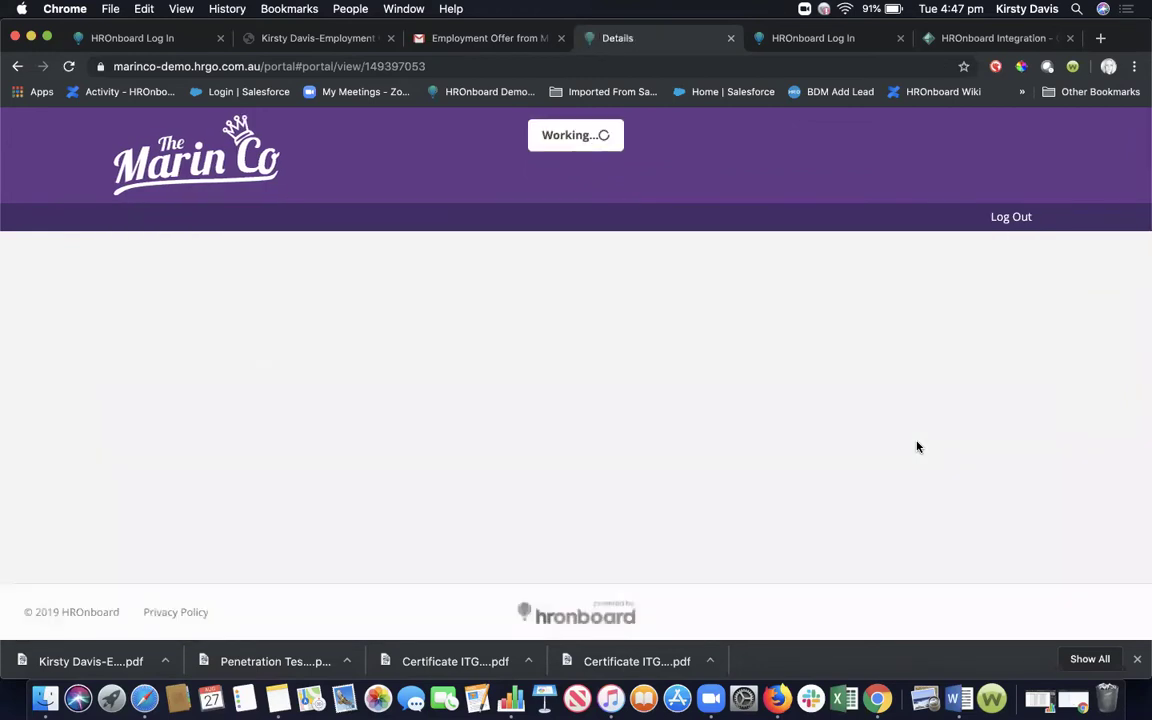
Step: Download and tick agreement to both the Employment Contract and the Internet Usage Policy
scroll(795, 440, down, 3)
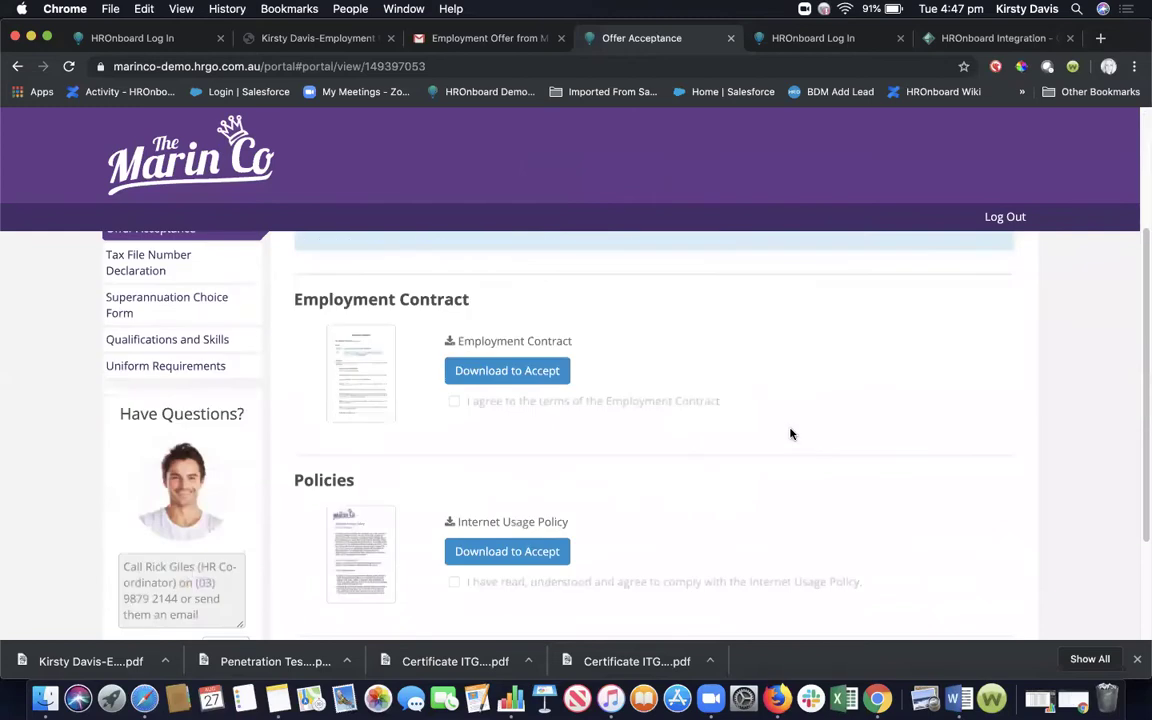
click(508, 372)
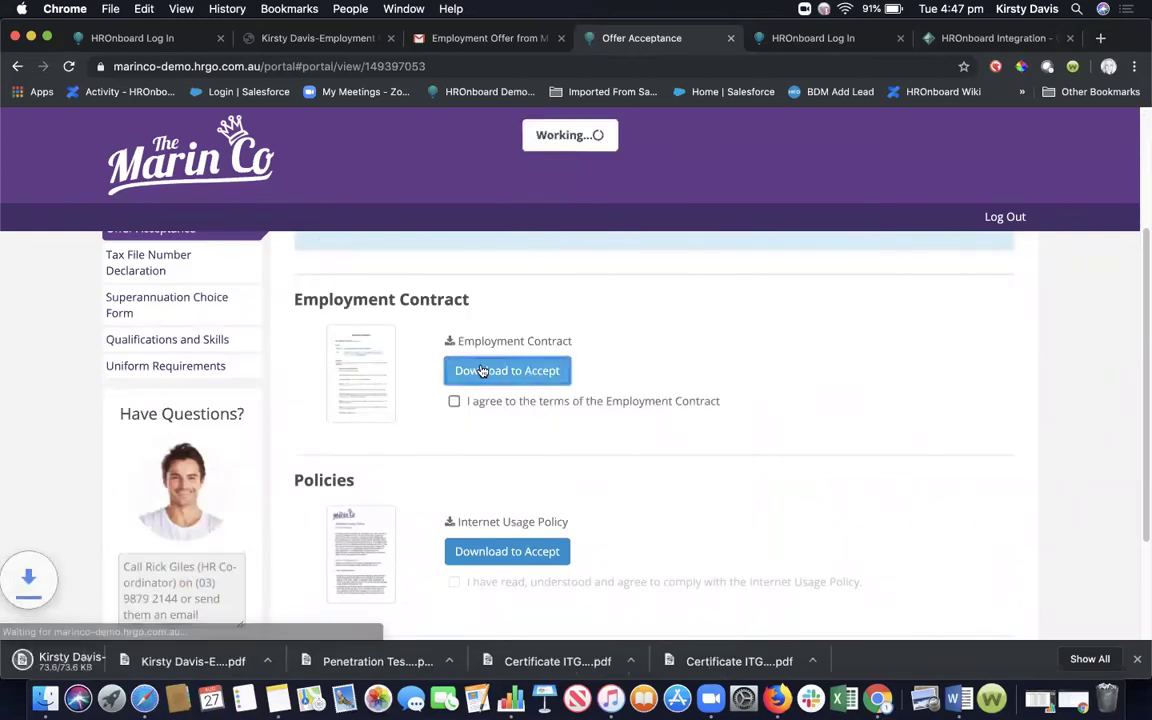
click(455, 401)
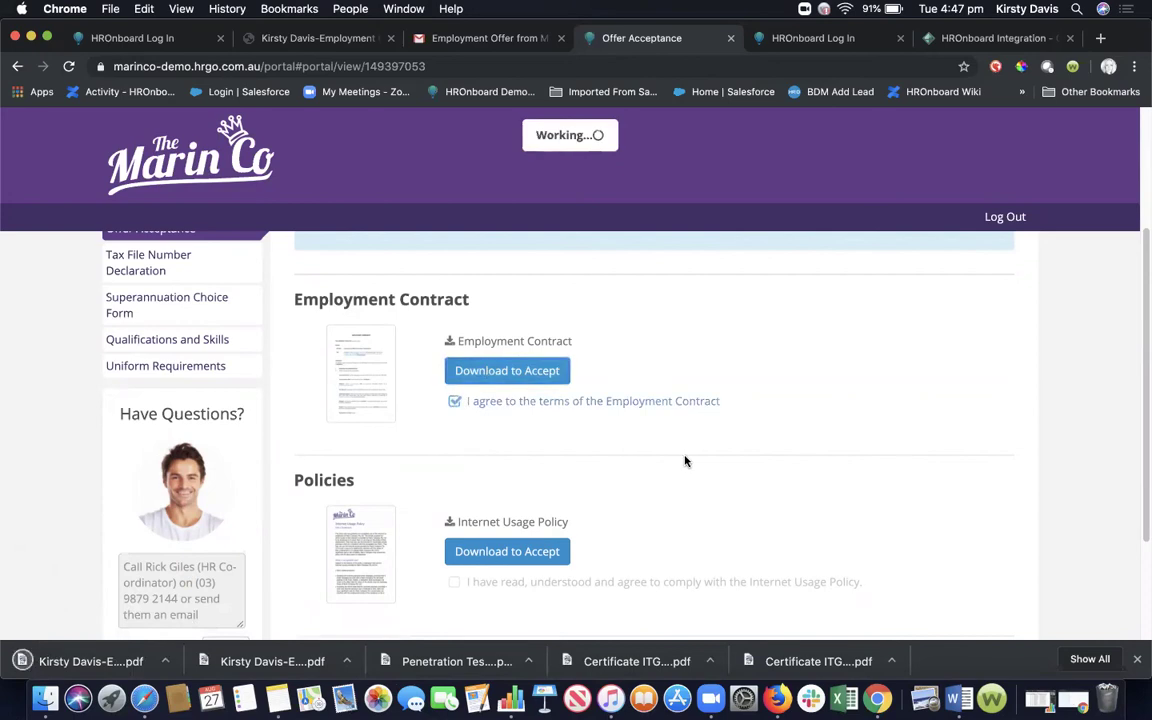
scroll(685, 461, down, 3)
click(533, 397)
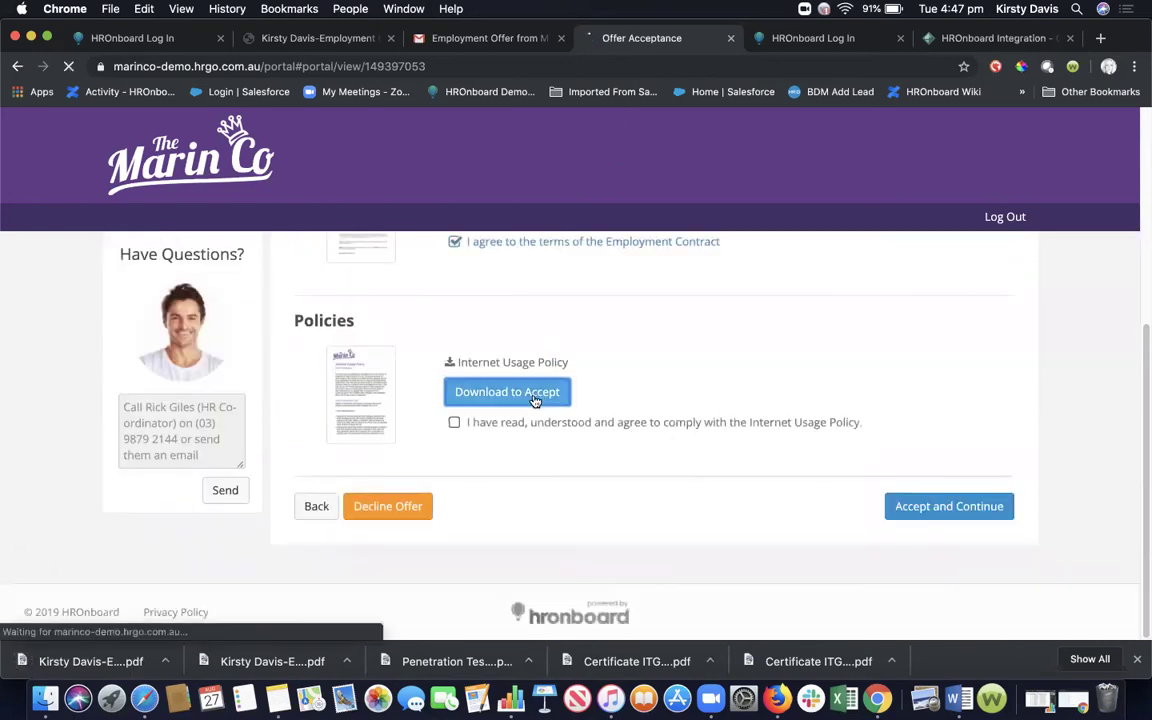
click(454, 422)
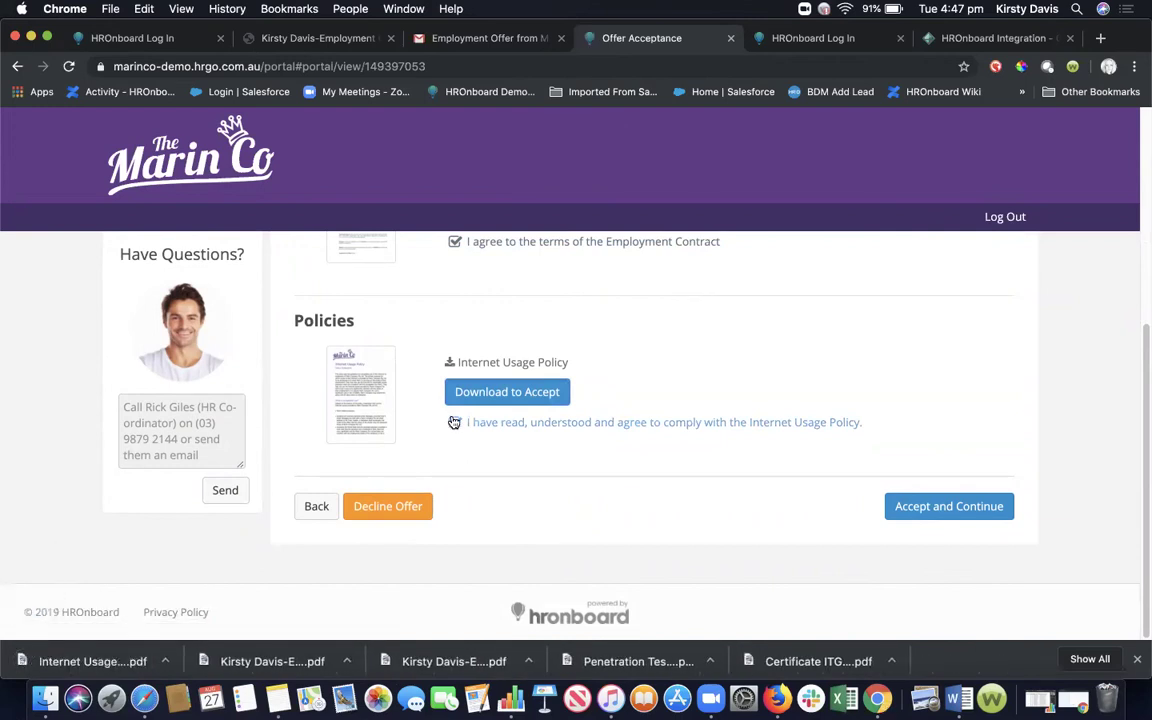
scroll(594, 452, up, 1)
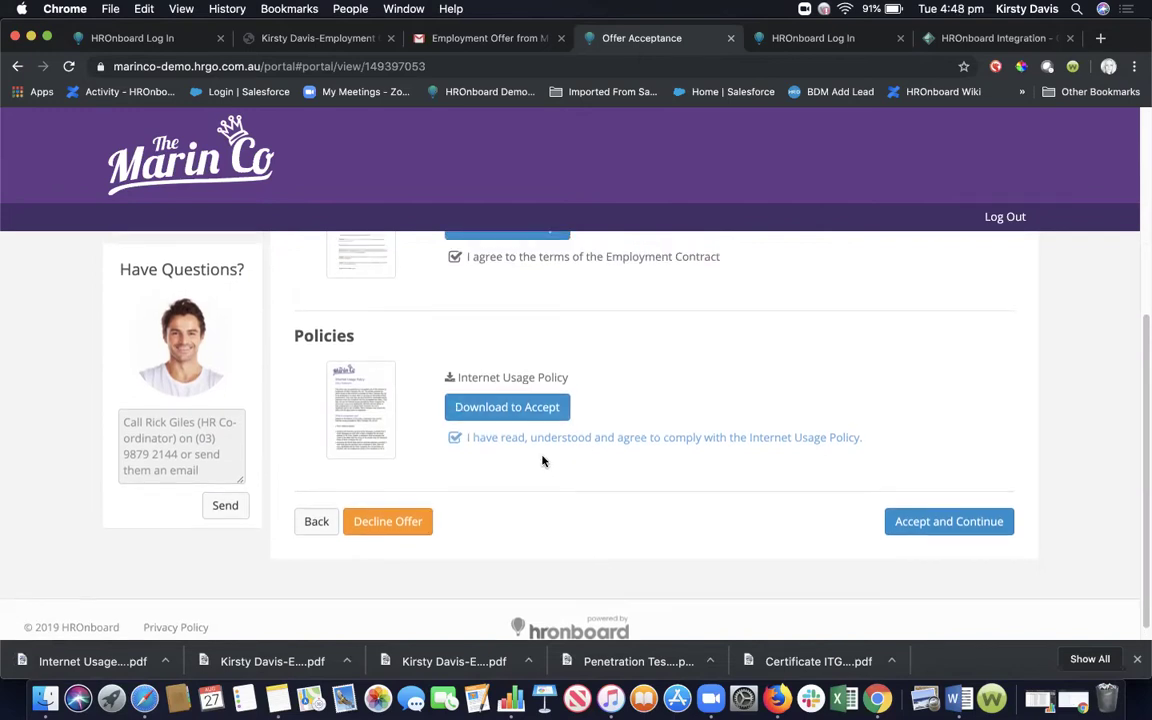
Step: Accept the employment offer and confirm it with the 6-digit code sent to the mobile
click(979, 528)
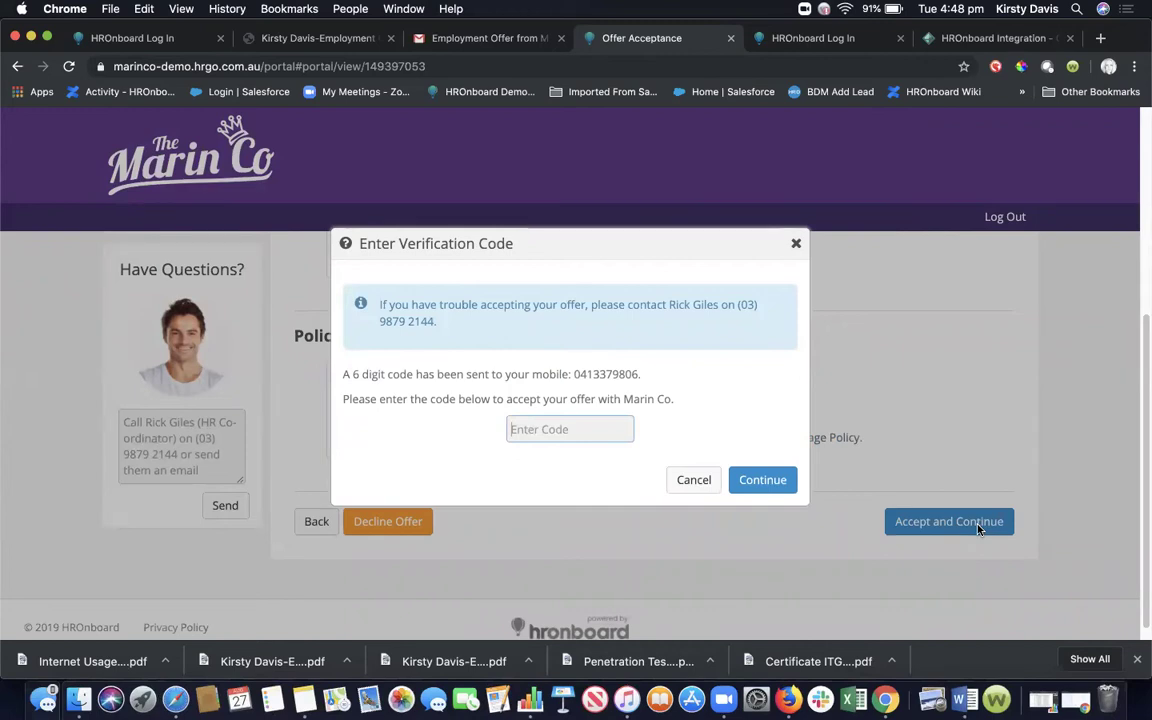
click(774, 481)
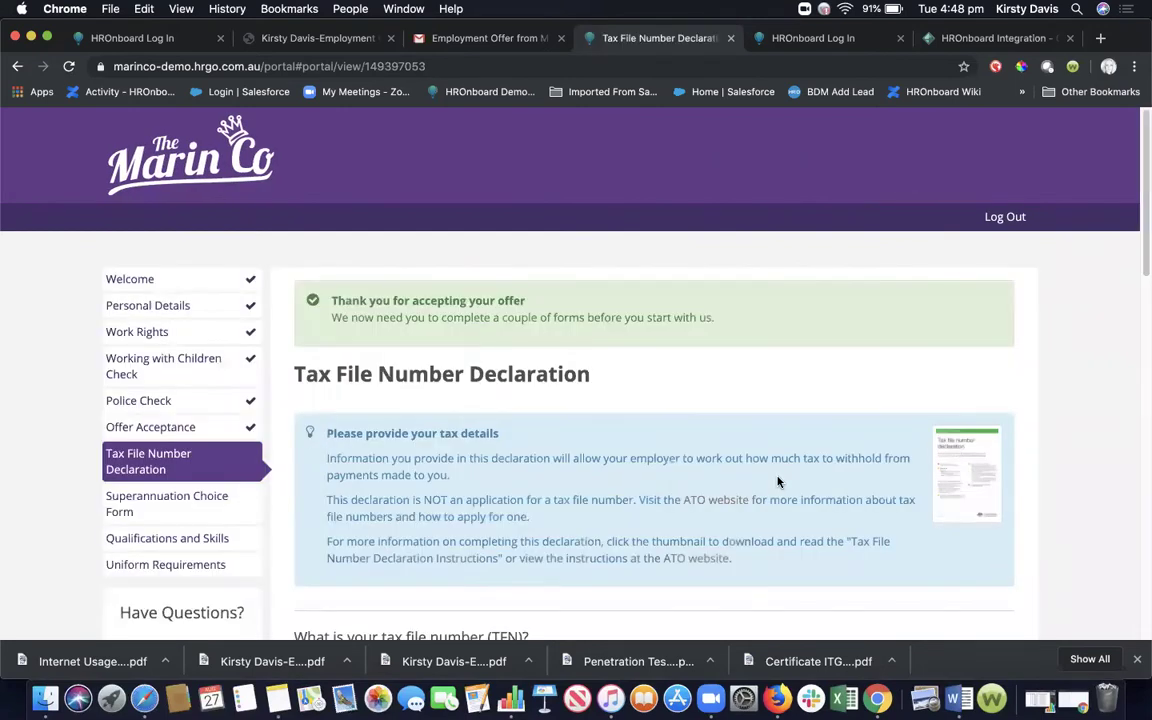
Step: Correct the final digit of the tax file number
scroll(780, 482, down, 3)
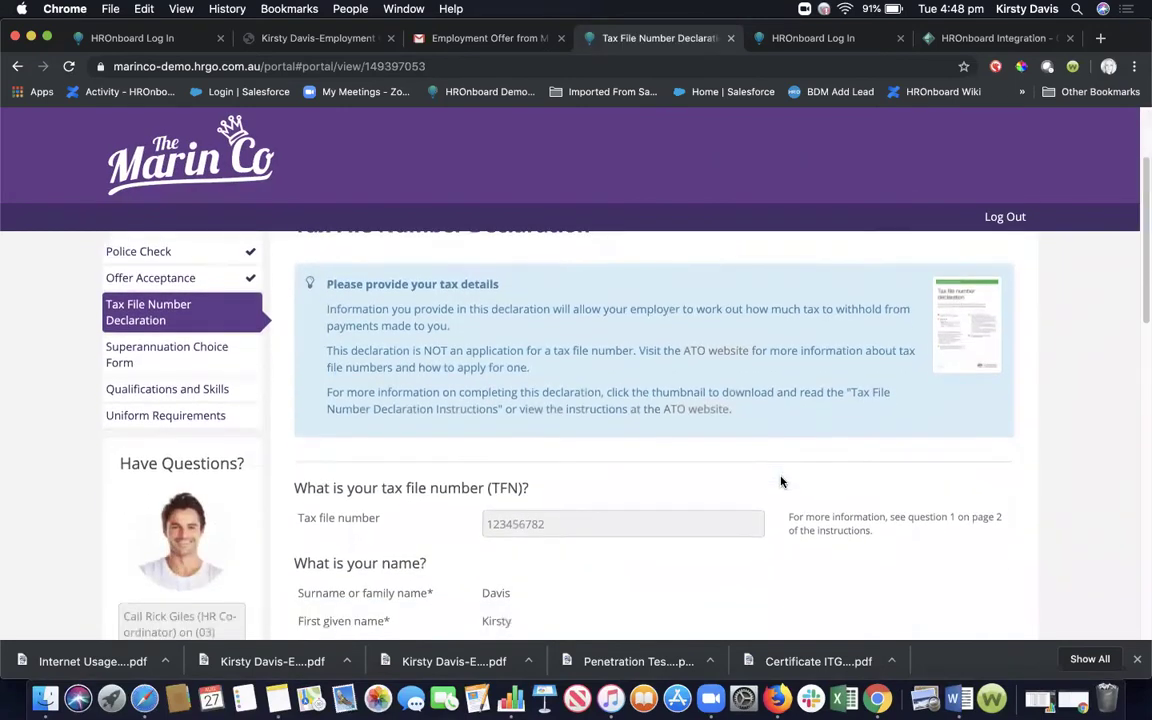
scroll(723, 470, down, 1)
scroll(663, 465, down, 1)
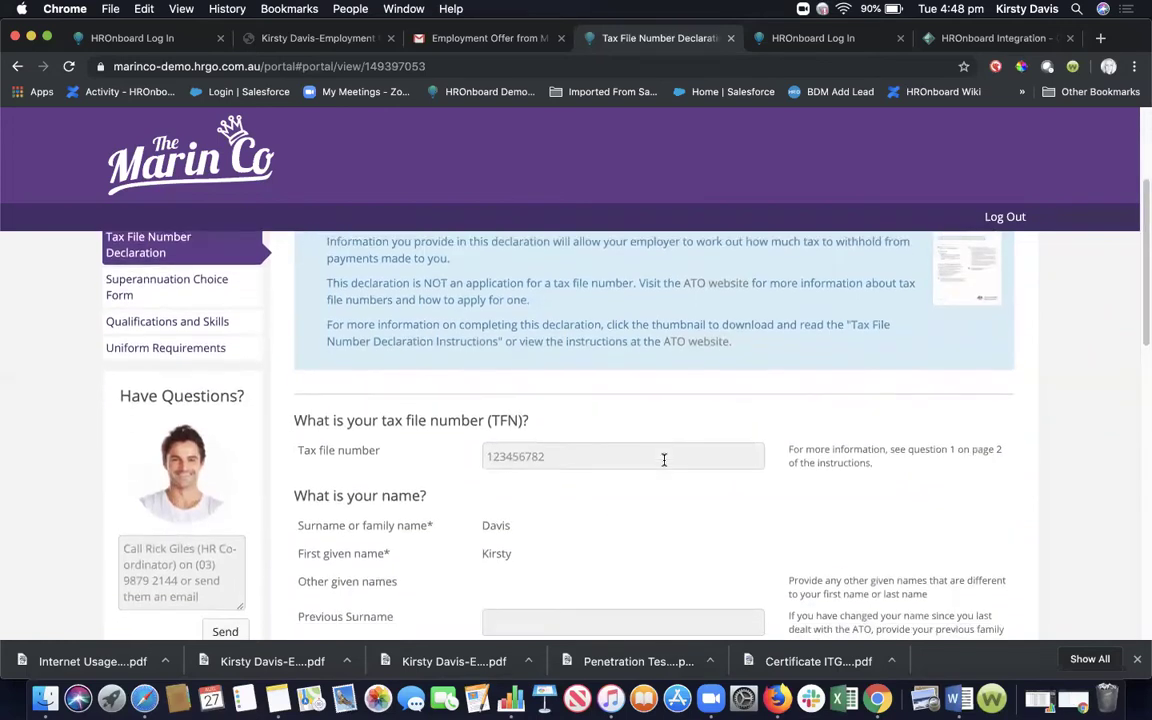
scroll(650, 450, down, 3)
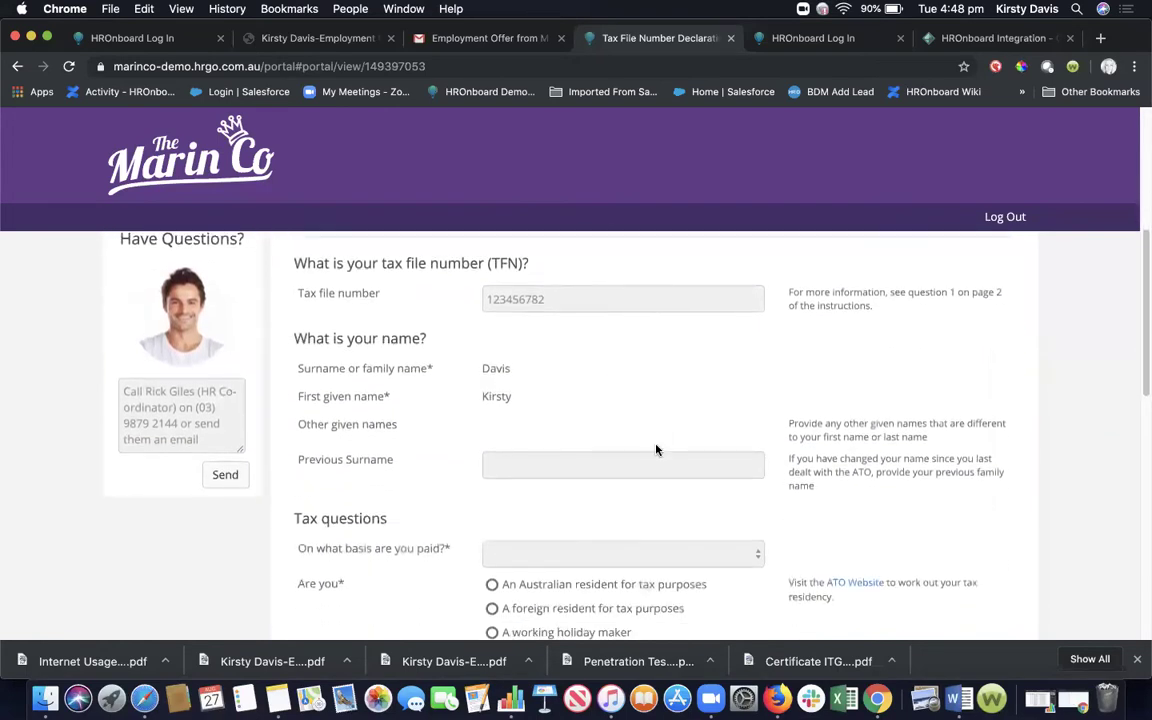
scroll(656, 450, up, 4)
click(545, 509)
key(BackSpace)
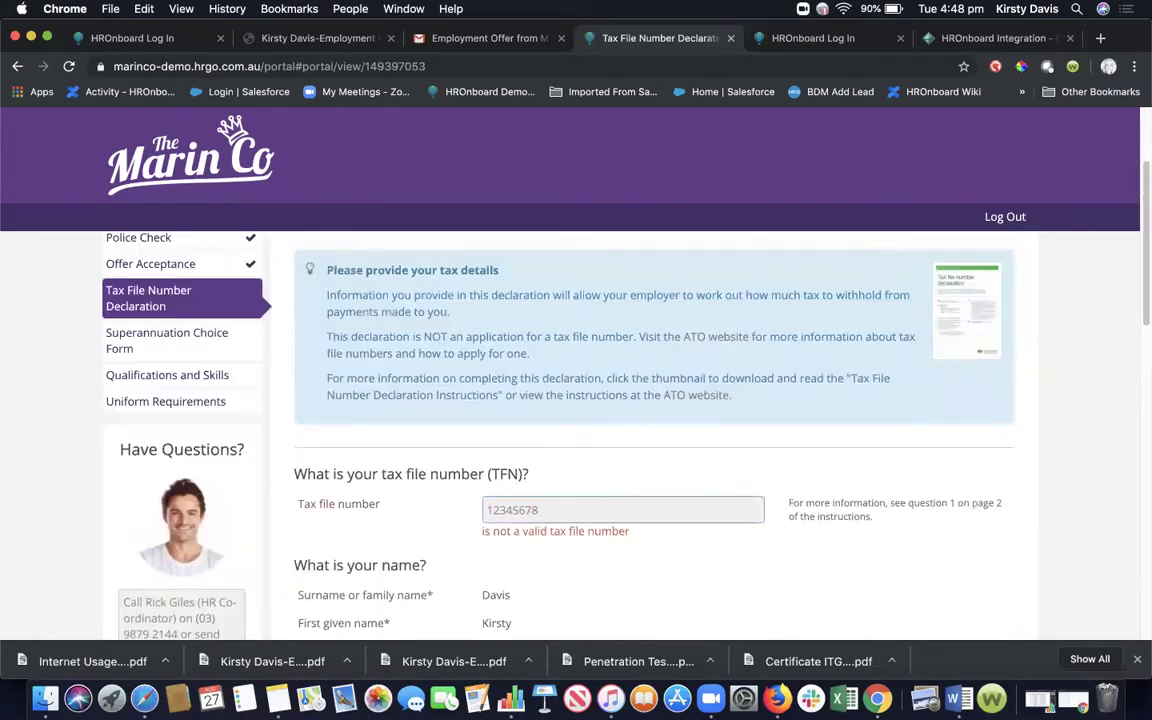
text(1)
scroll(600, 420, down, 2)
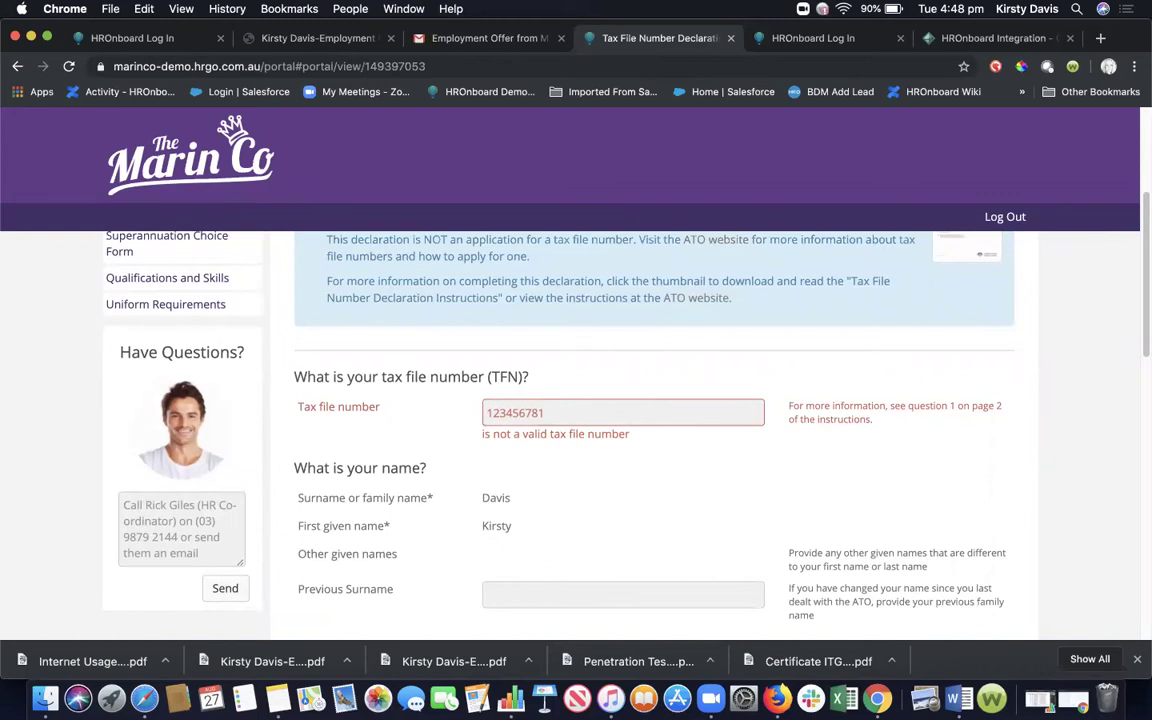
key(BackSpace)
text(2)
scroll(657, 382, down, 2)
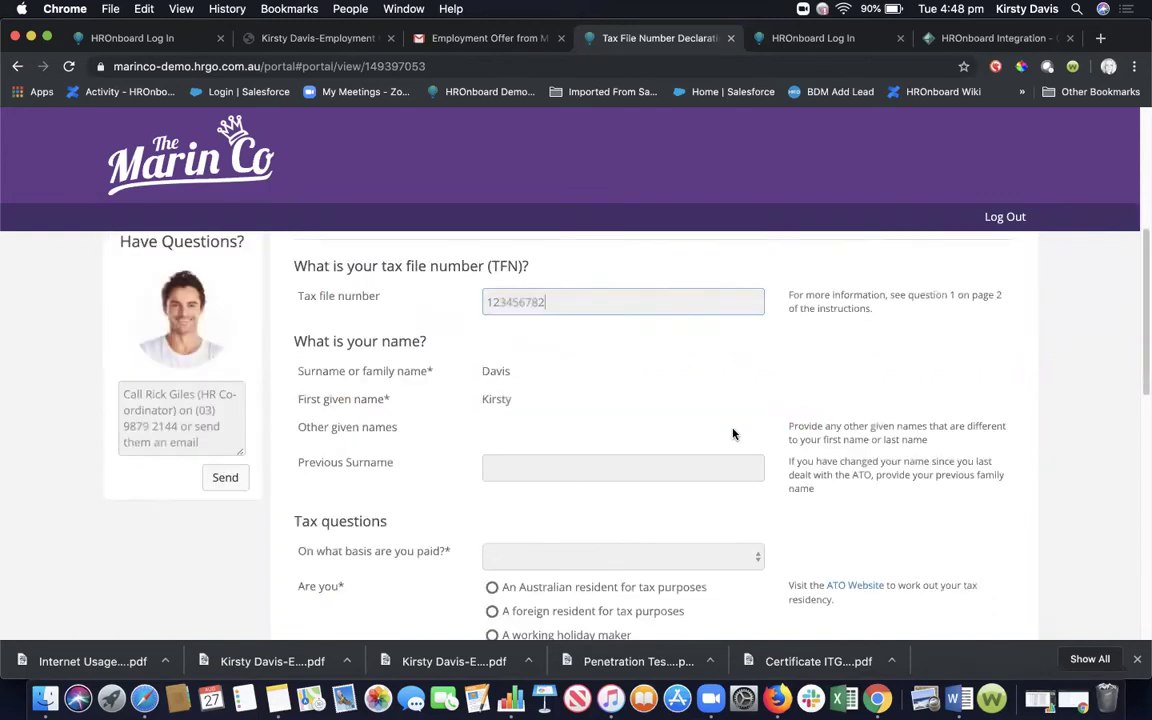
scroll(733, 434, down, 1)
Step: Choose Full time employment, Australian resident for tax, and claim the tax-free threshold
click(748, 488)
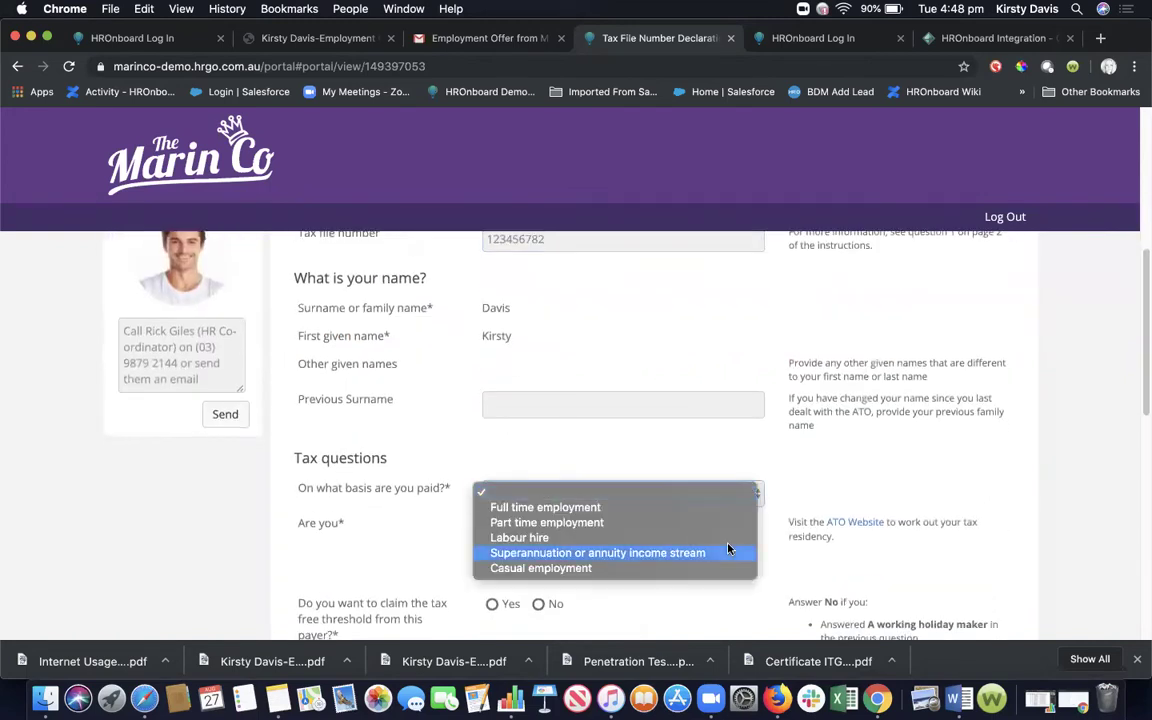
click(720, 508)
scroll(424, 350, down, 3)
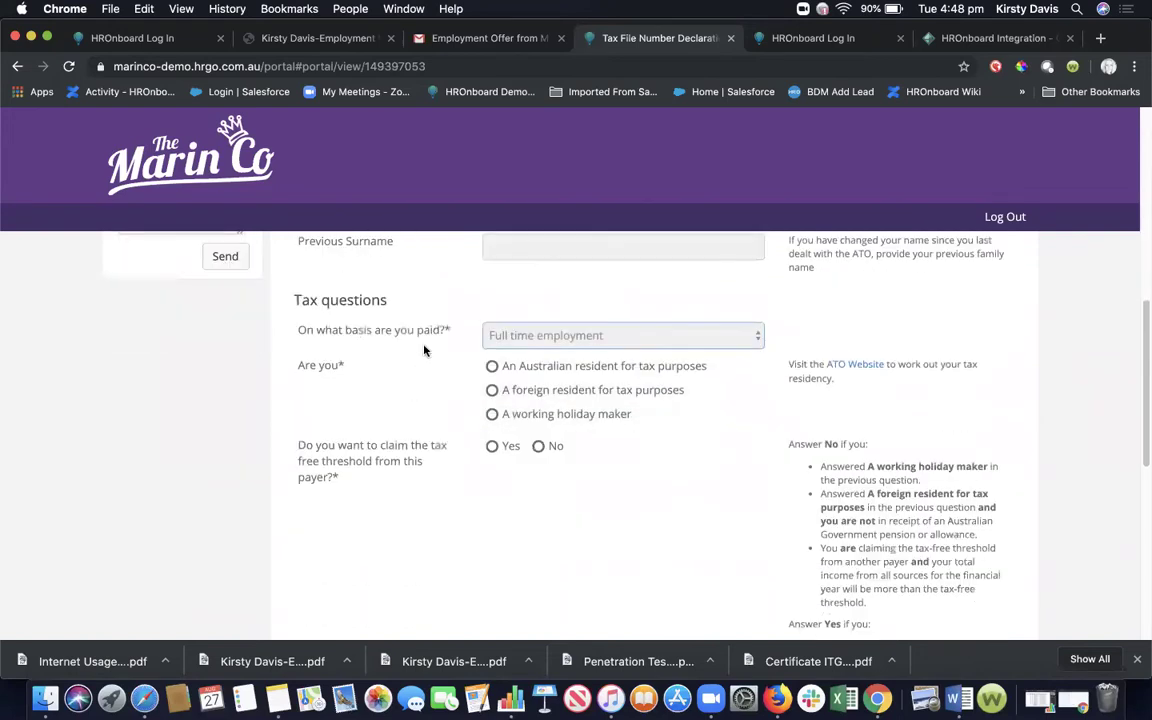
click(492, 366)
click(492, 446)
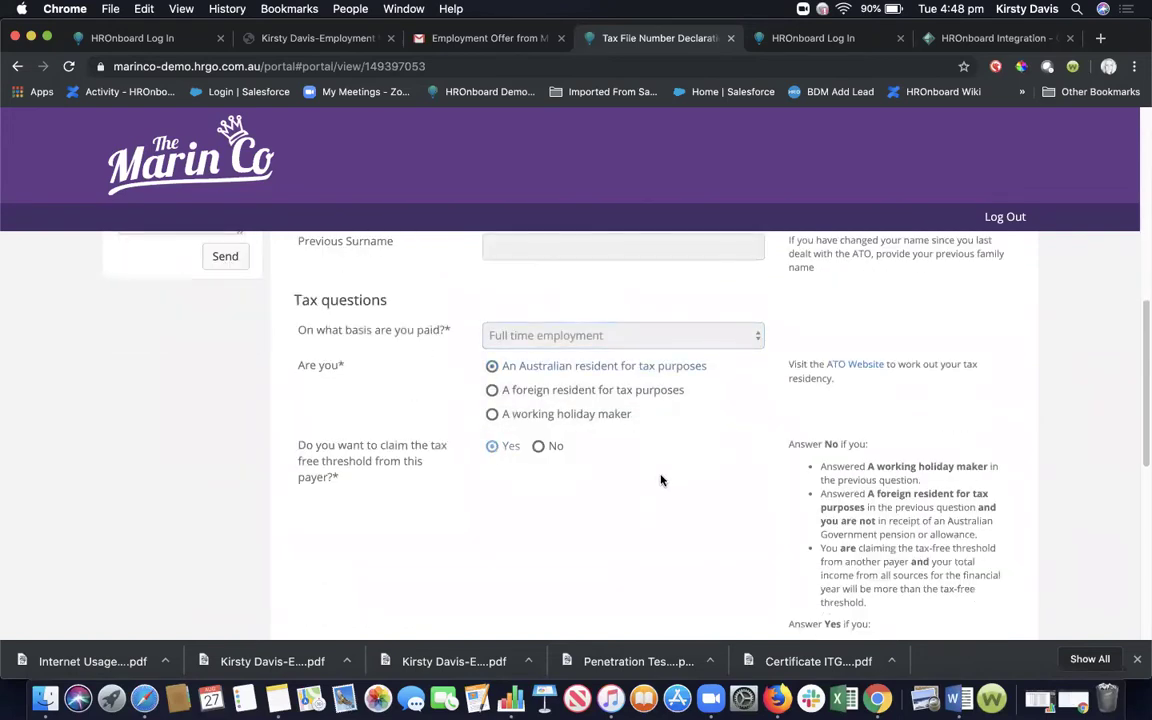
Step: Answer No to a HELP debt, tick the declaration, and save the TFN form
scroll(660, 480, down, 5)
click(538, 456)
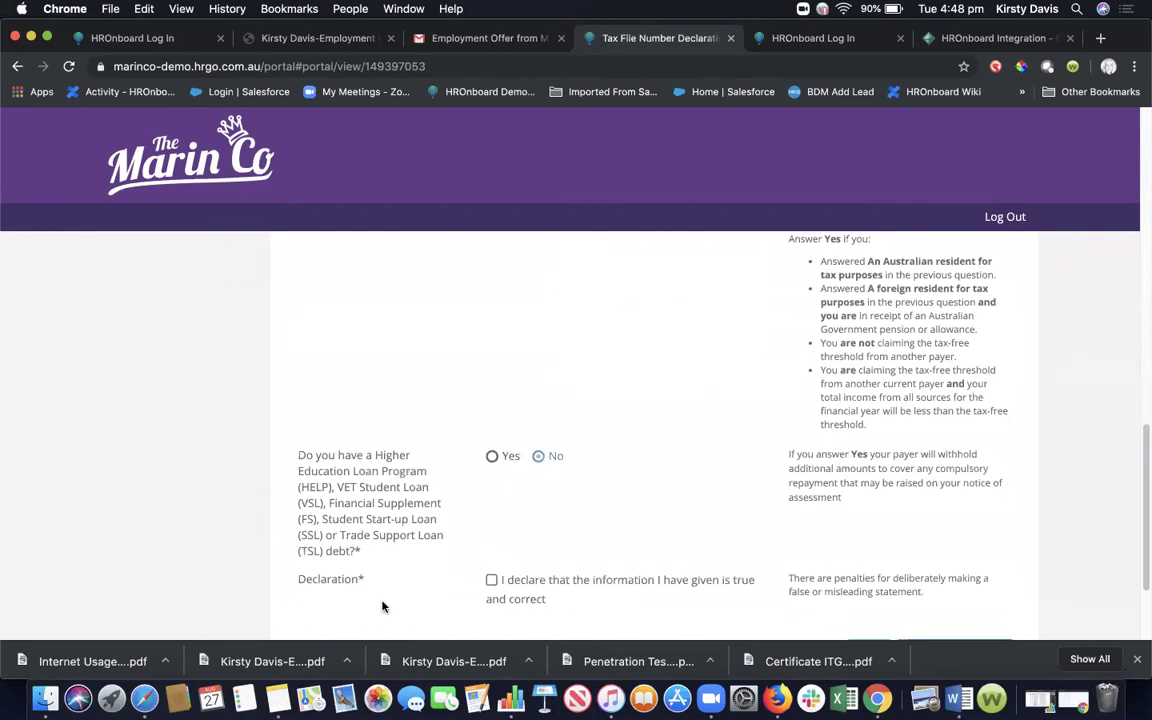
click(491, 581)
scroll(784, 470, down, 2)
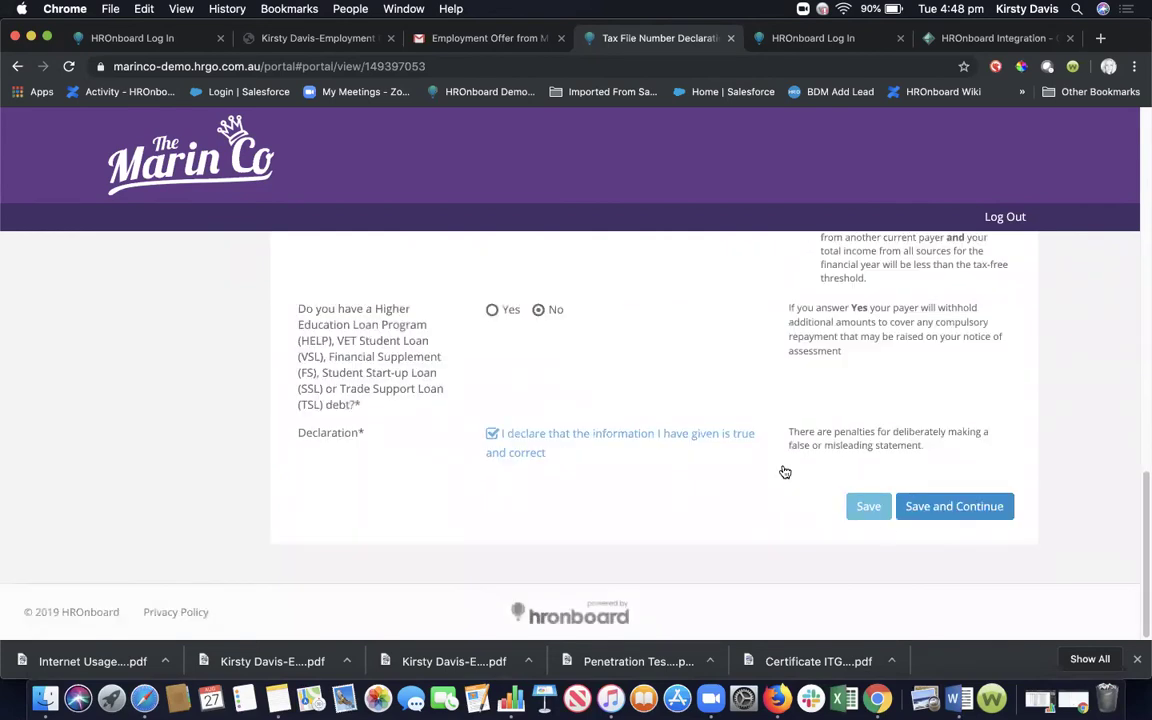
click(966, 507)
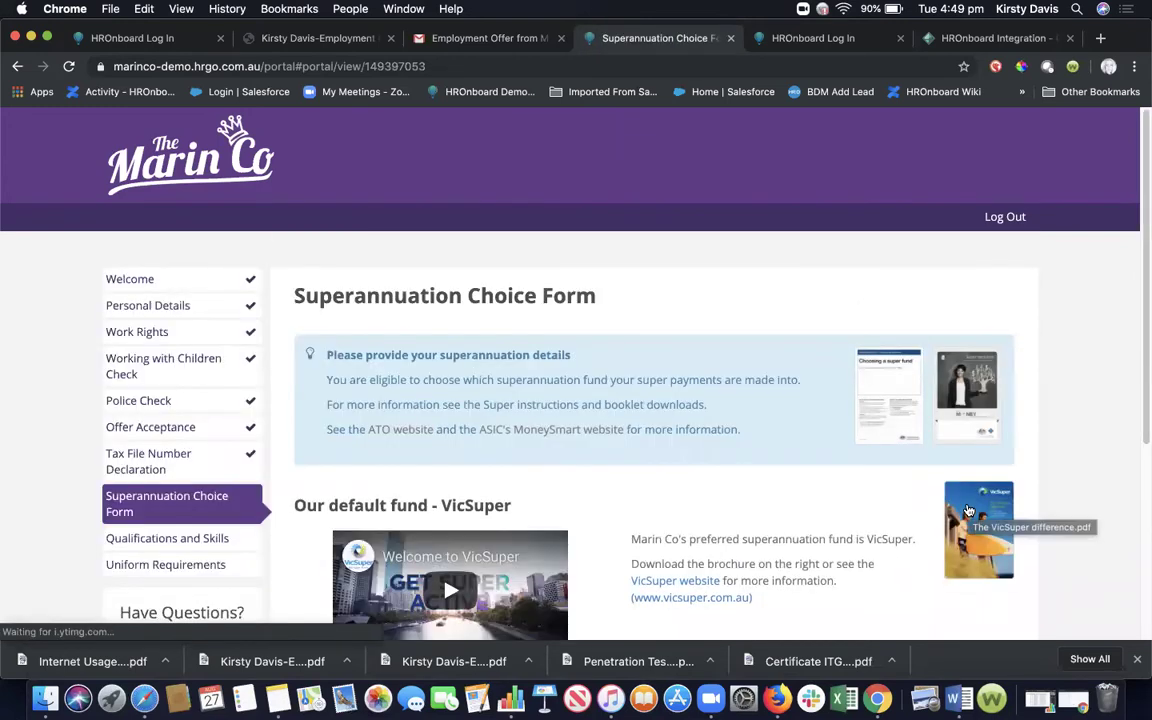
Step: Keep 'The super fund nominated by my employer' as the super choice and save the form
scroll(790, 484, down, 5)
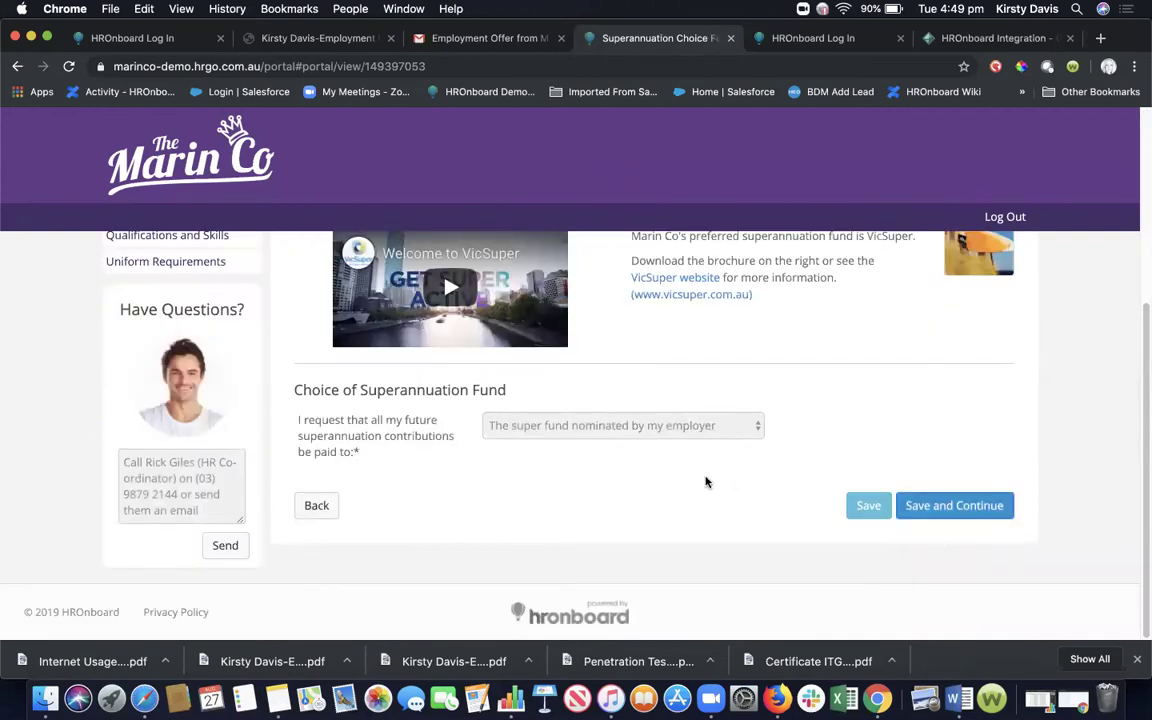
scroll(730, 467, up, 4)
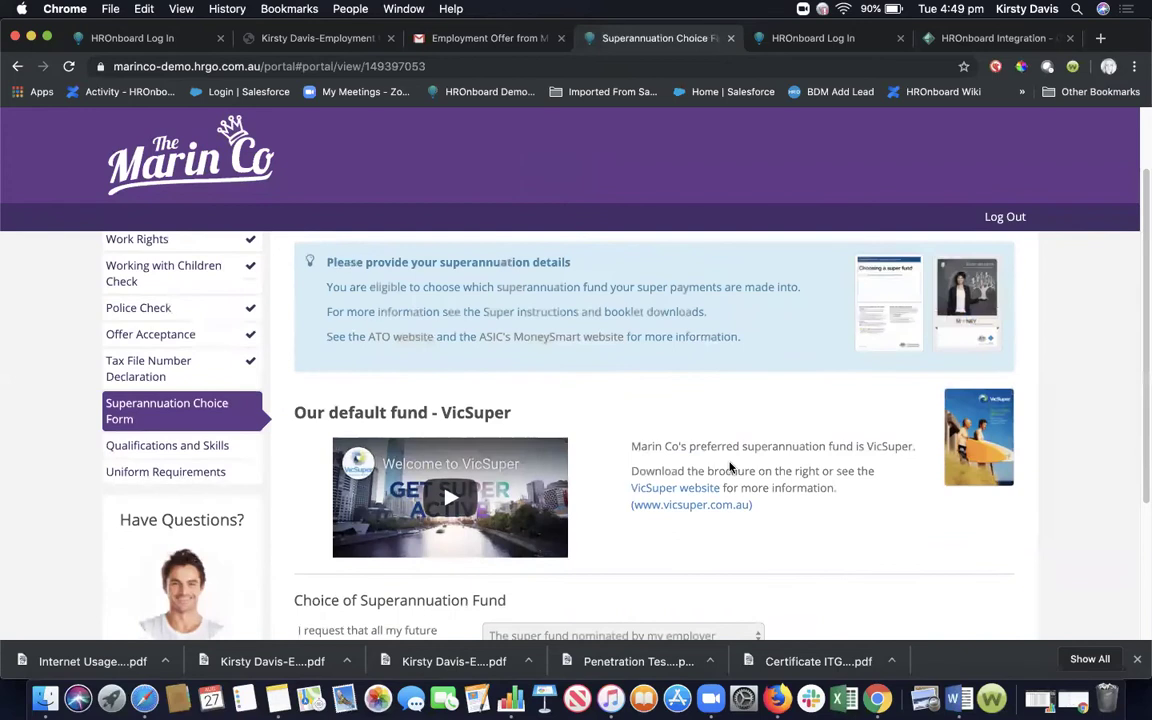
scroll(730, 467, up, 2)
scroll(731, 468, down, 5)
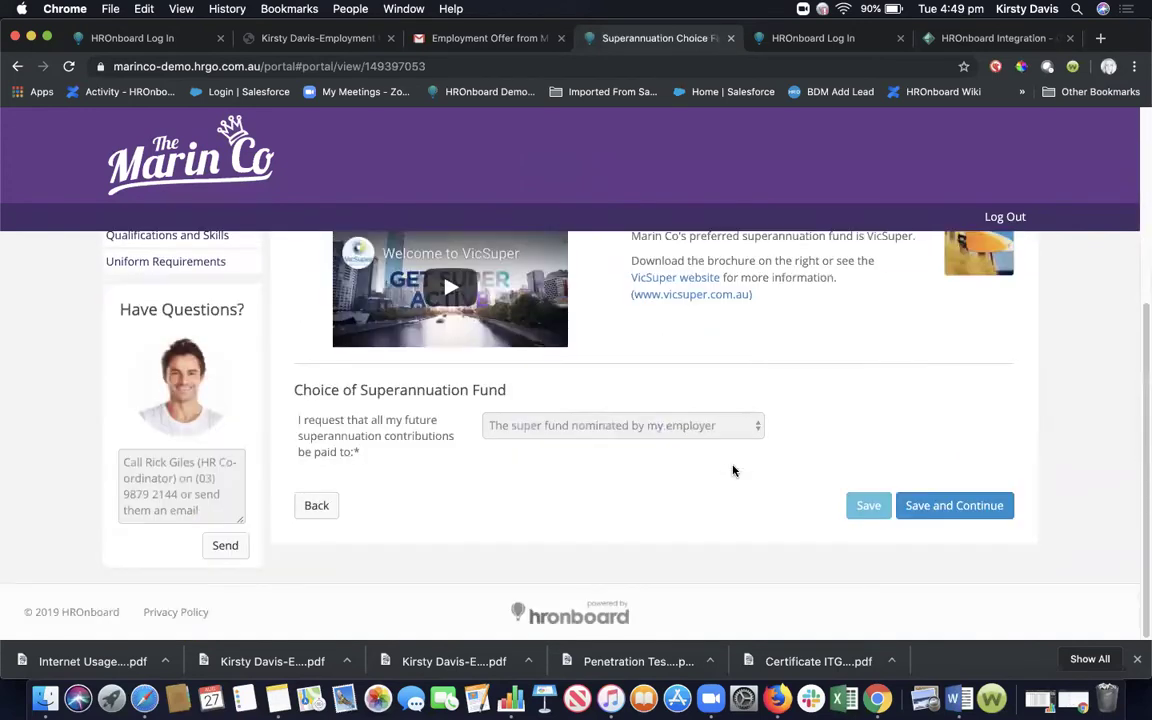
click(720, 426)
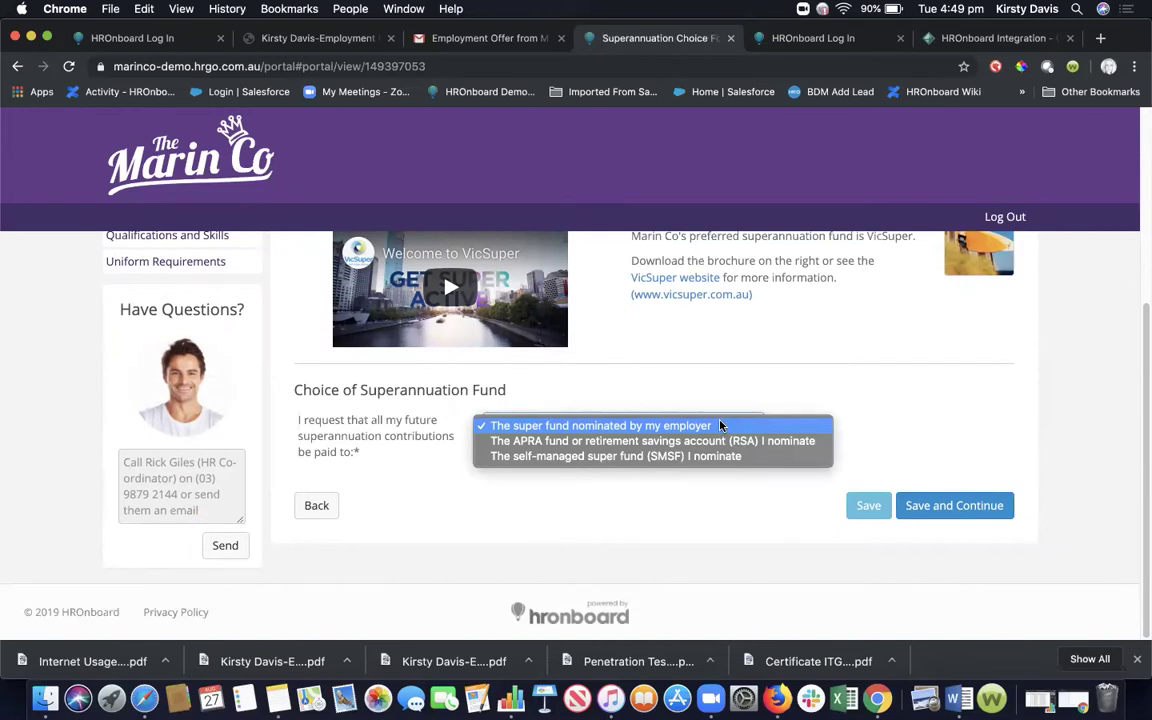
click(745, 441)
scroll(770, 465, down, 7)
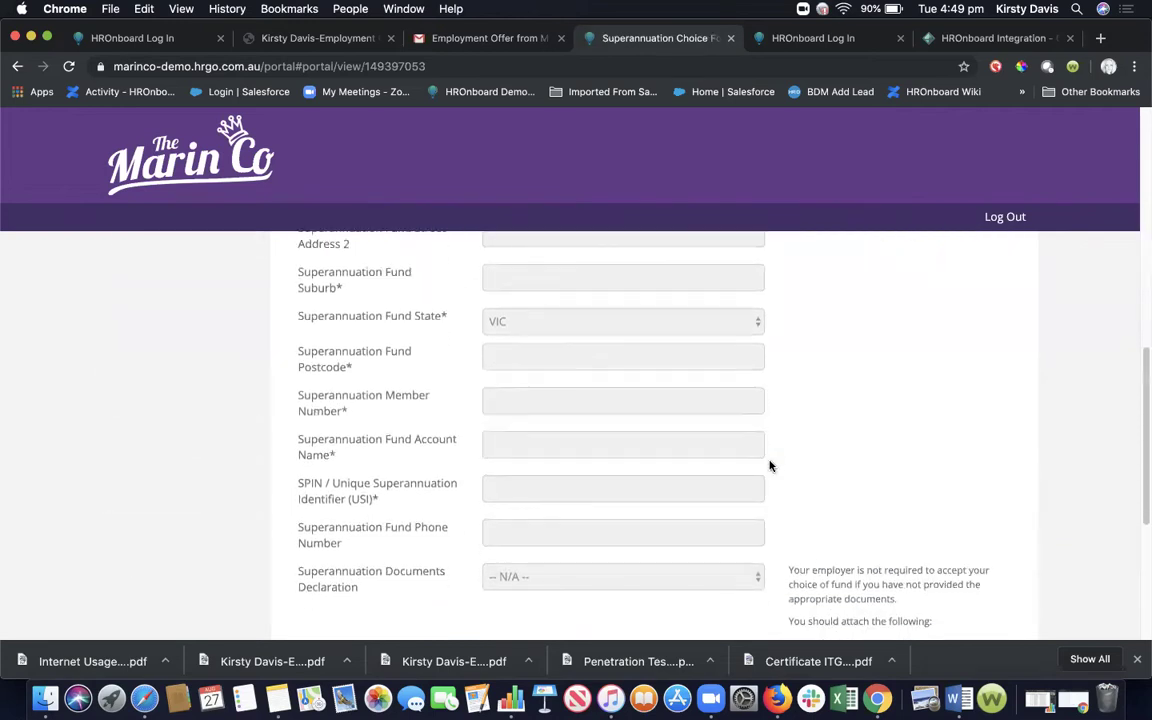
scroll(770, 465, up, 7)
click(629, 395)
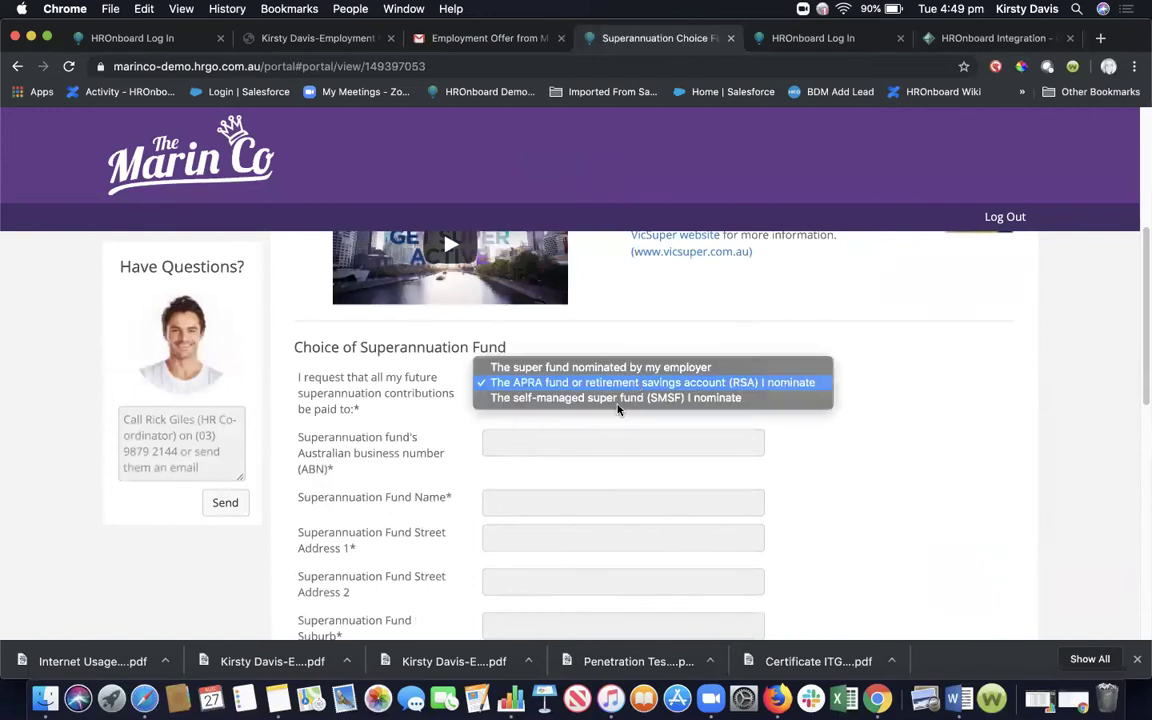
click(675, 362)
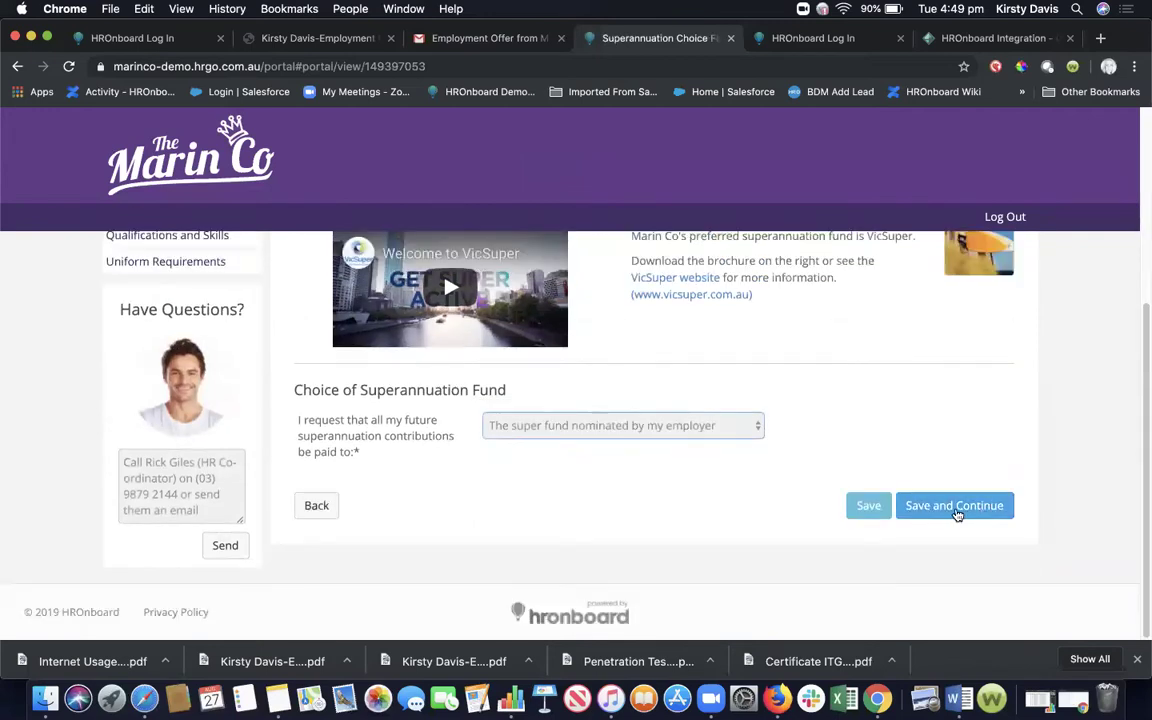
click(955, 506)
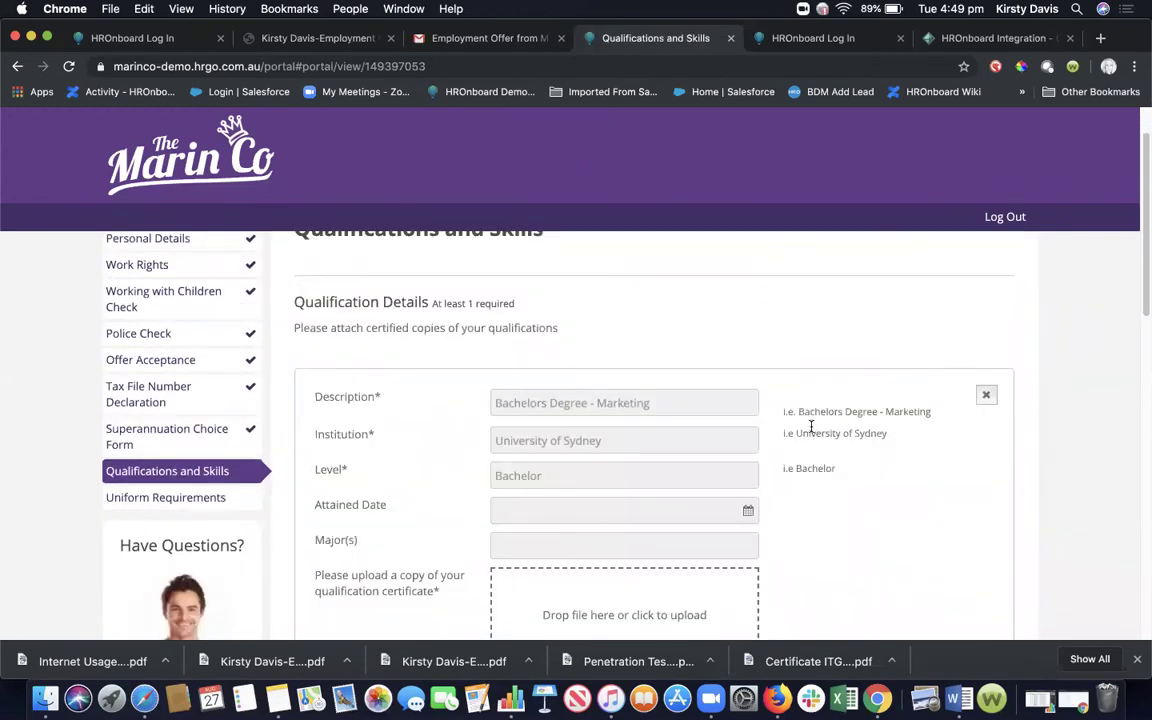
Step: Review the Bachelors degree's description and Institution entries
scroll(811, 427, up, 1)
scroll(810, 416, down, 1)
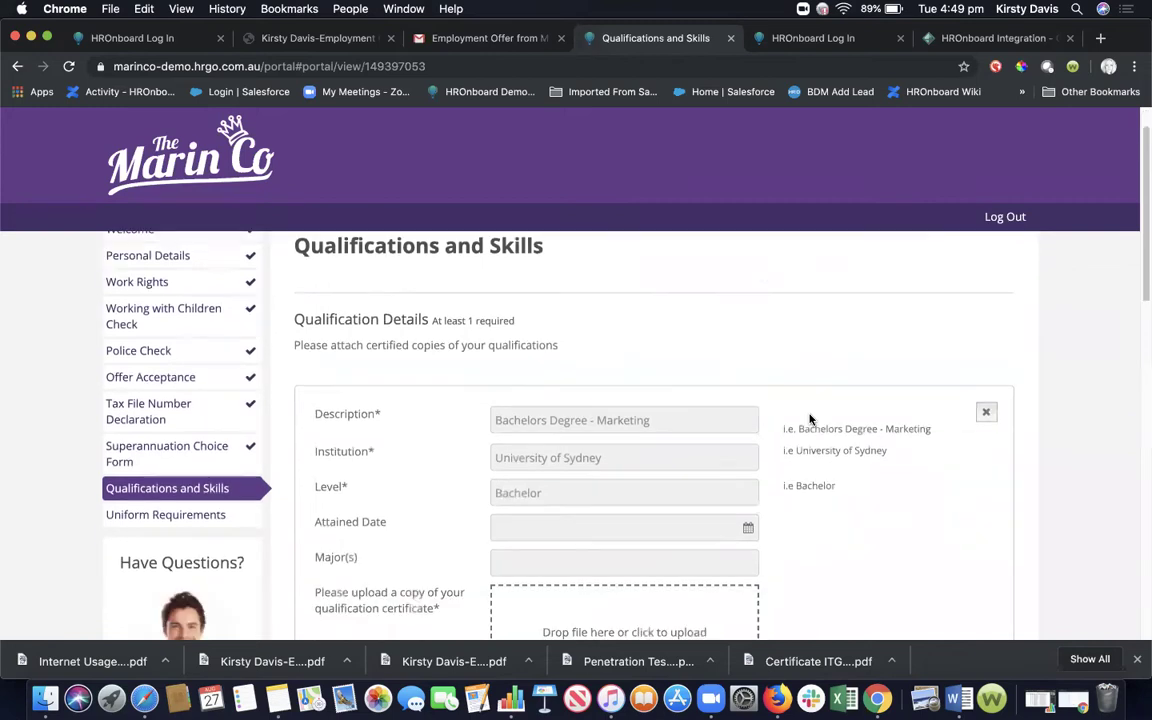
scroll(810, 418, down, 2)
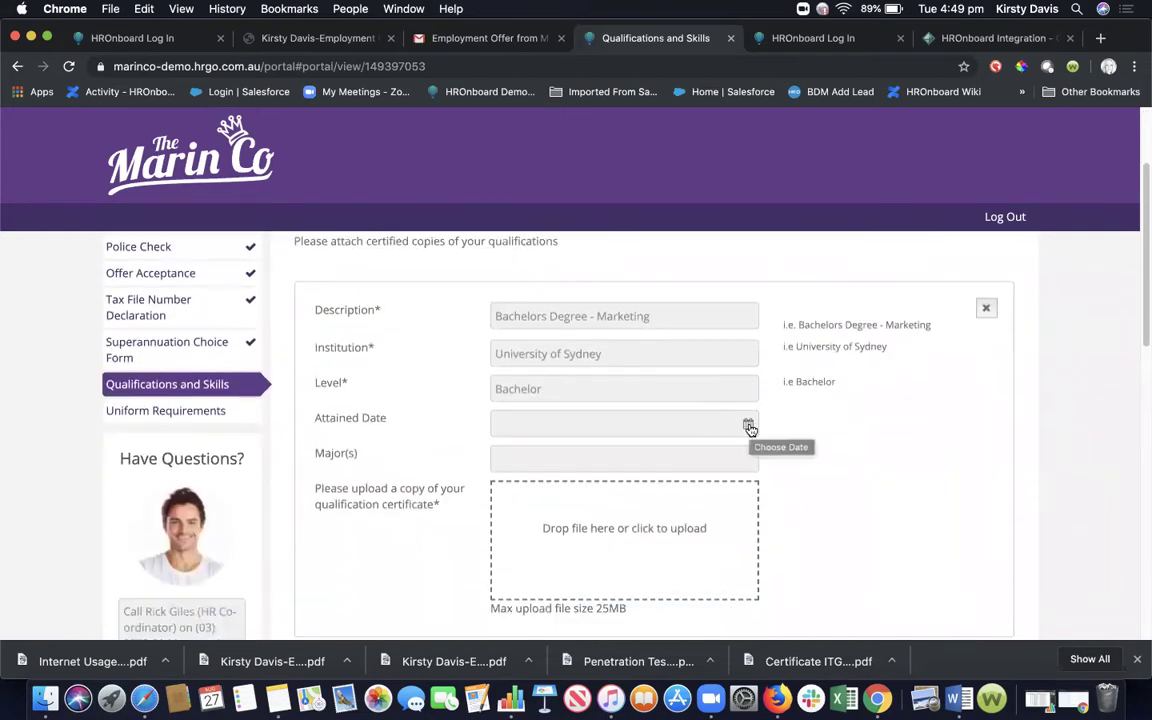
scroll(825, 442, down, 2)
scroll(822, 443, up, 3)
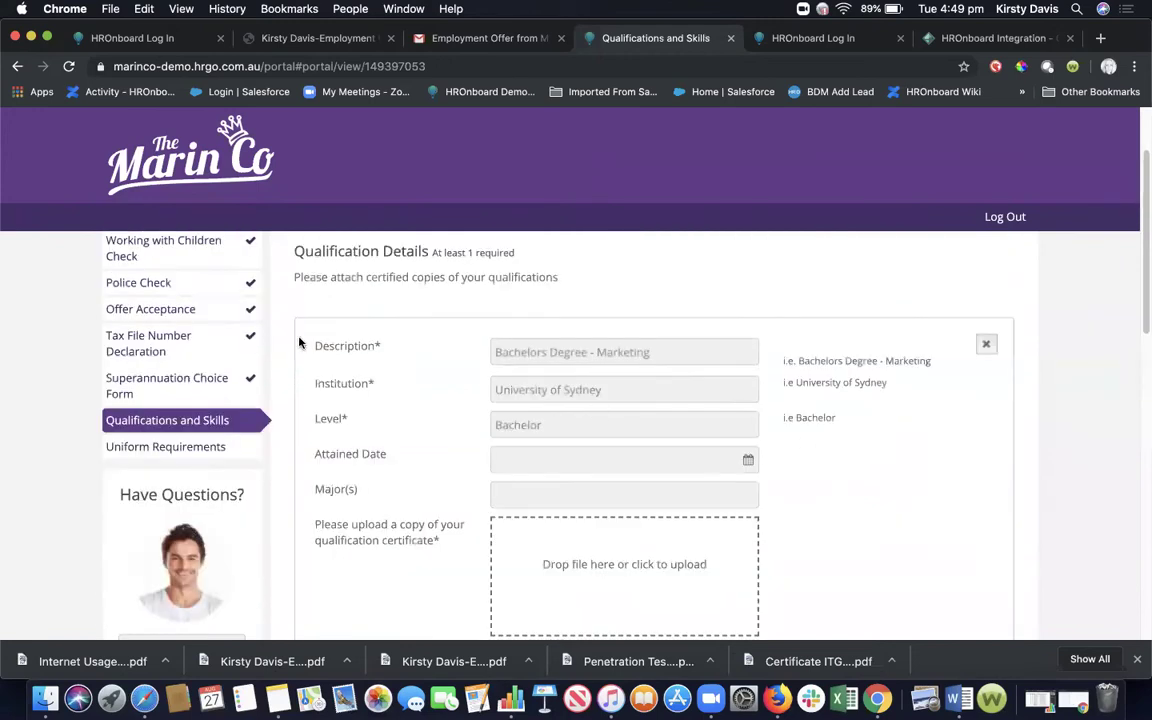
click(667, 352)
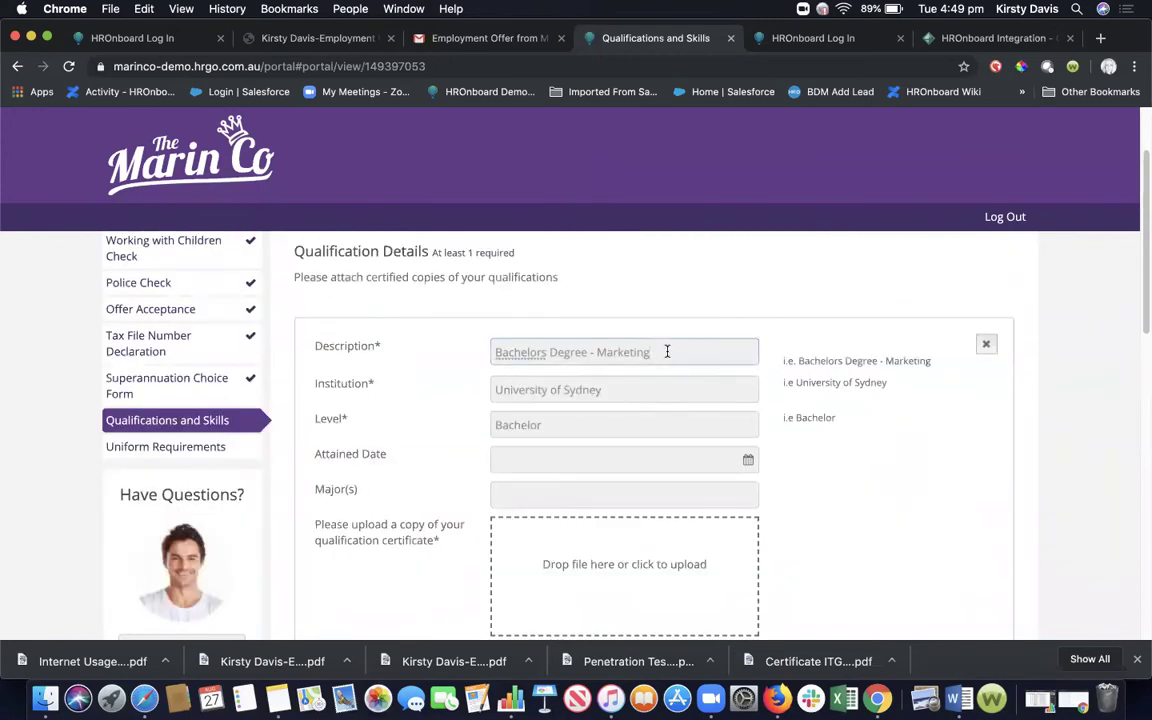
drag(630, 351, 851, 390)
double_click(851, 390)
click(720, 386)
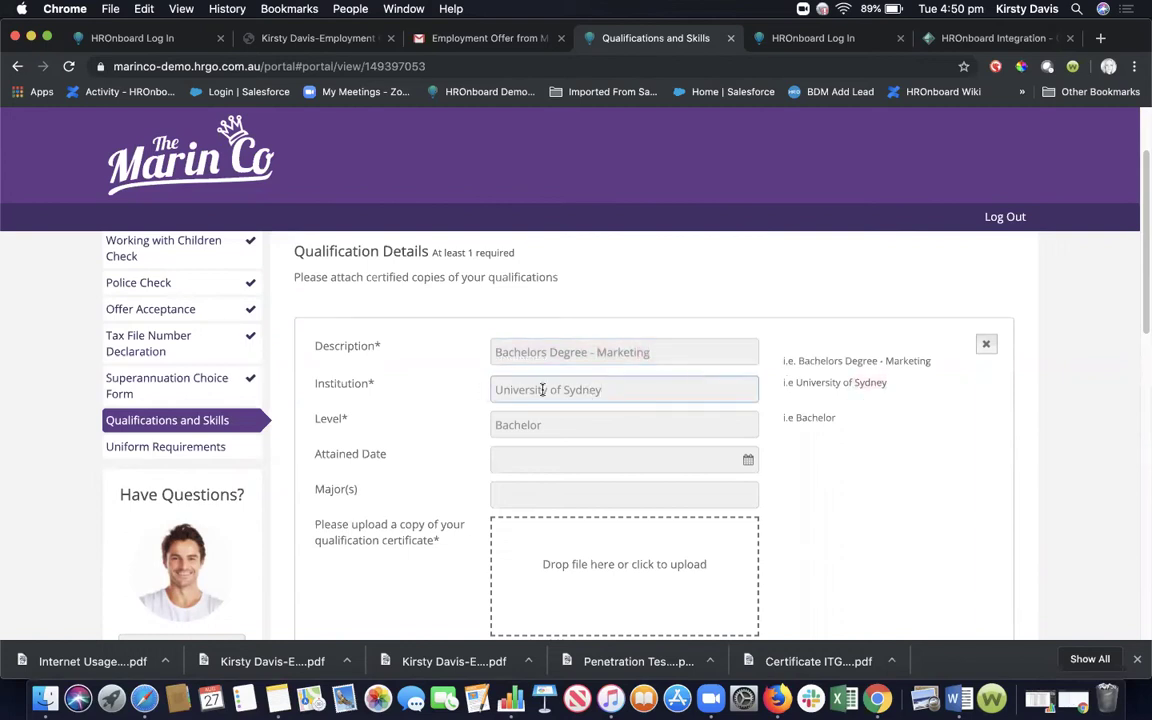
scroll(917, 424, down, 1)
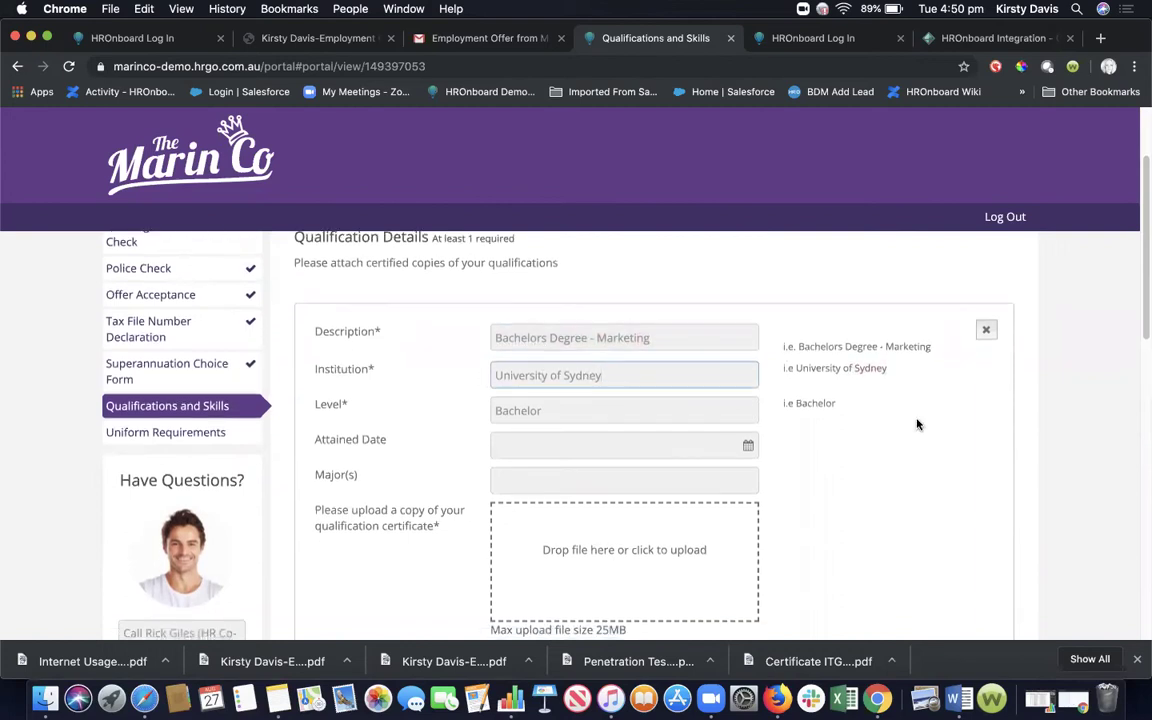
click(695, 412)
scroll(857, 443, down, 1)
Step: Set the Bachelors degree attained date to 1 August 2017
click(748, 427)
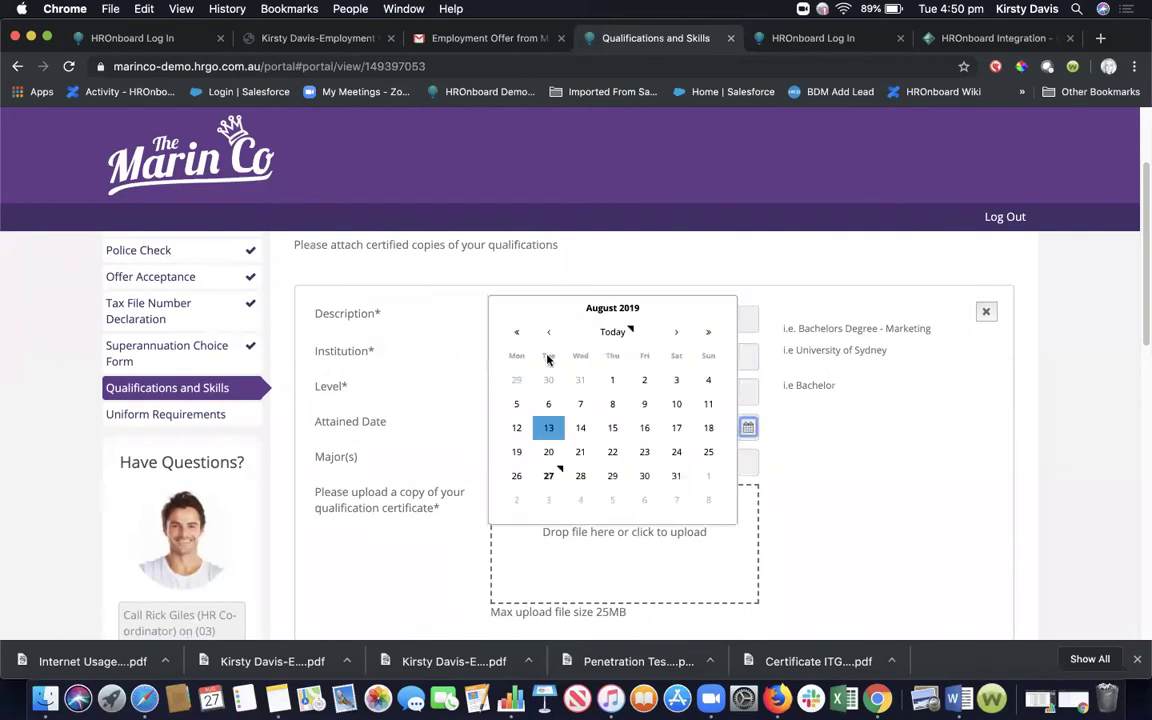
click(516, 332)
click(516, 332)
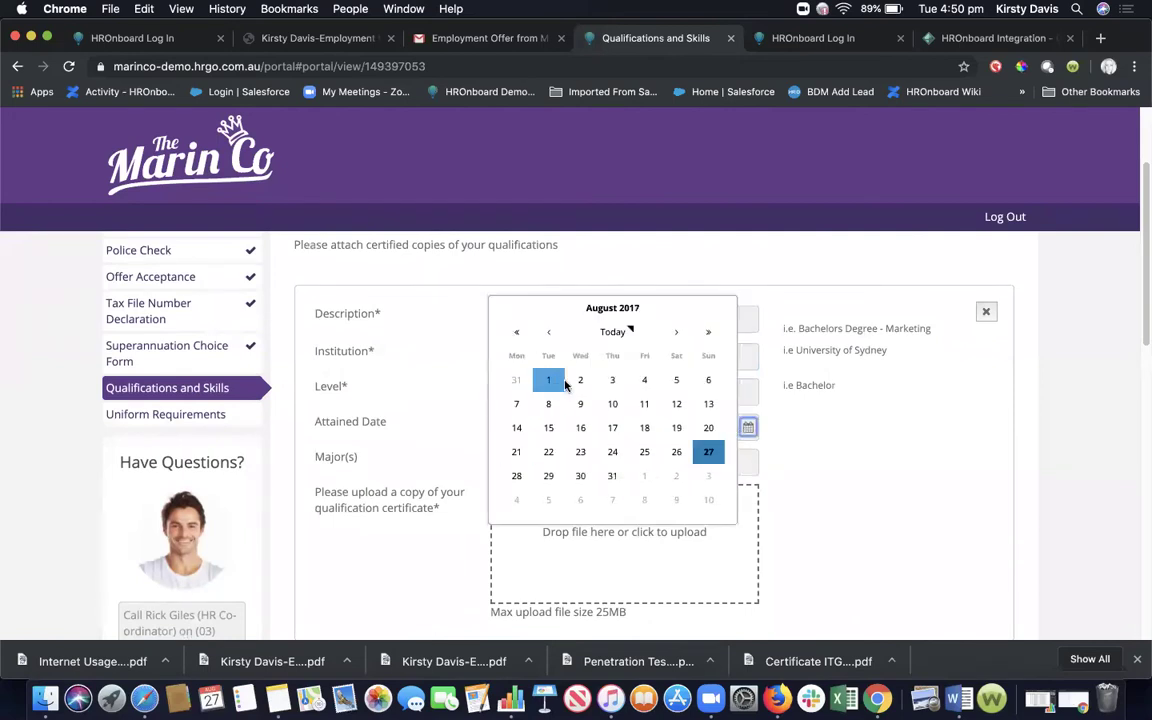
click(549, 379)
scroll(897, 465, down, 4)
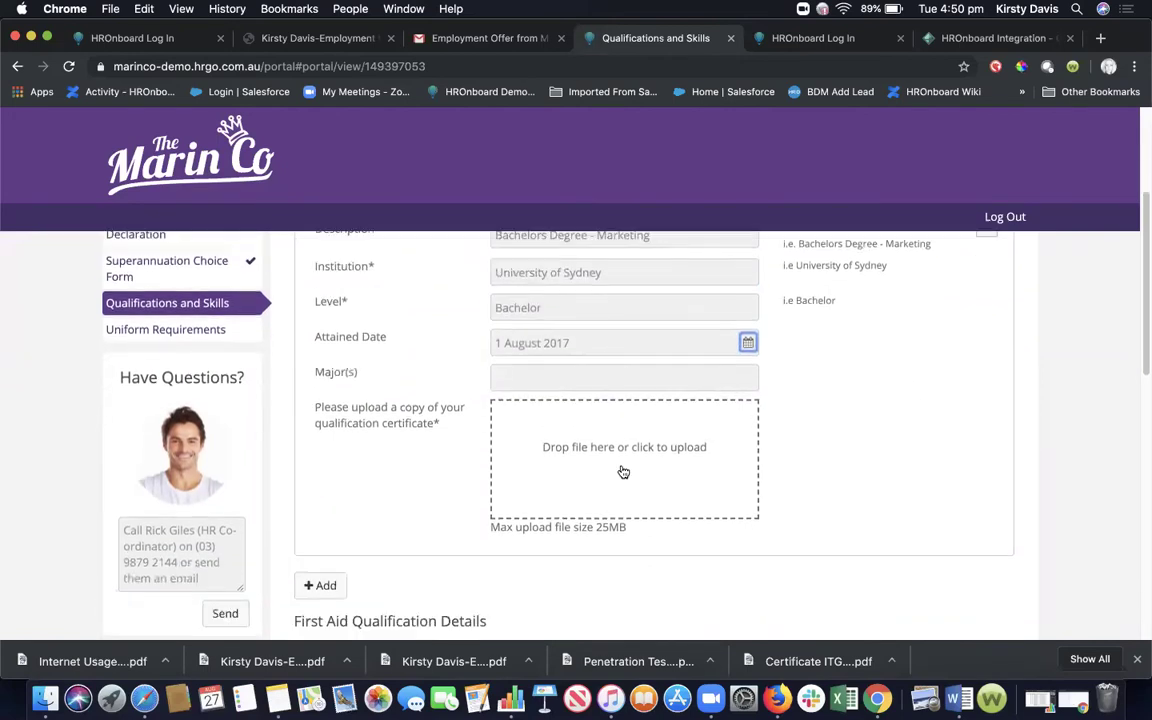
scroll(717, 561, down, 10)
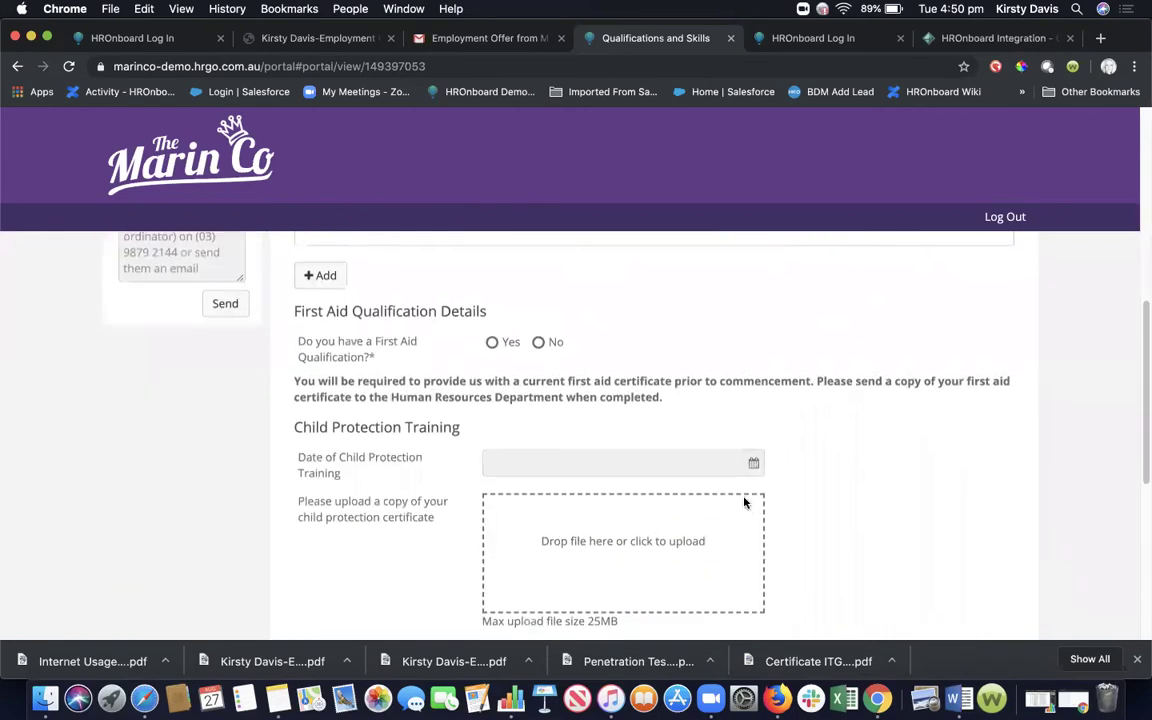
scroll(743, 501, up, 10)
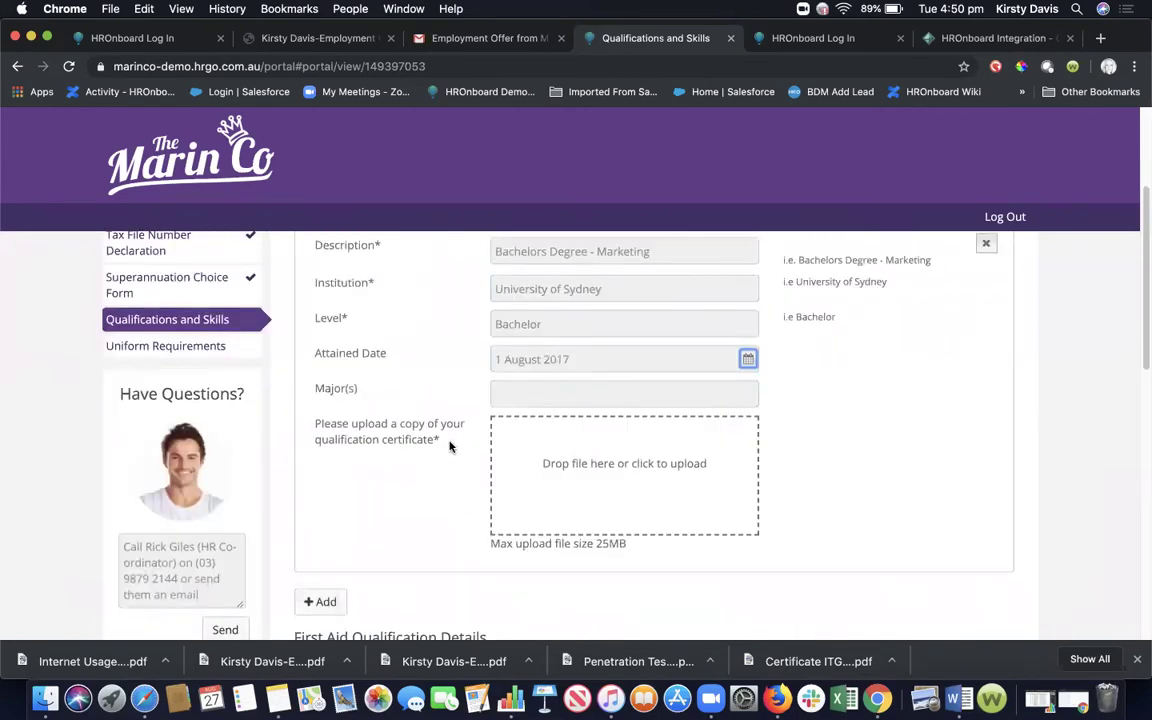
Step: Attach Internet Usage Policy (21).pdf as the degree certificate
drag(450, 445, 314, 423)
click(643, 487)
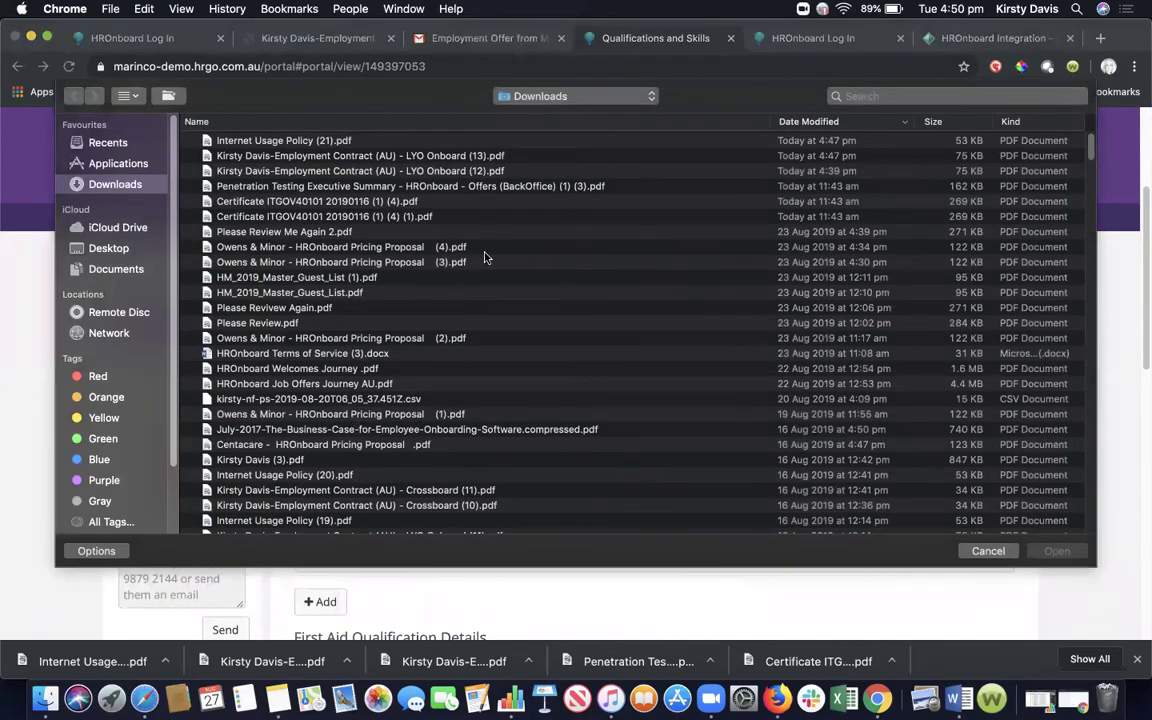
scroll(250, 145, down, 1)
double_click(250, 140)
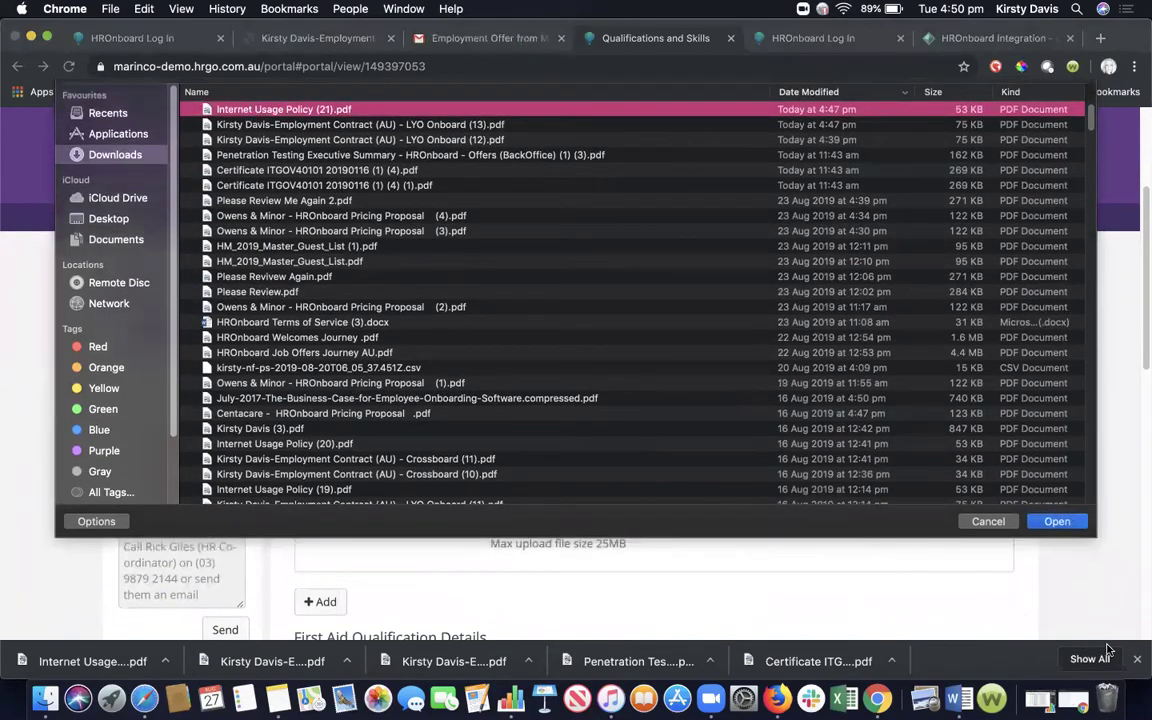
scroll(843, 530, down, 1)
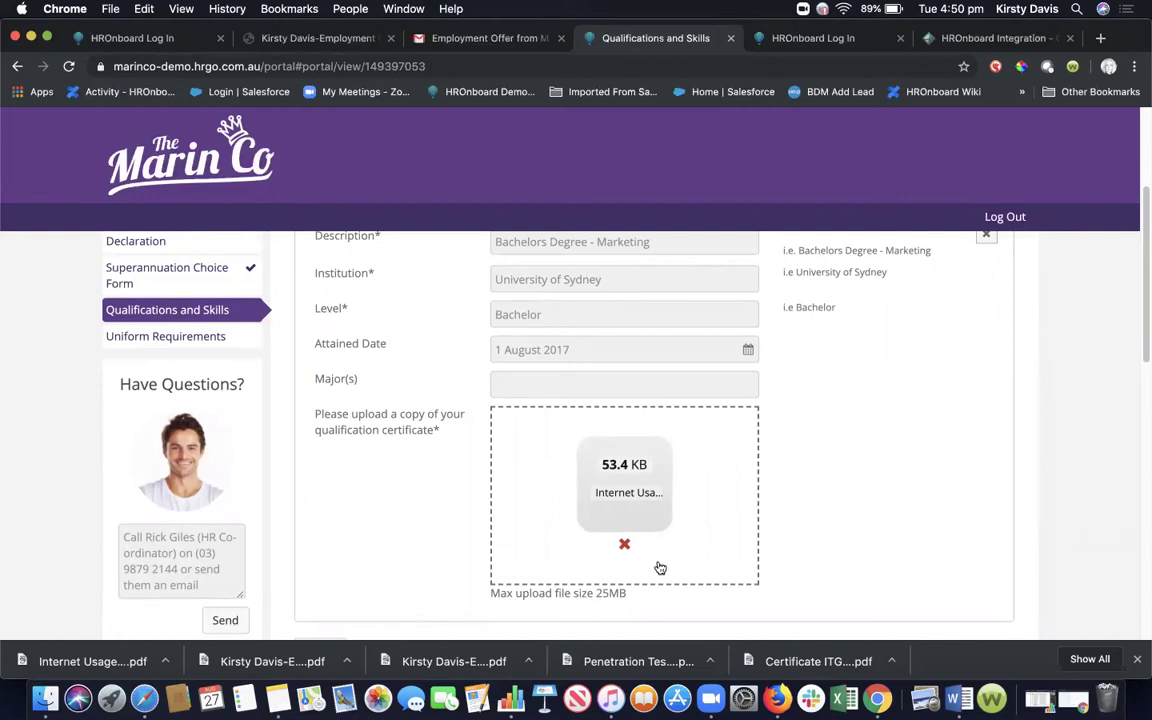
scroll(851, 570, down, 1)
scroll(851, 570, down, 3)
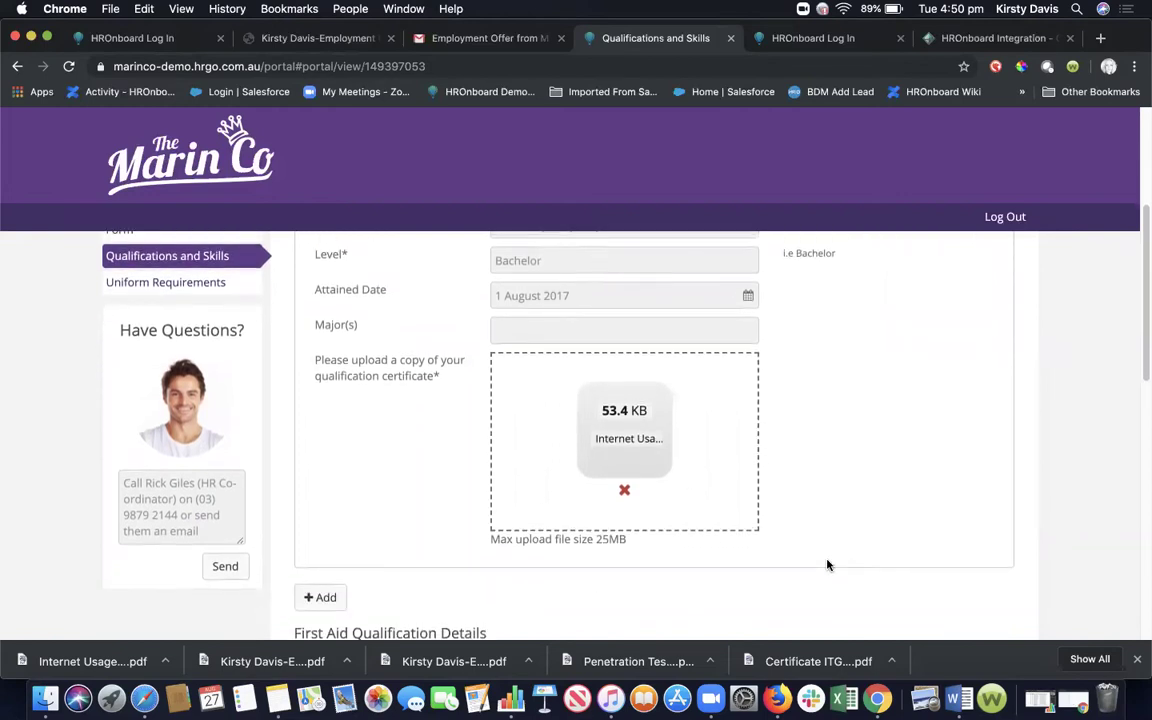
drag(455, 378, 303, 355)
click(455, 378)
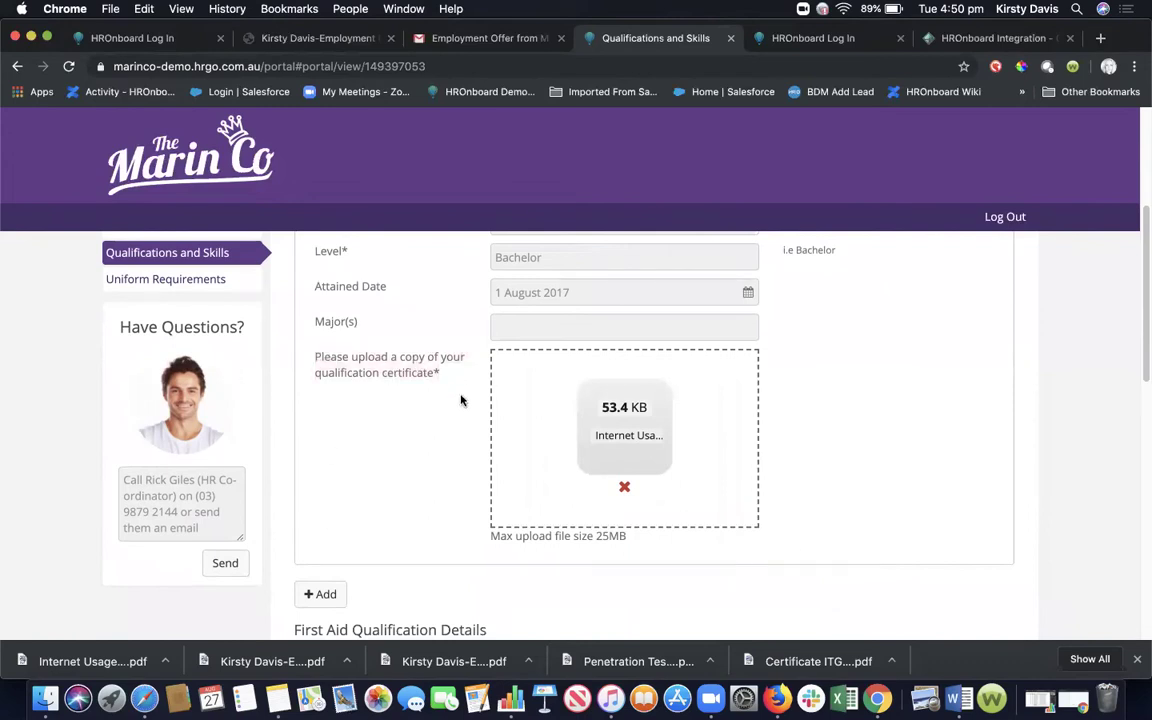
scroll(459, 399, down, 5)
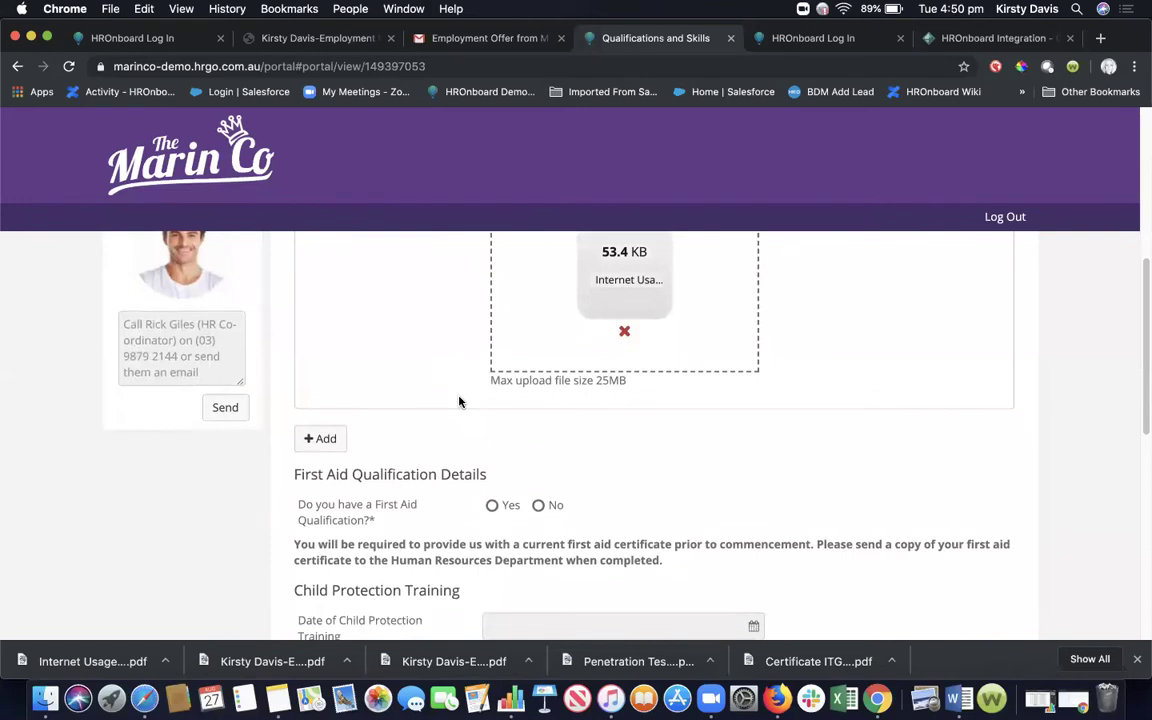
scroll(913, 411, up, 6)
scroll(899, 420, up, 4)
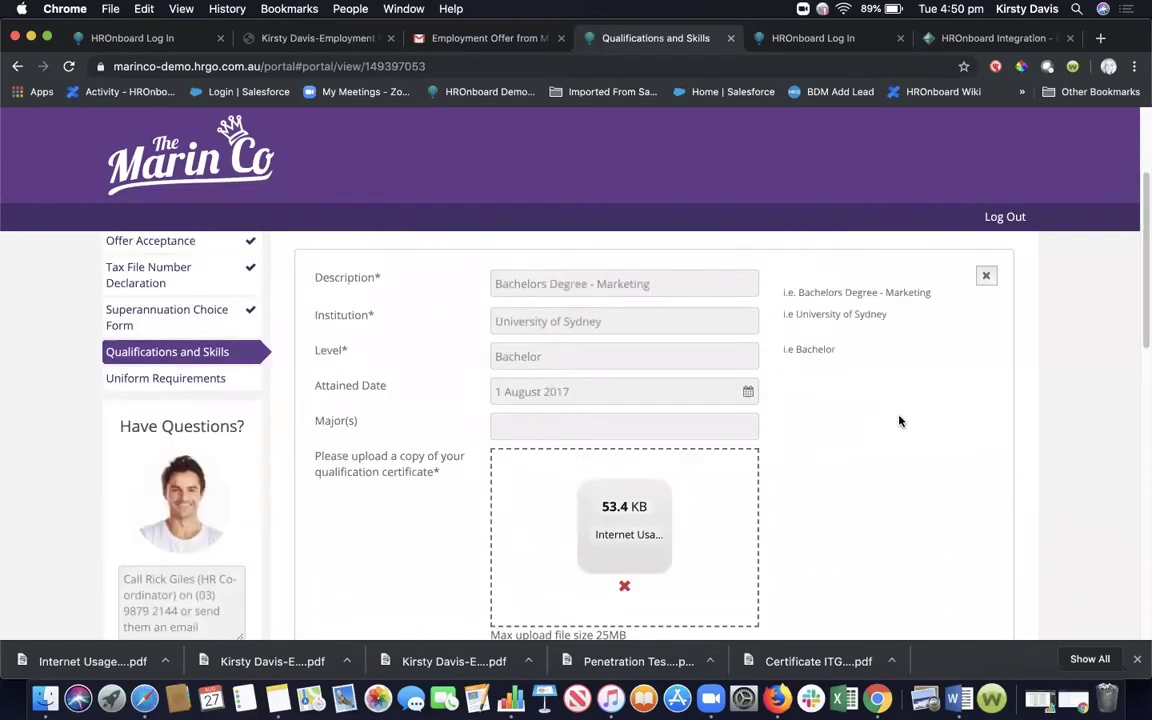
scroll(899, 420, down, 10)
scroll(899, 420, up, 2)
scroll(899, 420, up, 2)
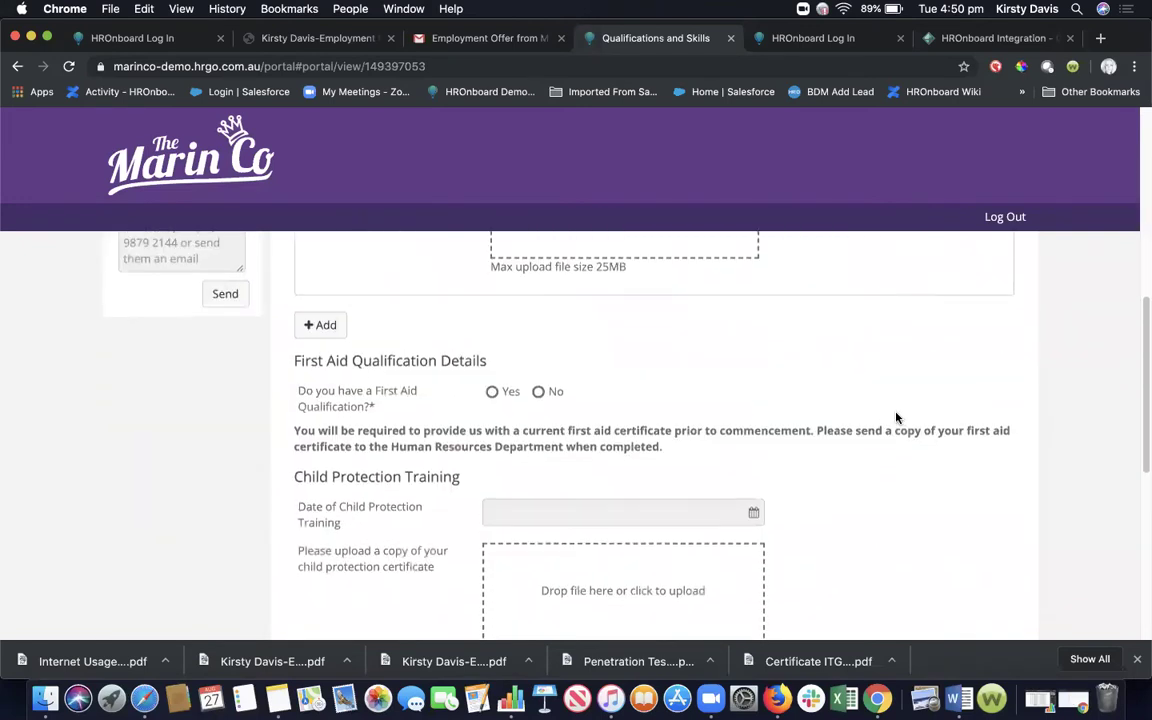
Step: Answer Yes to First Aid Qualification with an expiry date of 1 August 2019
click(492, 391)
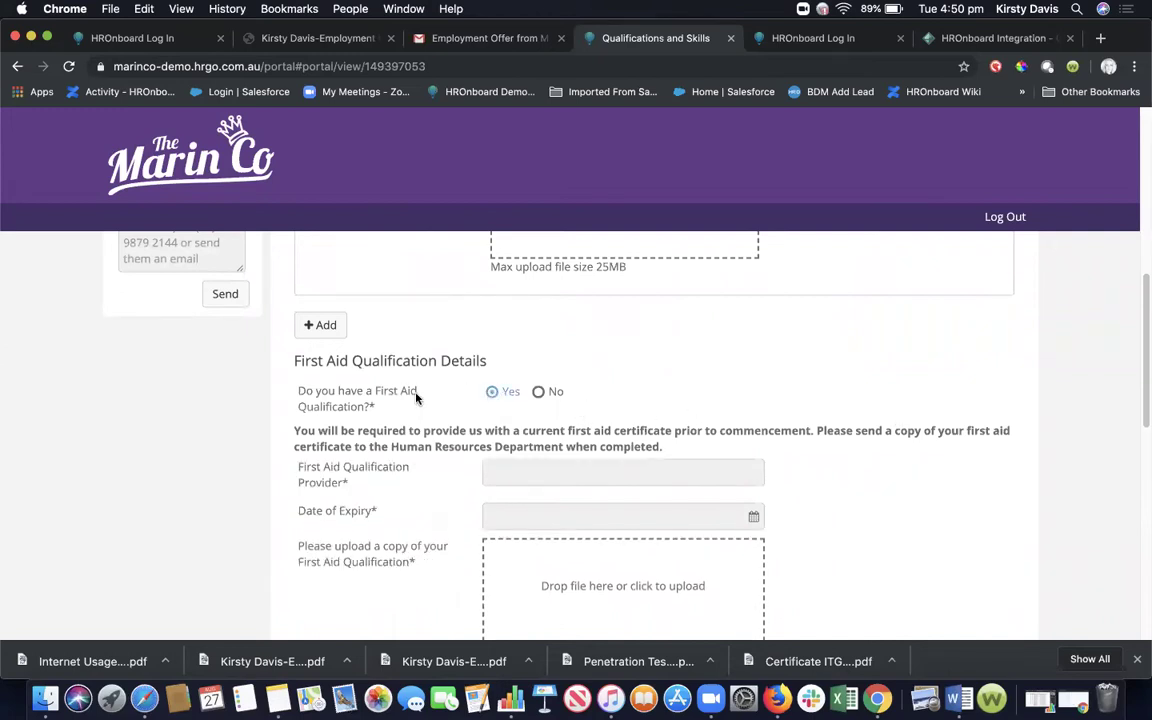
click(540, 392)
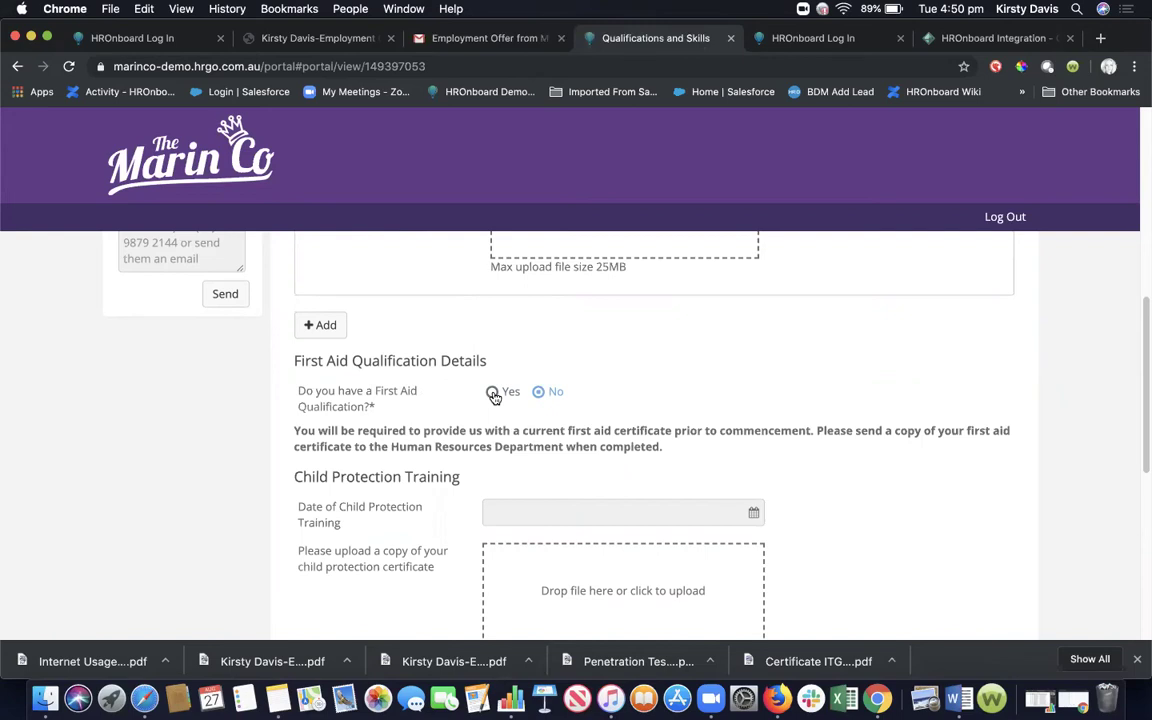
click(493, 394)
scroll(565, 453, down, 1)
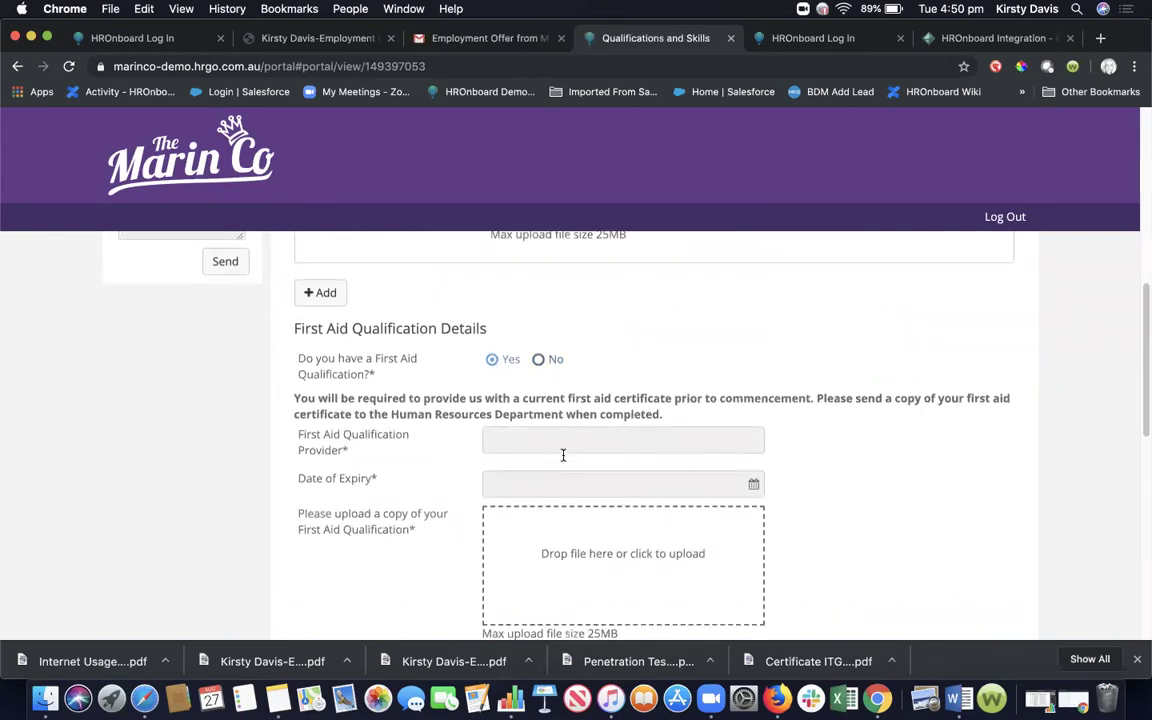
click(753, 484)
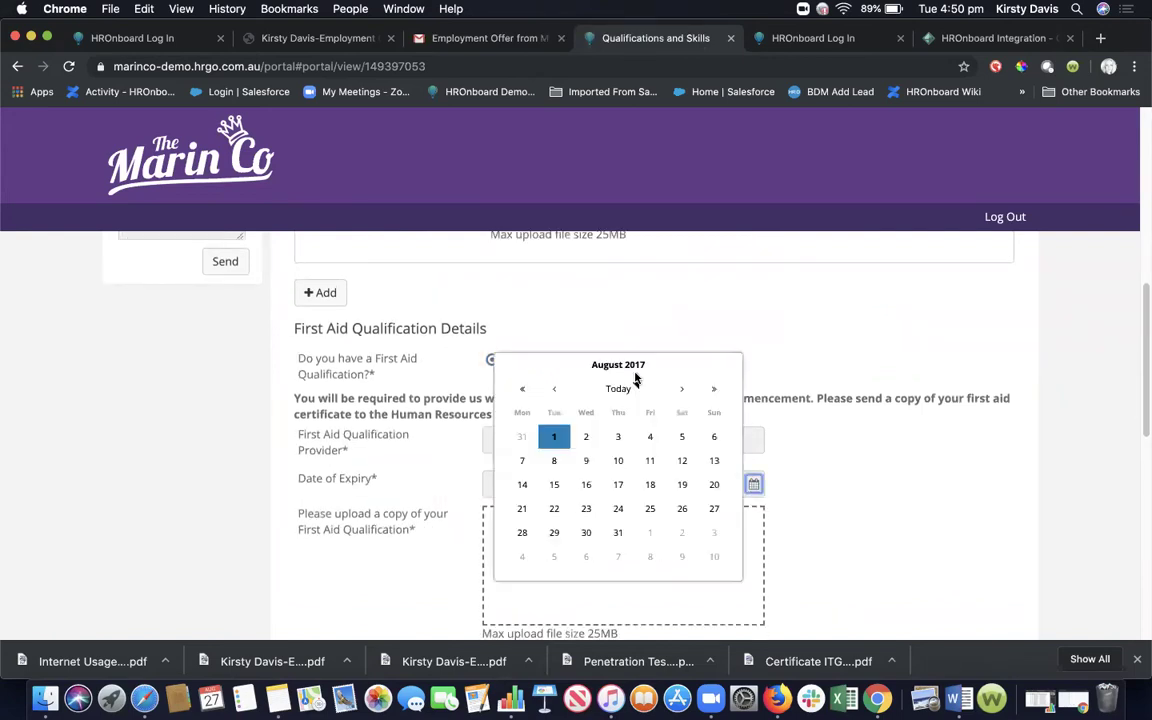
click(714, 388)
click(714, 388)
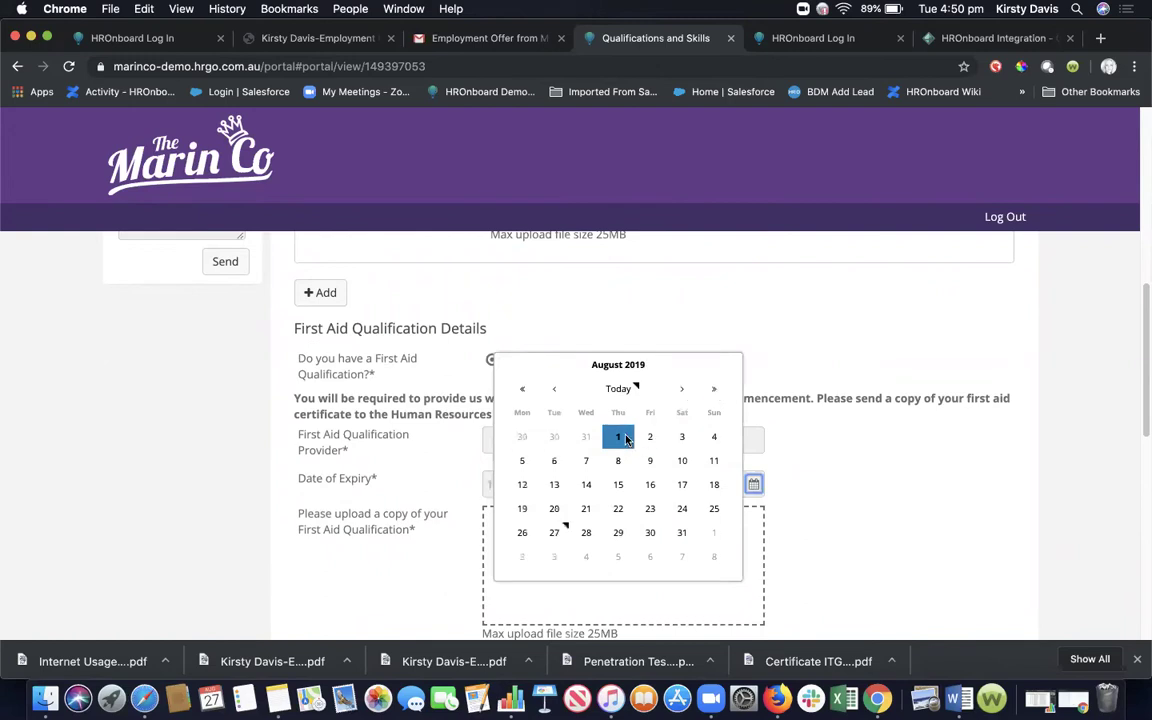
click(620, 436)
Step: Enter St Johns as the First Aid provider
click(557, 440)
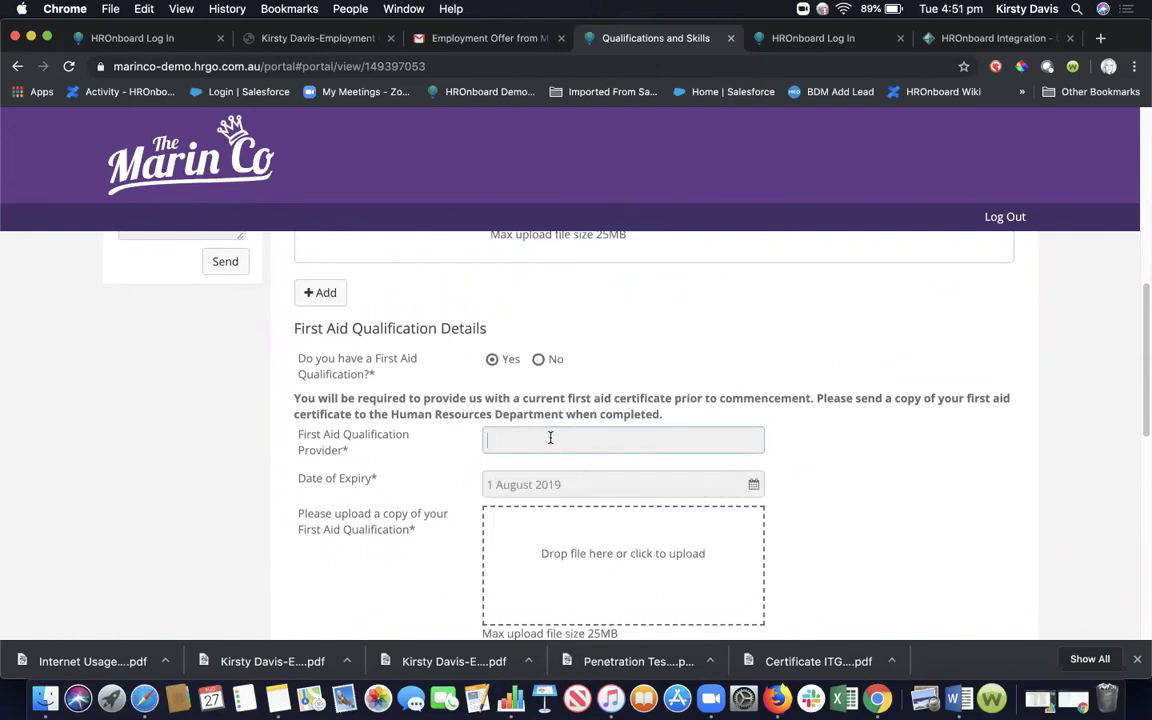
text(St Johns)
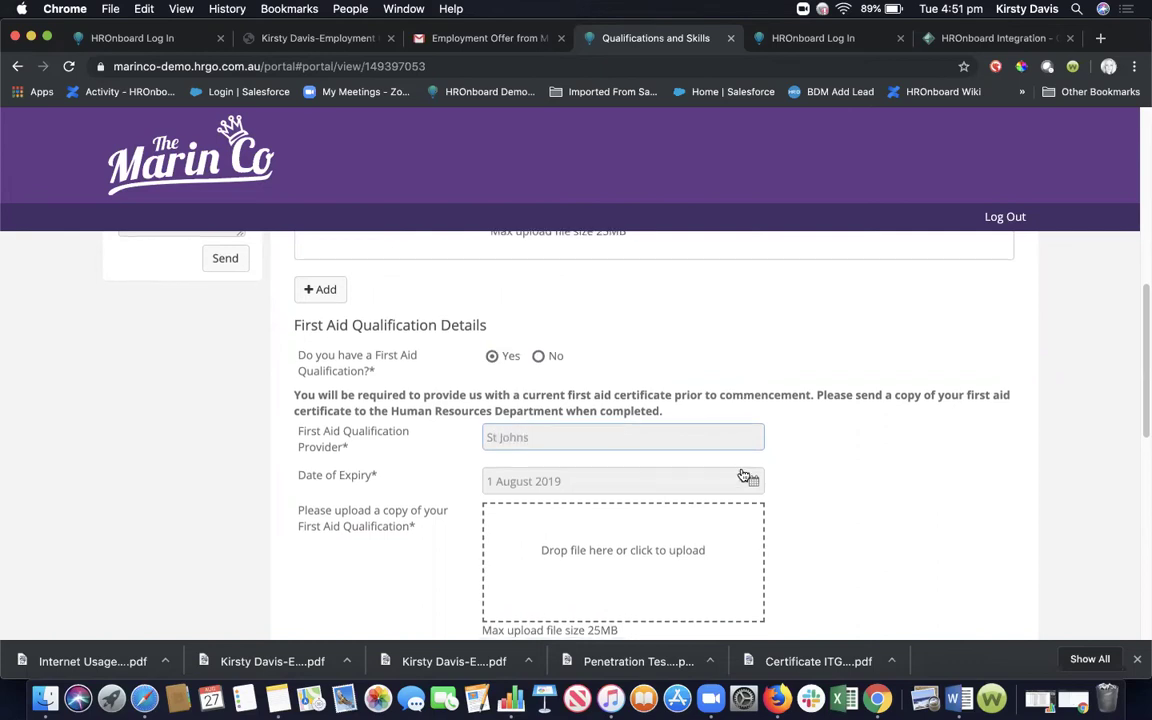
scroll(735, 480, down, 3)
scroll(737, 484, down, 2)
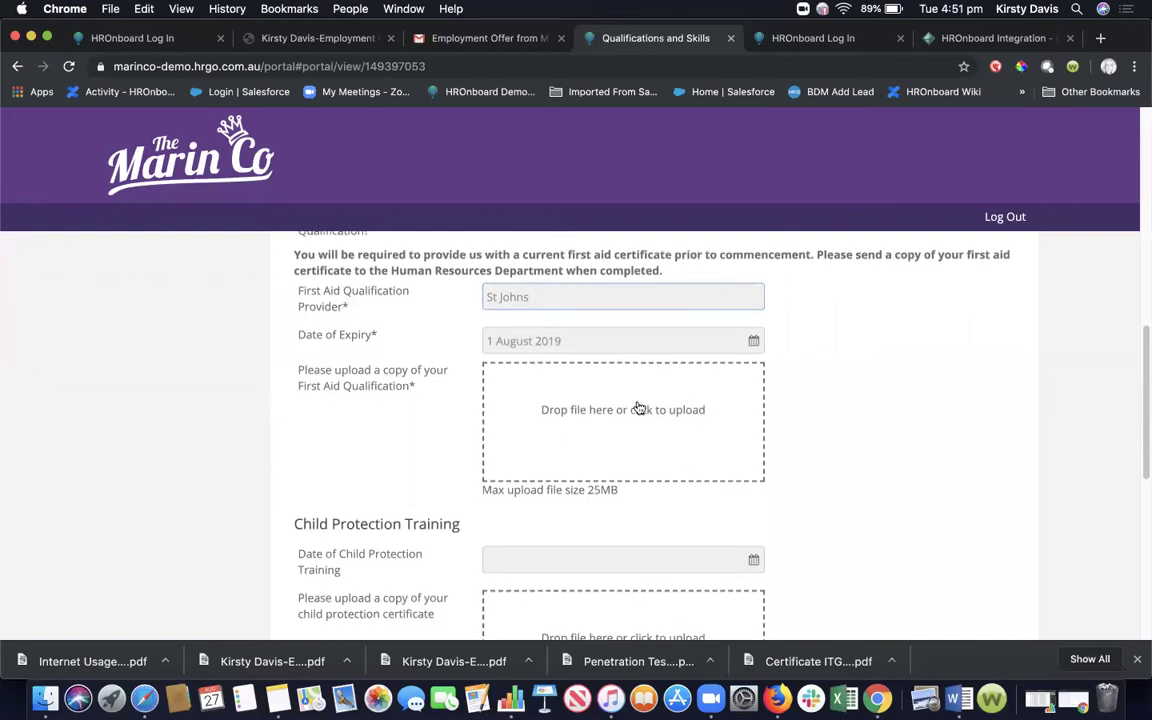
Step: Upload Internet Usage Policy (21).pdf as the First Aid certificate and save the qualifications
click(578, 437)
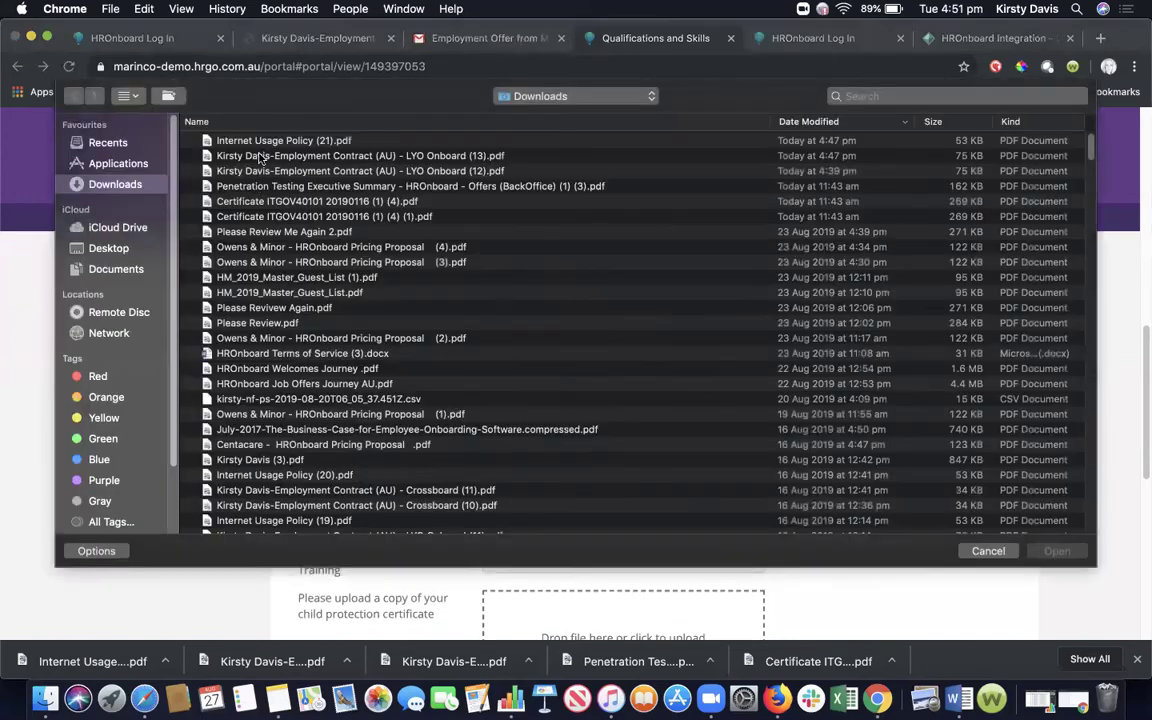
double_click(258, 143)
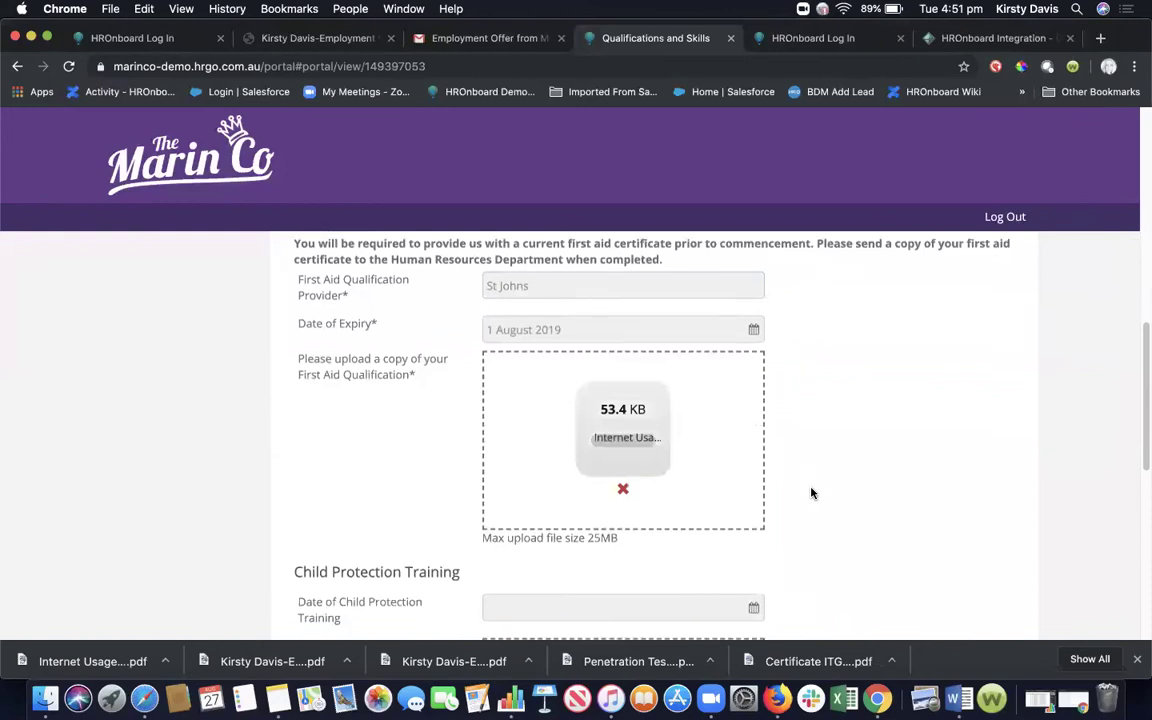
scroll(811, 493, down, 5)
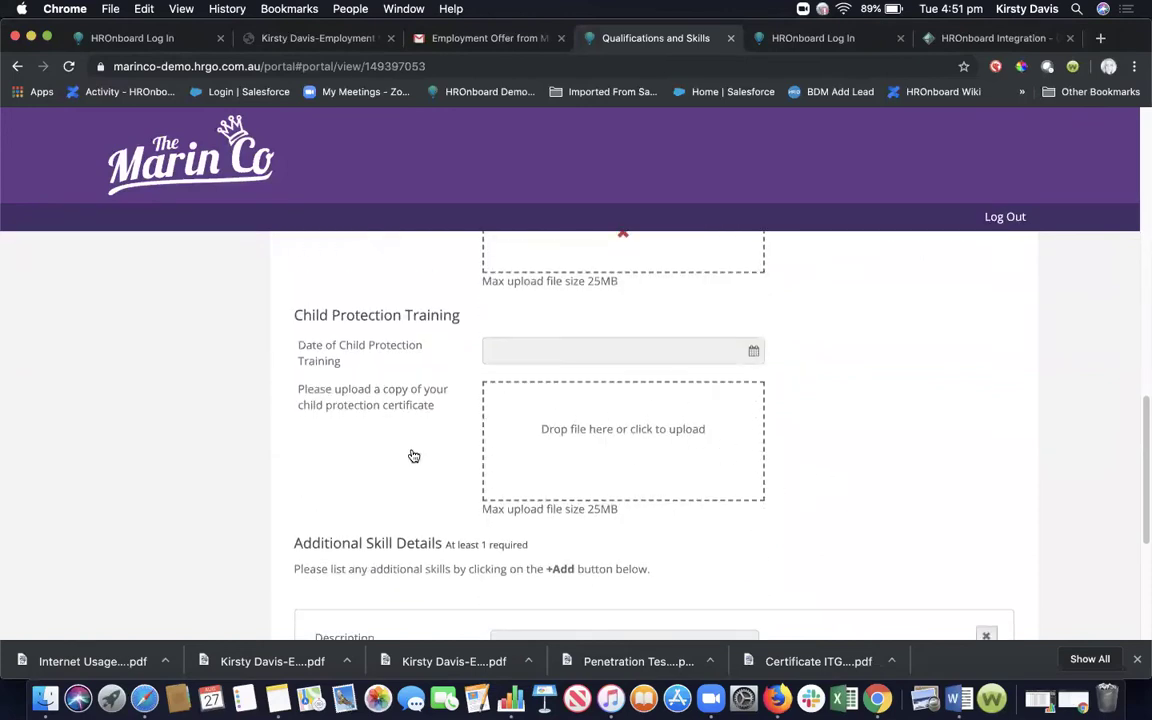
scroll(881, 456, down, 1)
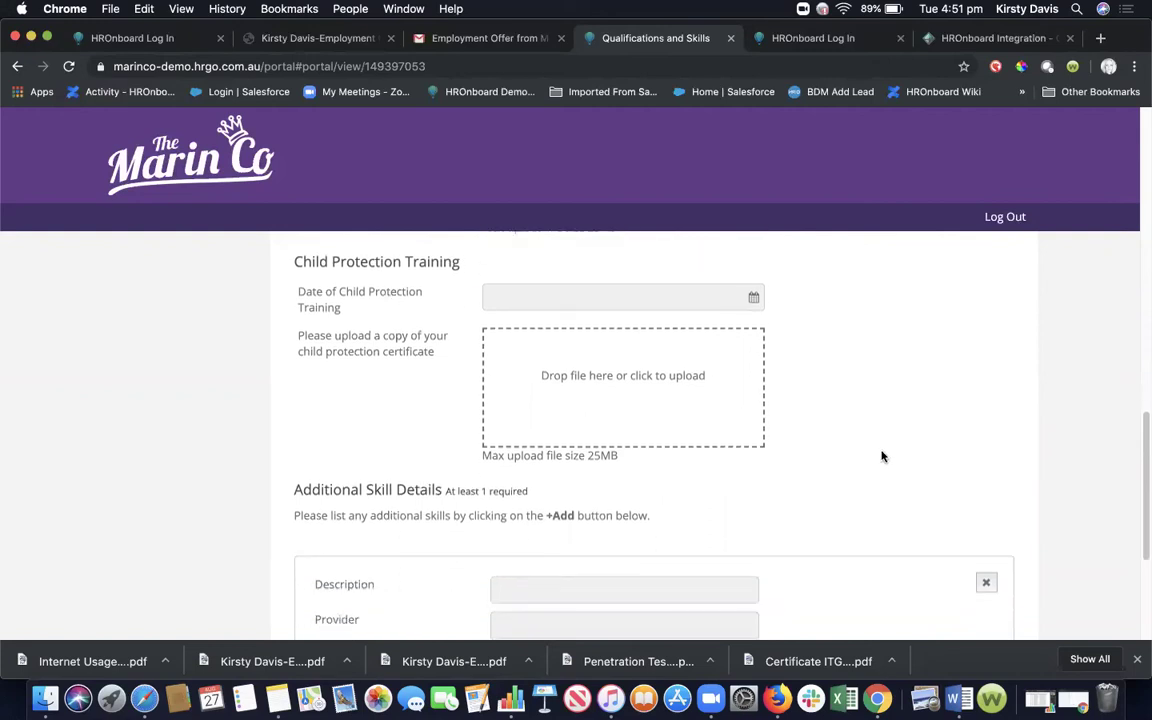
scroll(468, 378, up, 1)
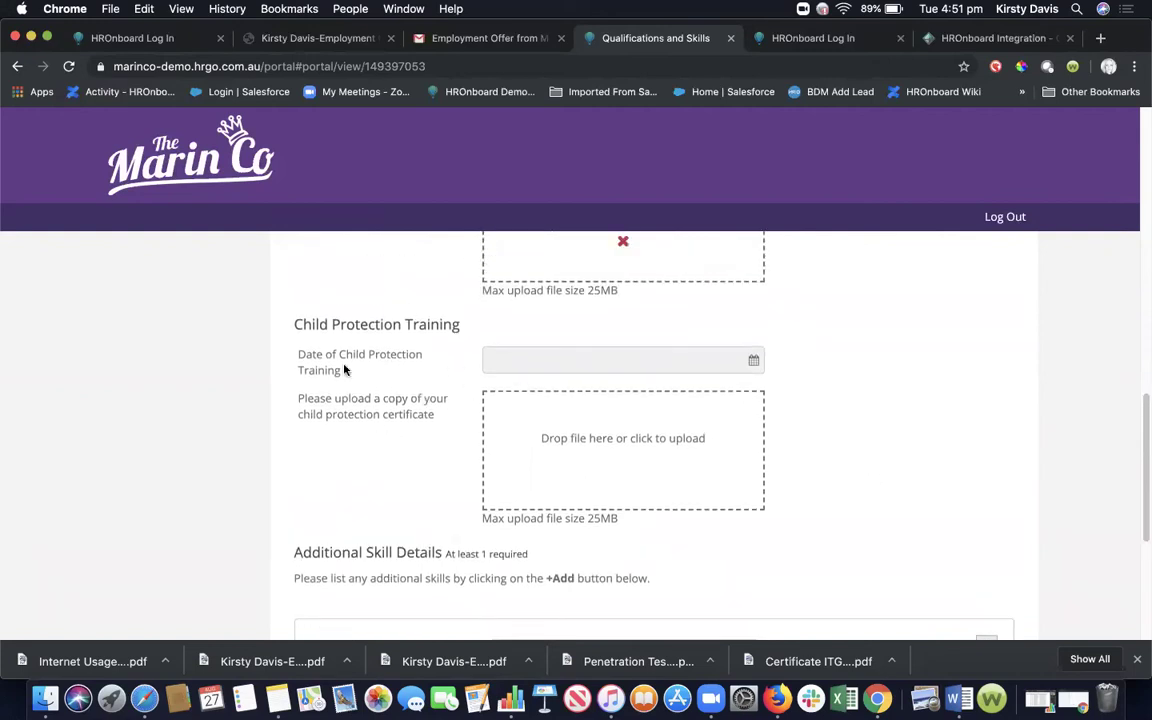
scroll(406, 463, down, 2)
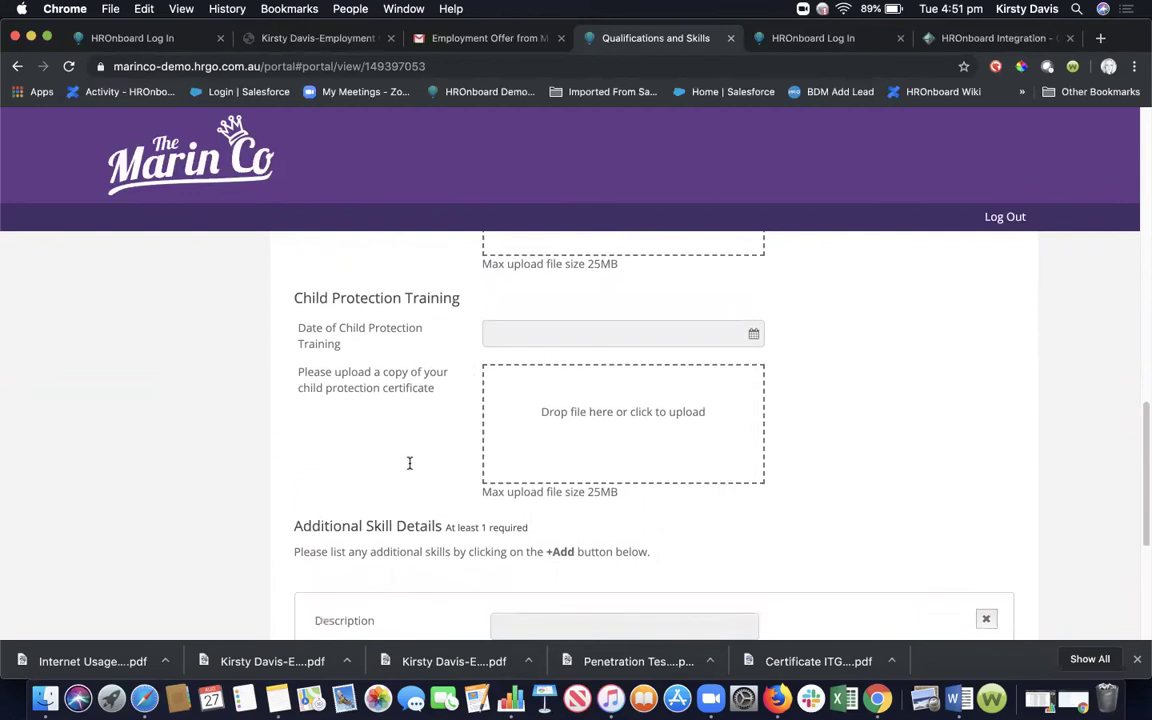
scroll(409, 465, down, 3)
click(970, 518)
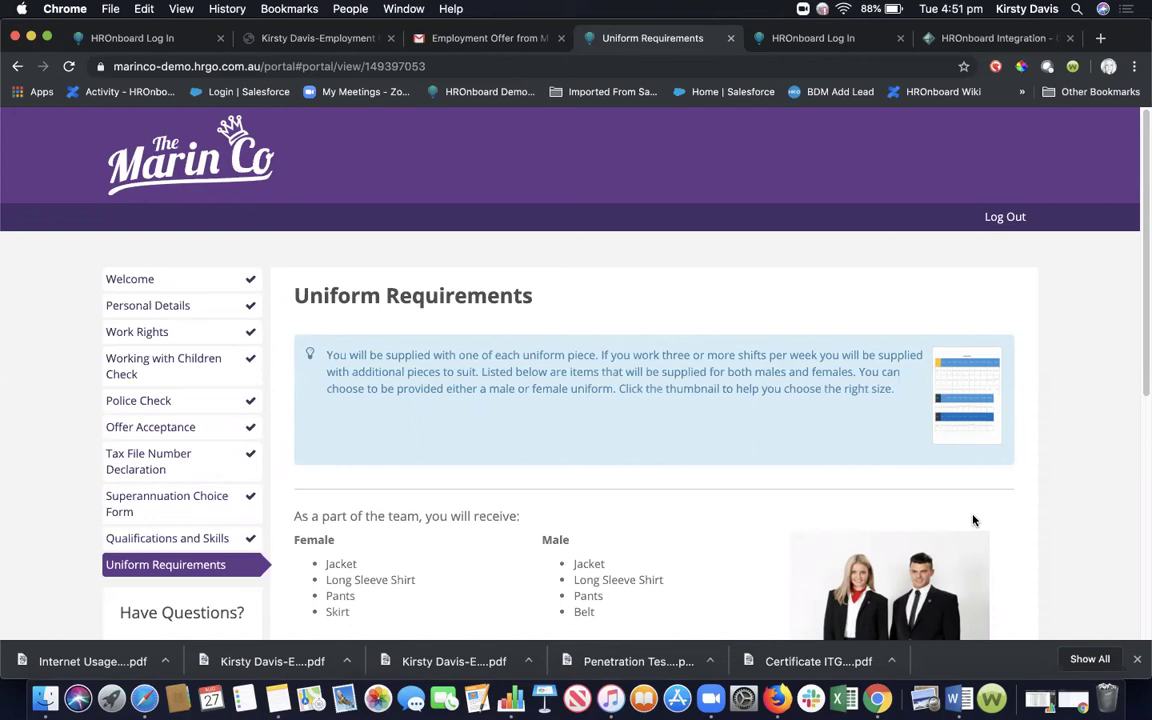
Step: Choose a Female uniform with size 10 jacket, long sleeve shirt and skirt, then save
scroll(973, 520, down, 5)
scroll(970, 517, down, 3)
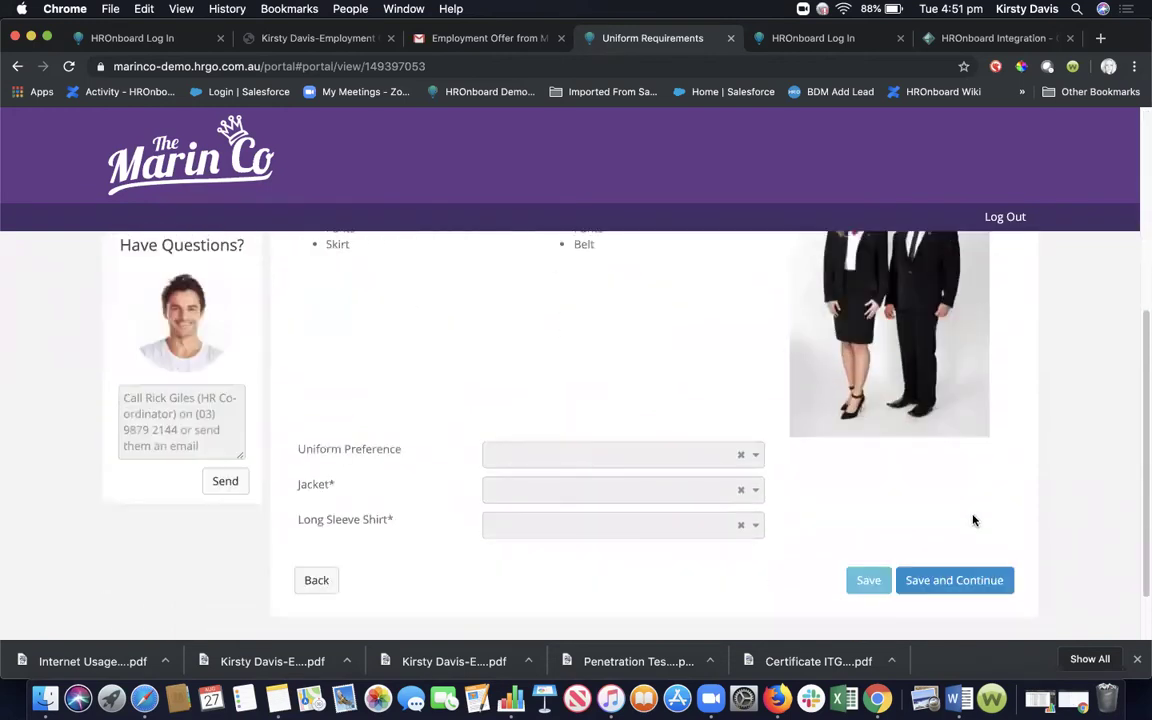
click(614, 455)
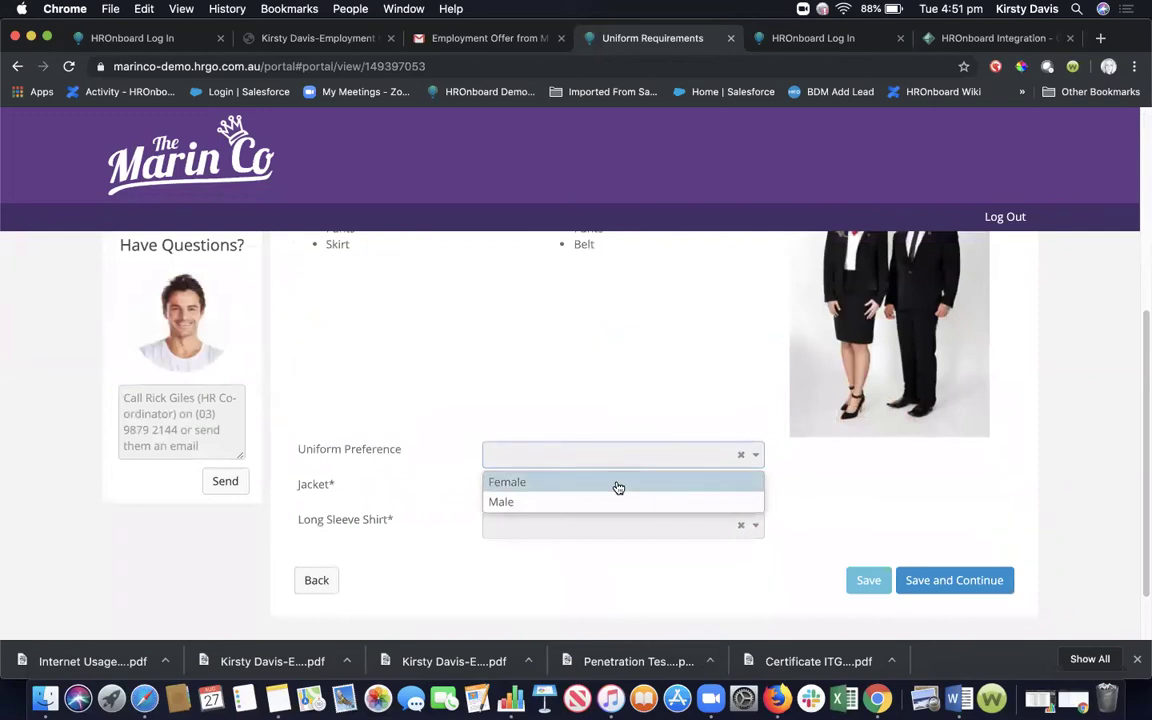
click(617, 486)
click(681, 492)
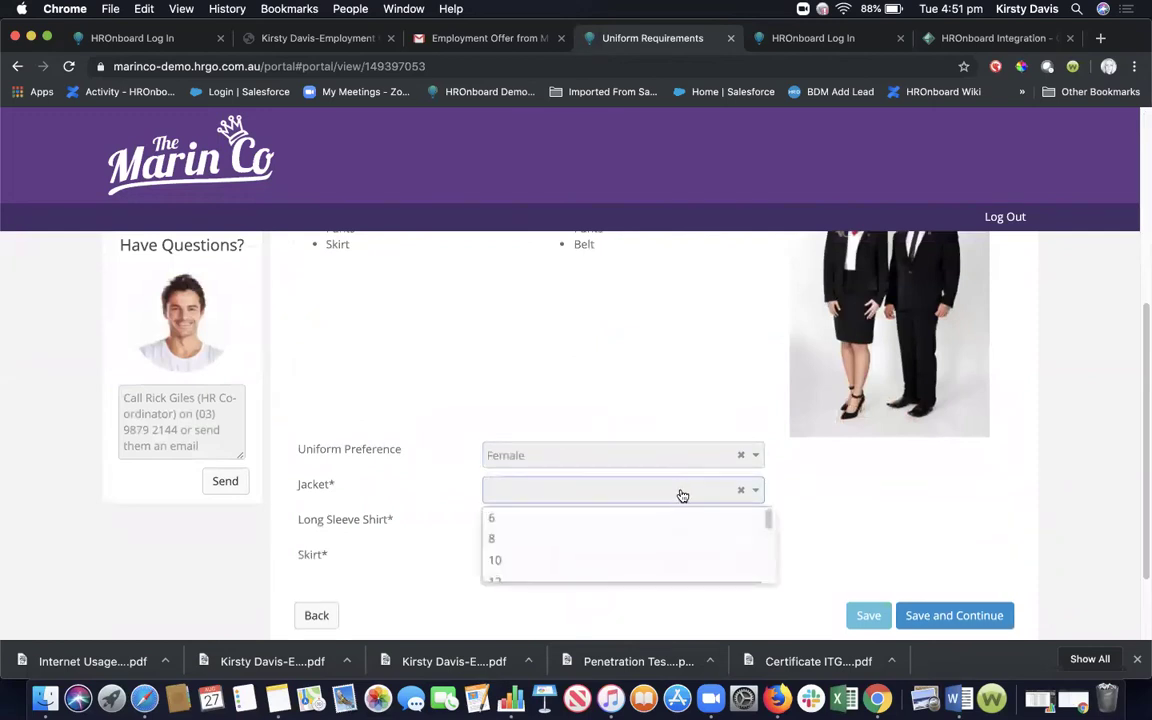
click(600, 570)
click(617, 527)
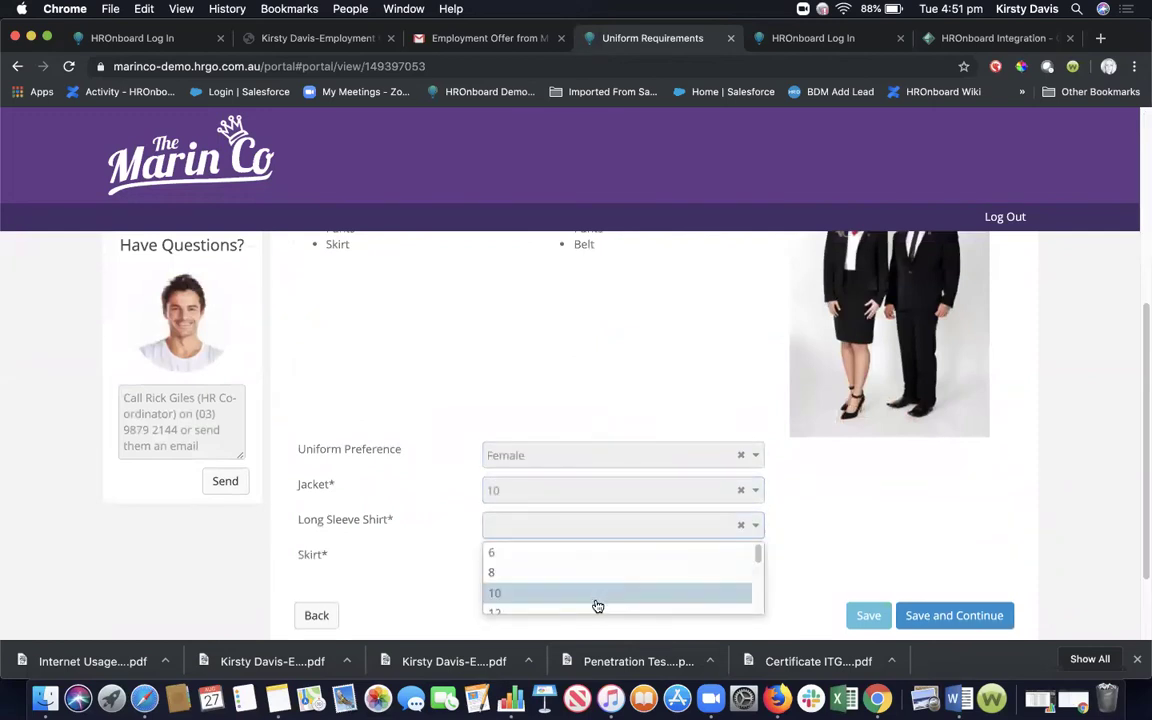
click(596, 596)
click(619, 560)
click(599, 627)
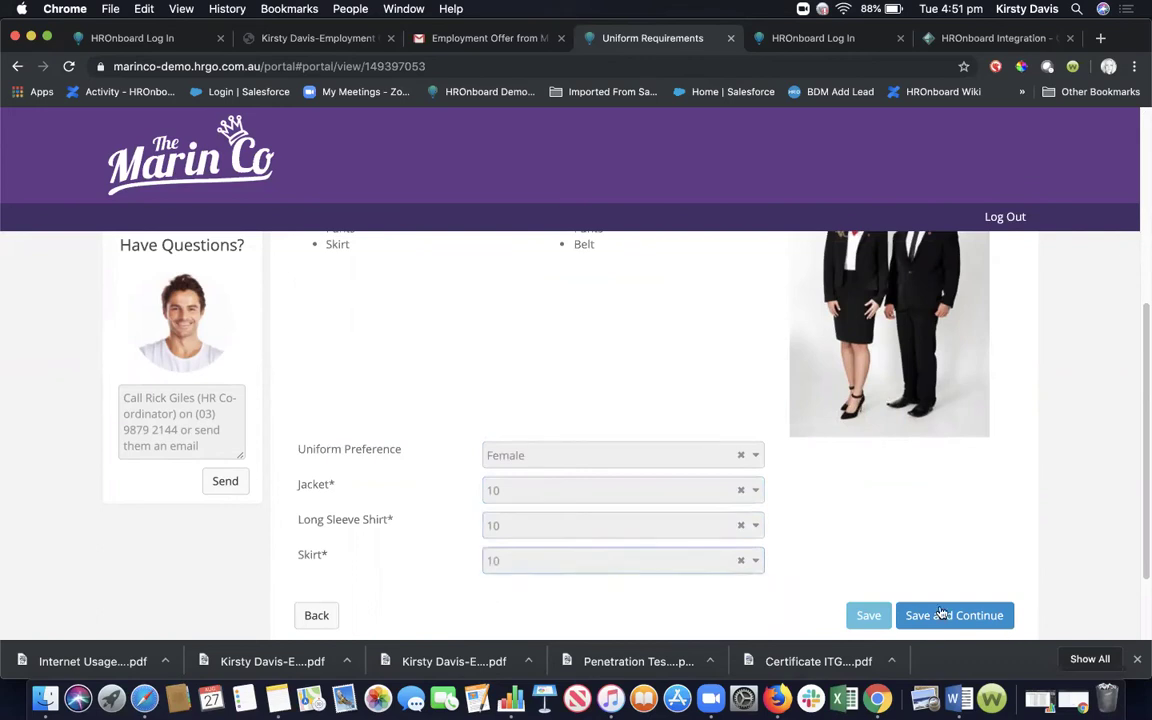
scroll(944, 620, down, 2)
click(948, 532)
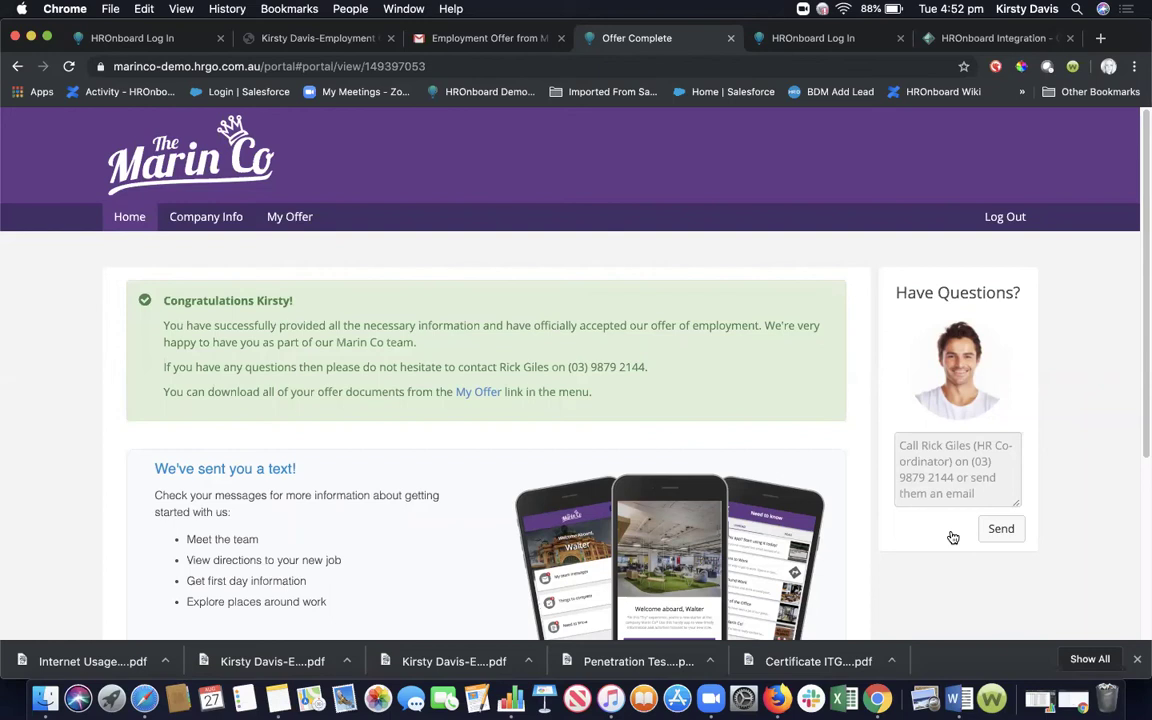
Step: Scroll through the Offer Complete confirmation page and back to the top
scroll(898, 415, down, 5)
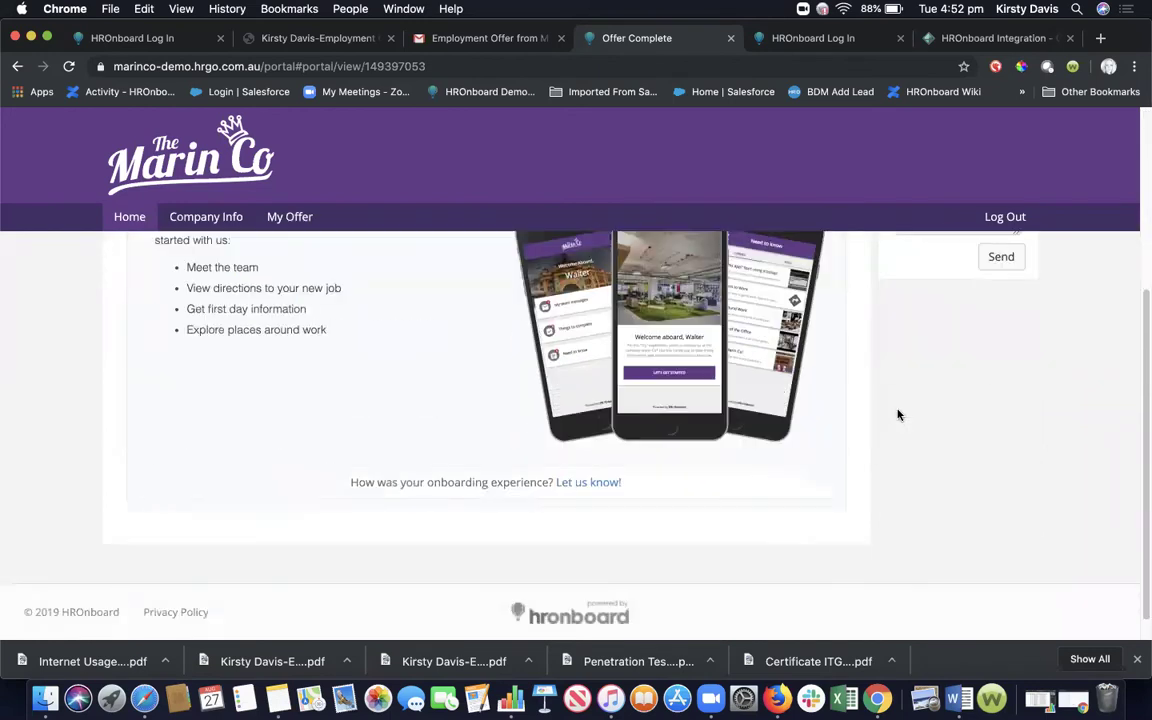
scroll(896, 415, up, 5)
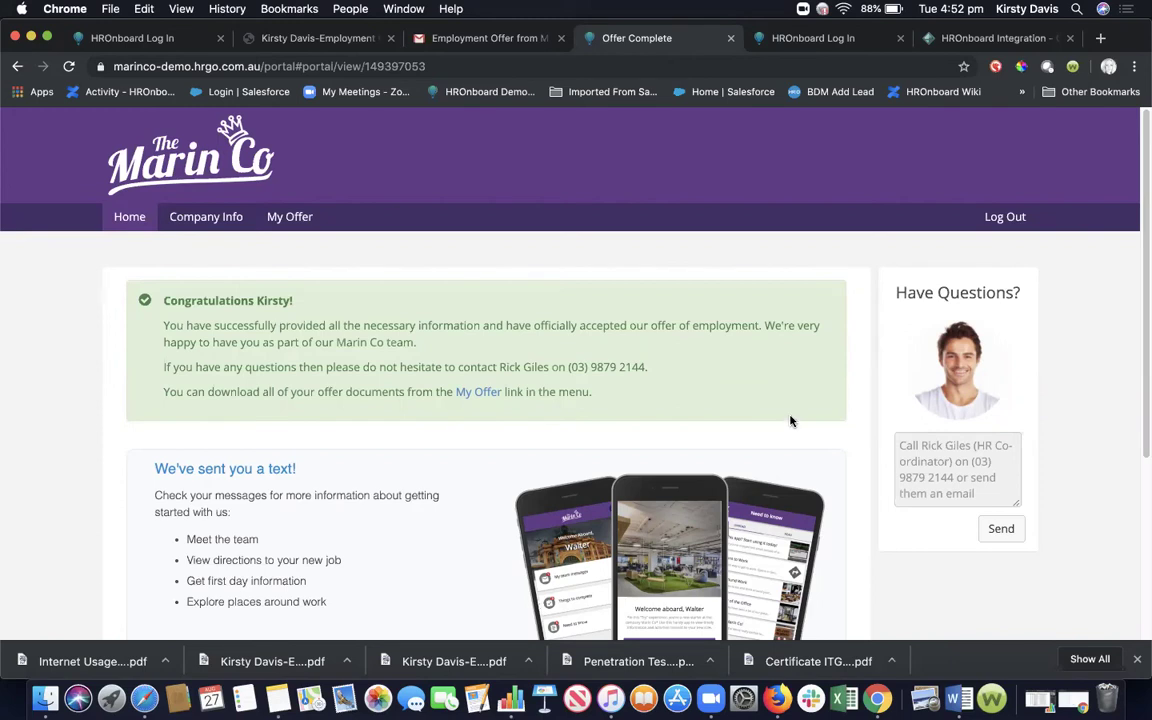
Step: Log out of the candidate portal and return to the Gmail inbox message list
click(1000, 224)
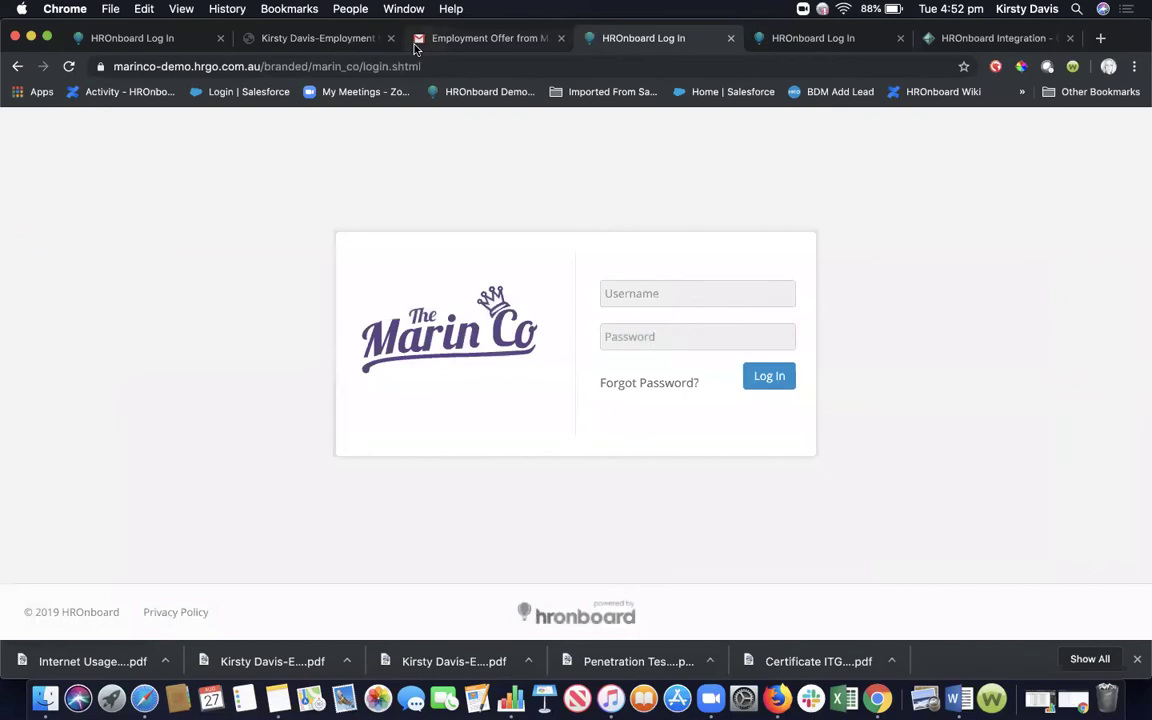
click(416, 48)
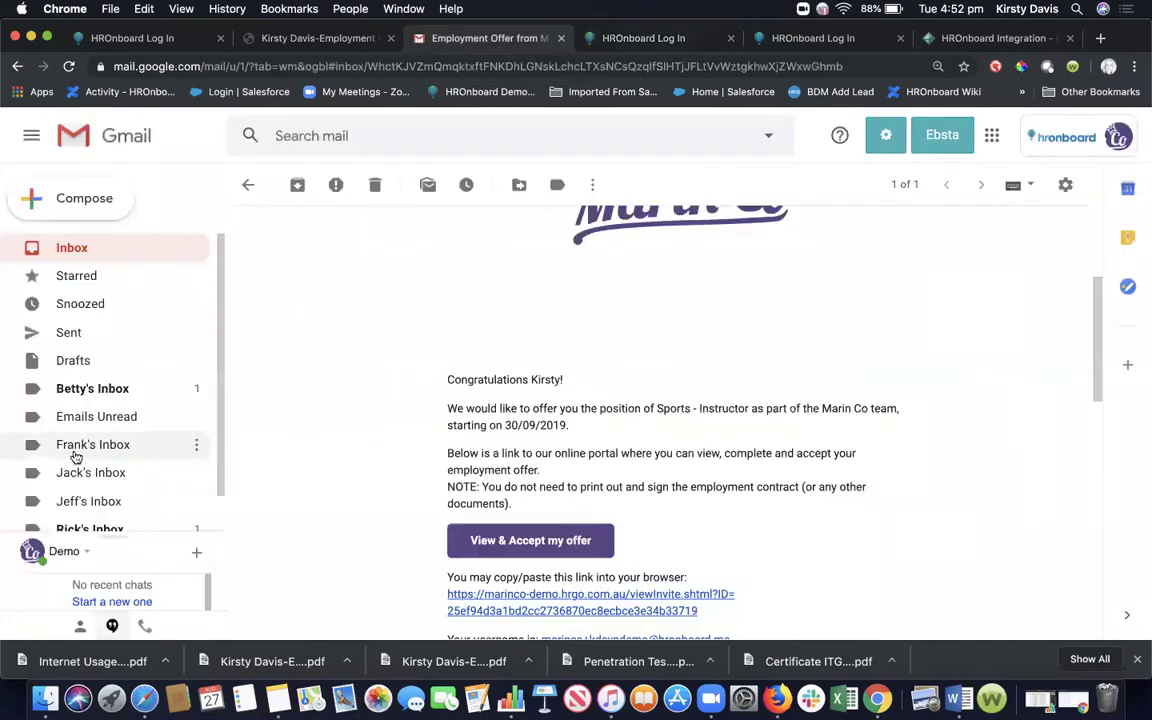
scroll(77, 470, down, 2)
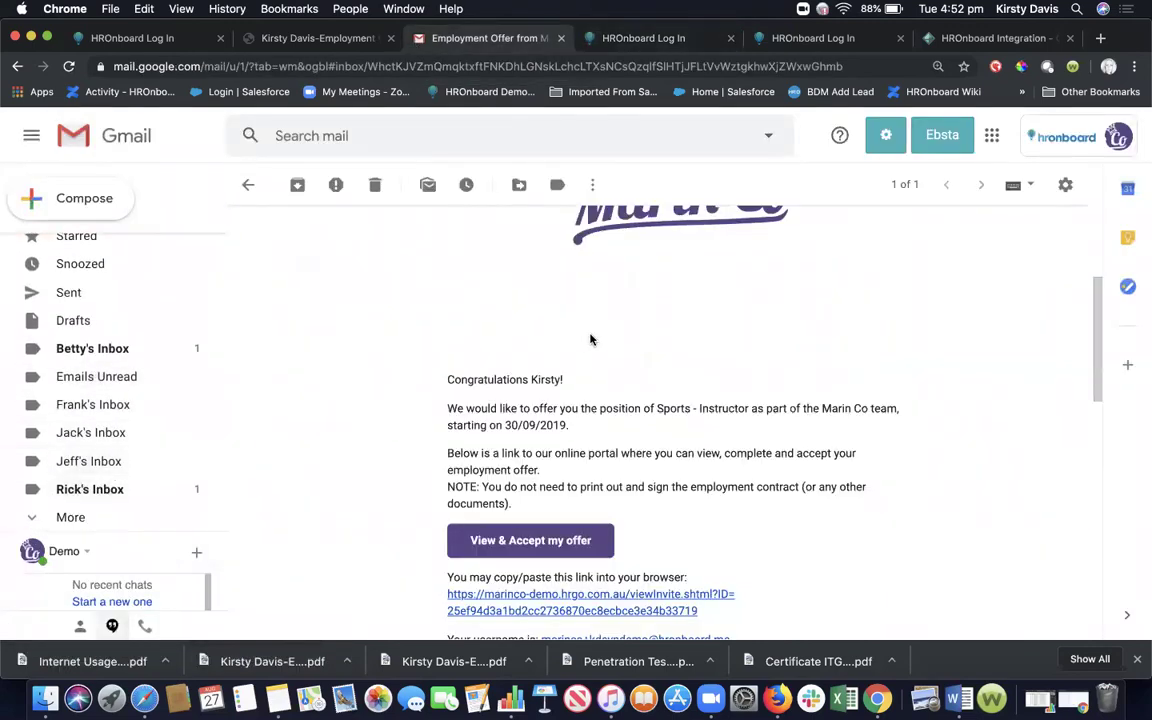
key(u)
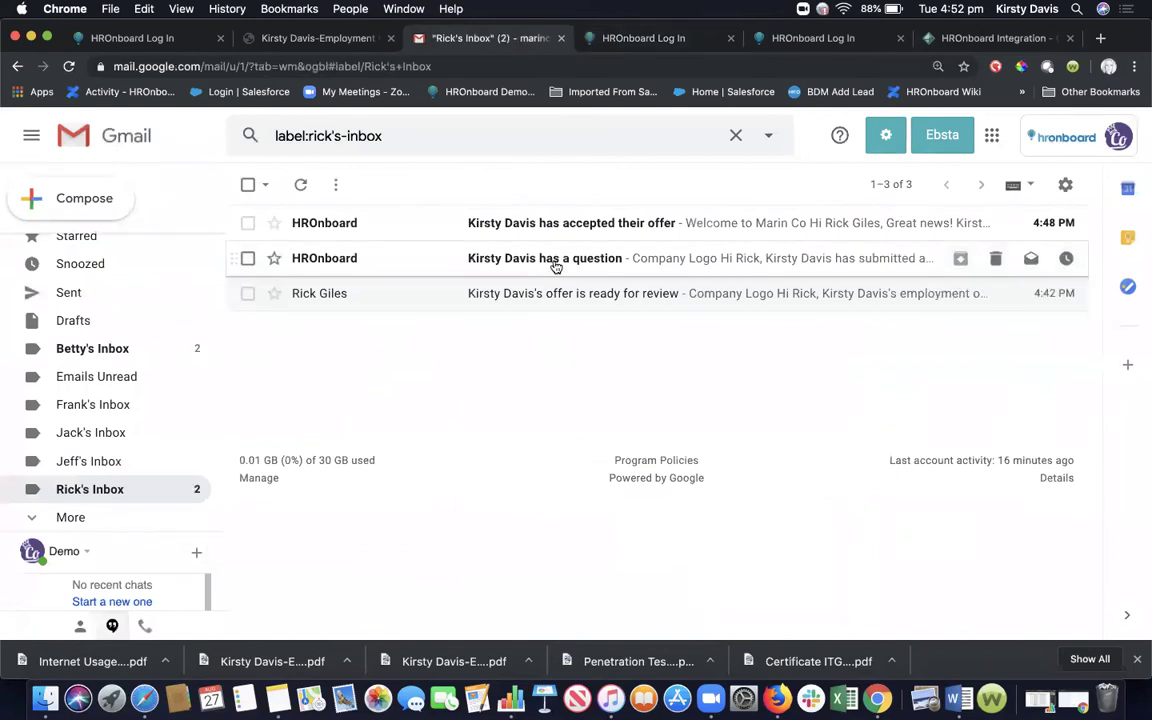
Step: Read the candidate's question email, starting a reply before backing out to the list
click(555, 263)
scroll(622, 453, down, 5)
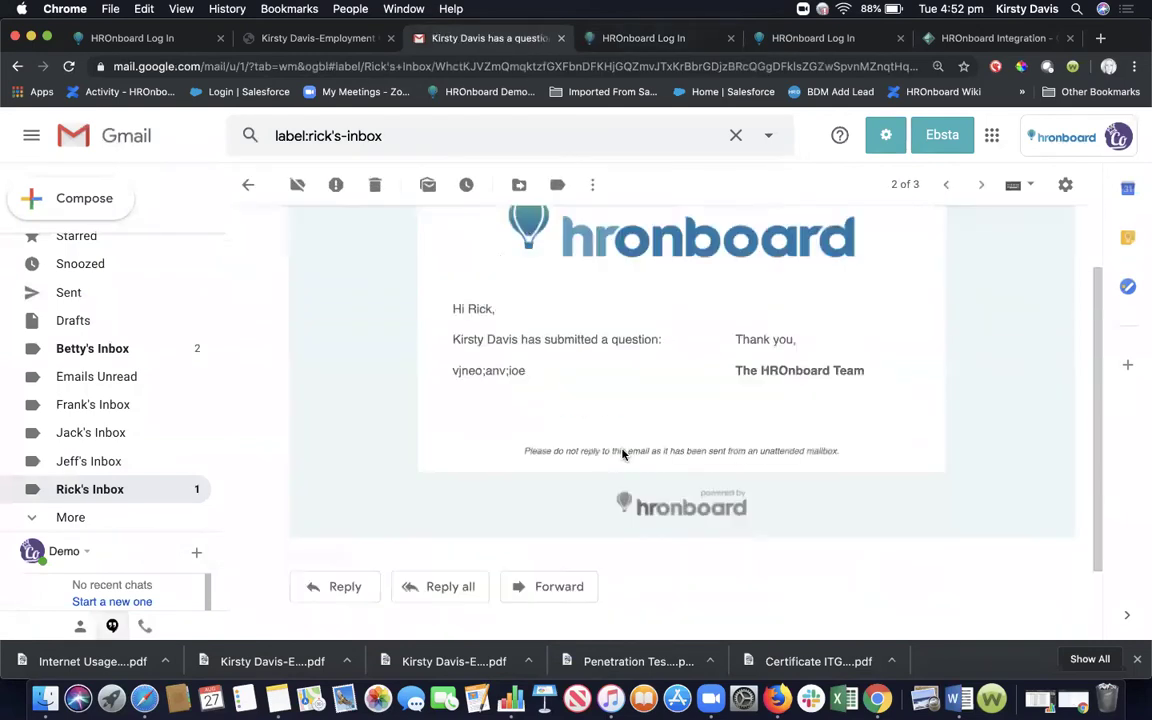
scroll(545, 496, up, 3)
drag(530, 535, 437, 522)
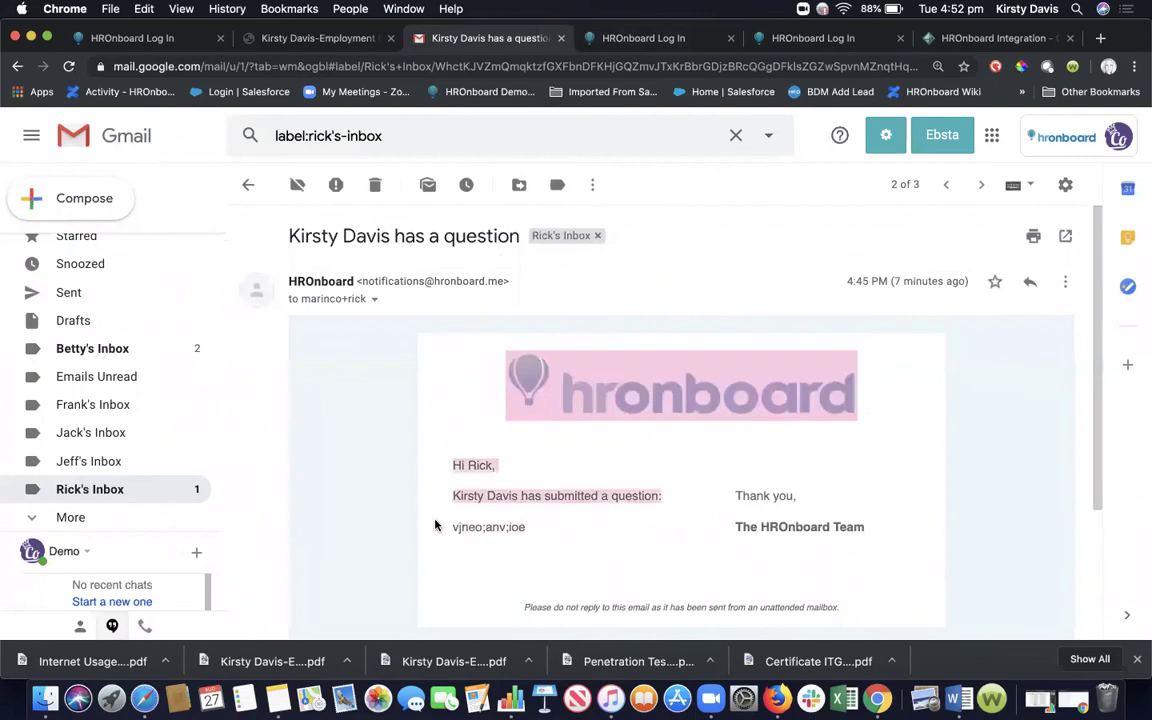
click(548, 495)
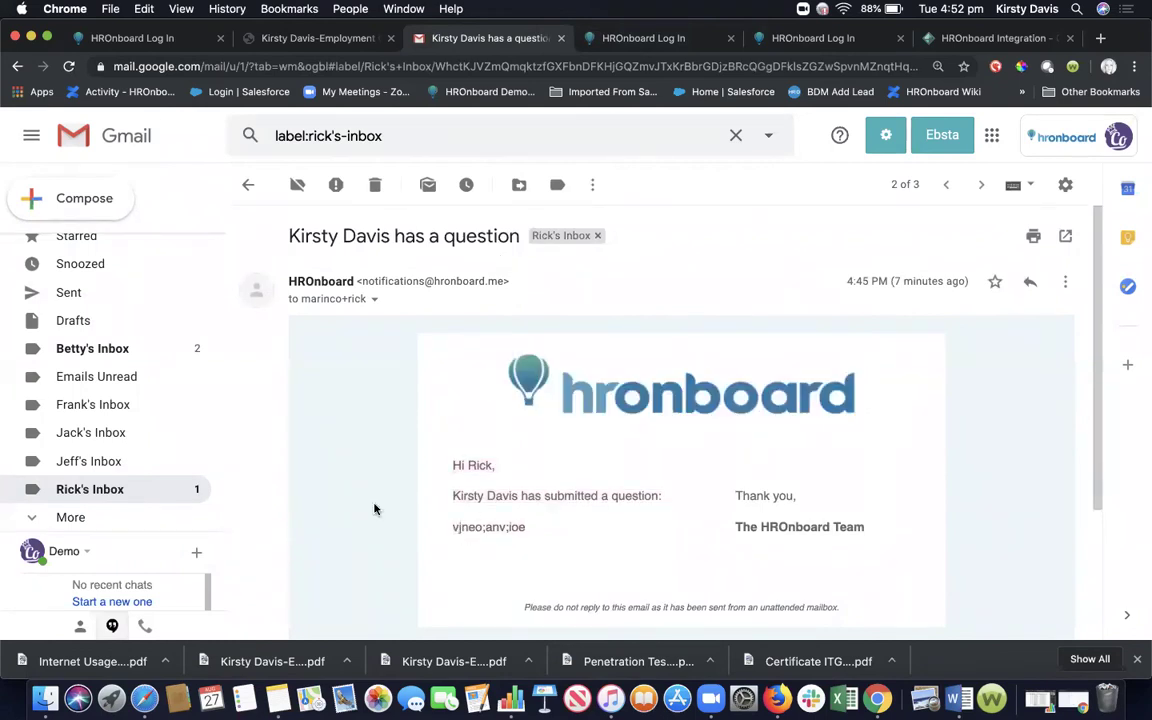
click(250, 187)
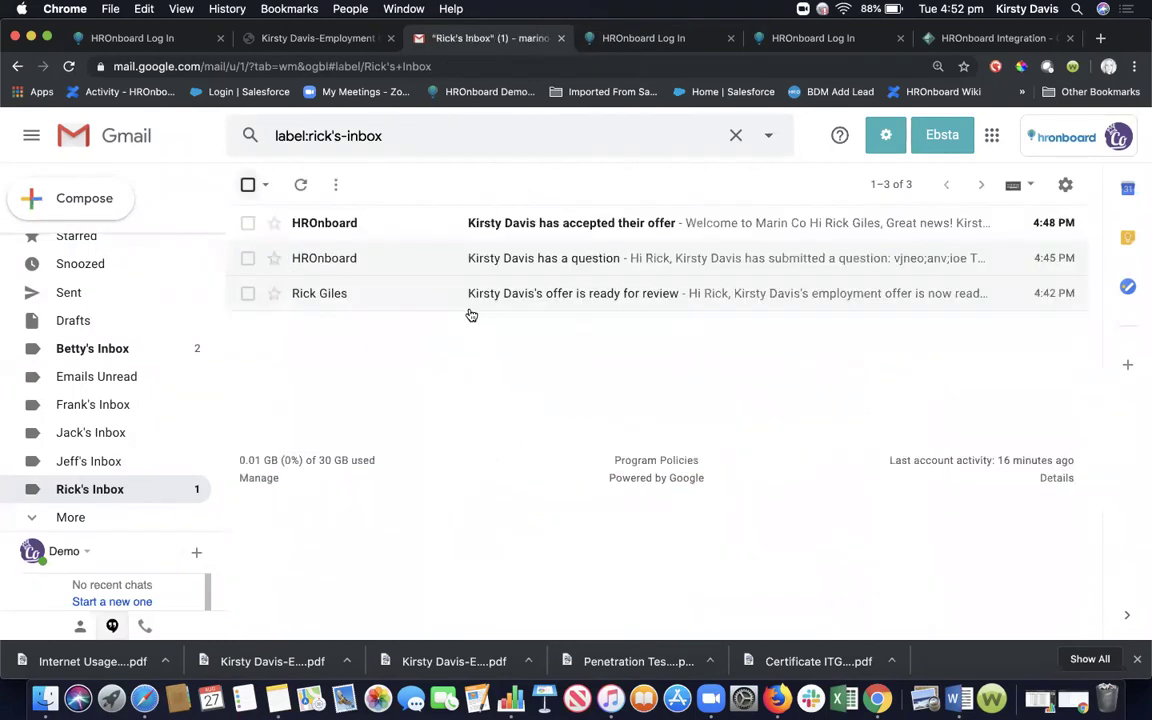
click(470, 259)
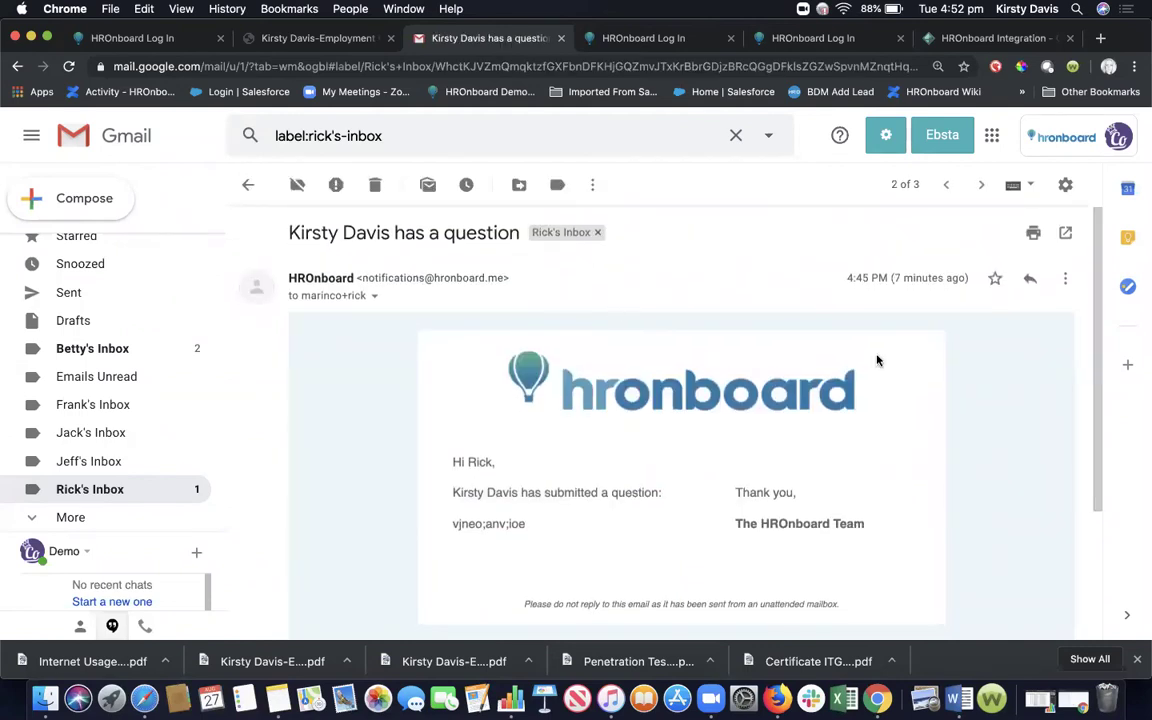
click(1031, 281)
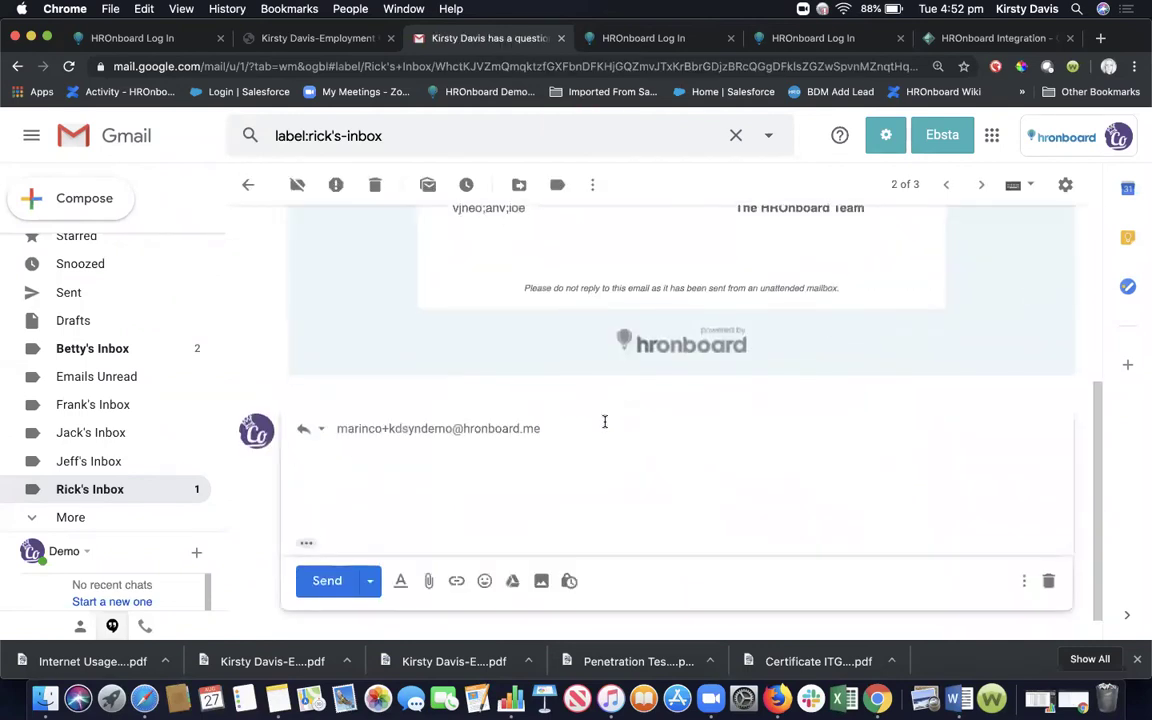
click(338, 430)
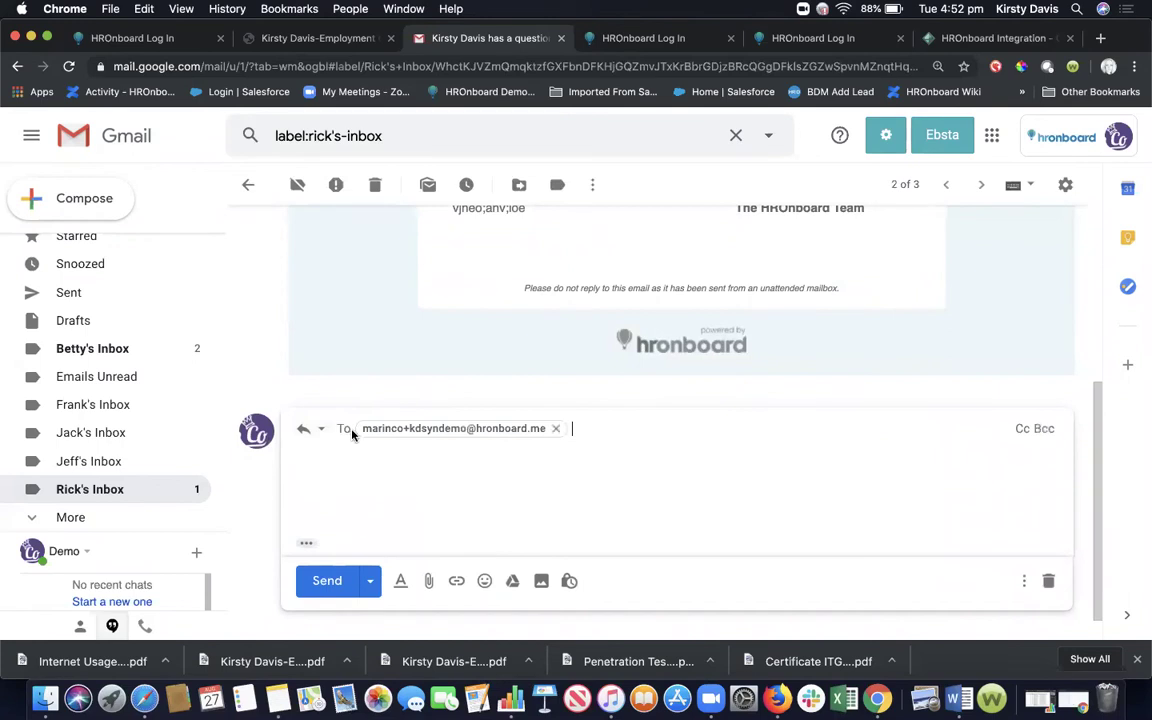
scroll(735, 435, up, 5)
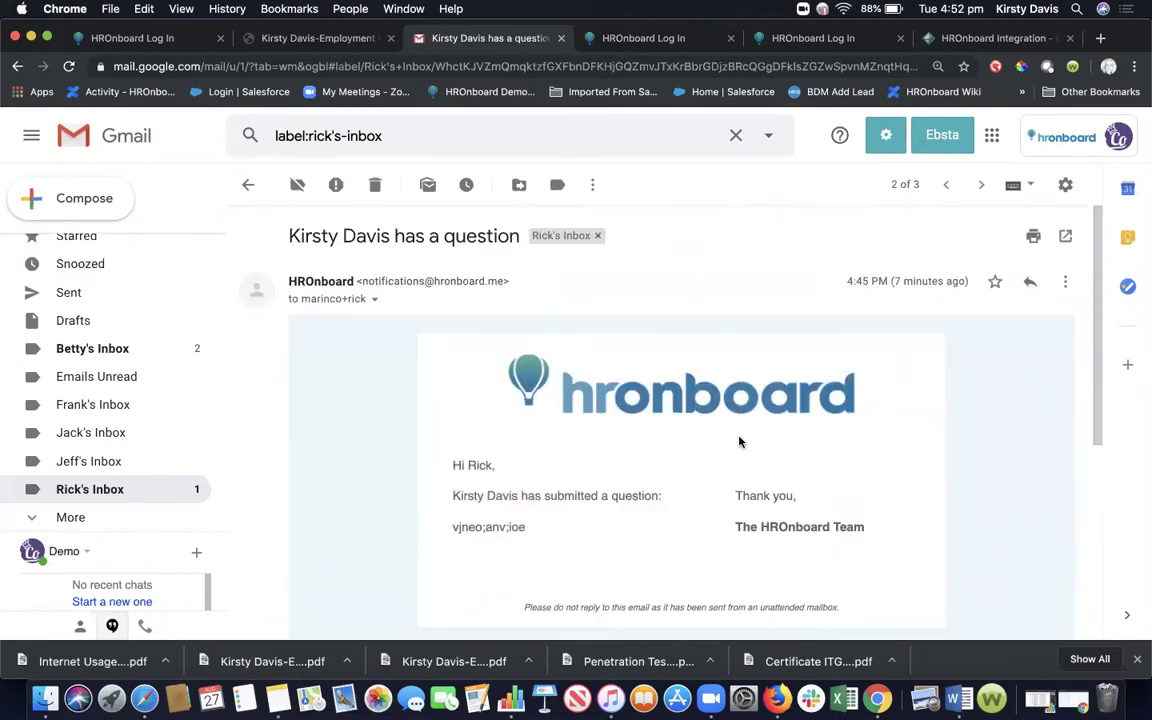
click(250, 186)
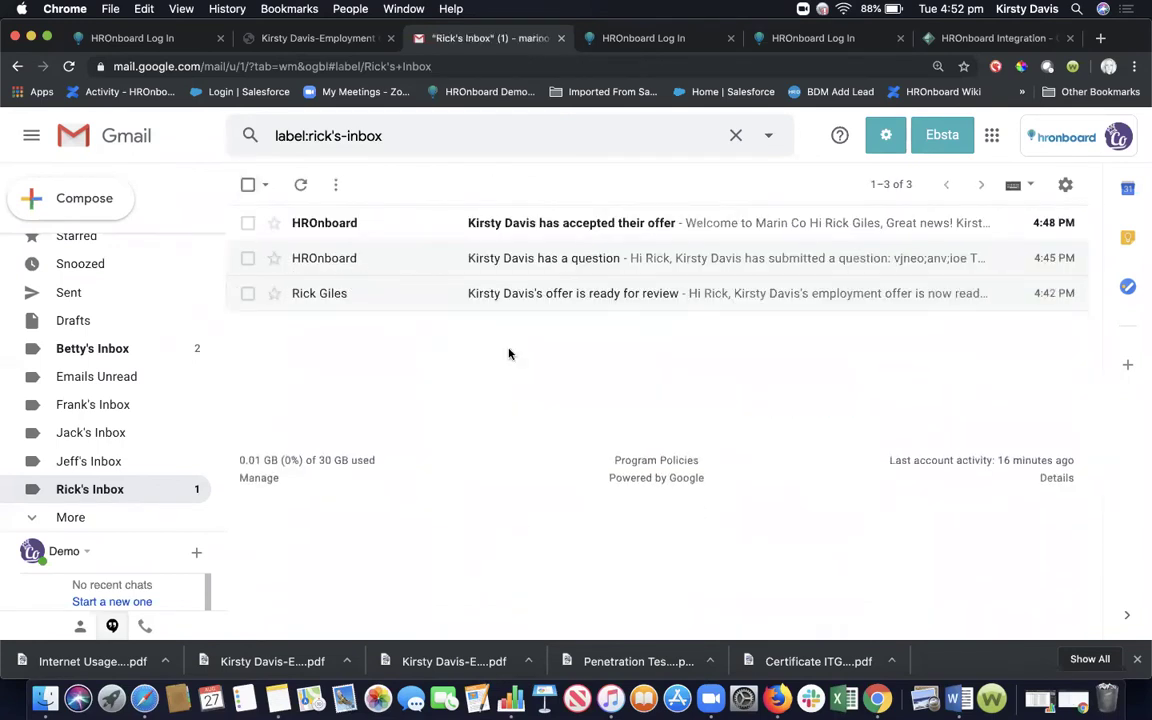
Step: Read the 'has accepted their offer' notification email
click(576, 233)
scroll(630, 406, down, 5)
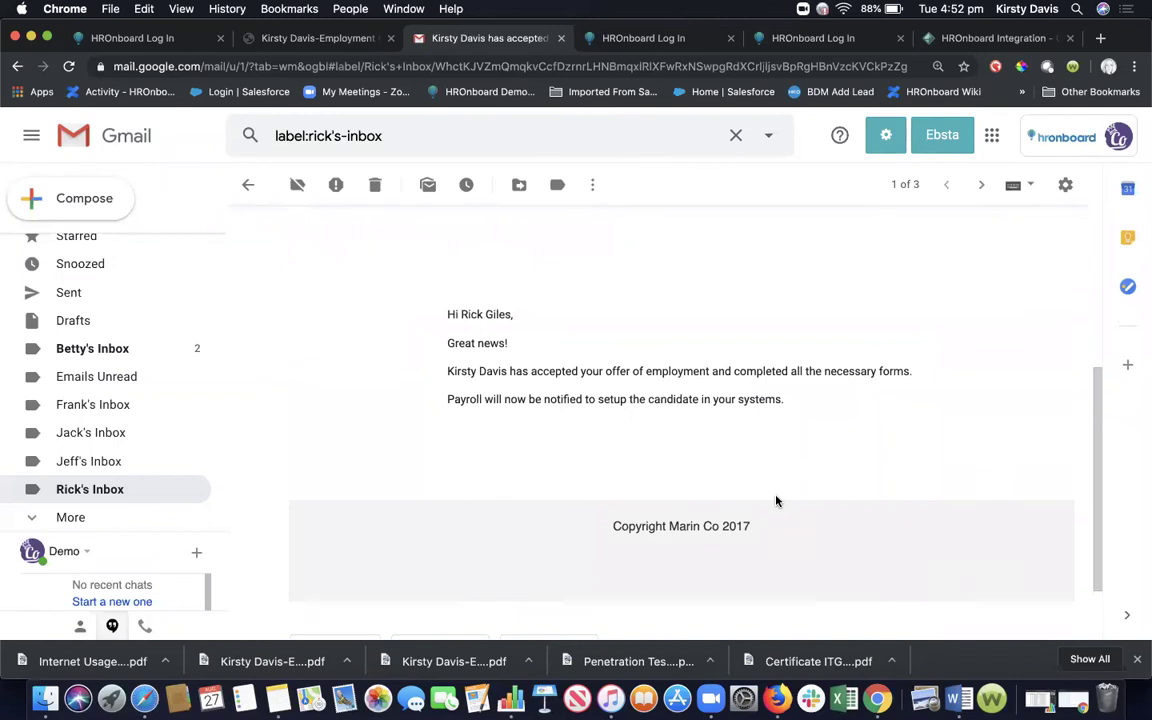
click(247, 185)
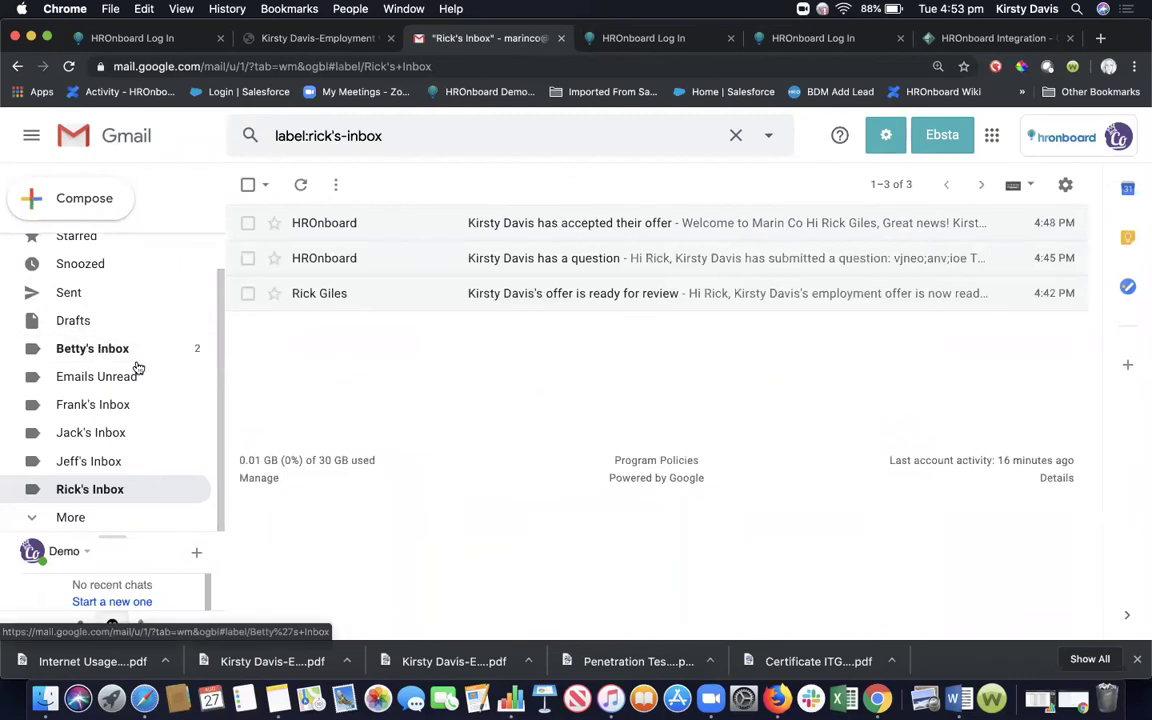
Step: In the other inbox, open the offer-ready-for-processing email and follow its documents link
click(103, 348)
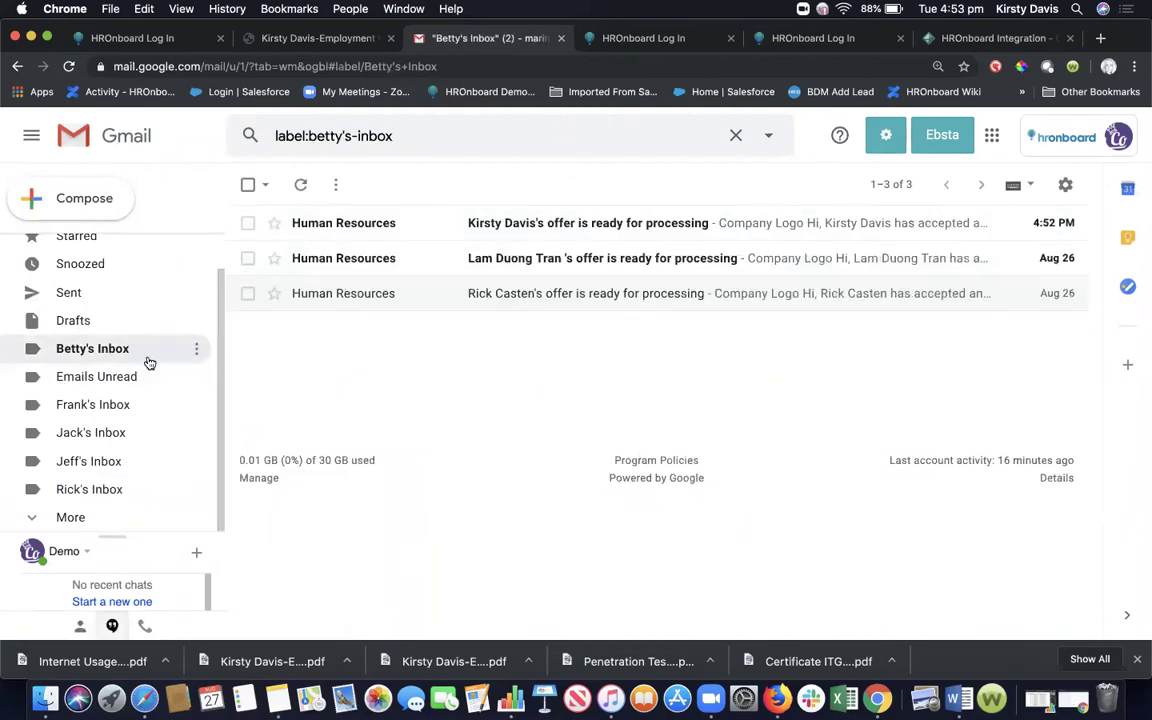
click(580, 222)
scroll(628, 490, down, 3)
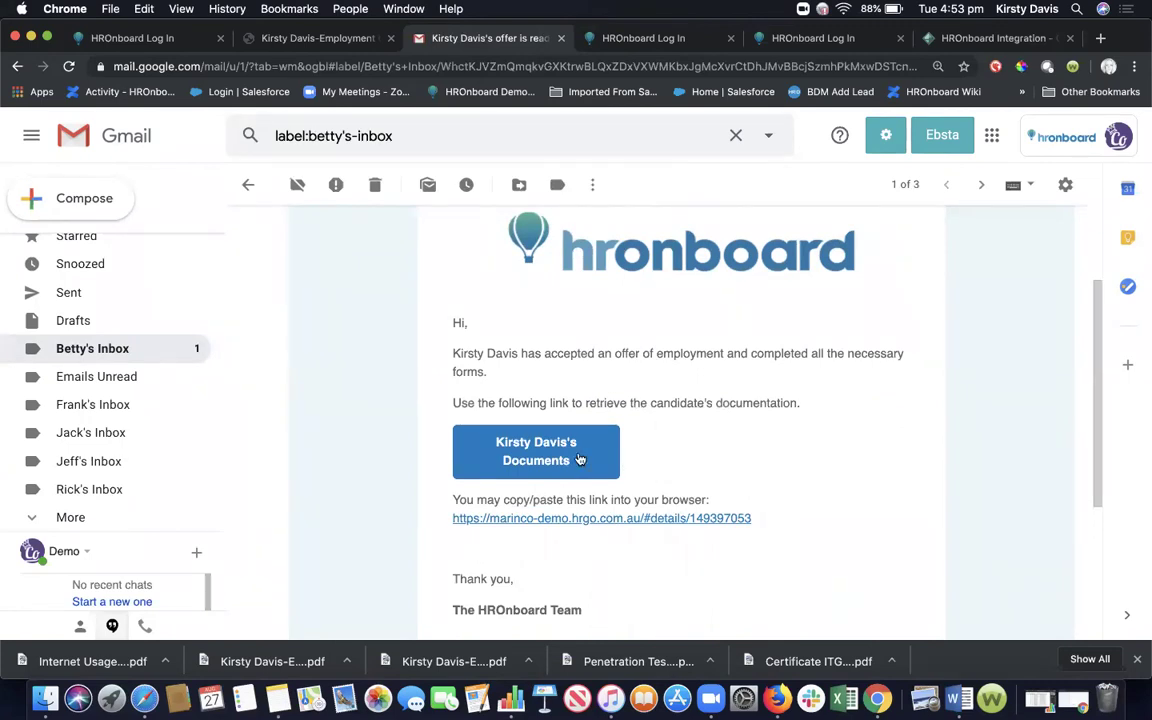
click(580, 459)
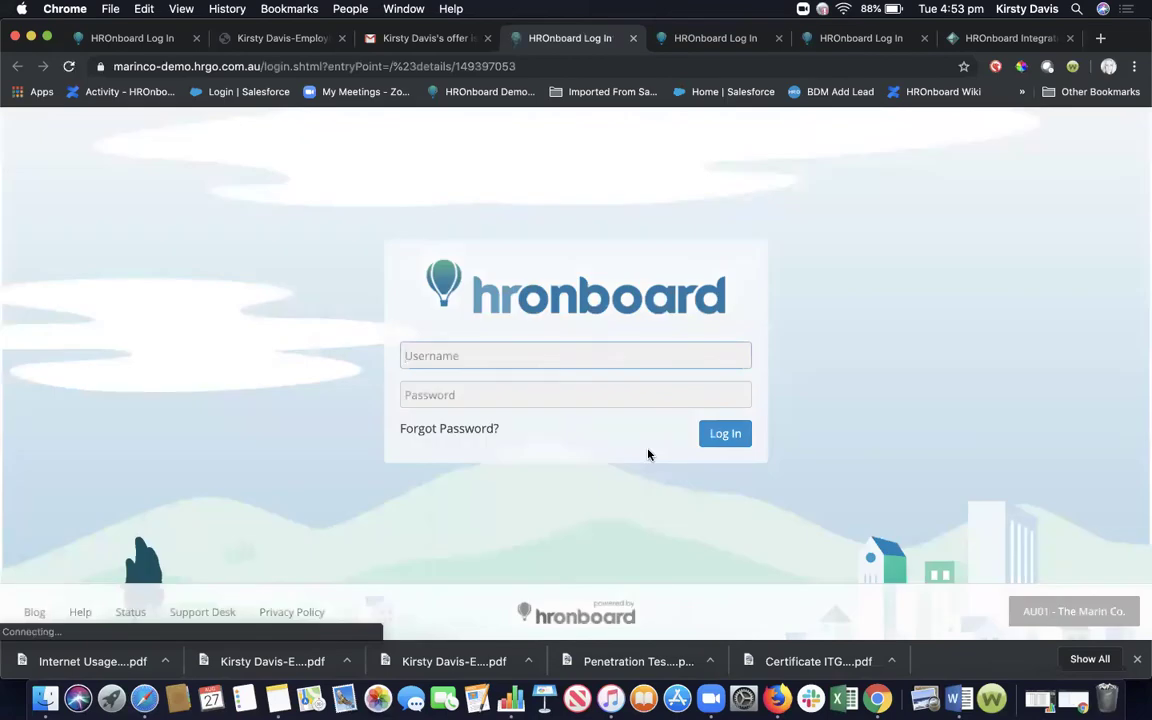
Step: Sign in to HROnboard with the back-office username and password
text(betty)
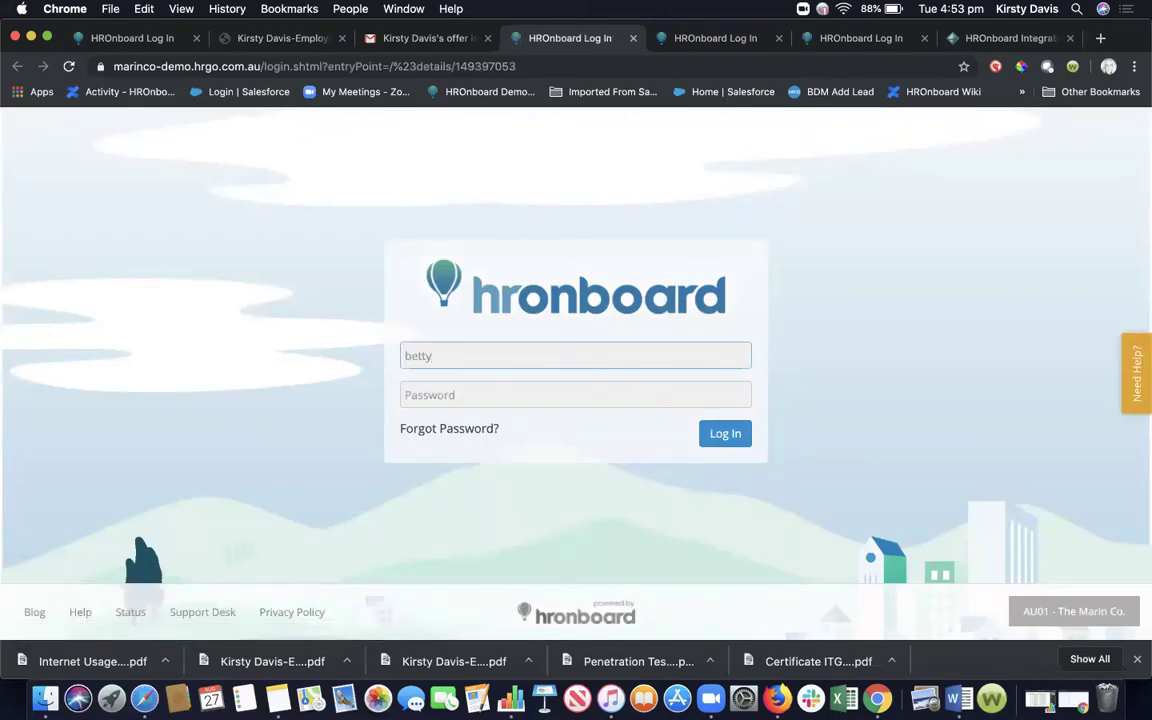
key(Tab)
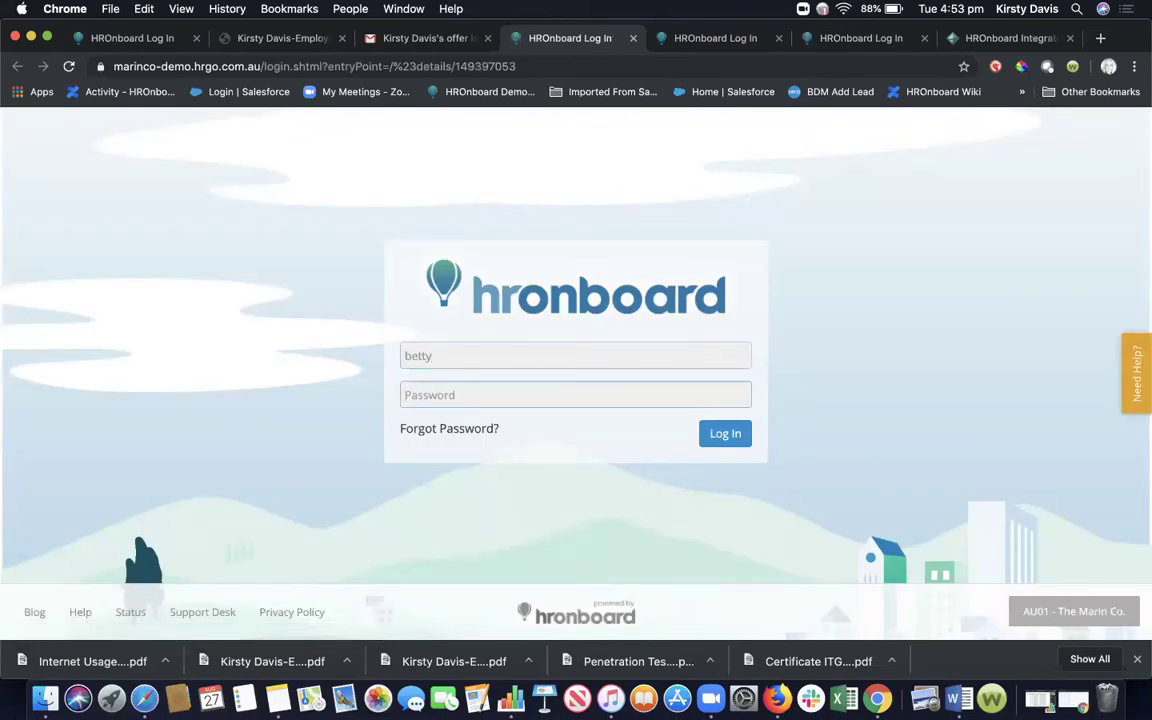
text(•••••••••••••)
key(Return)
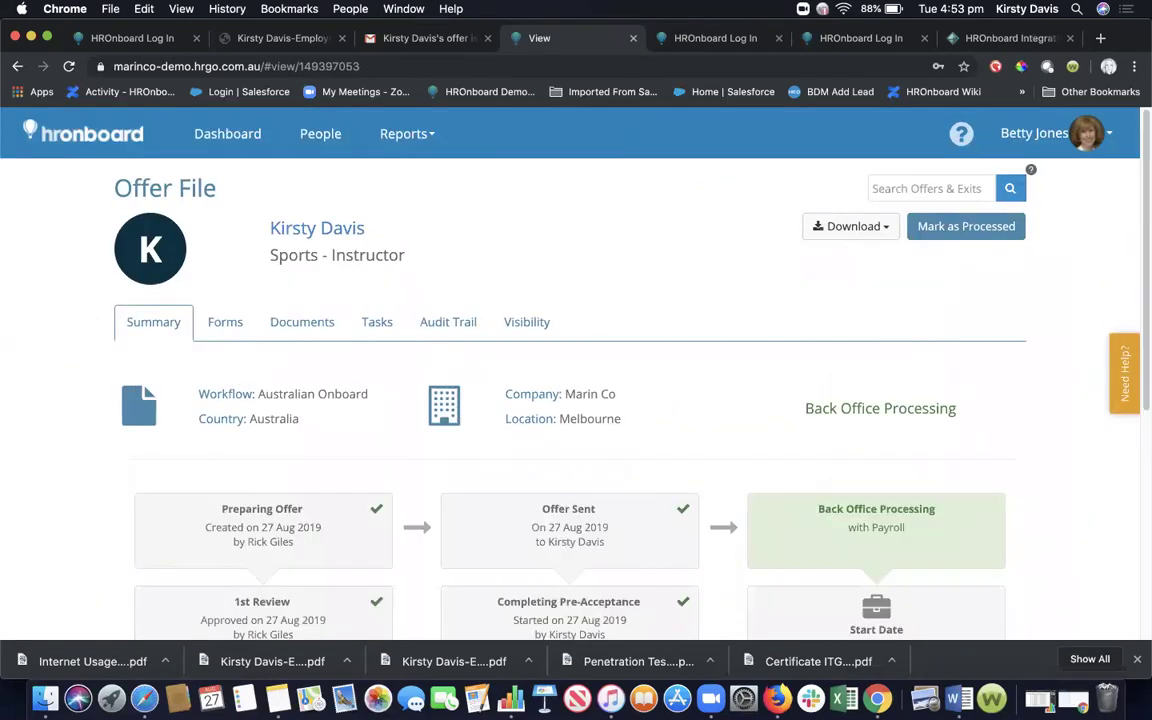
scroll(490, 412, down, 5)
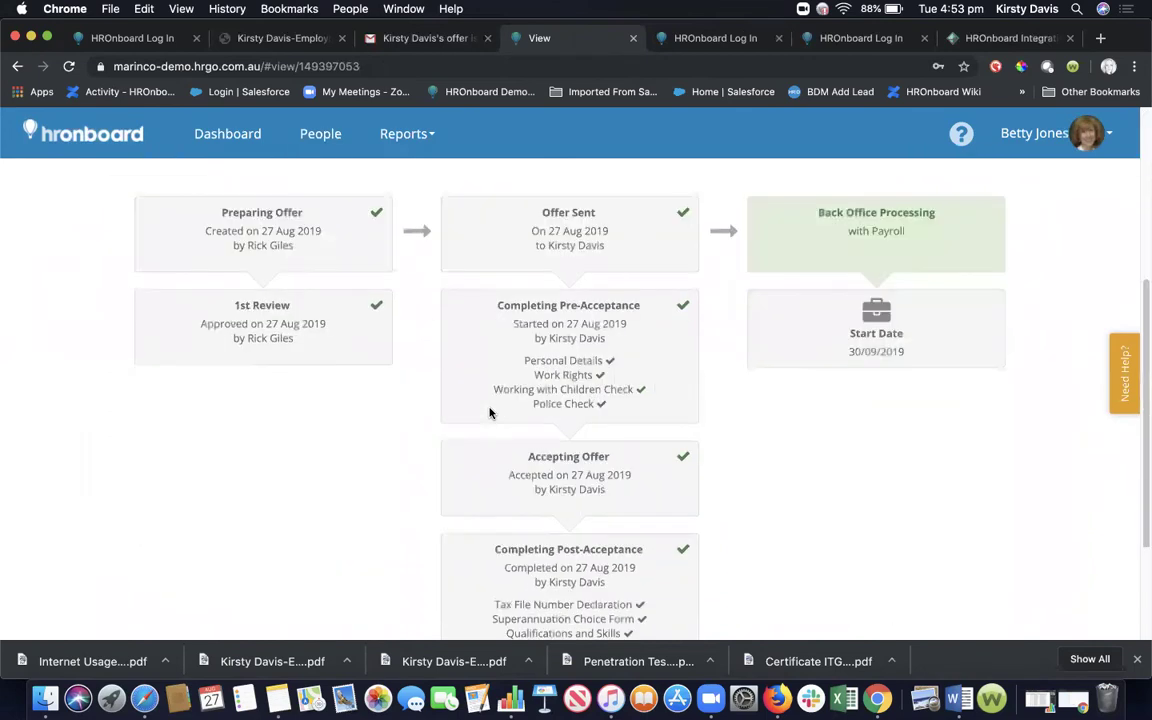
scroll(492, 410, up, 3)
scroll(496, 410, up, 2)
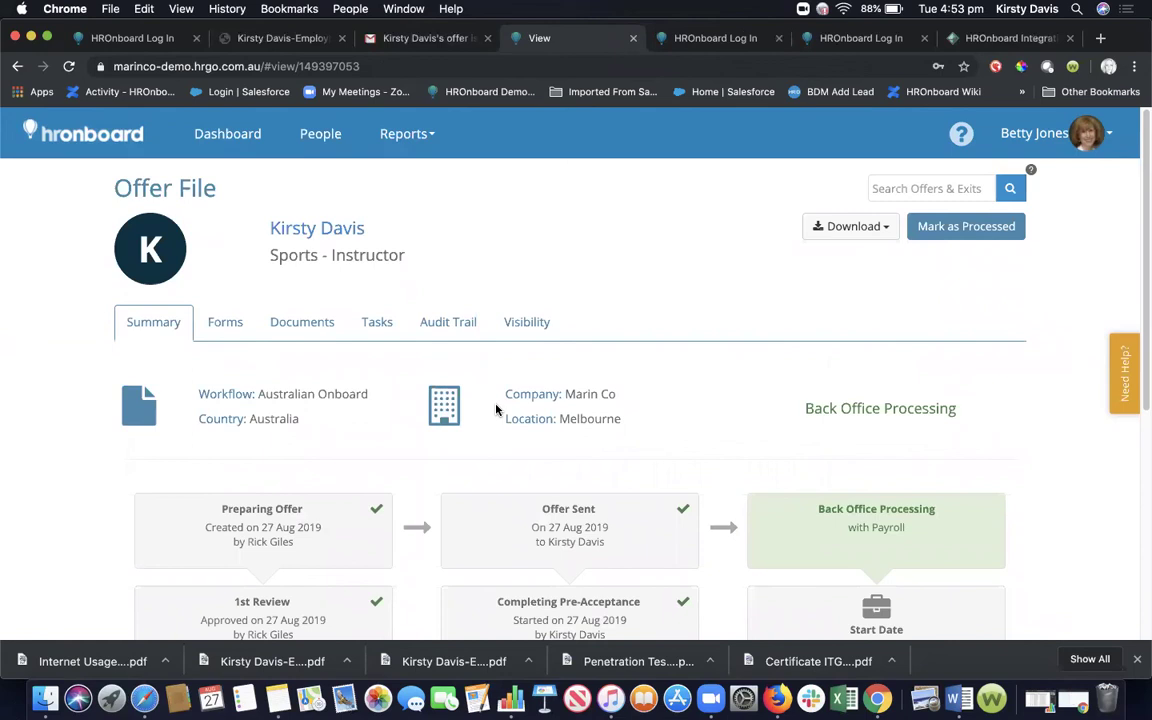
Step: Open the Offer File's Forms and view the submitted Tax File Number Declaration
click(213, 321)
scroll(247, 445, down, 1)
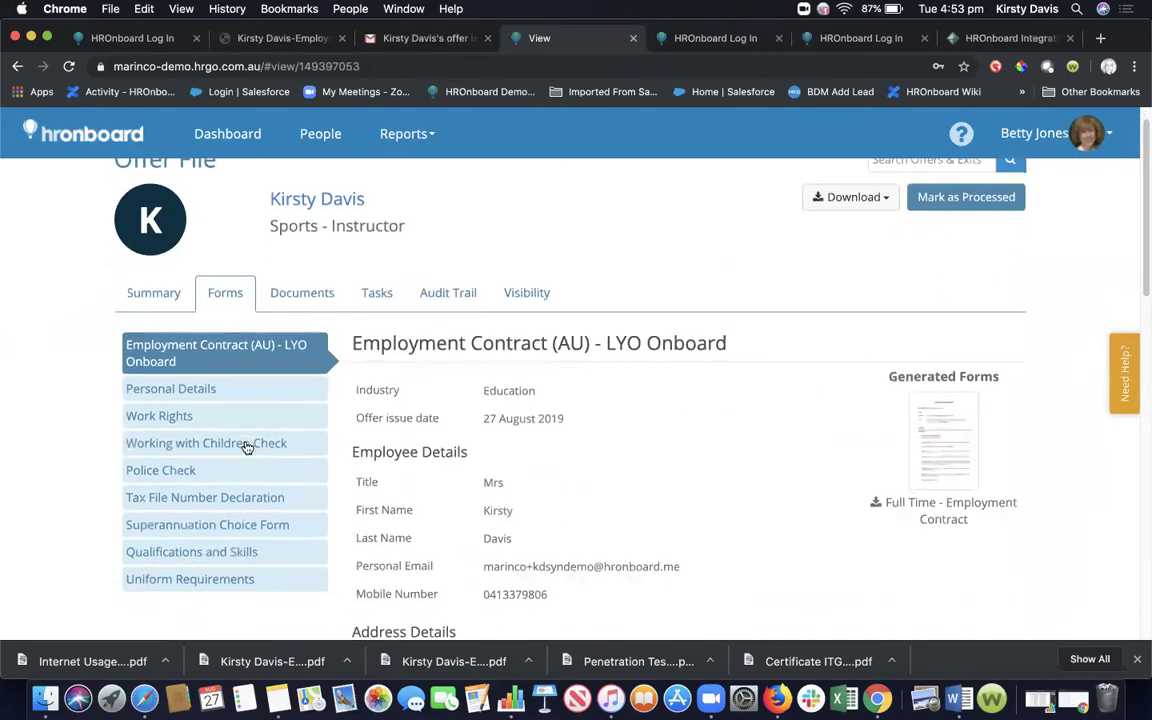
click(231, 496)
scroll(681, 540, down, 4)
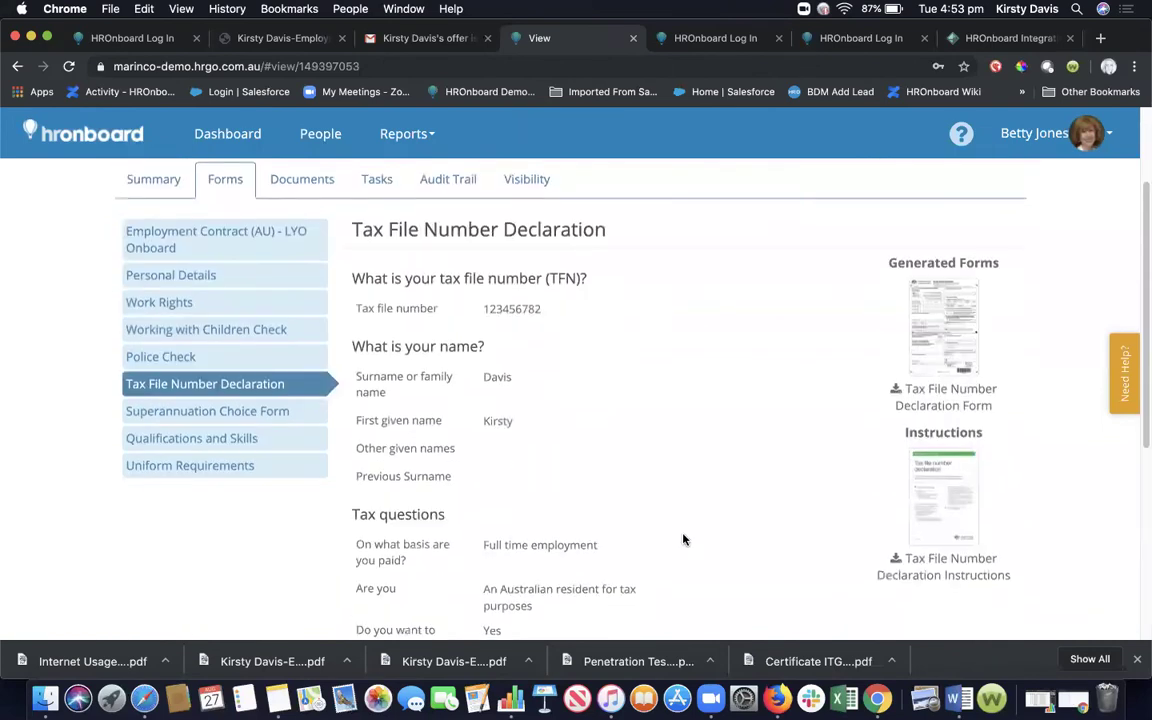
scroll(505, 525, down, 2)
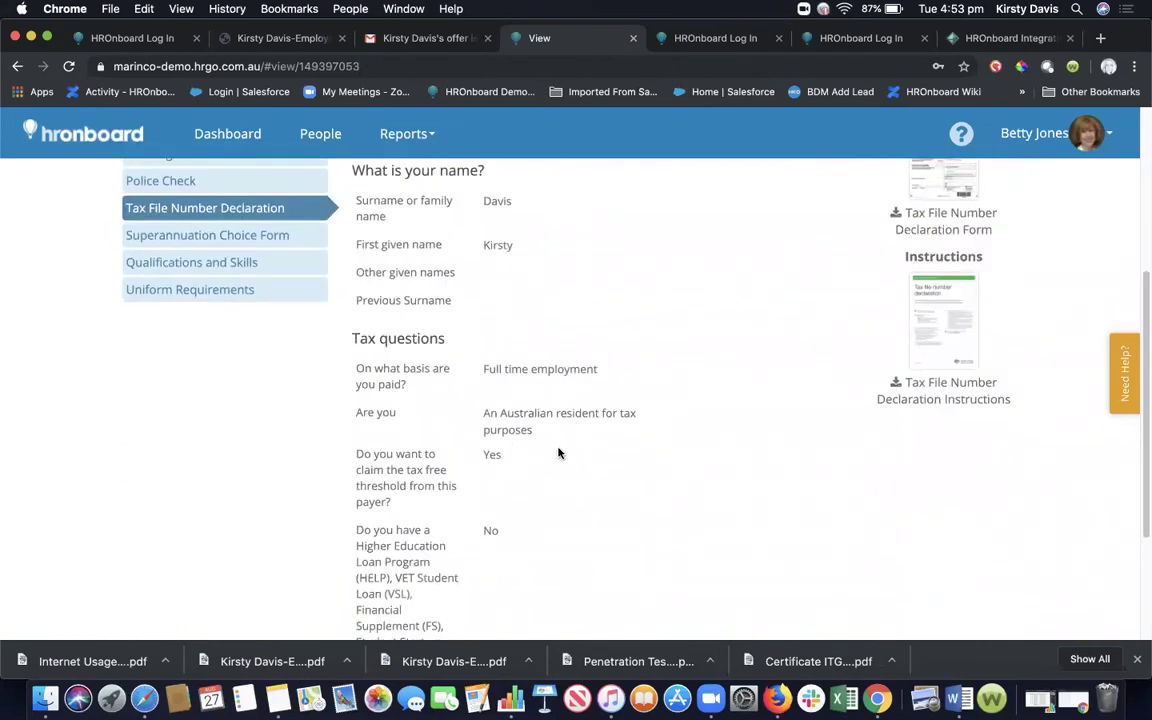
scroll(589, 453, up, 6)
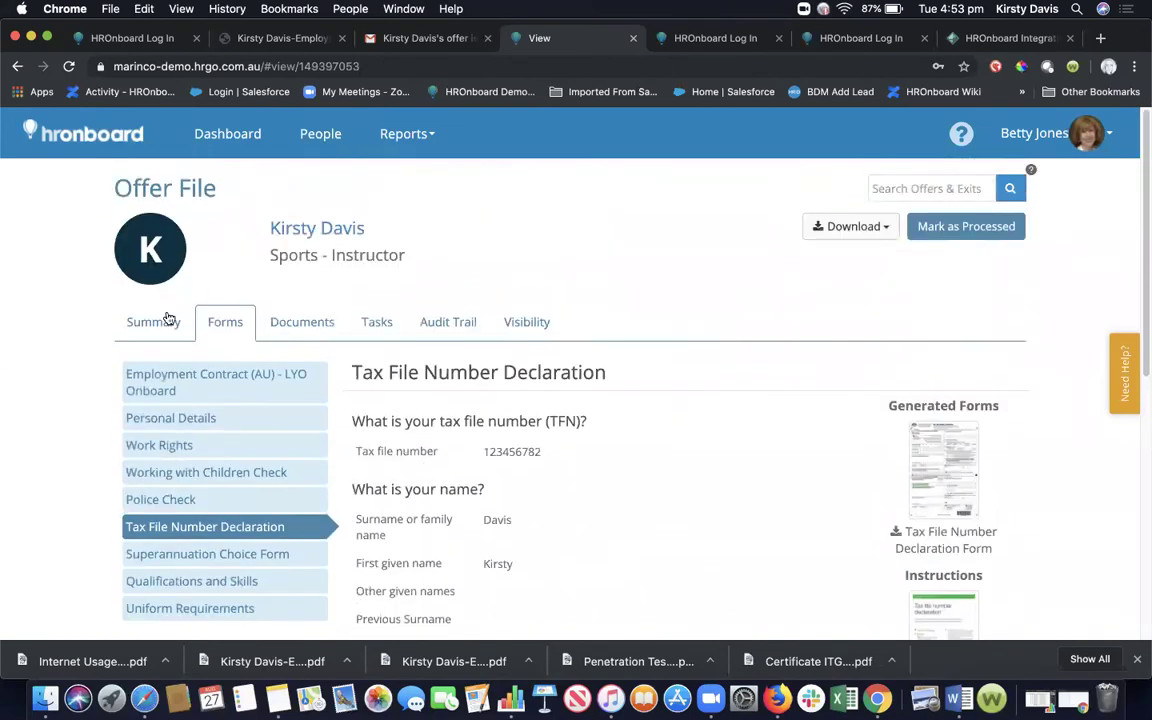
Step: From the offer's Summary, download all documents and forms as a single PDF
click(168, 320)
click(845, 226)
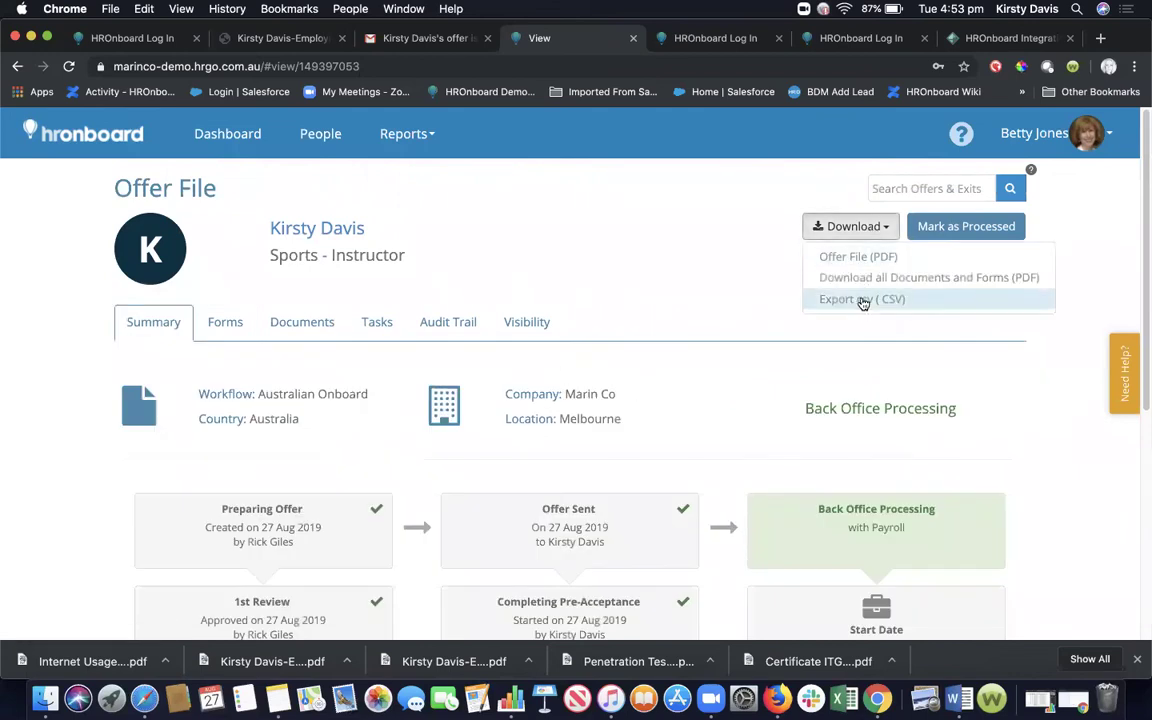
click(862, 279)
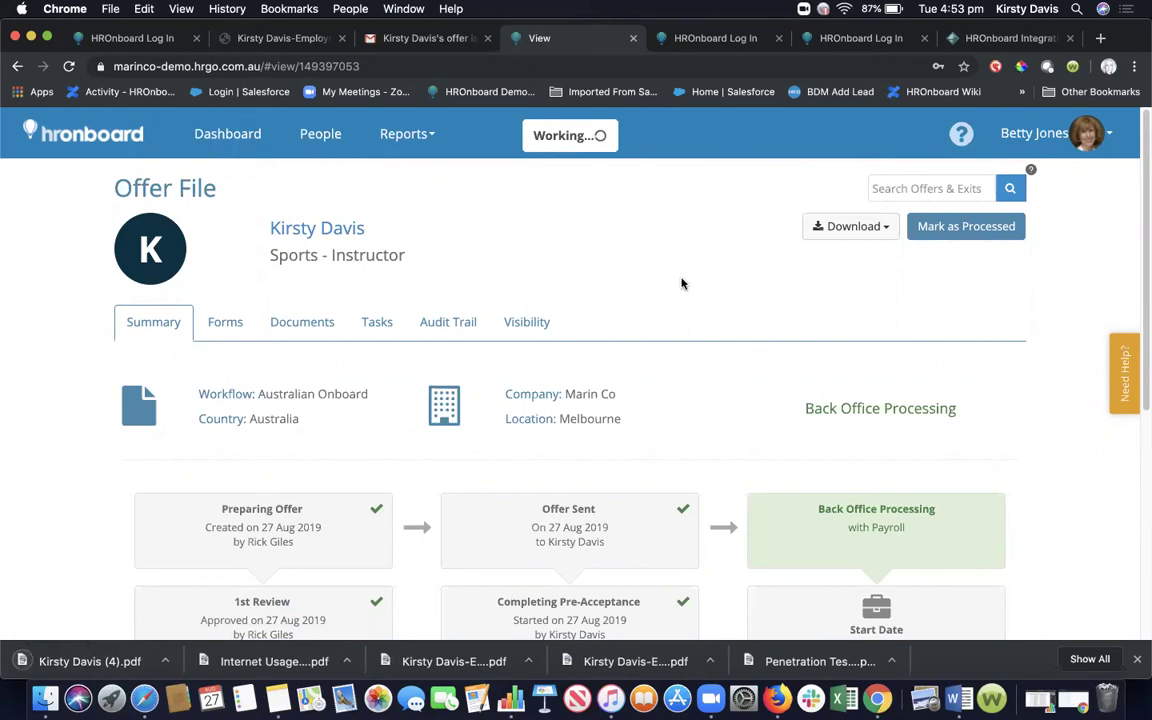
Step: Mark the offer as Processed, confirm it, and check the updated Offer File
click(962, 229)
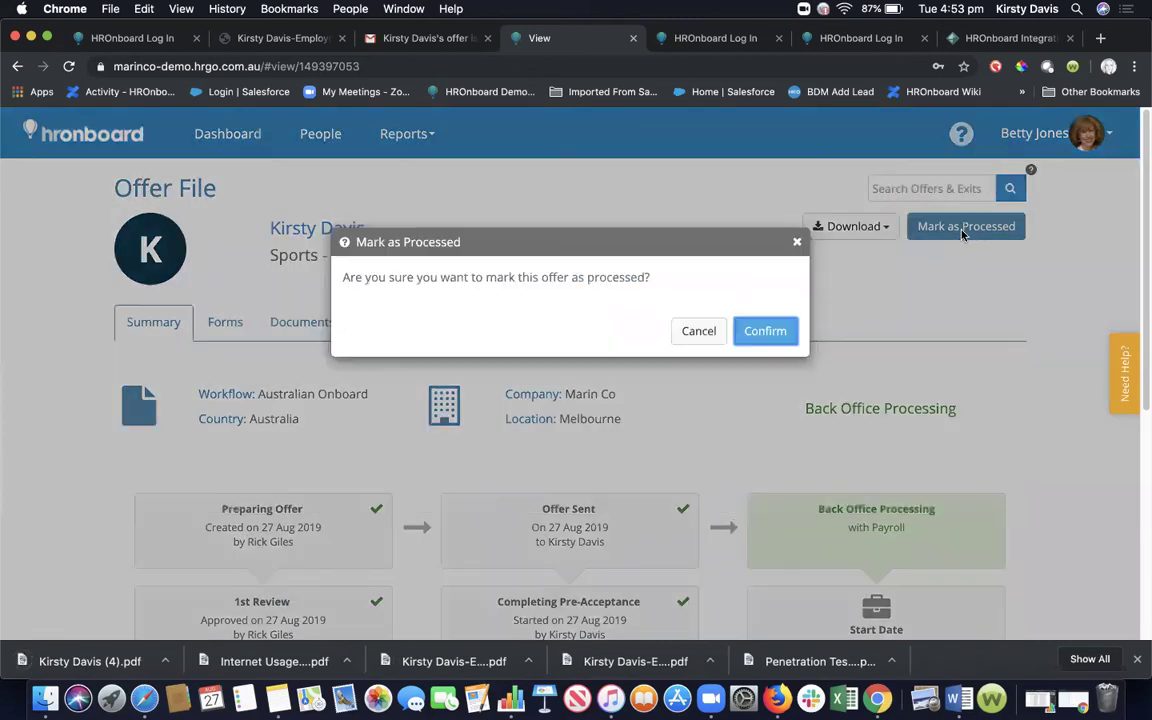
click(765, 333)
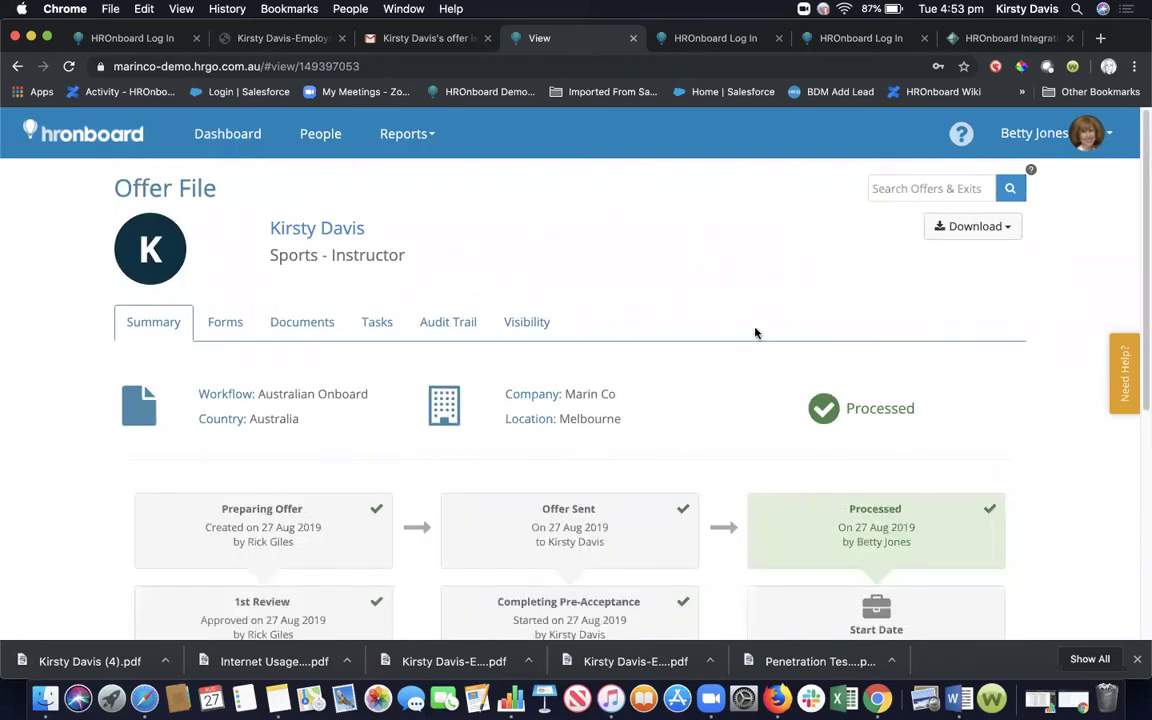
scroll(758, 345, down, 2)
scroll(734, 375, down, 4)
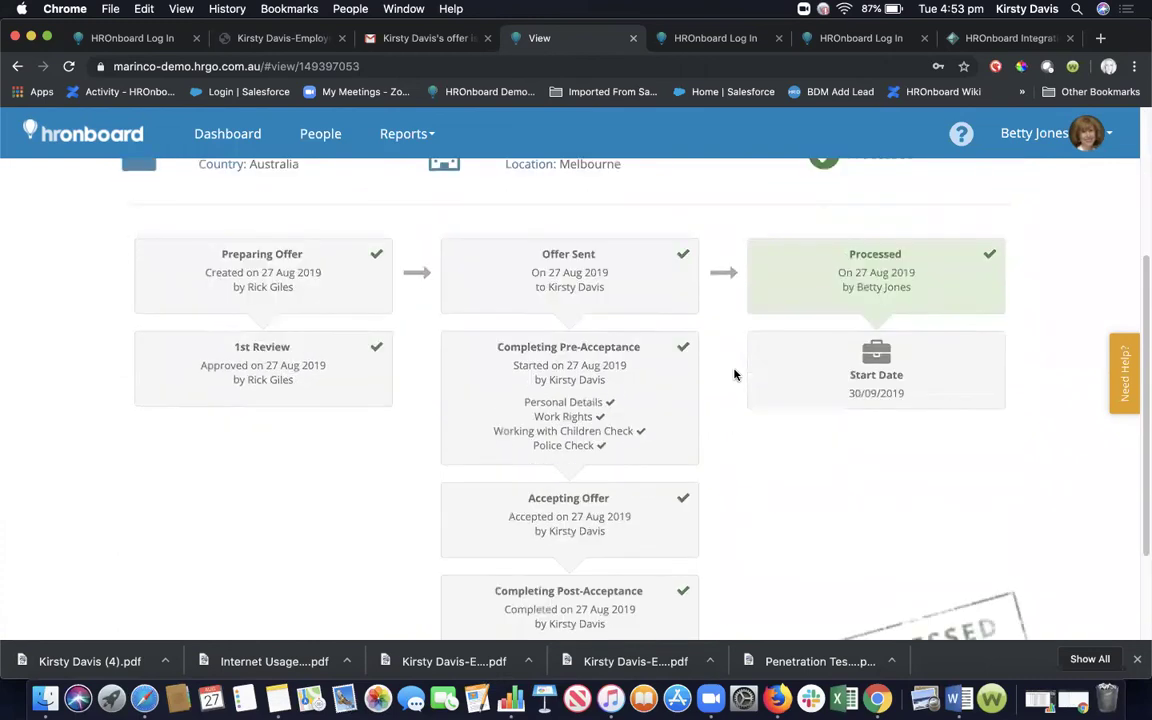
scroll(742, 358, down, 3)
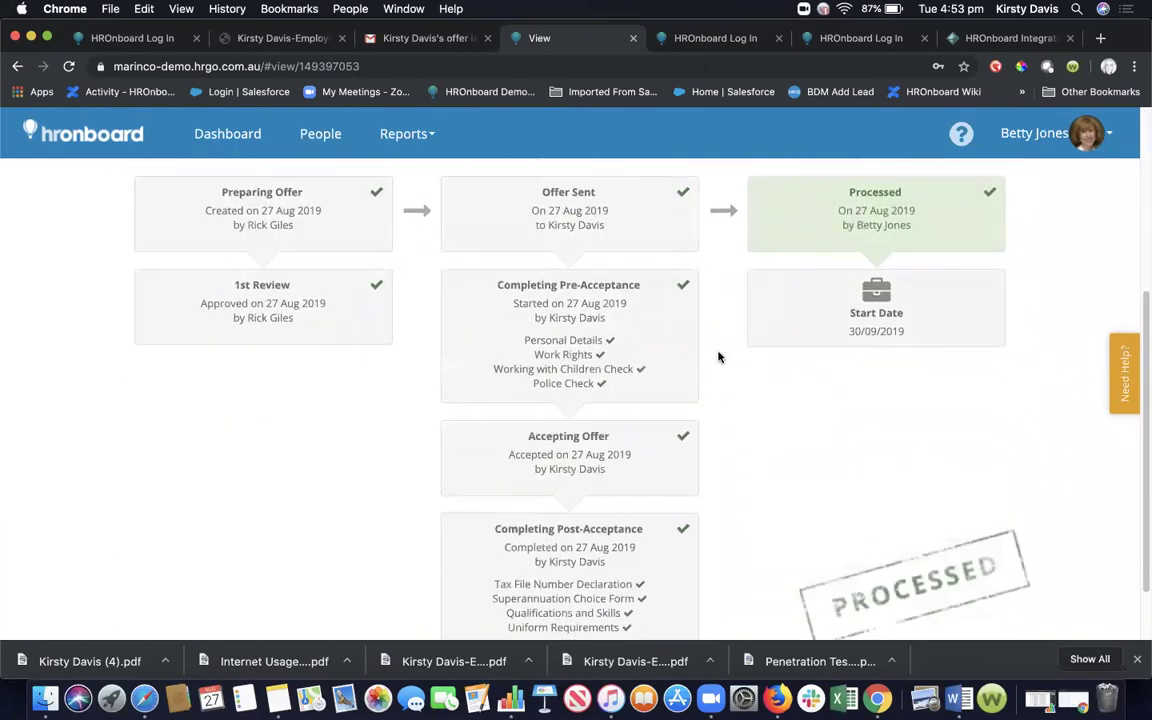
scroll(717, 355, up, 10)
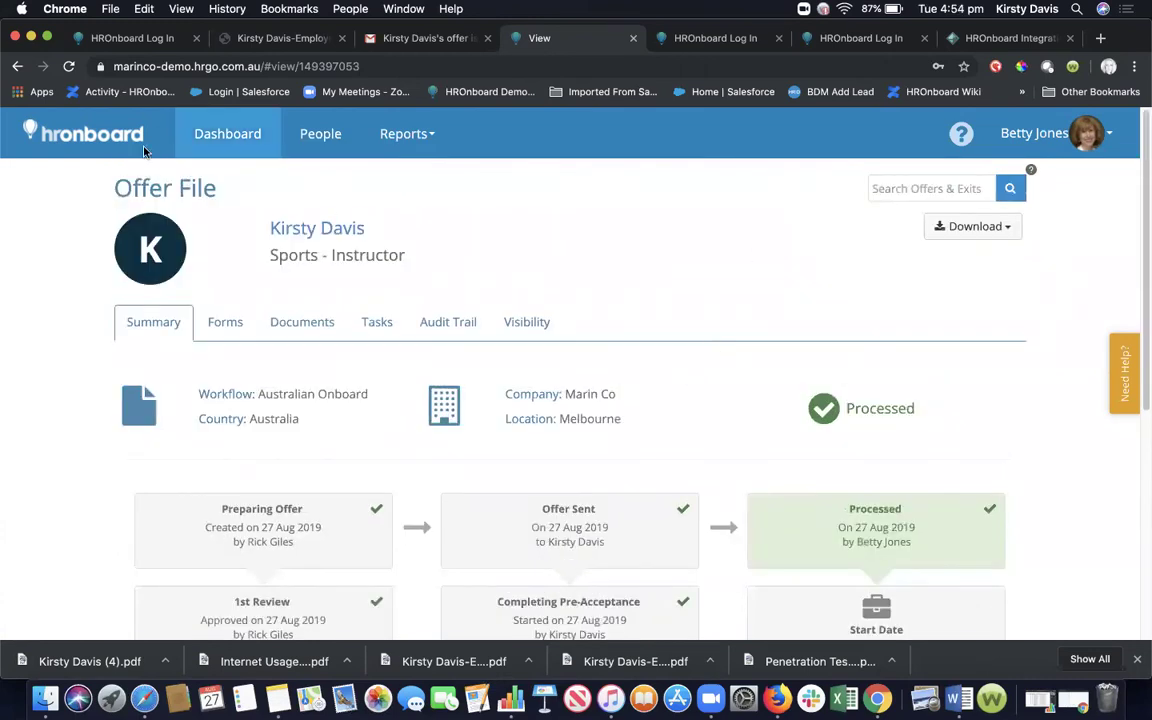
Step: On the HROnboard Integration wiki page, read through the Processing Staff Onboarding Action Centre messages section
click(1000, 38)
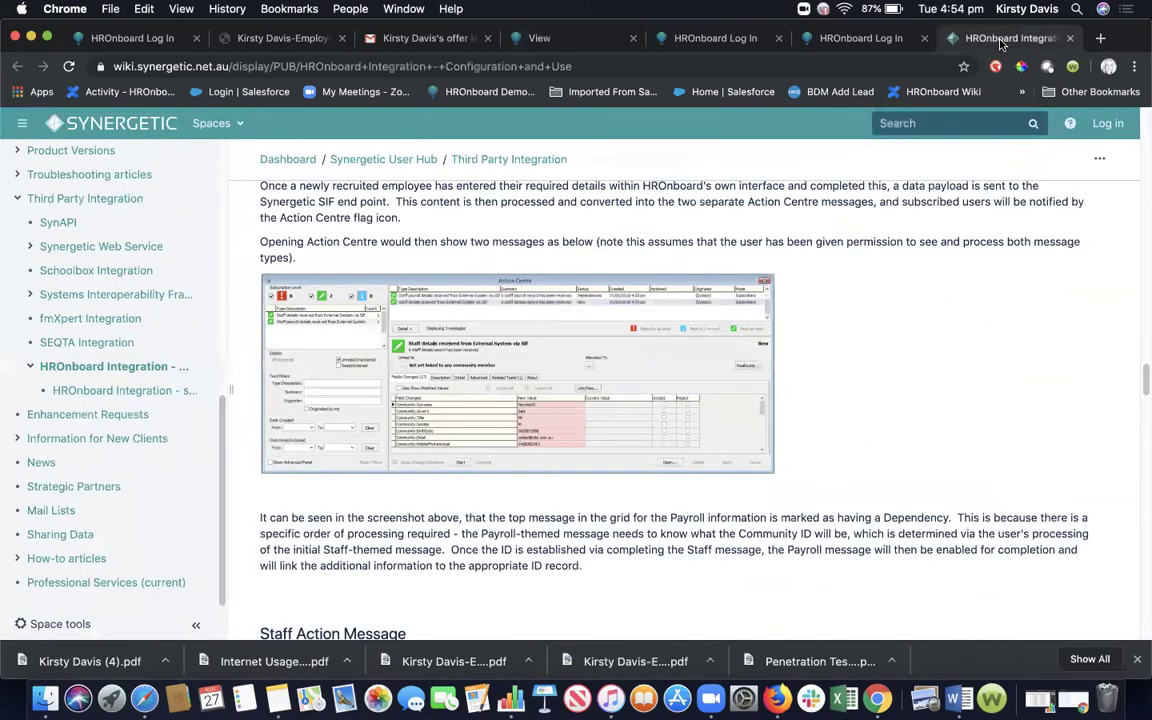
scroll(963, 150, up, 2)
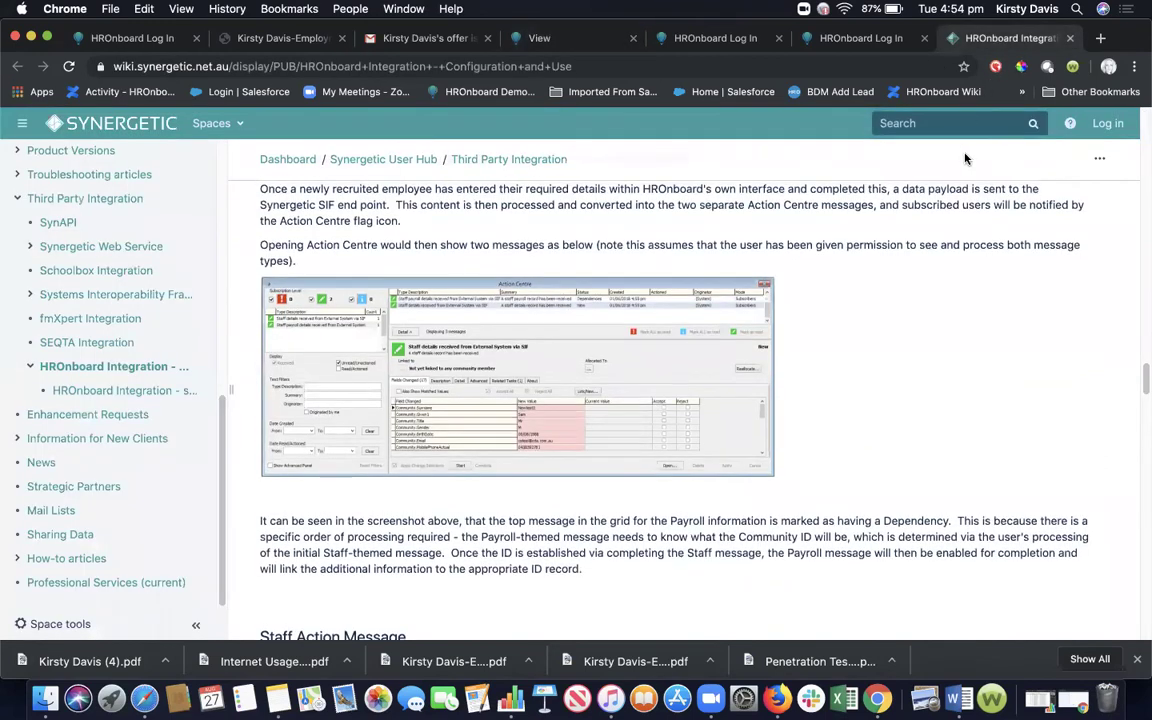
scroll(890, 282, up, 3)
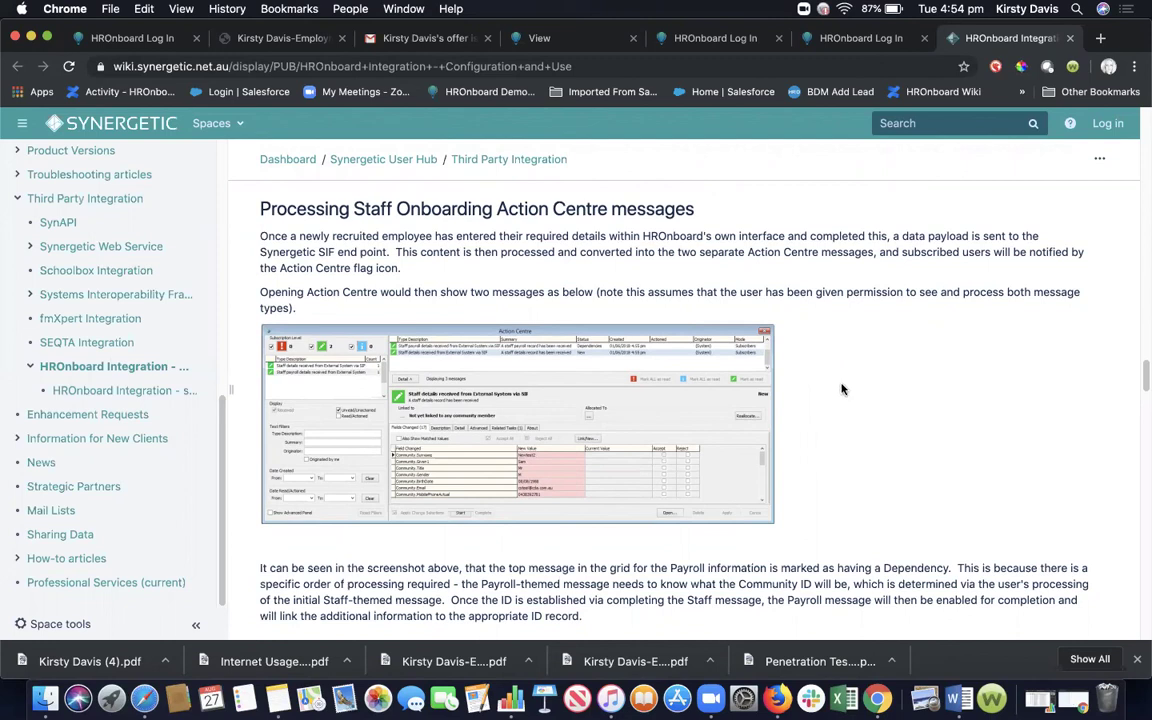
scroll(842, 390, down, 5)
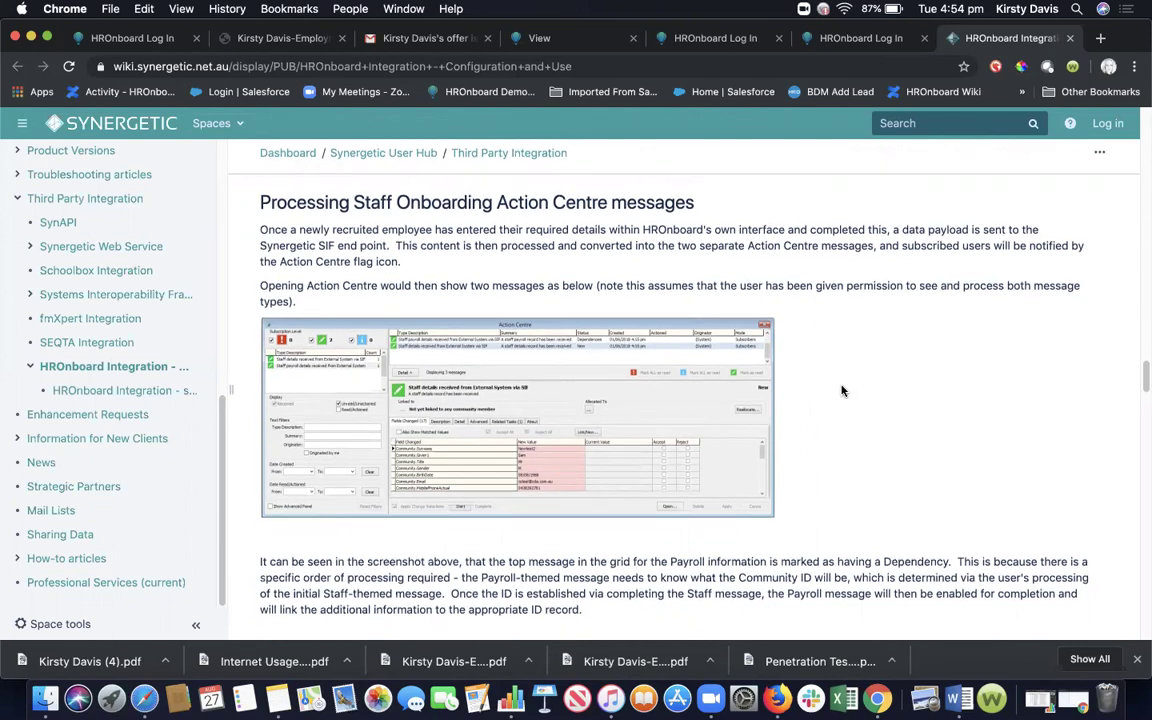
scroll(842, 390, down, 3)
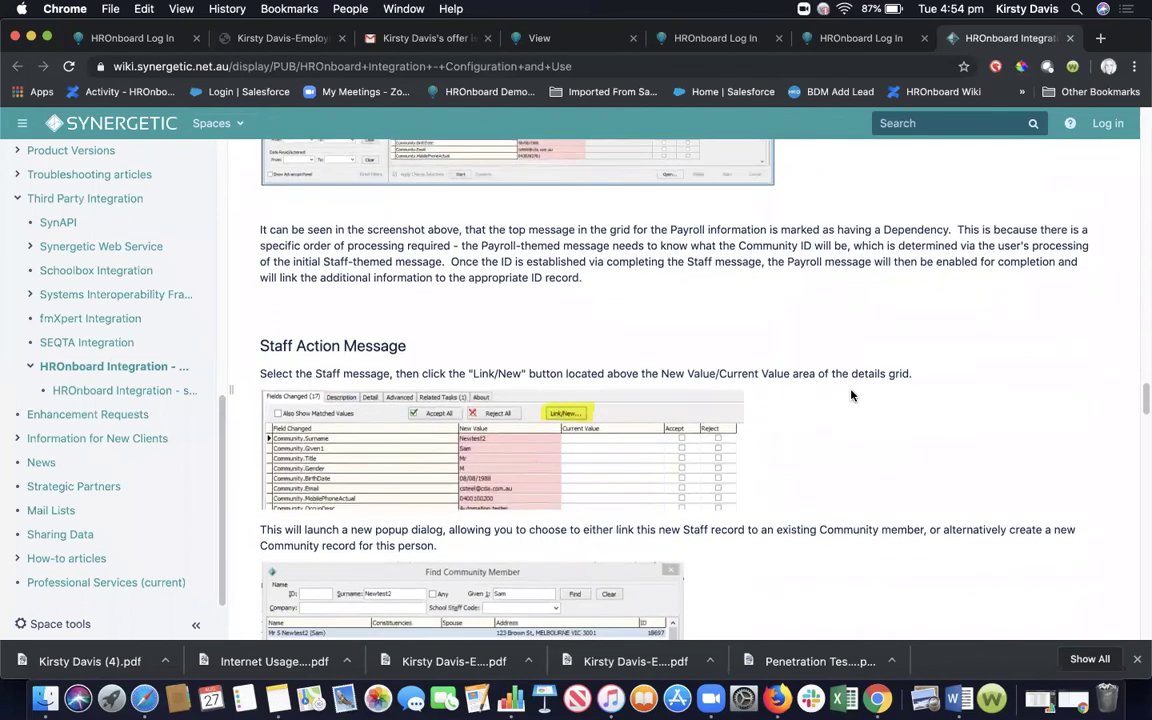
scroll(851, 392, down, 4)
scroll(851, 395, down, 6)
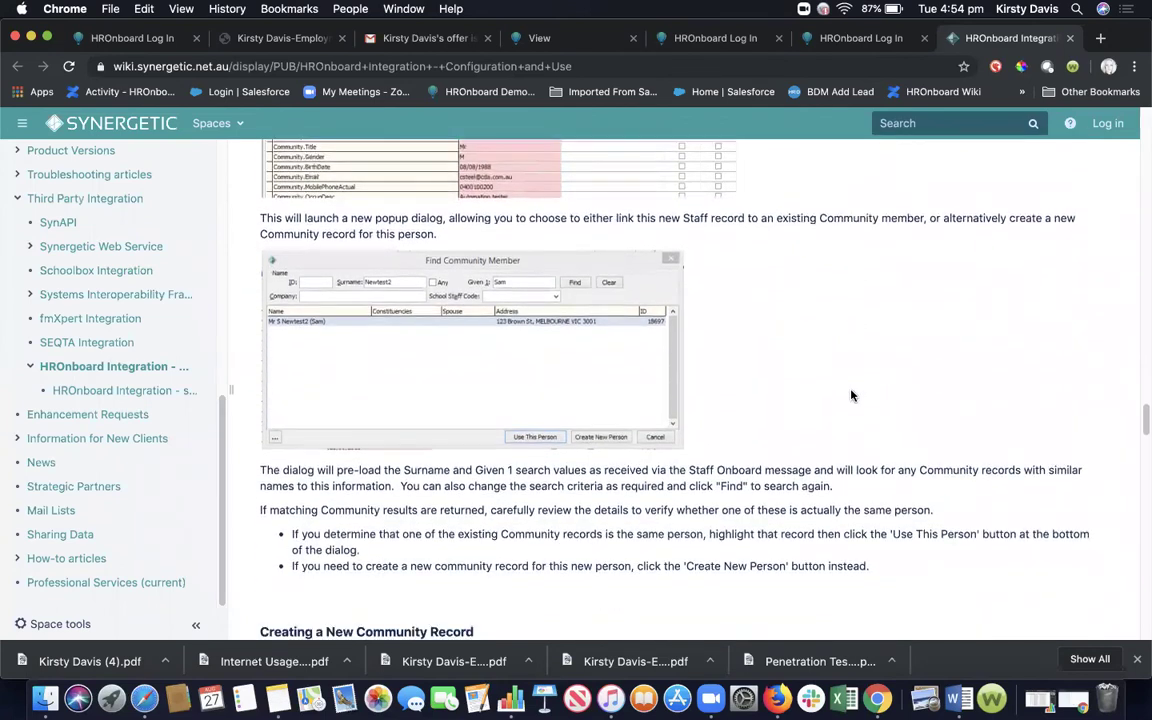
scroll(851, 395, down, 4)
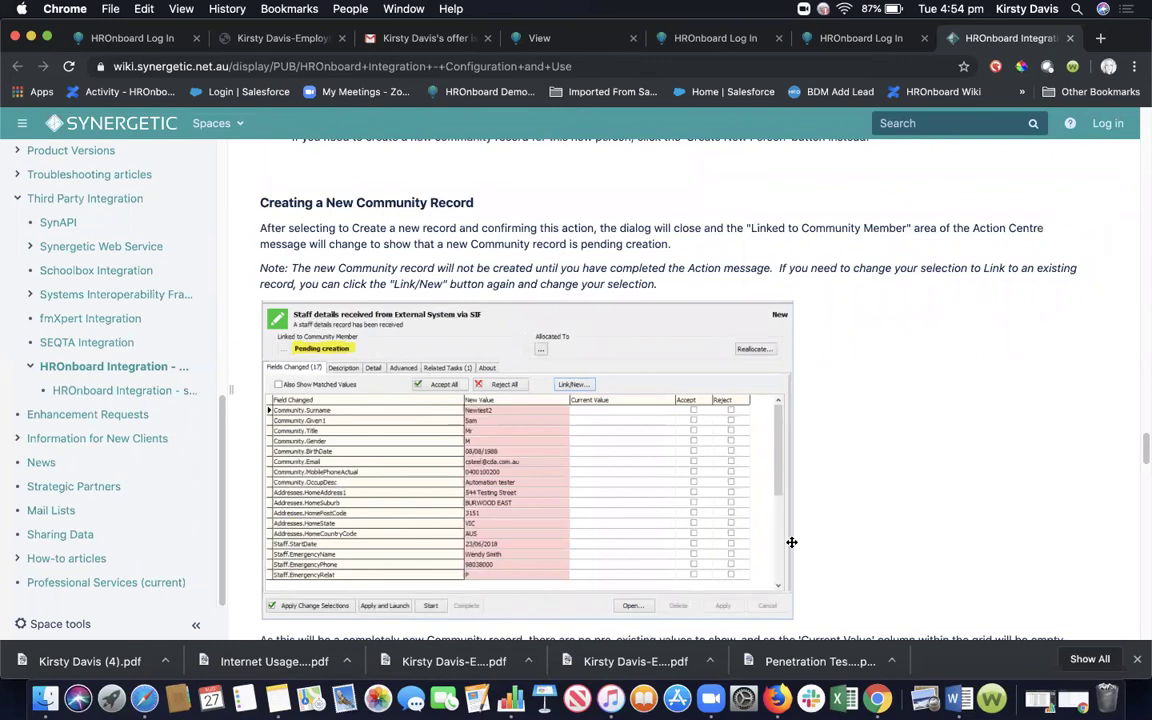
scroll(792, 540, down, 7)
scroll(793, 536, down, 3)
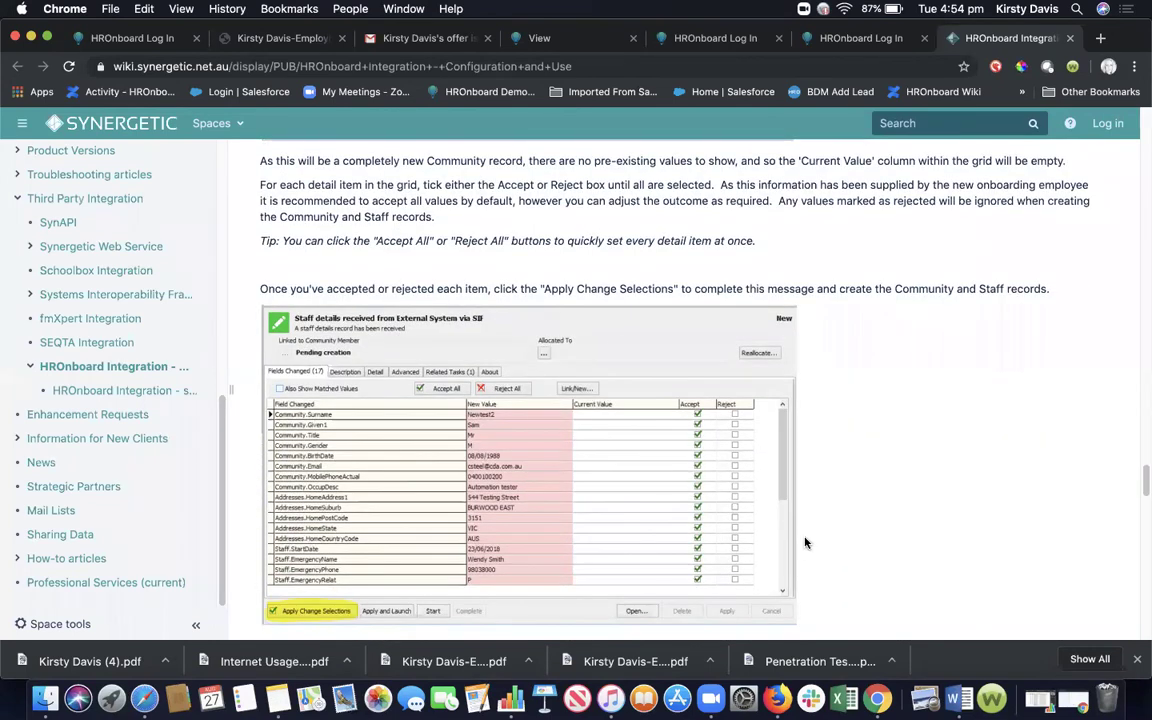
scroll(806, 543, down, 2)
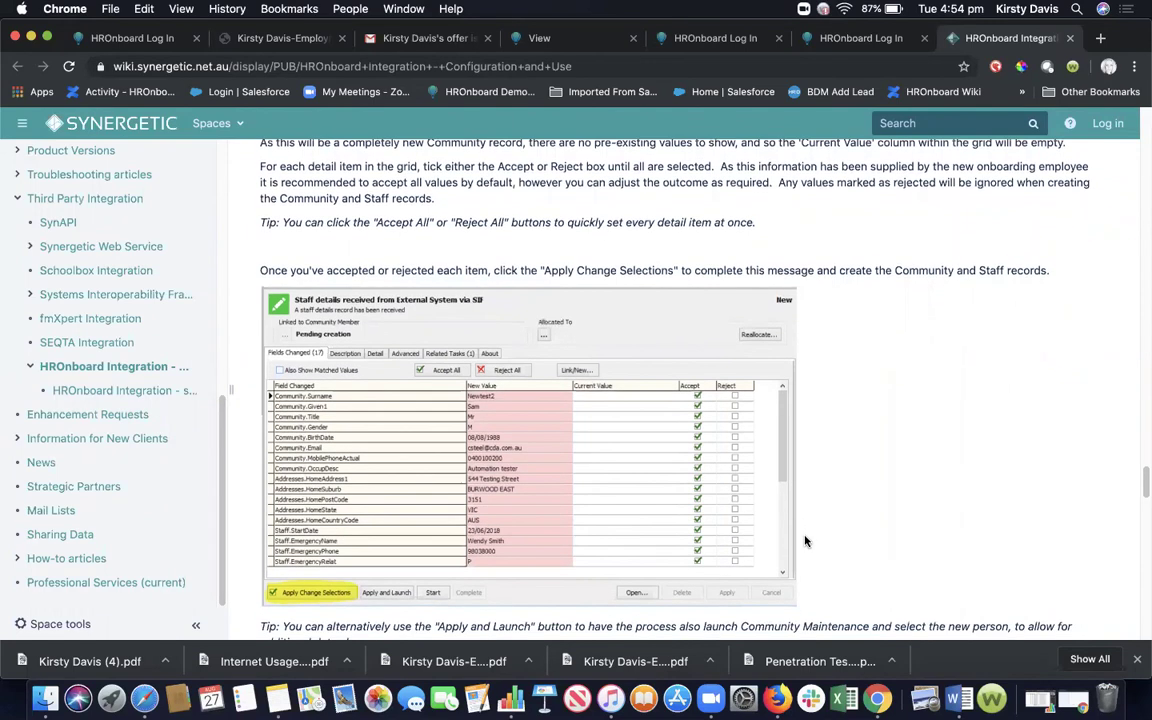
scroll(805, 540, down, 1)
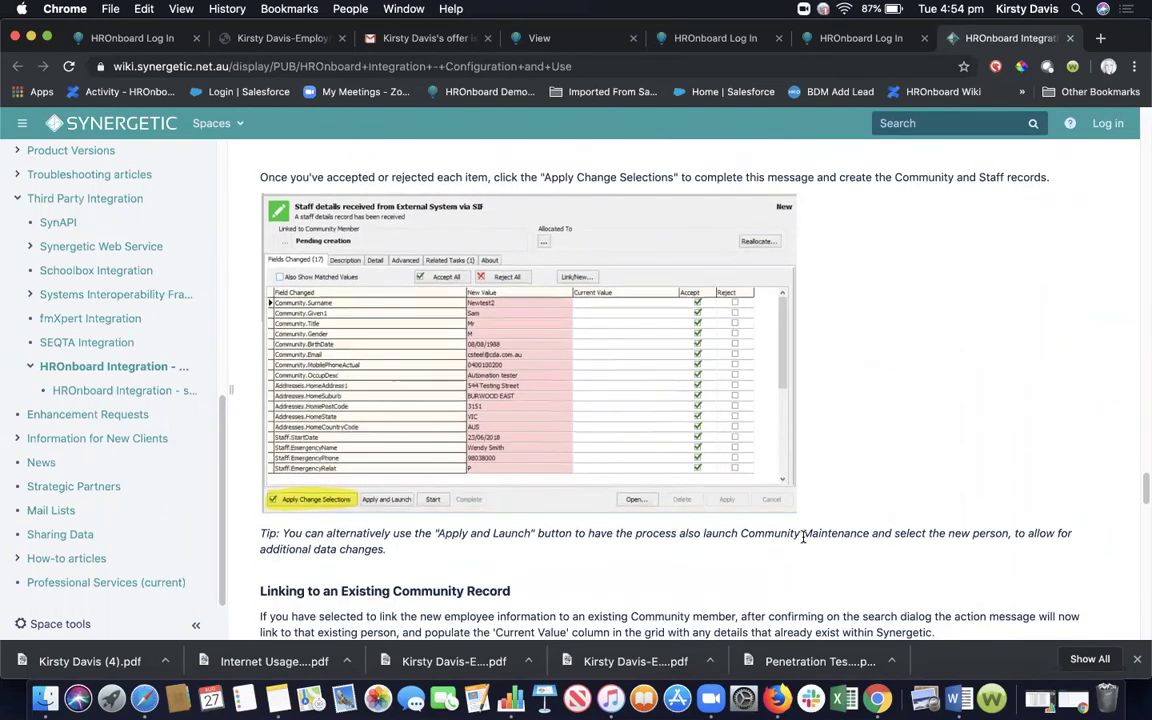
scroll(803, 537, down, 6)
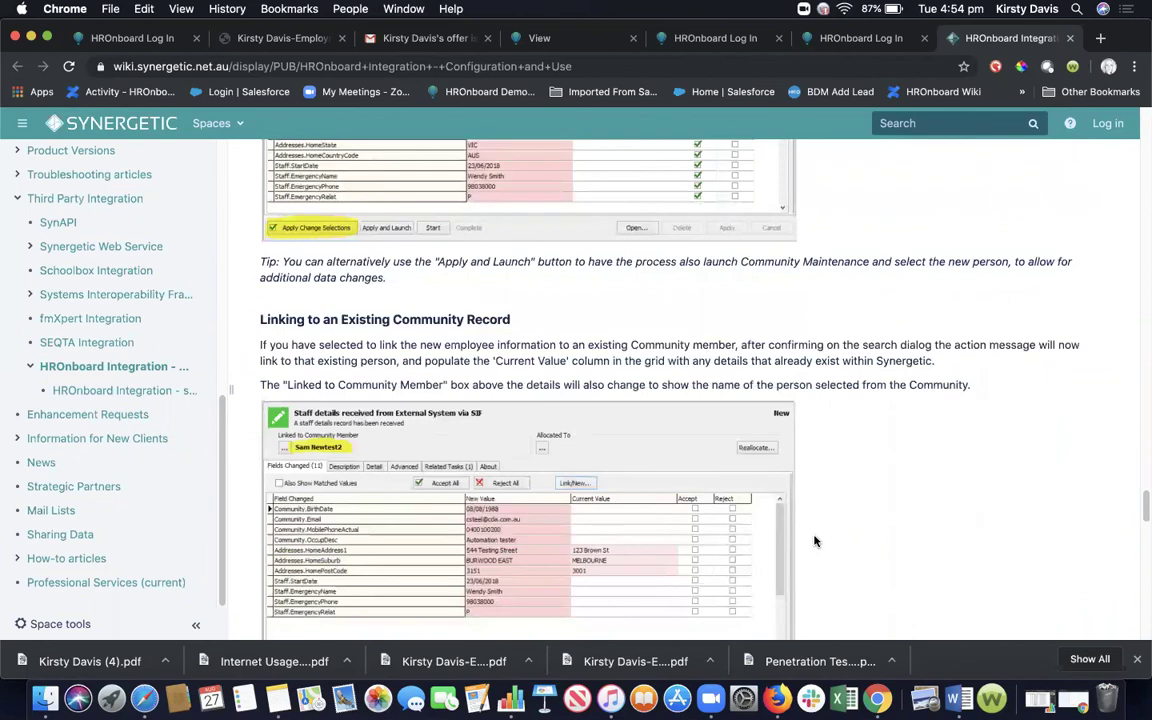
scroll(815, 541, down, 5)
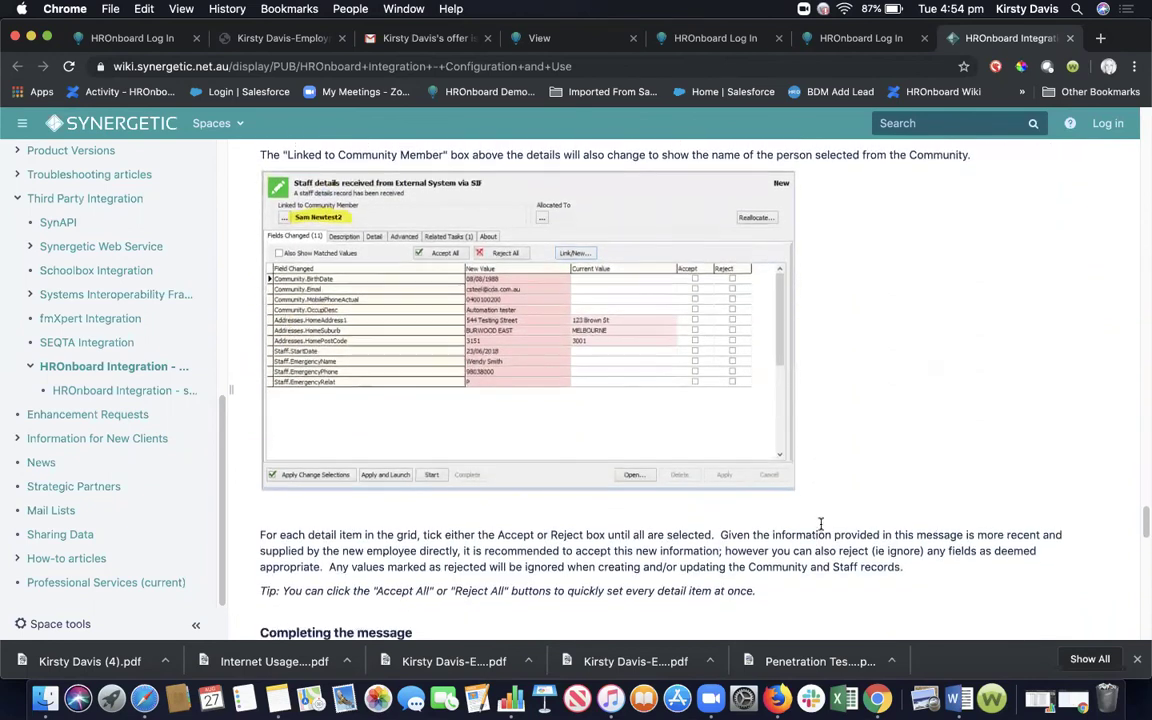
scroll(820, 523, up, 15)
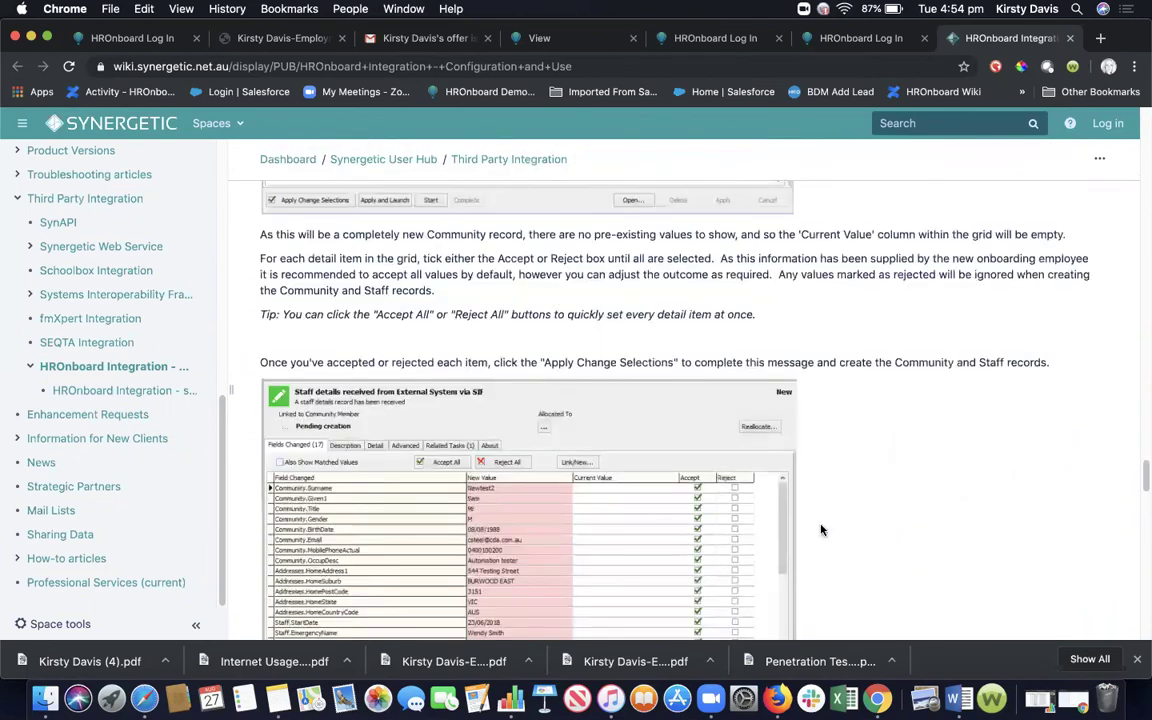
scroll(820, 530, up, 15)
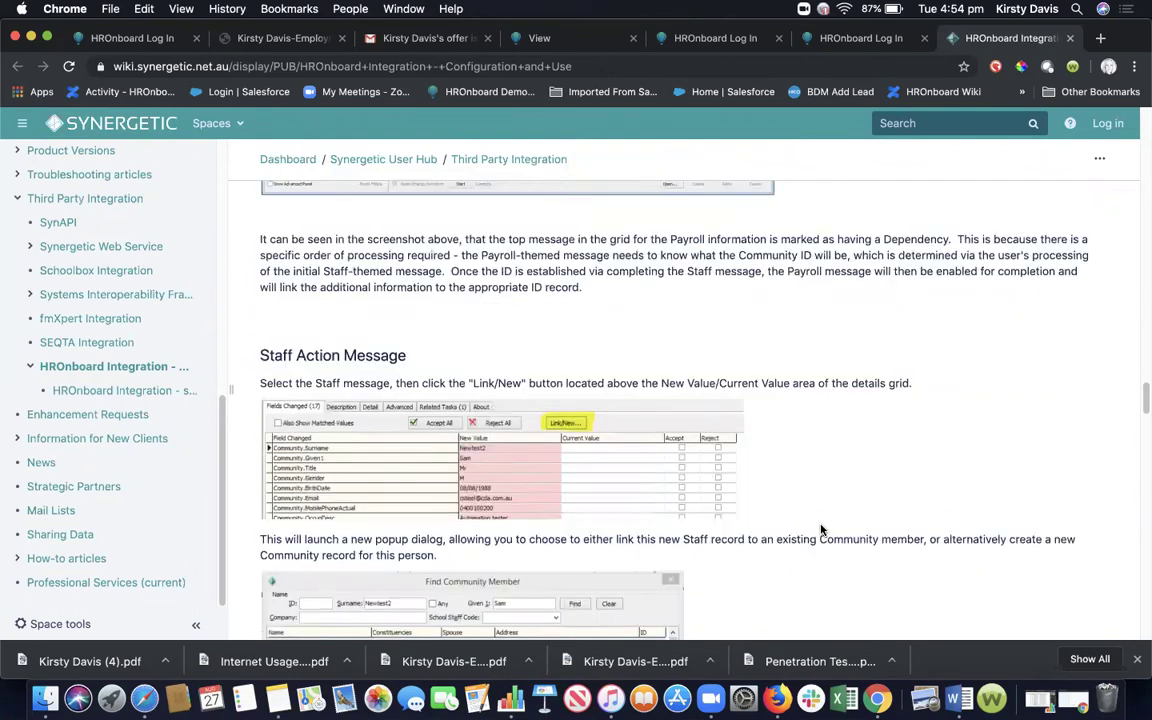
scroll(820, 530, up, 10)
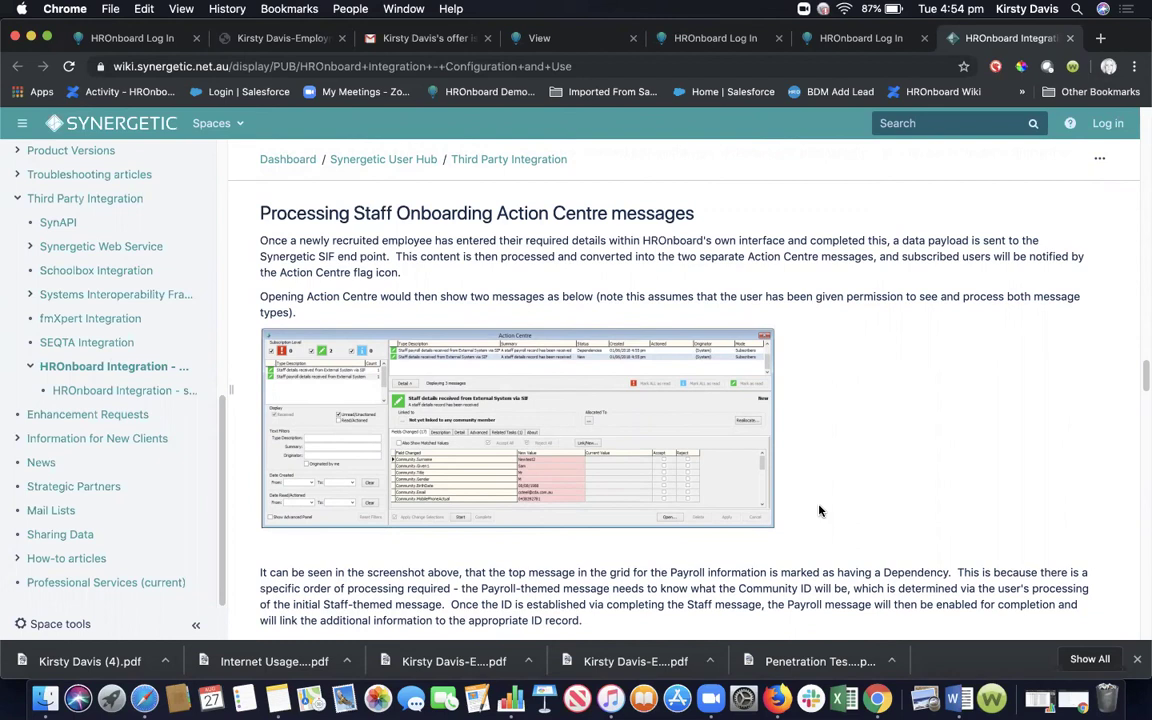
Step: Bring up the second HROnboard Log In tab showing empty username and password fields
click(845, 40)
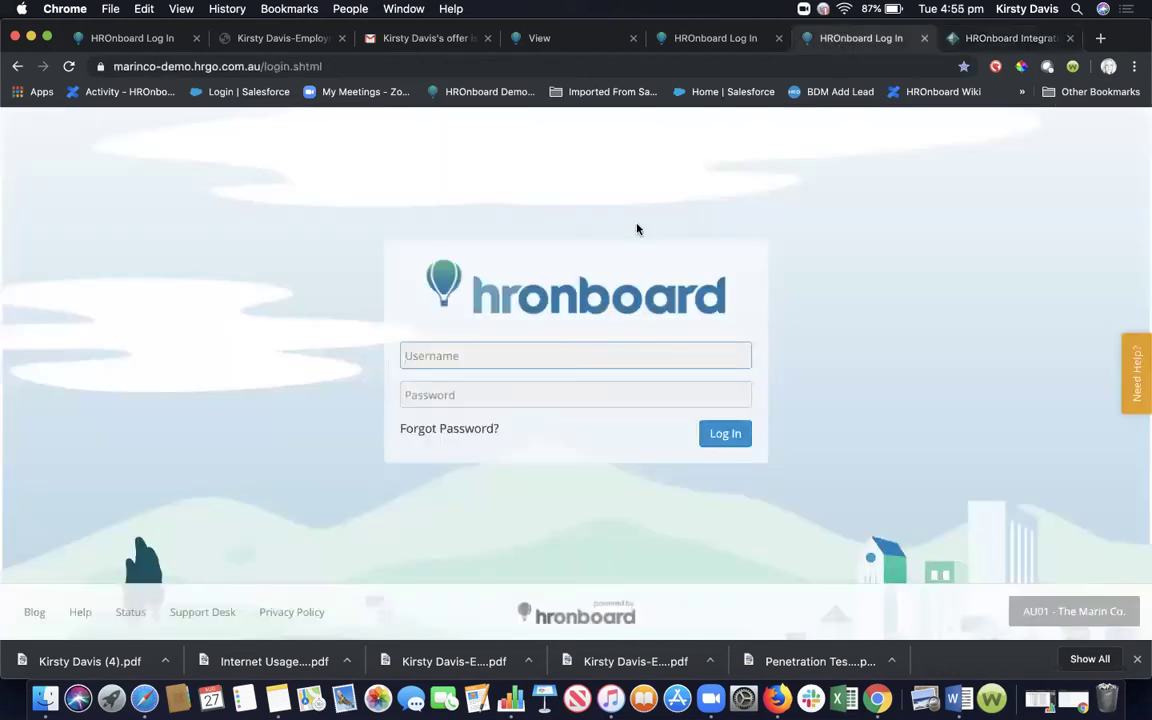